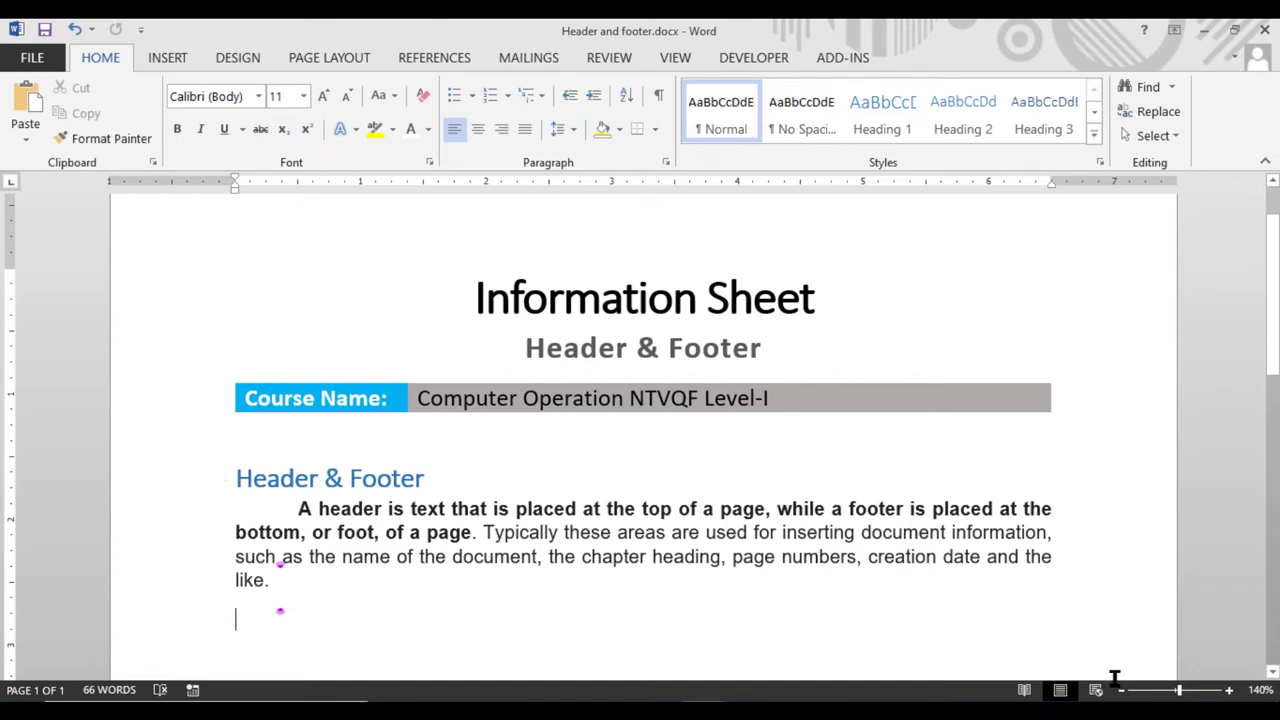
# Zoom the Header and footer page in step by step until the view reads 170%
pyautogui.click(1229, 690)
pyautogui.click(1229, 690)
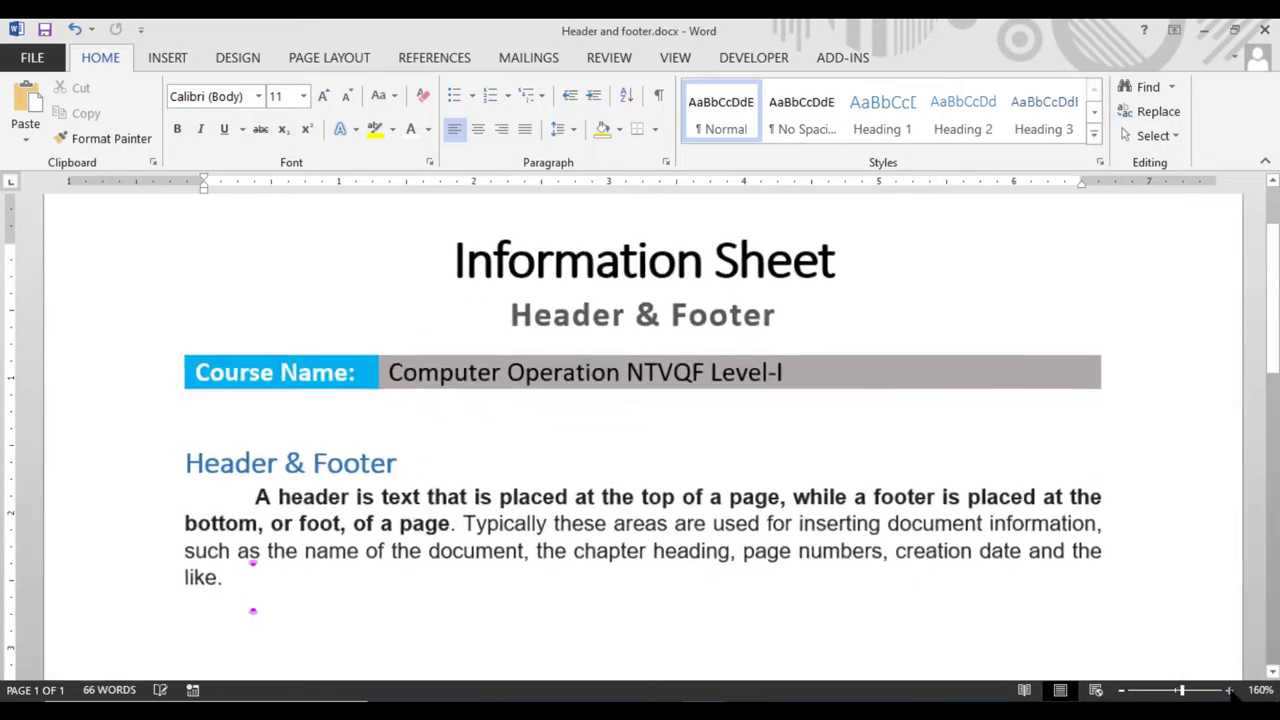
pyautogui.click(1229, 690)
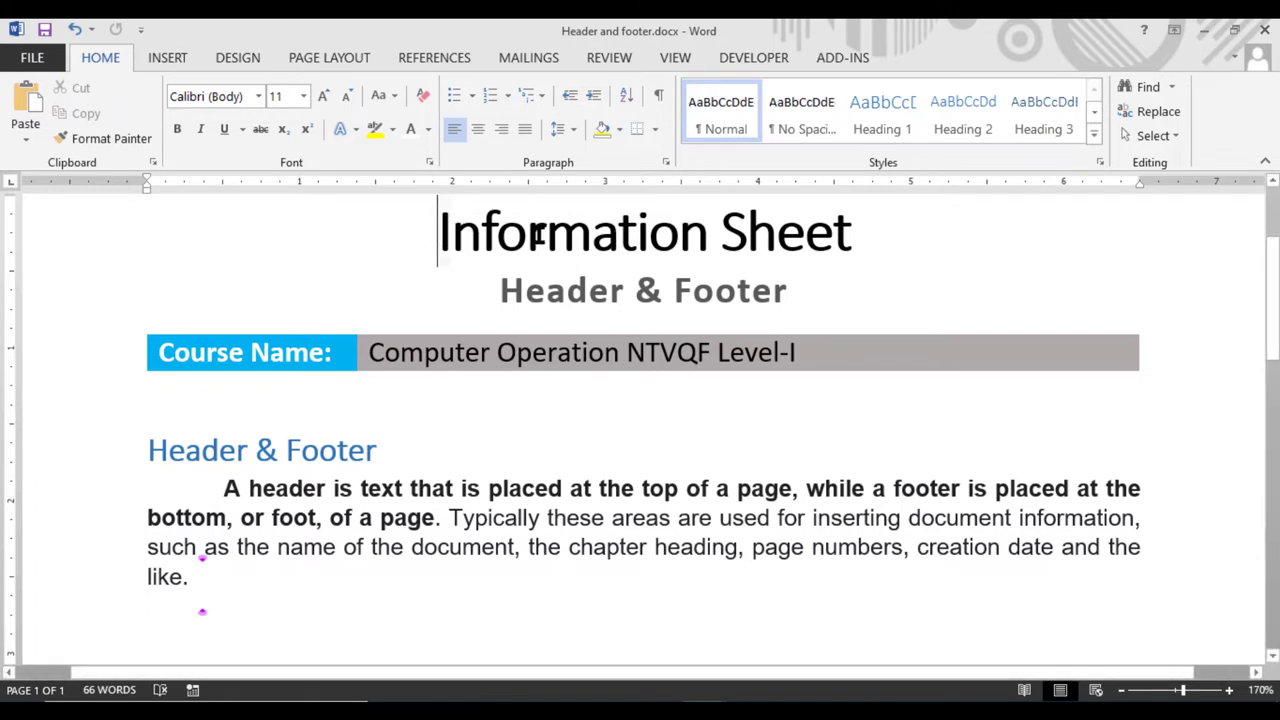
# Select the Information Sheet title lines and scroll back up the page
pyautogui.moveTo(440, 230); pyautogui.dragTo(883, 245)
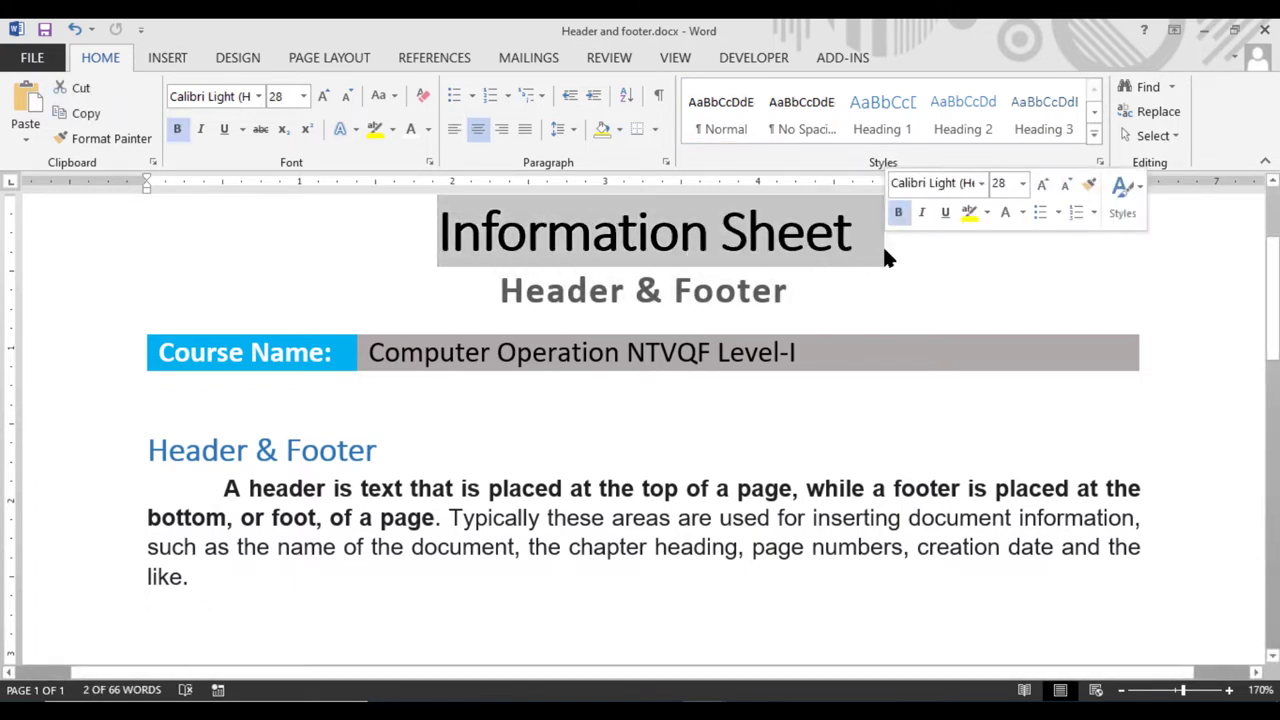
pyautogui.scroll(3, 878, 320)
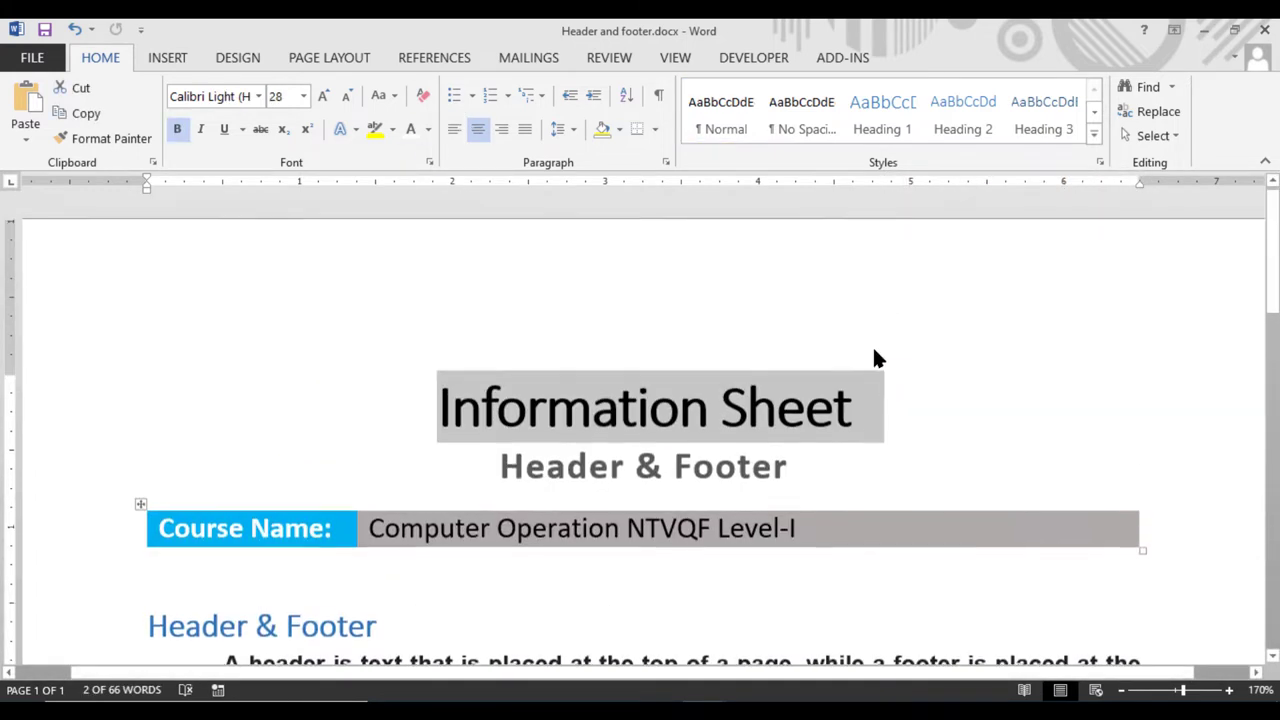
pyautogui.scroll(-20, 563, 389)
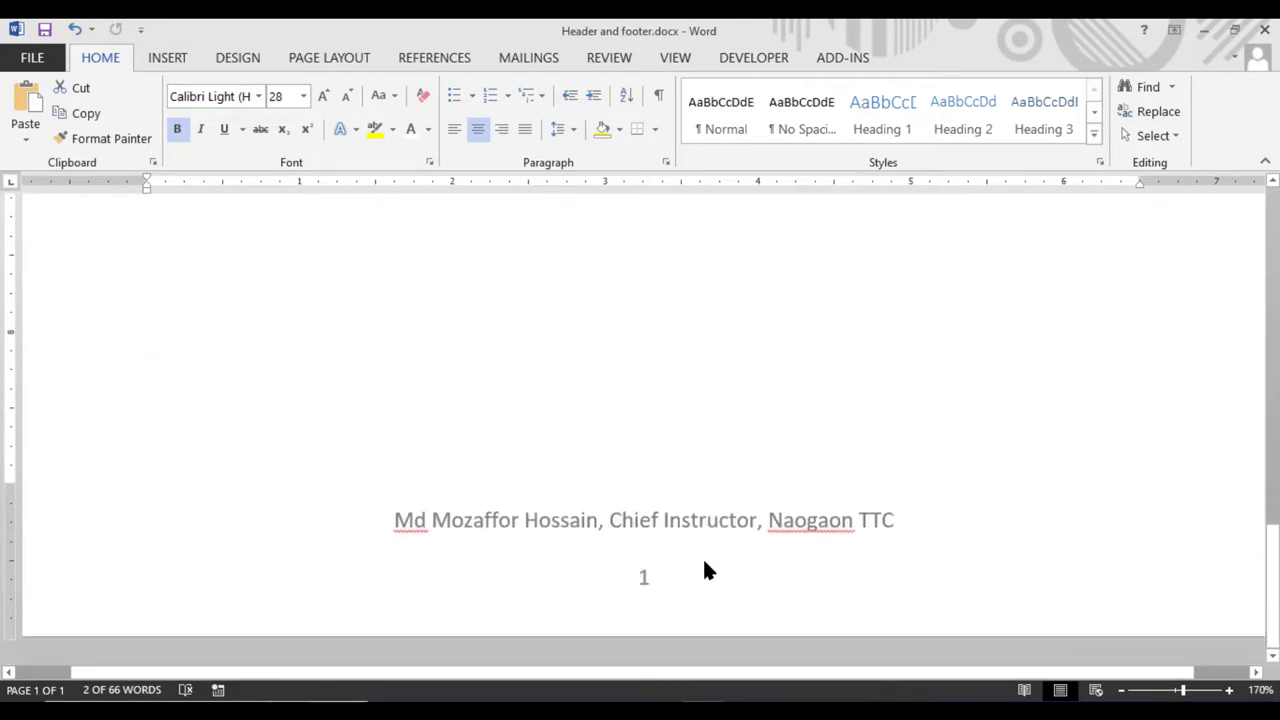
pyautogui.scroll(20, 690, 550)
pyautogui.scroll(1, 673, 508)
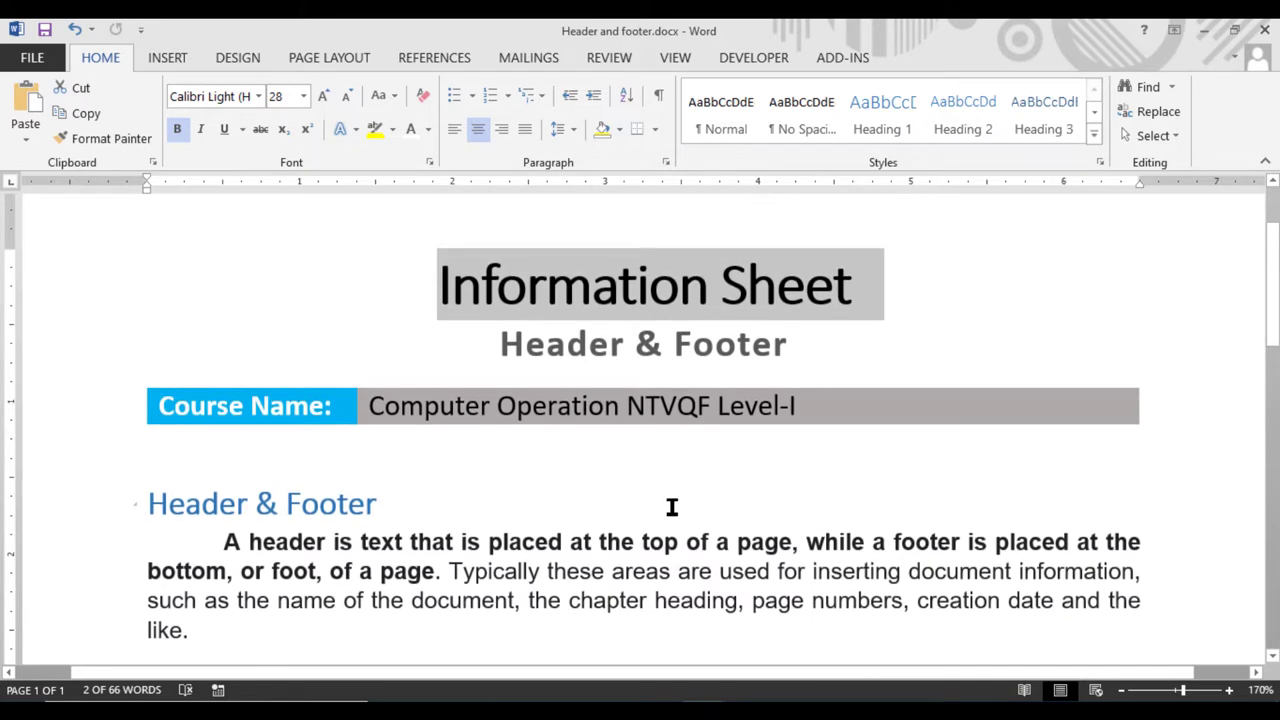
pyautogui.scroll(2, 672, 508)
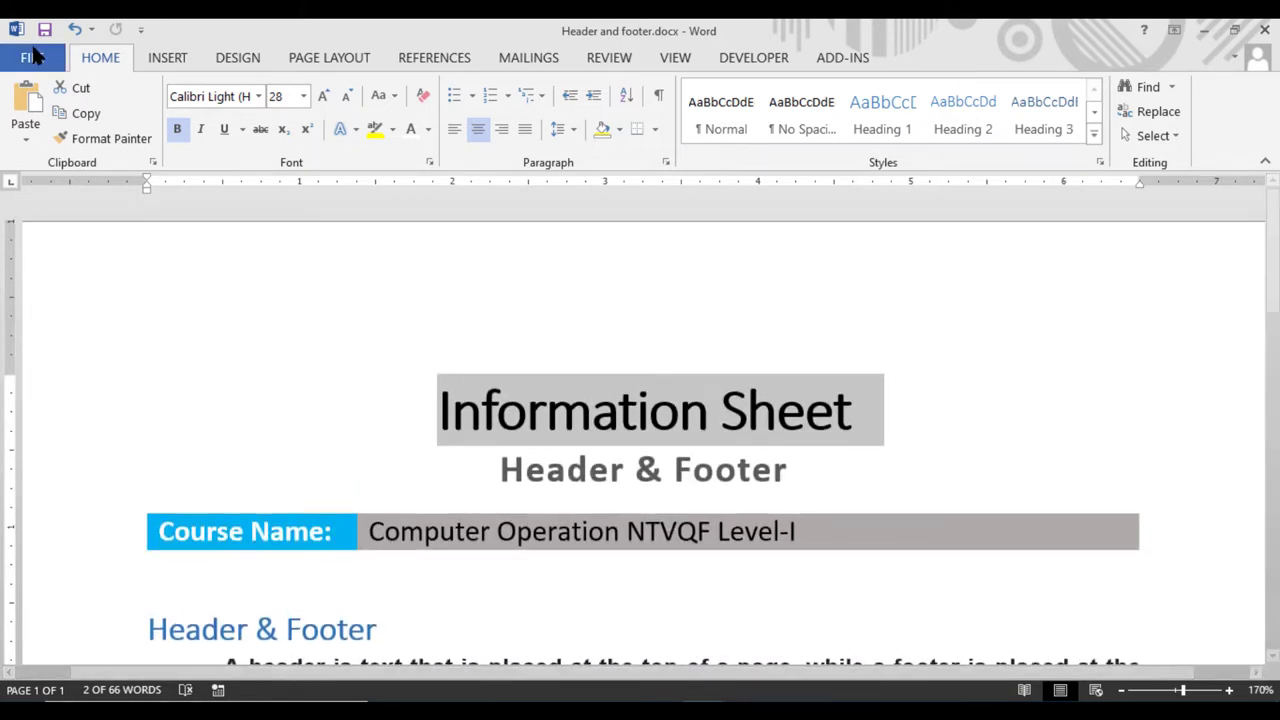
# Open Formating.docx from the Recent Documents list
pyautogui.click(32, 57)
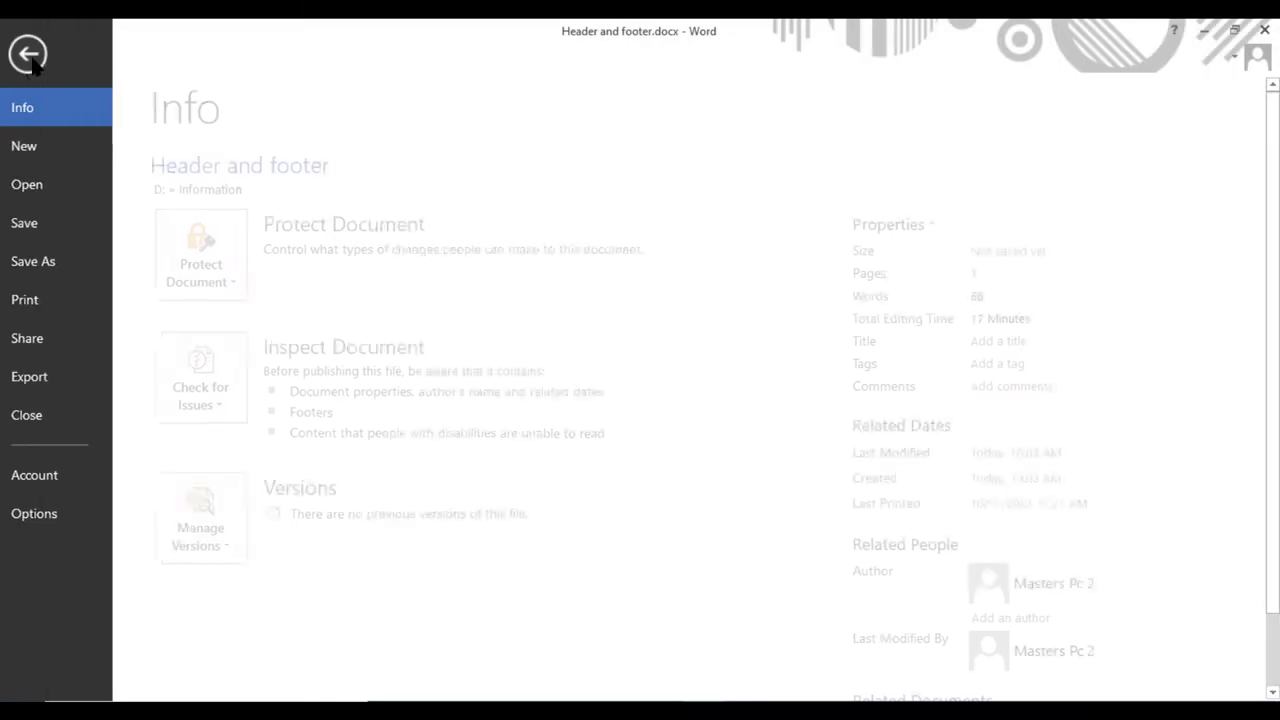
pyautogui.click(30, 184)
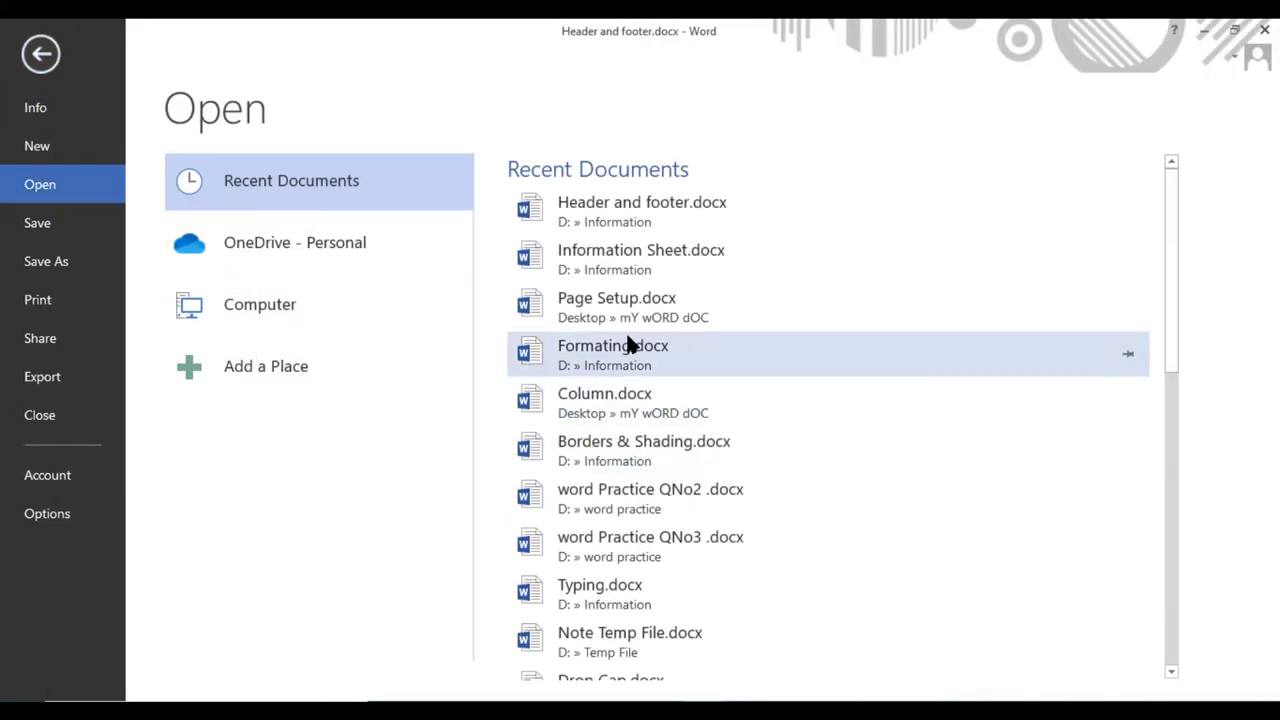
pyautogui.press('Escape')
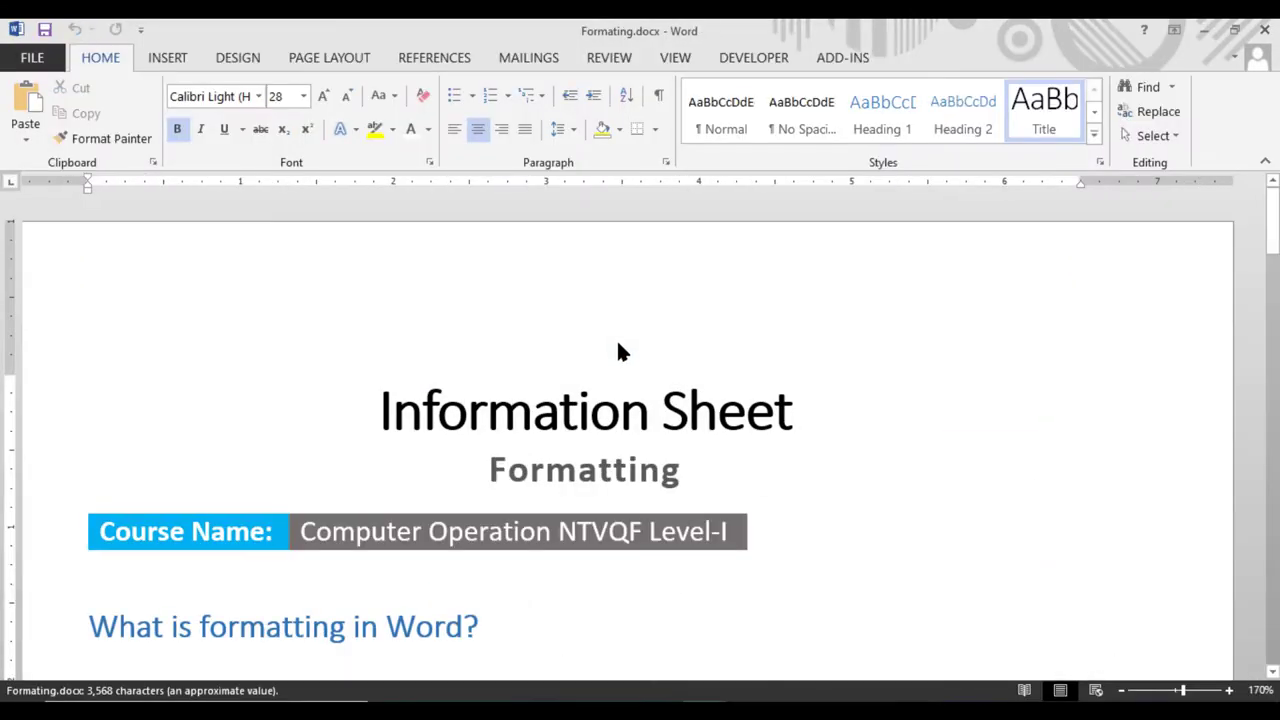
pyautogui.scroll(-20, 616, 338)
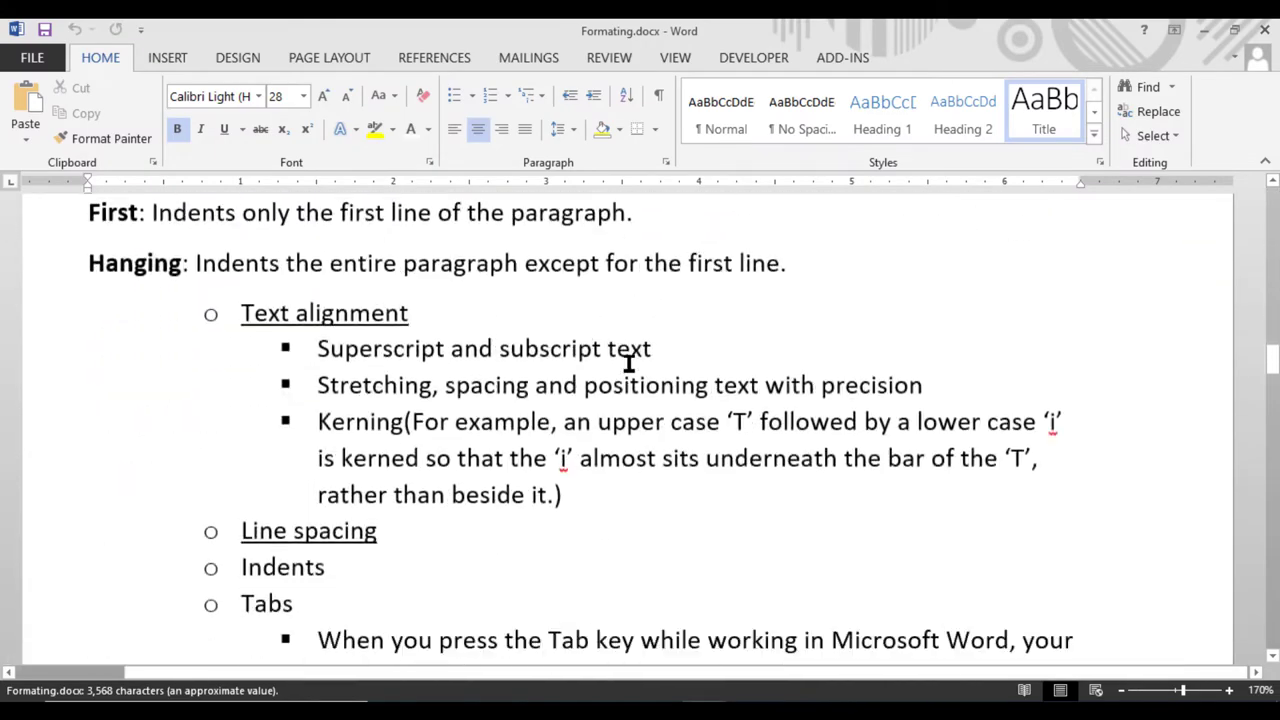
pyautogui.scroll(-15, 628, 363)
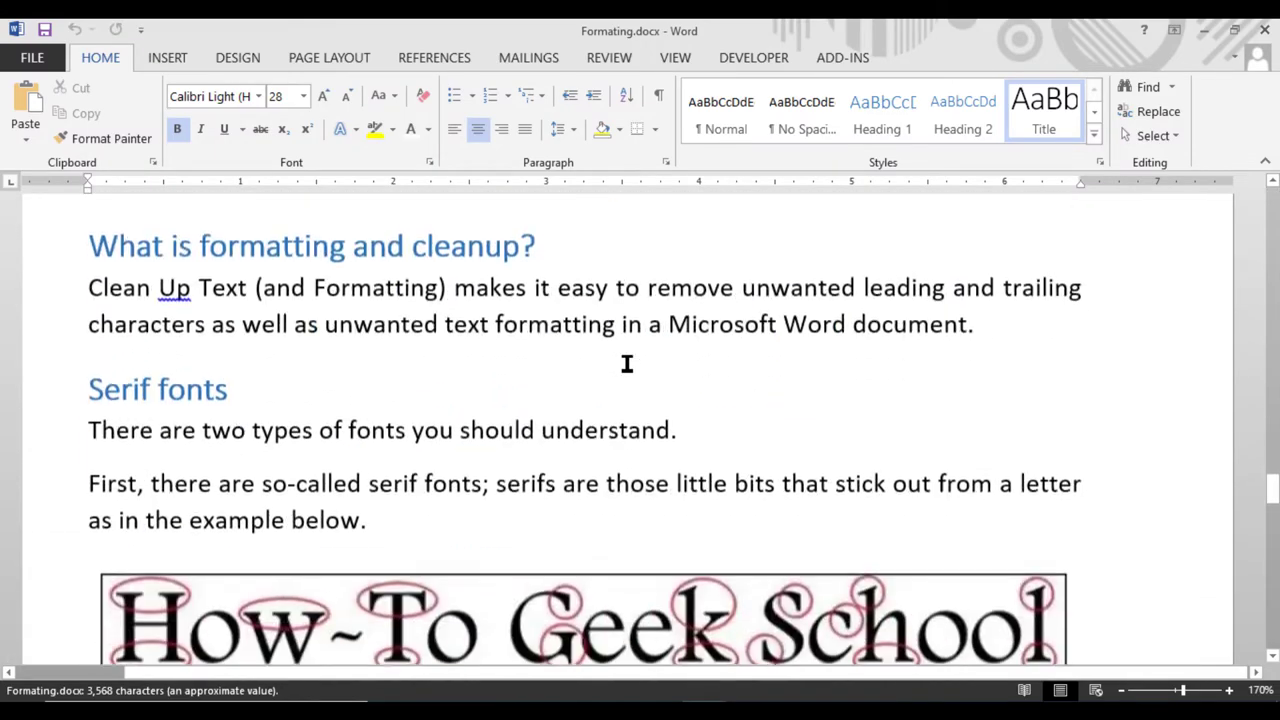
pyautogui.scroll(-15, 627, 363)
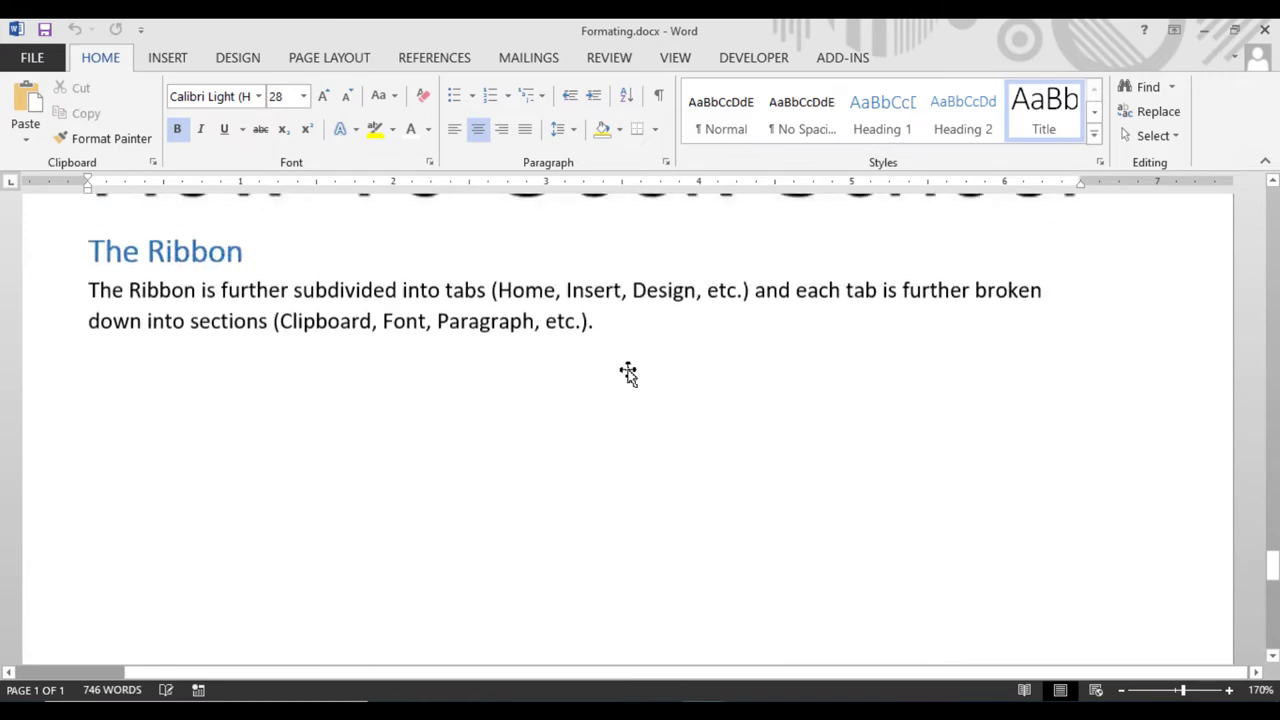
pyautogui.scroll(20, 628, 372)
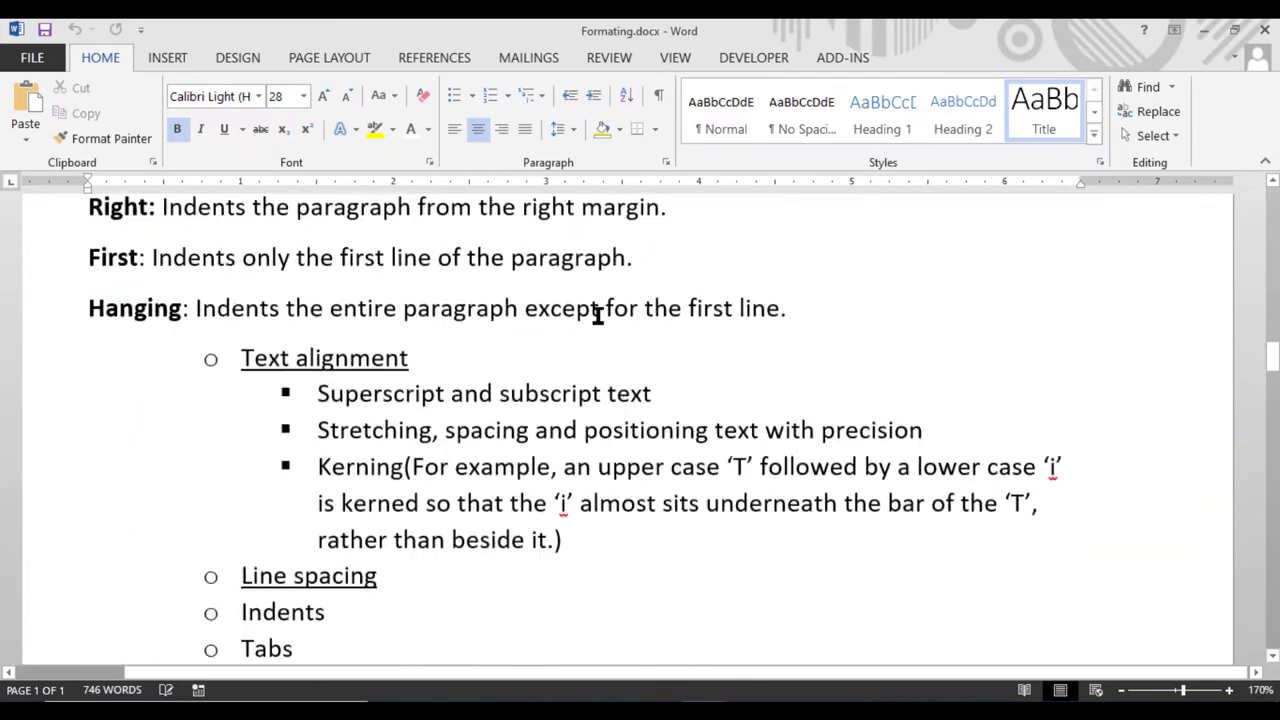
pyautogui.scroll(20, 596, 314)
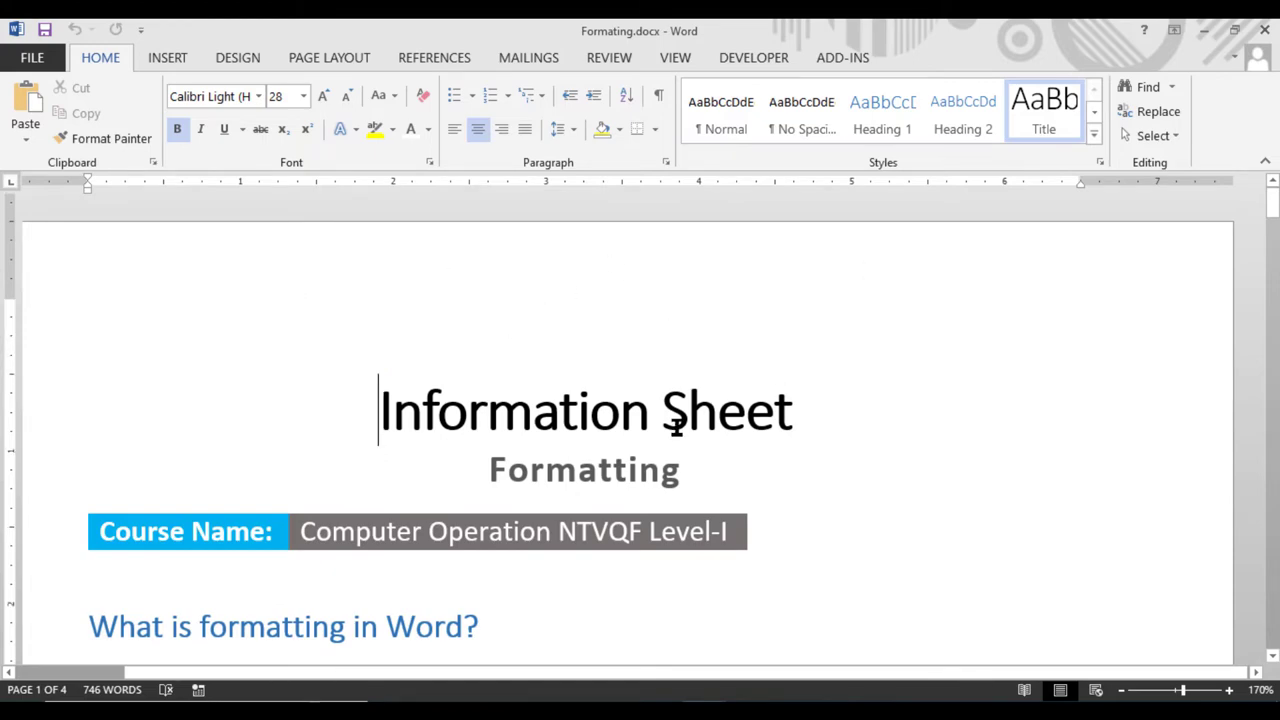
pyautogui.scroll(-3, 674, 429)
pyautogui.scroll(3, 660, 418)
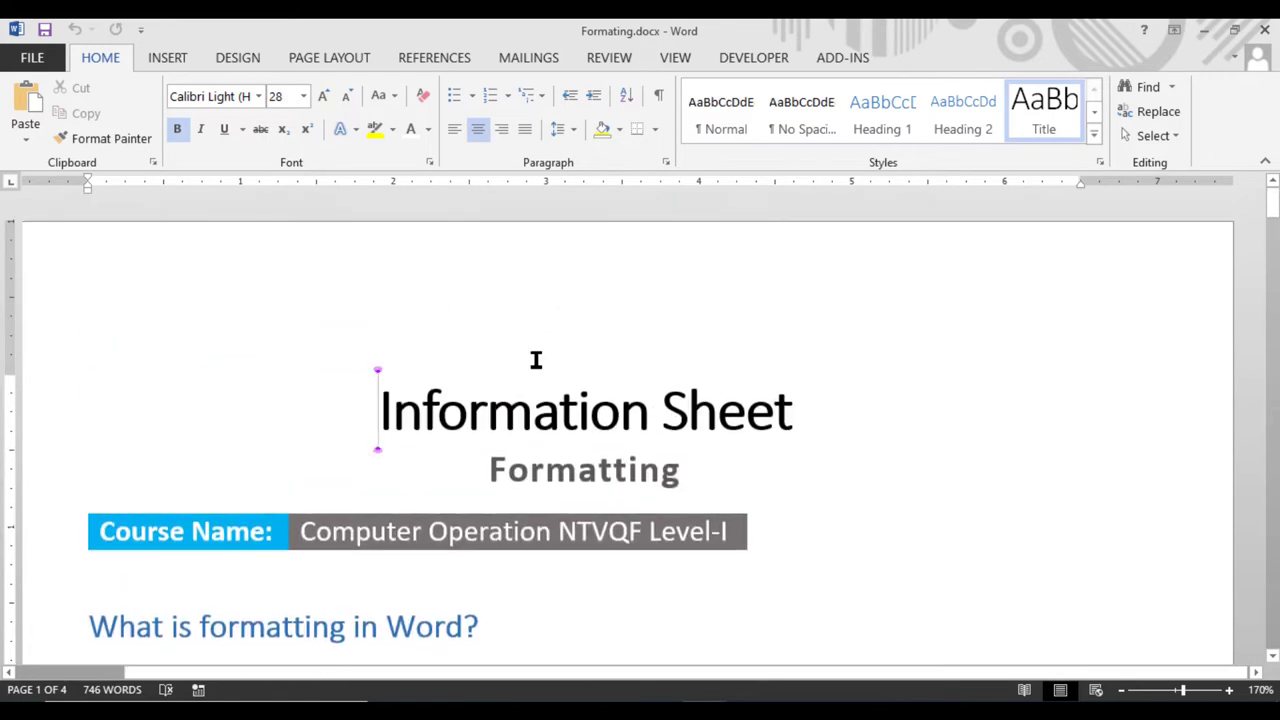
pyautogui.scroll(-10, 595, 391)
pyautogui.scroll(-12, 600, 394)
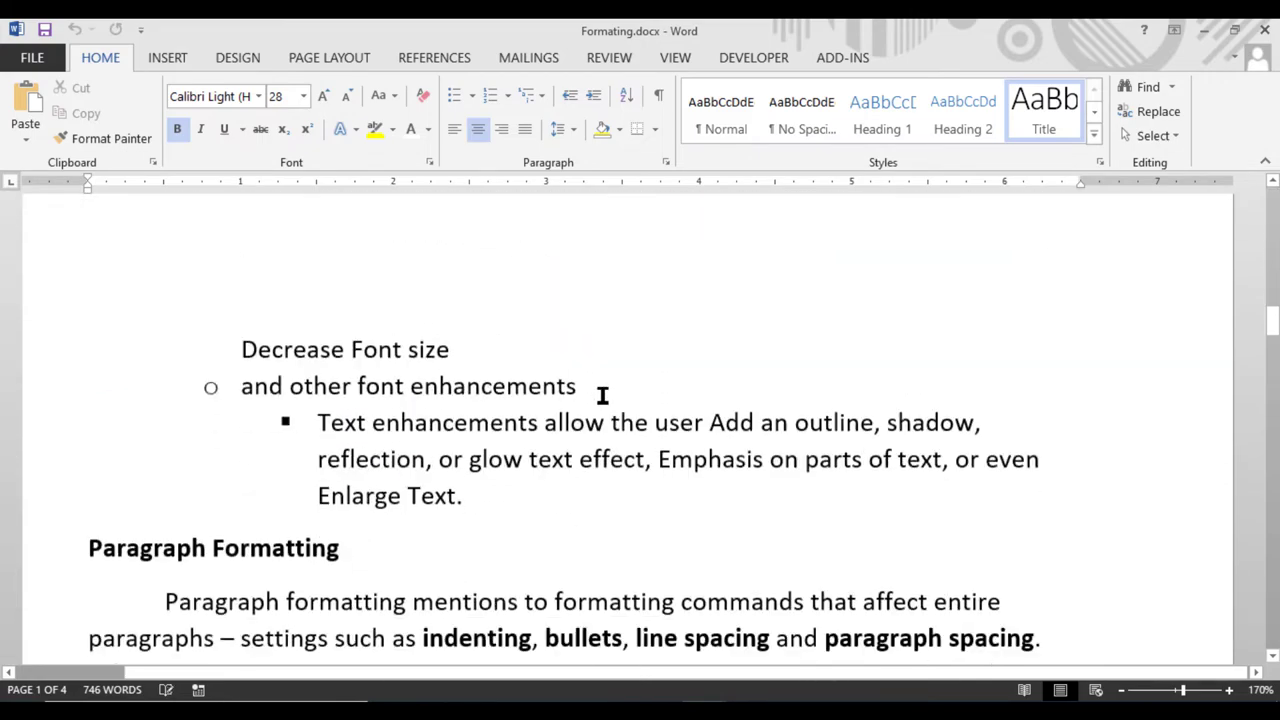
pyautogui.scroll(-2, 605, 397)
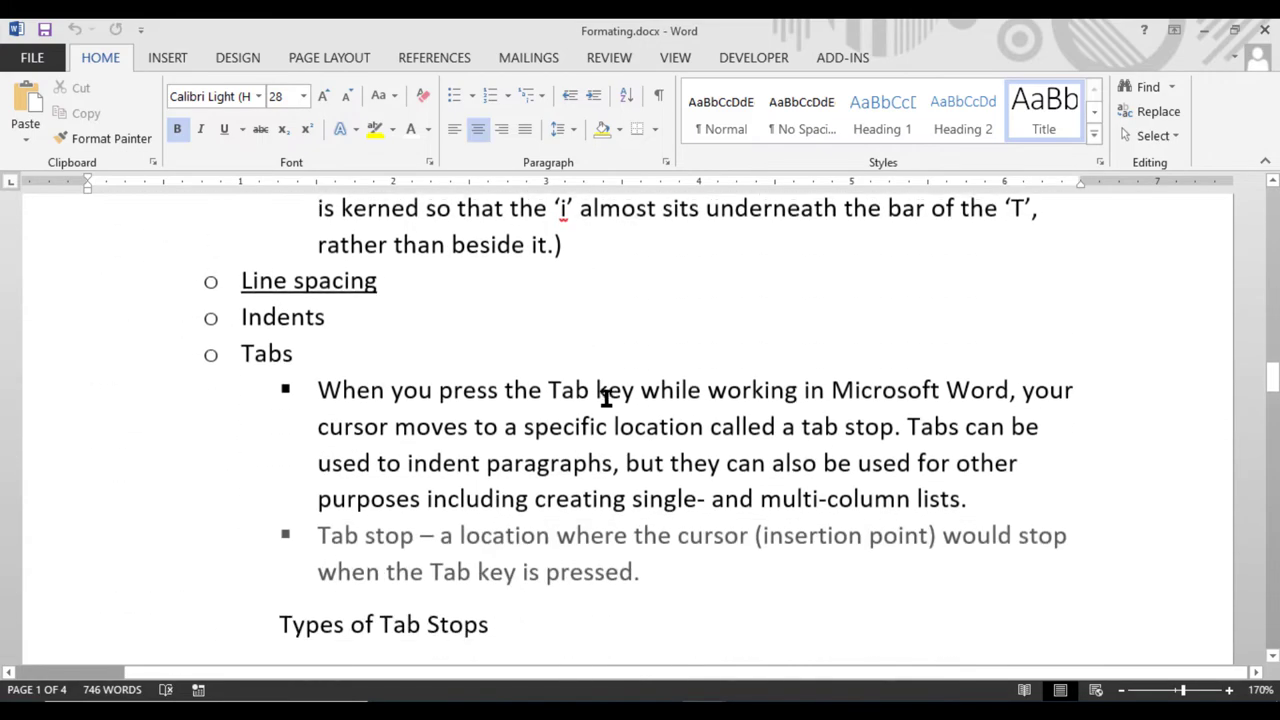
pyautogui.scroll(-3, 606, 399)
pyautogui.scroll(-8, 605, 398)
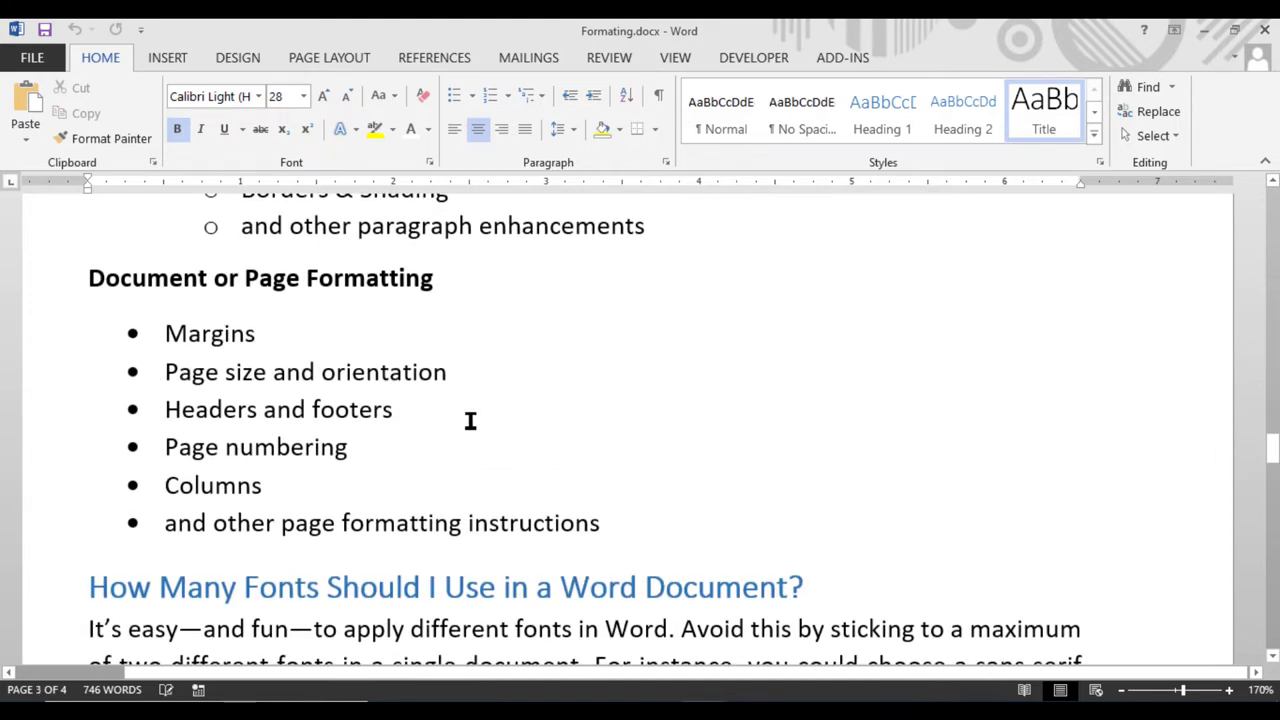
pyautogui.scroll(-3, 469, 420)
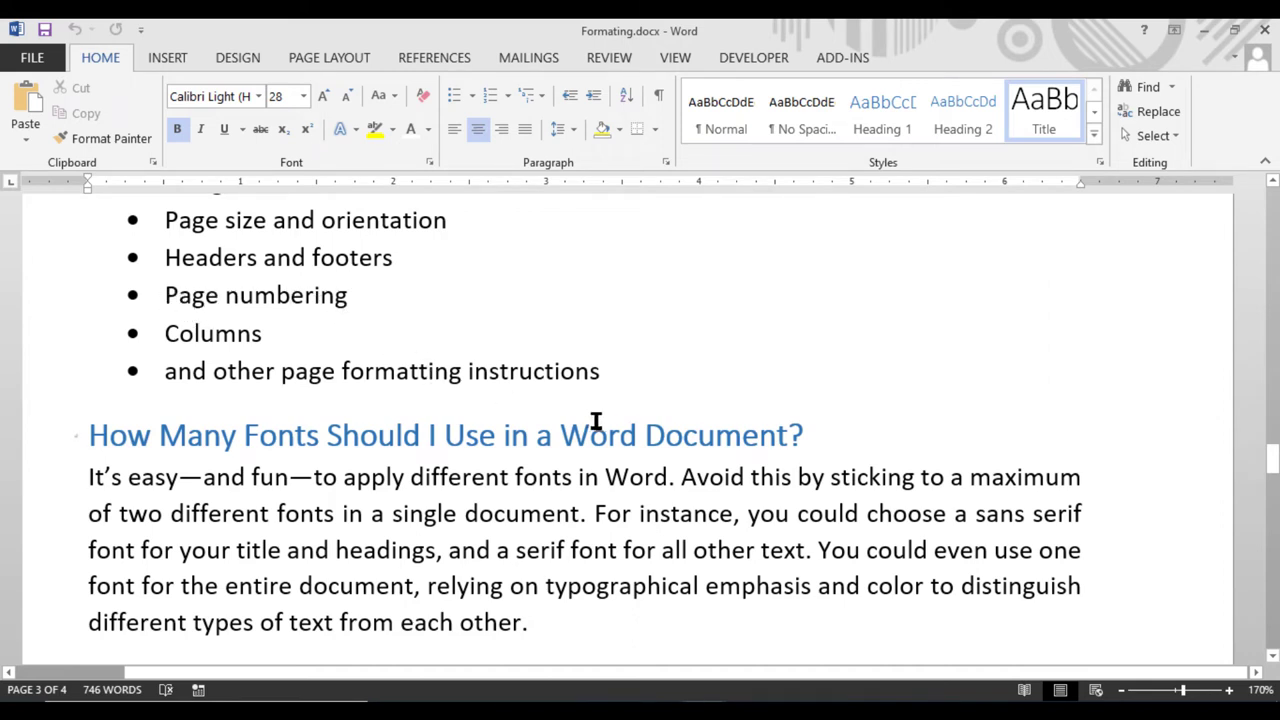
pyautogui.scroll(15, 597, 374)
pyautogui.scroll(20, 624, 426)
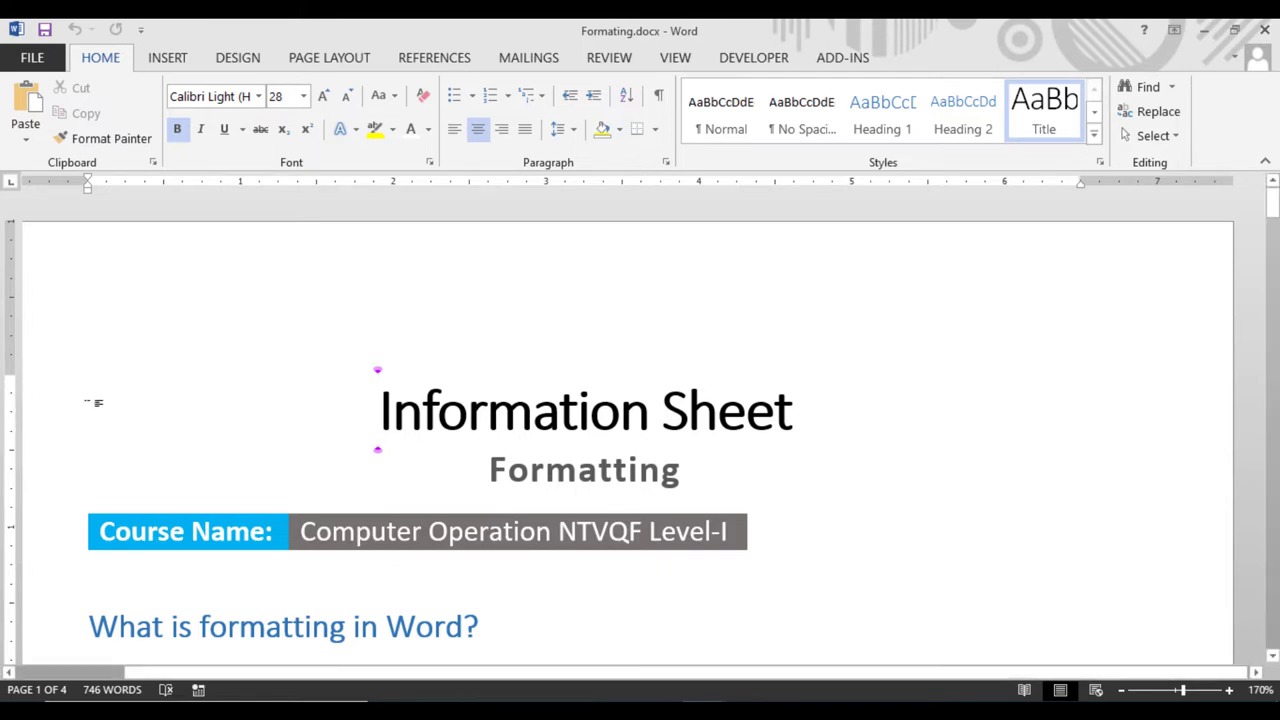
# Enter and exit header editing twice, then select the Formatting subtitle line
pyautogui.doubleClick(304, 278)
pyautogui.doubleClick(304, 276)
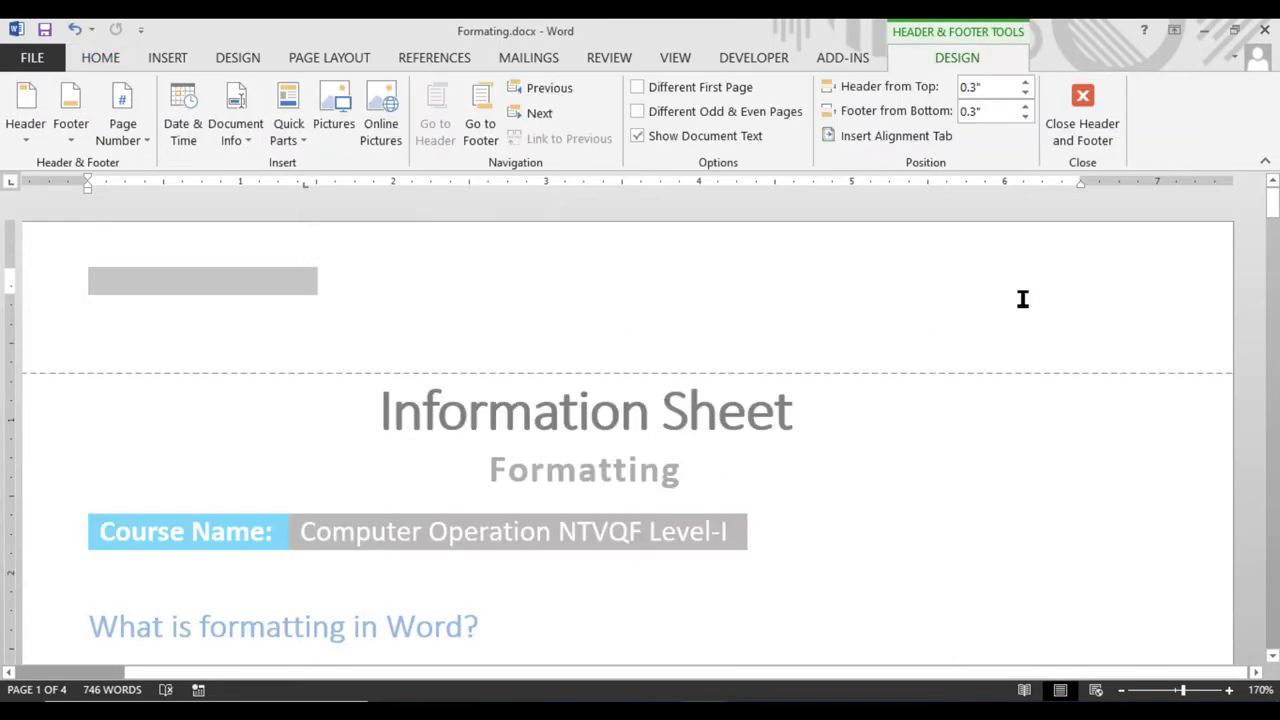
pyautogui.click(1085, 128)
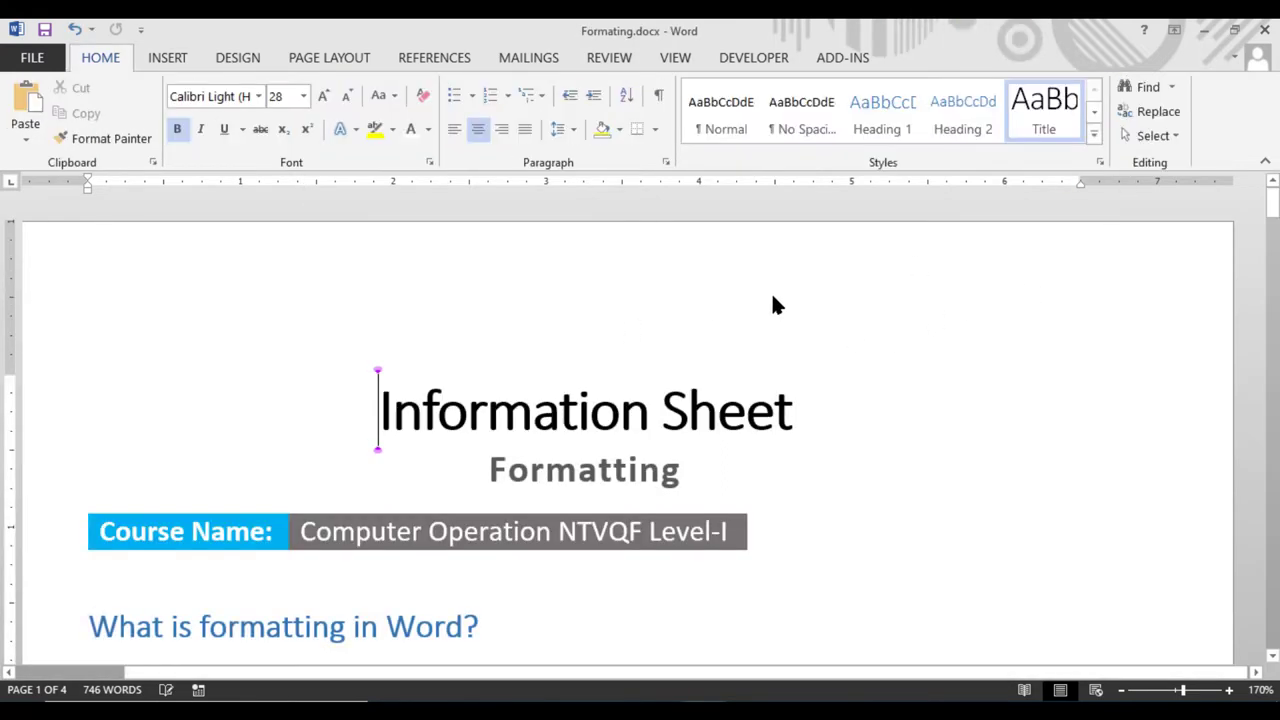
pyautogui.doubleClick(449, 270)
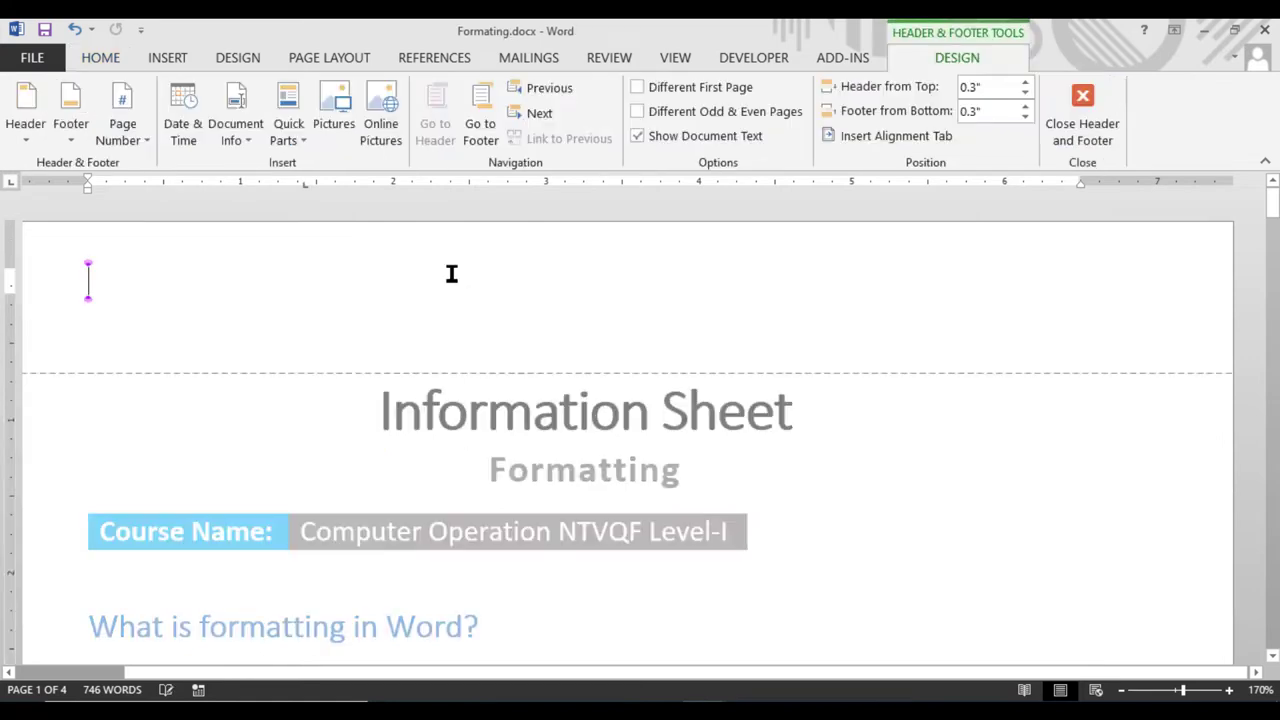
pyautogui.click(1088, 124)
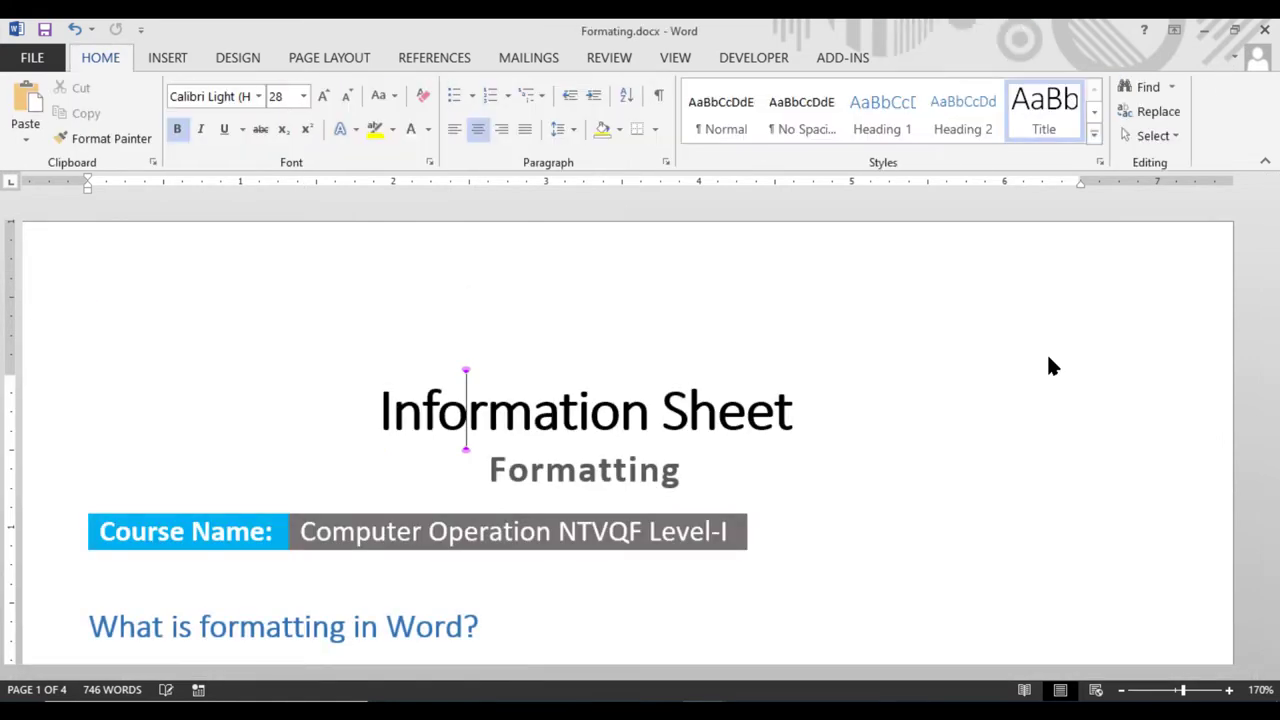
pyautogui.click(926, 486)
pyautogui.doubleClick(926, 489)
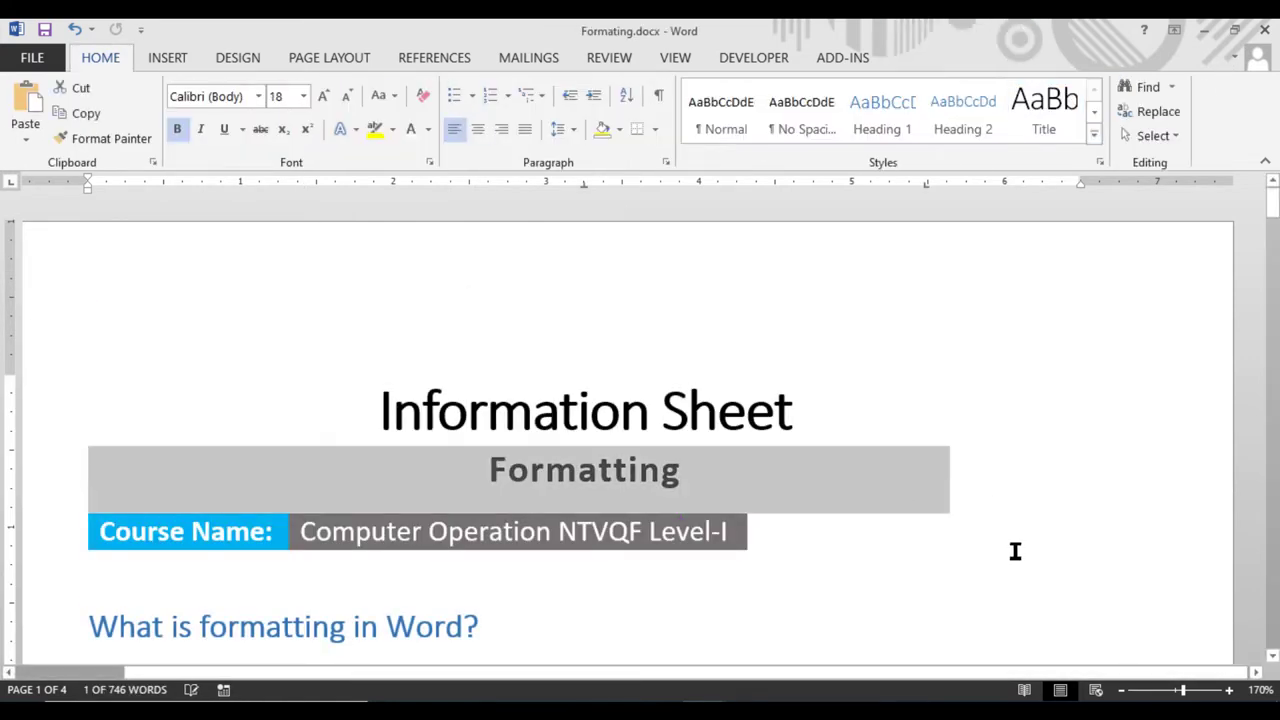
pyautogui.click(95, 565)
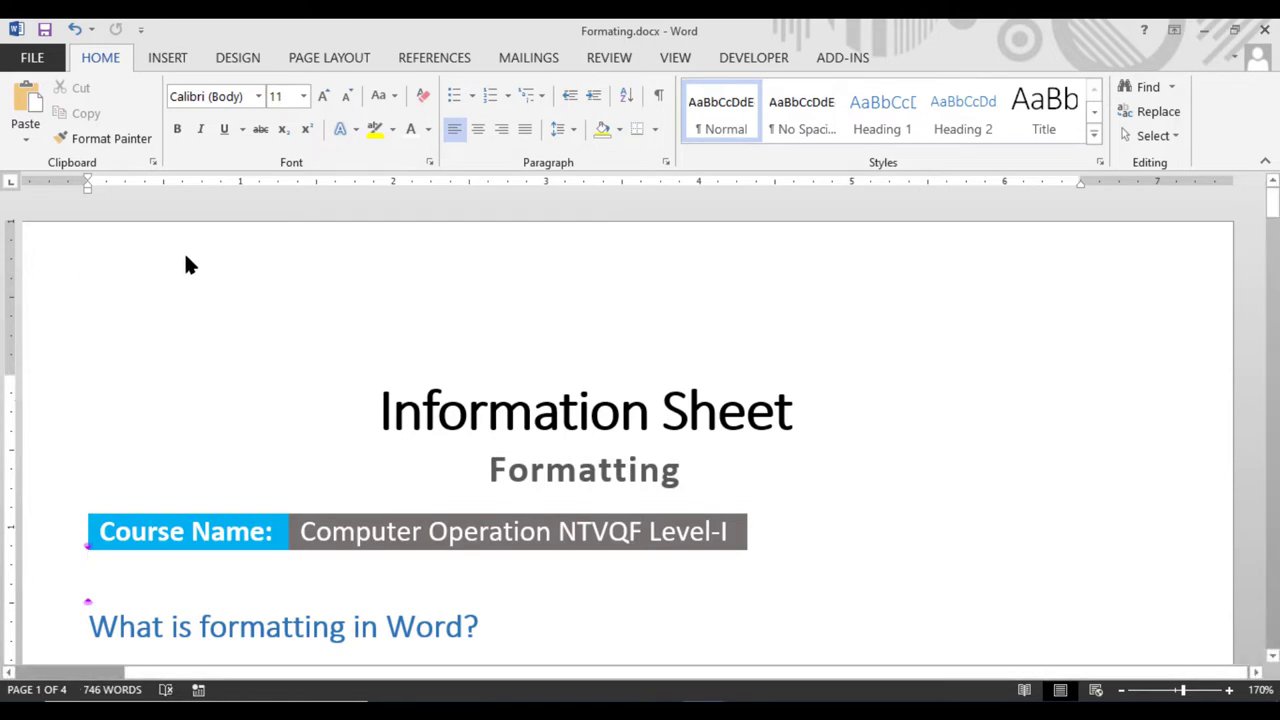
# Reopen the header, close header and footer editing, and show the Insert commands
pyautogui.doubleClick(408, 266)
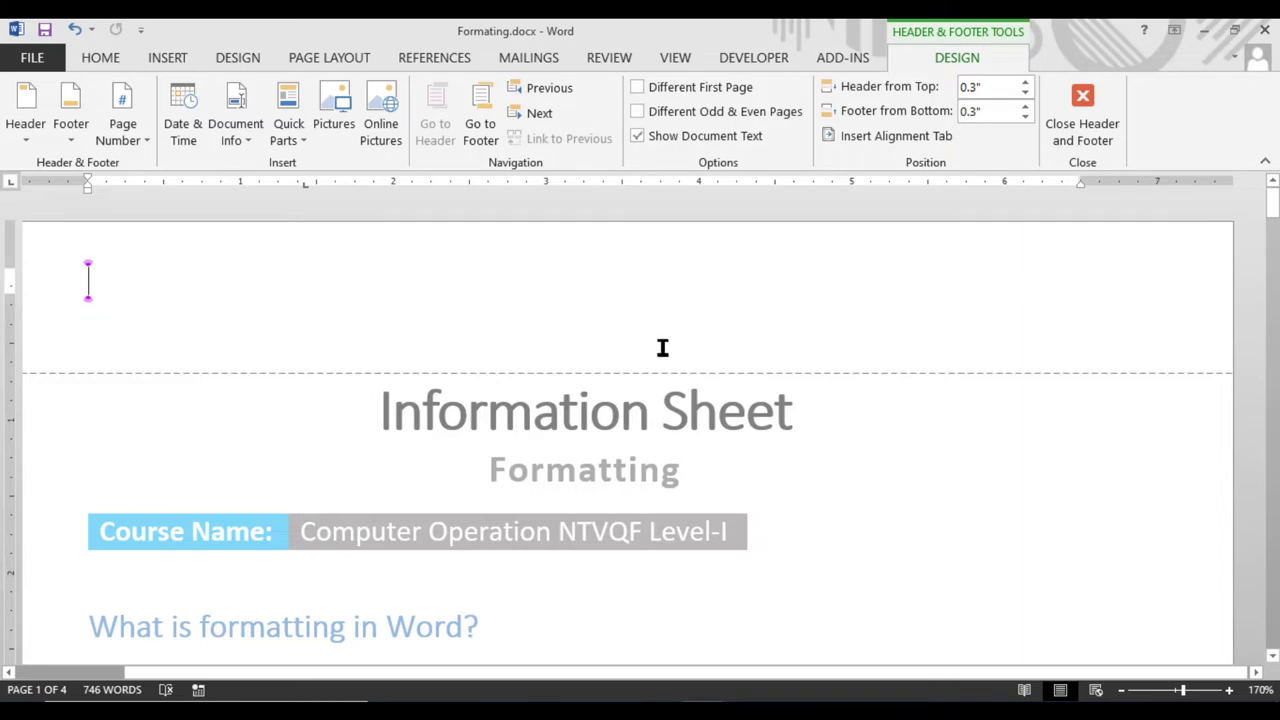
pyautogui.scroll(-5, 634, 458)
pyautogui.scroll(1, 684, 418)
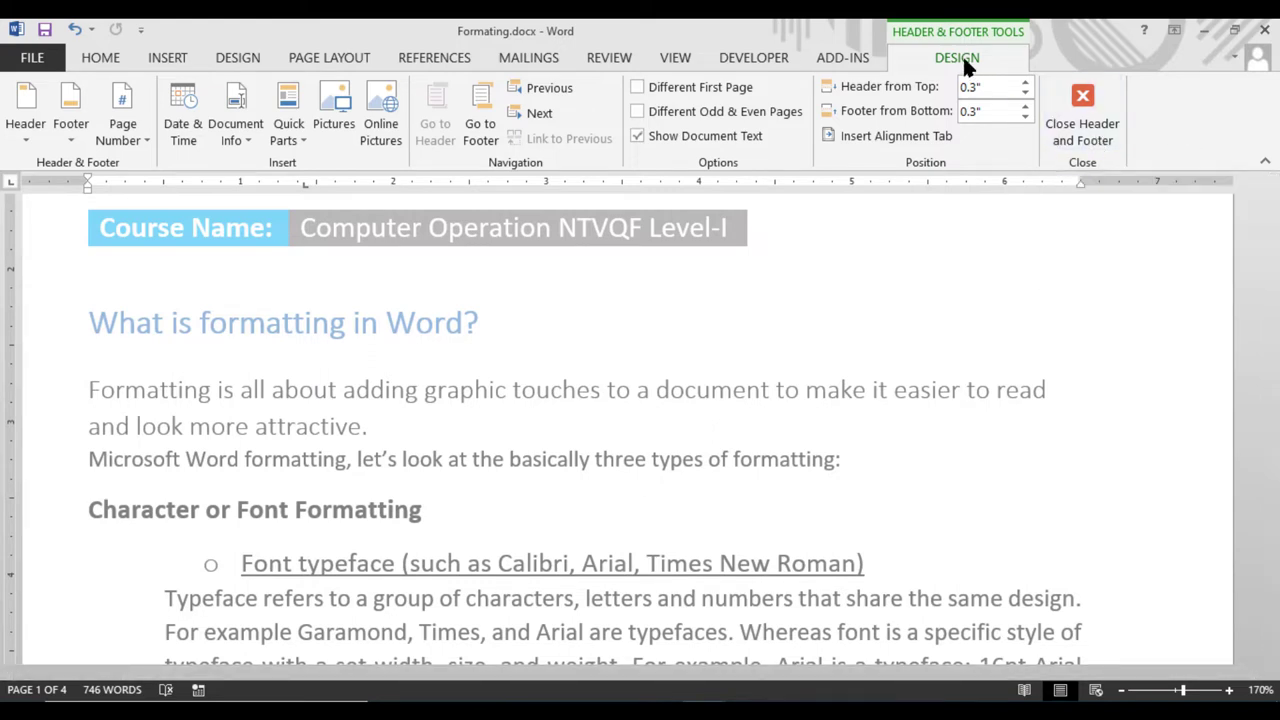
pyautogui.click(1107, 133)
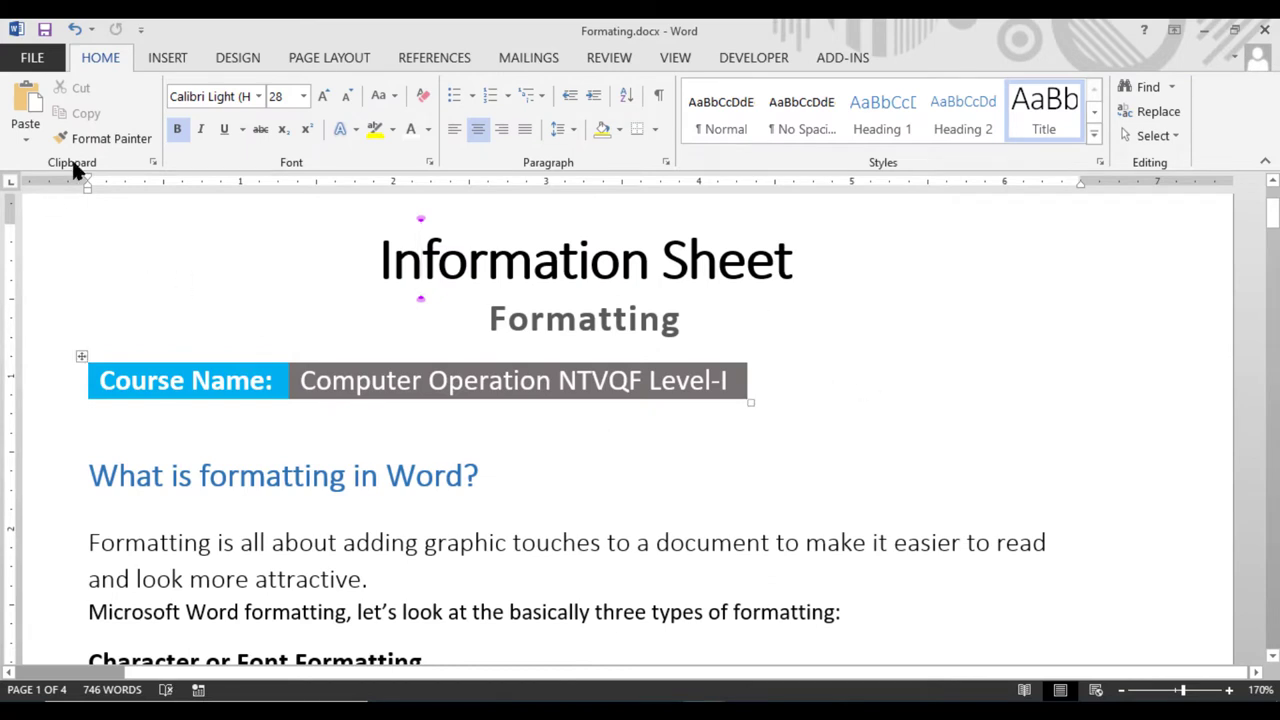
pyautogui.click(176, 60)
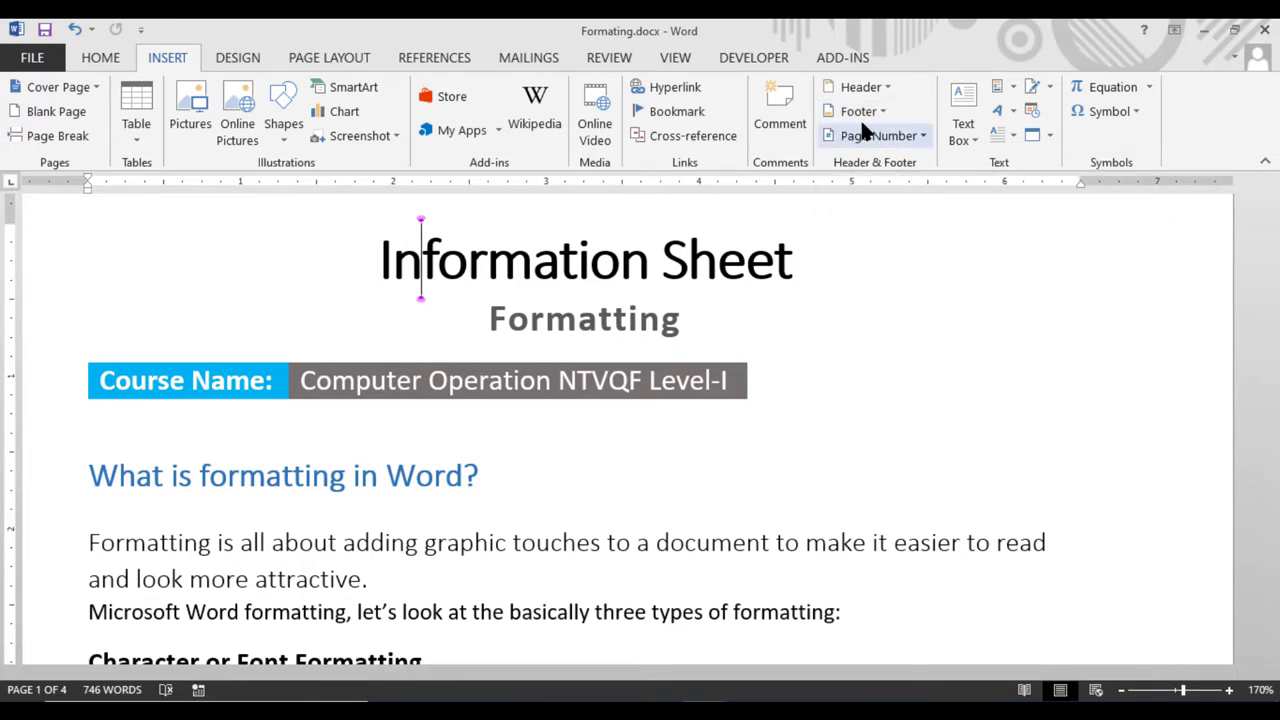
# Insert the Blank built-in header design from the Header gallery
pyautogui.click(848, 87)
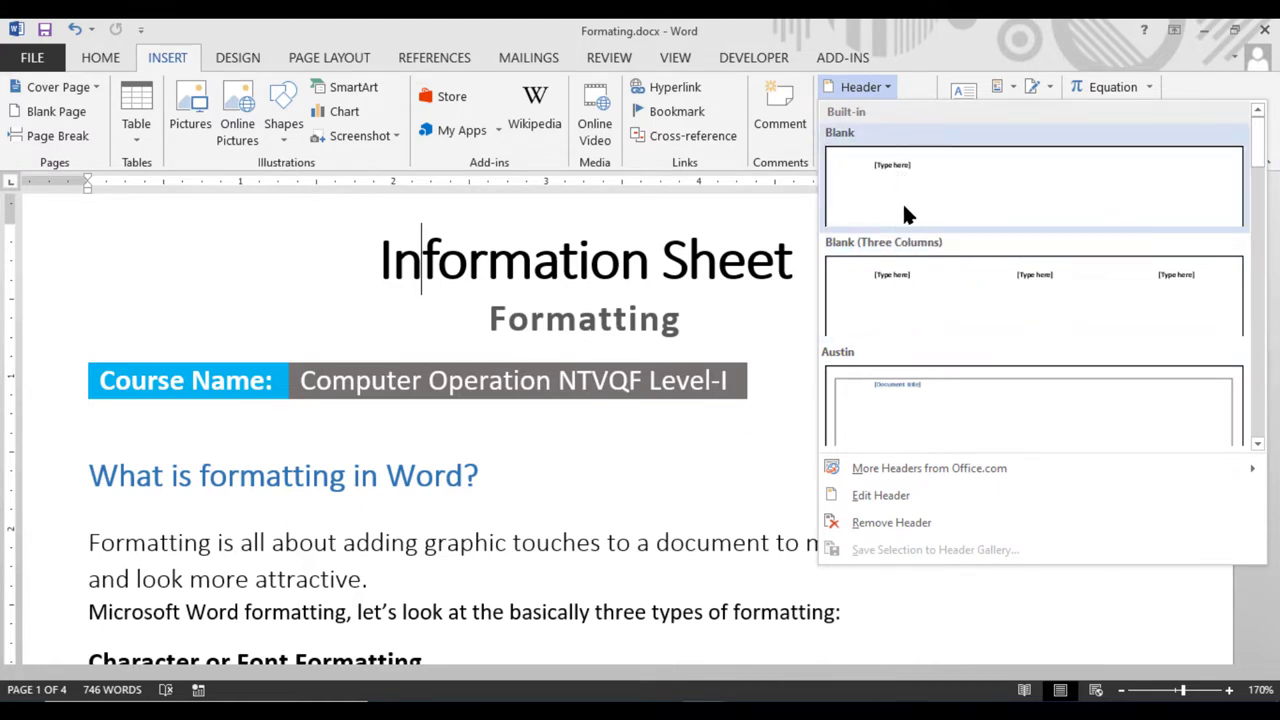
pyautogui.click(884, 500)
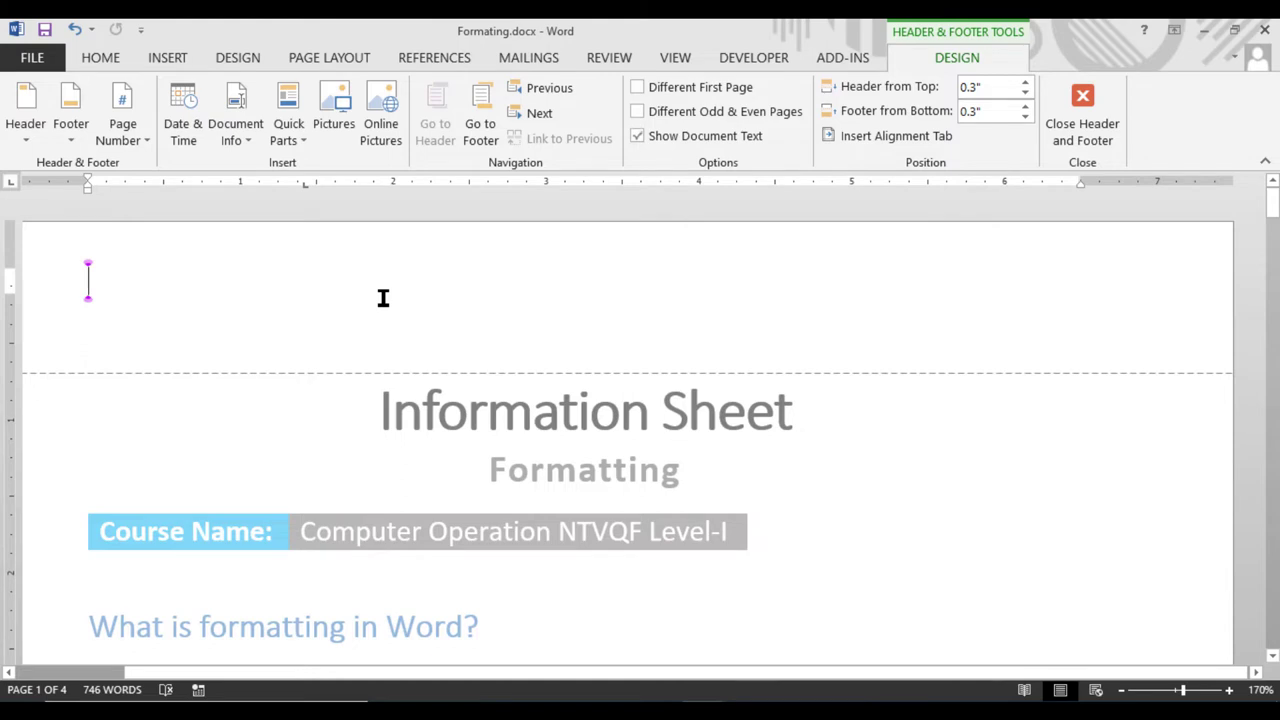
# Center-align the header and type 'Formatting' into it
pyautogui.click(100, 58)
pyautogui.click(479, 131)
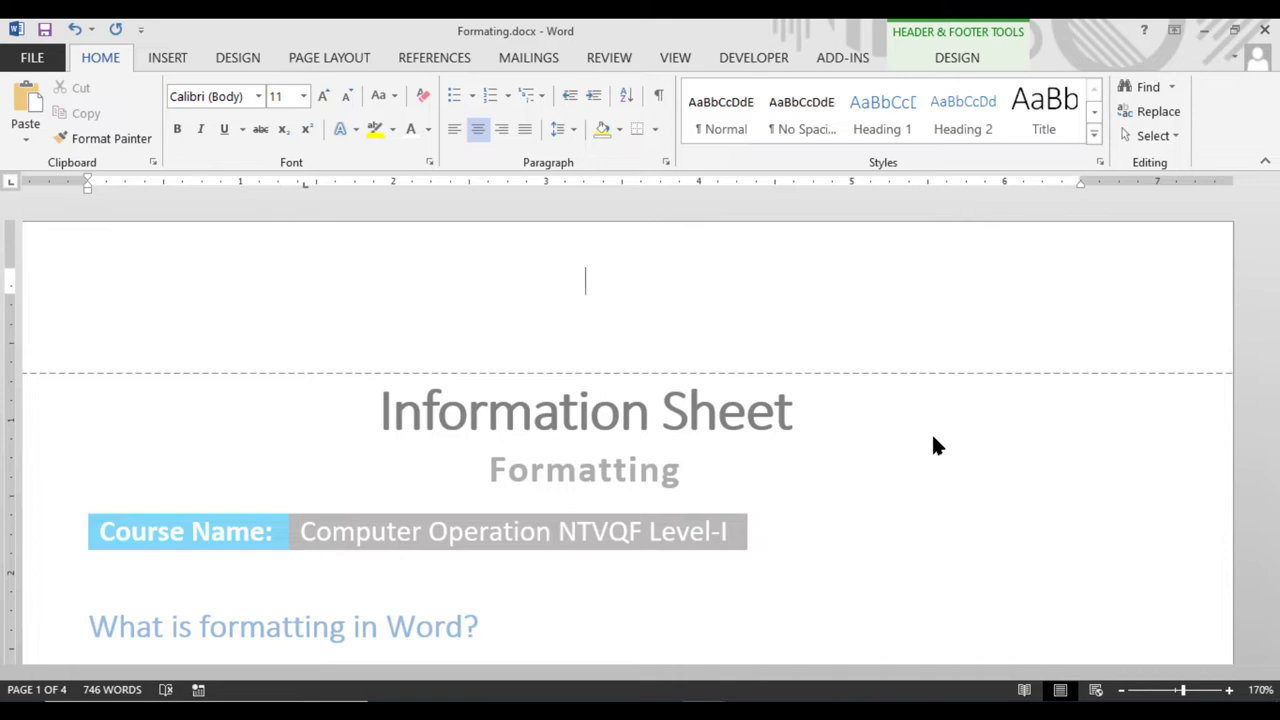
pyautogui.write('Formati')
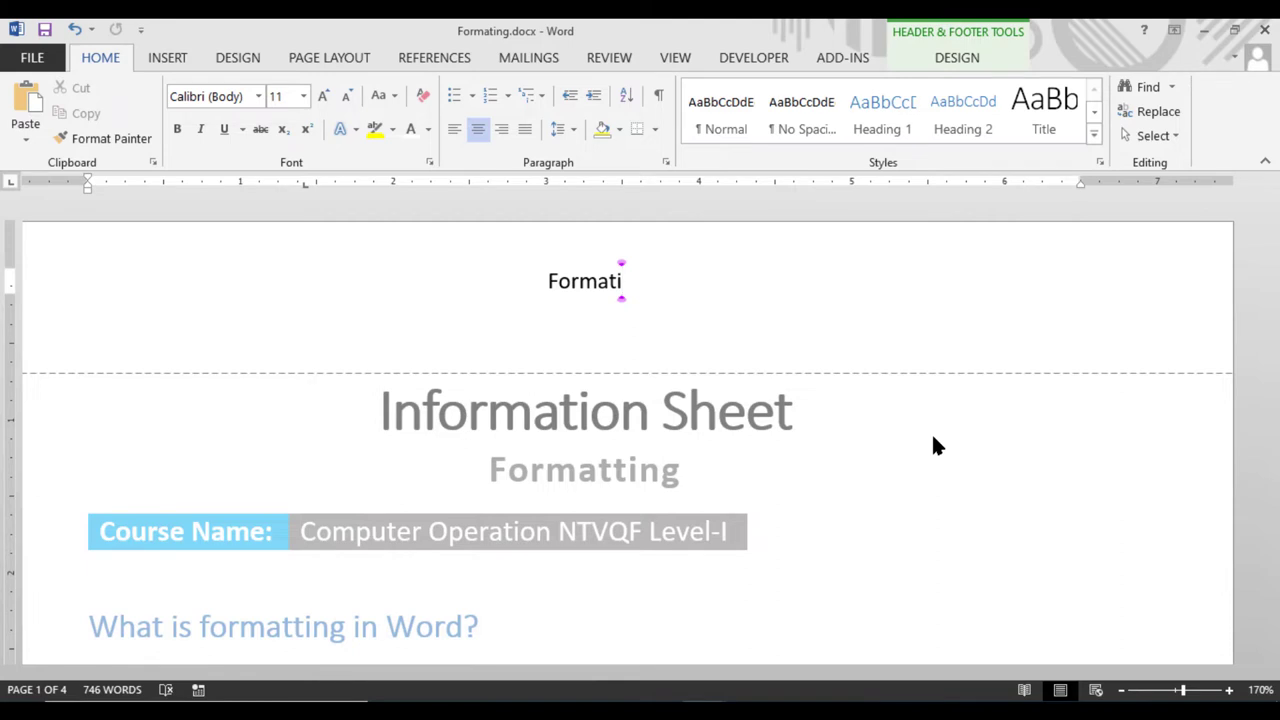
pyautogui.press('BackSpace')
pyautogui.write('tin')
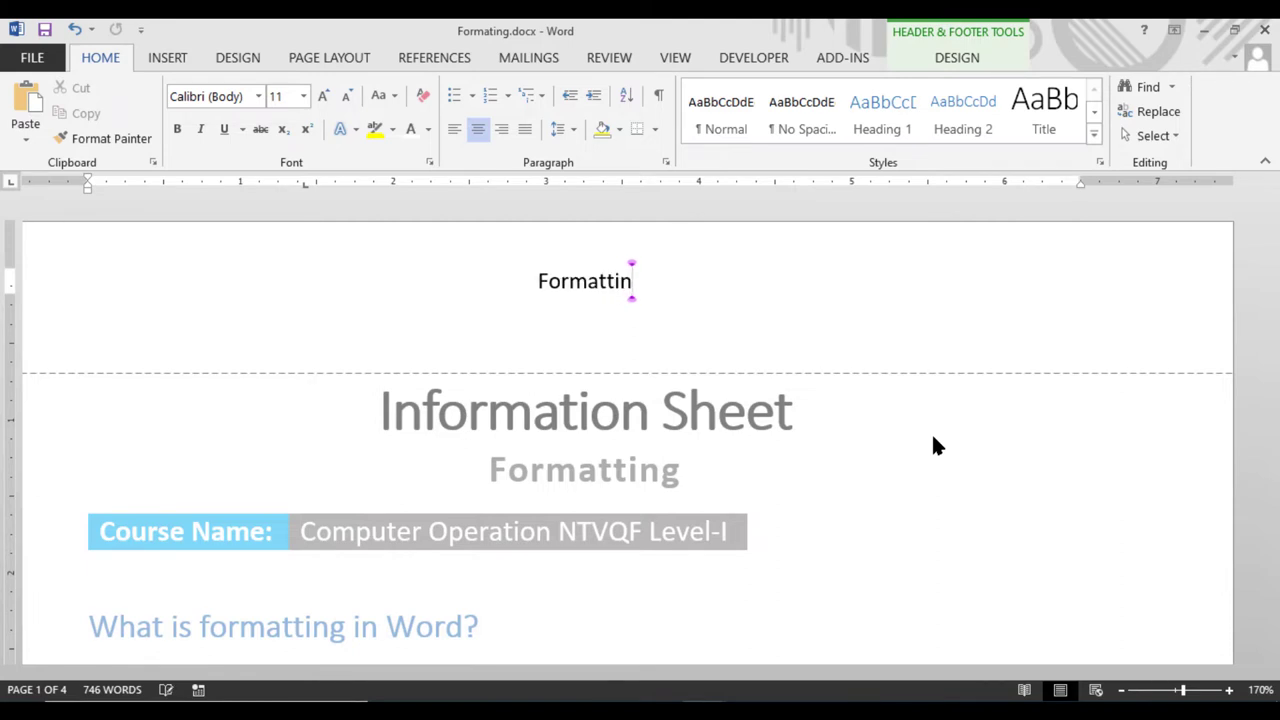
pyautogui.write('g')
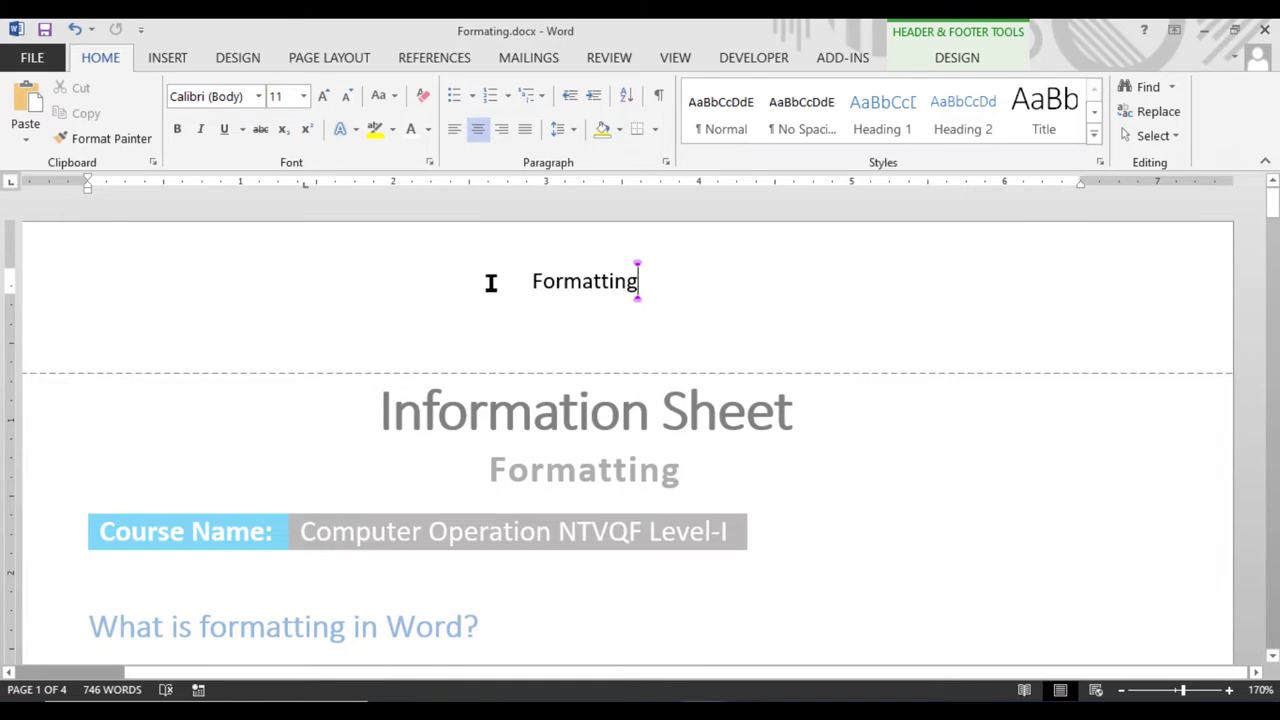
pyautogui.click(961, 55)
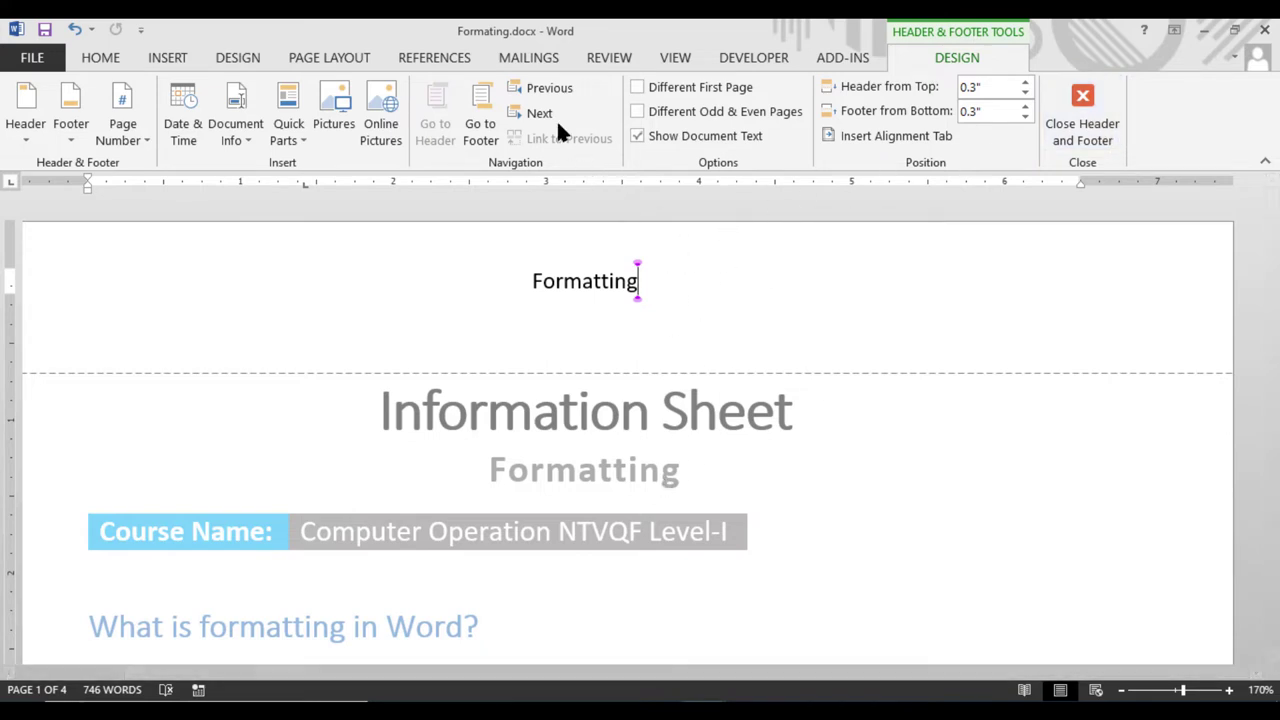
# Jump from the header to the footer with Go to Footer
pyautogui.click(480, 134)
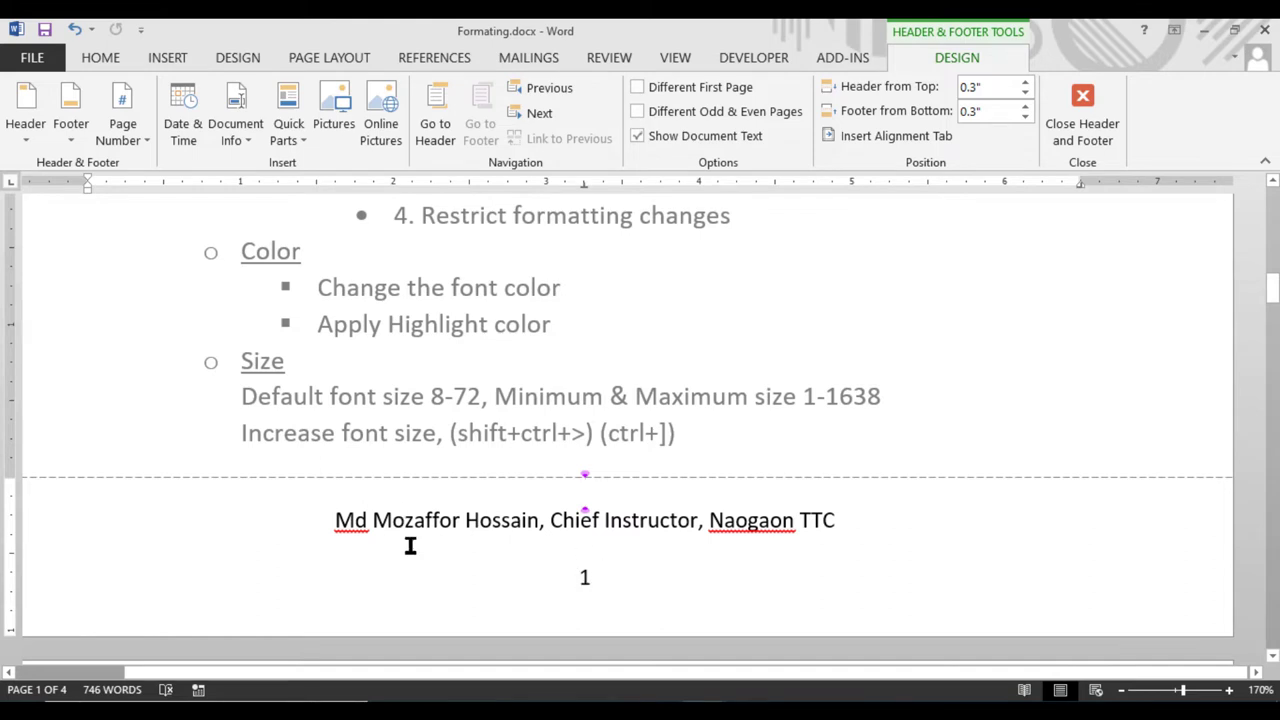
# Draw a blue rectangle 8.5" wide and 0.13" tall across the footer top
pyautogui.click(163, 55)
pyautogui.click(288, 131)
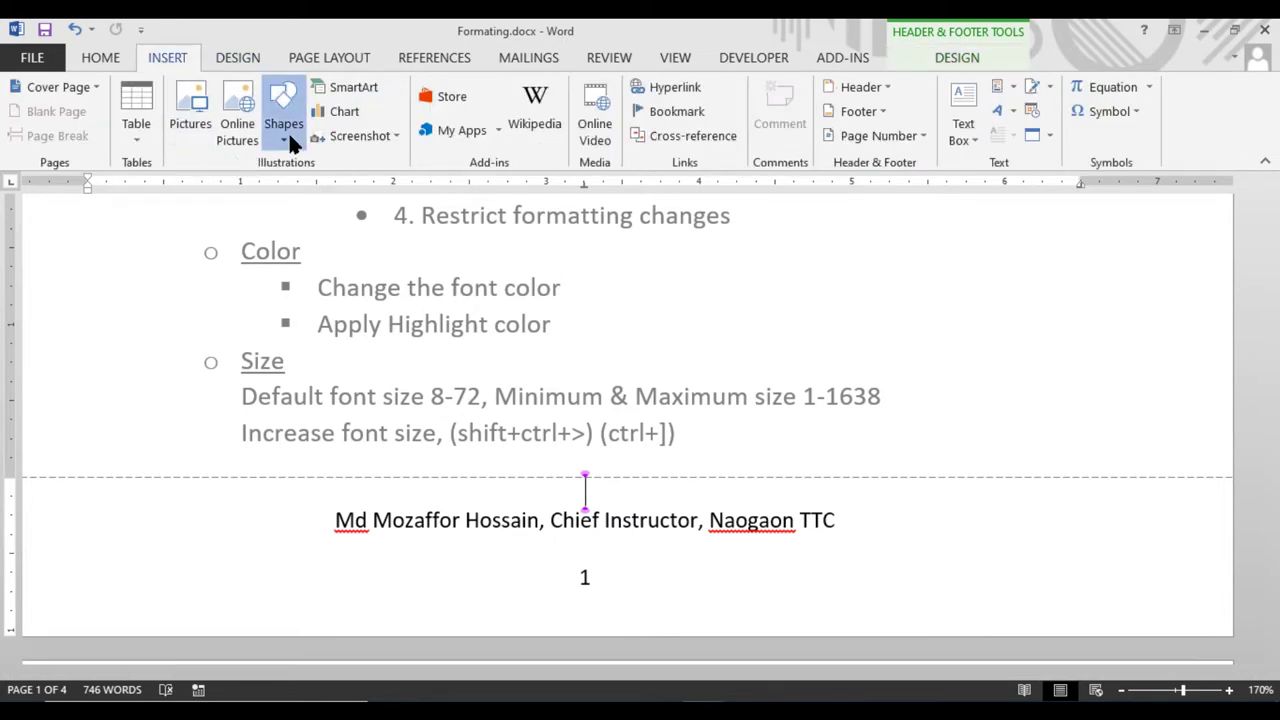
pyautogui.click(349, 183)
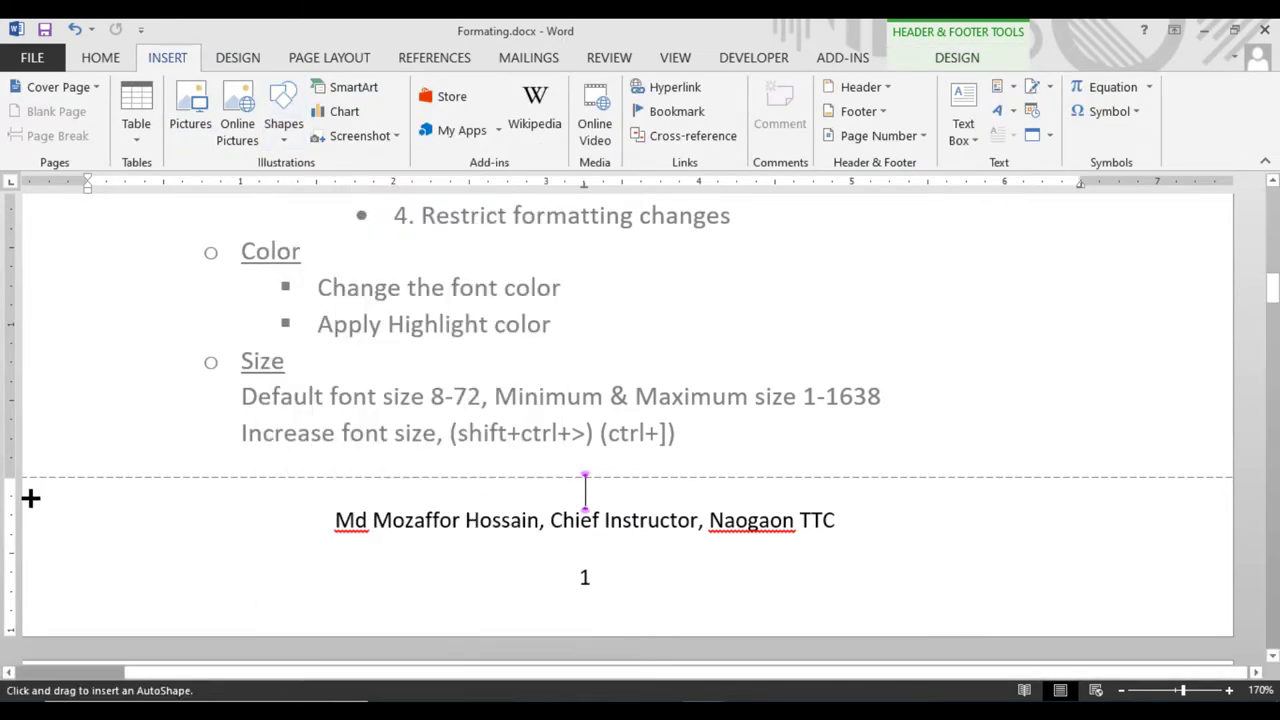
pyautogui.moveTo(34, 486)
pyautogui.mouseDown()
pyautogui.moveTo(734, 514)
pyautogui.moveTo(1233, 497)
pyautogui.mouseUp()
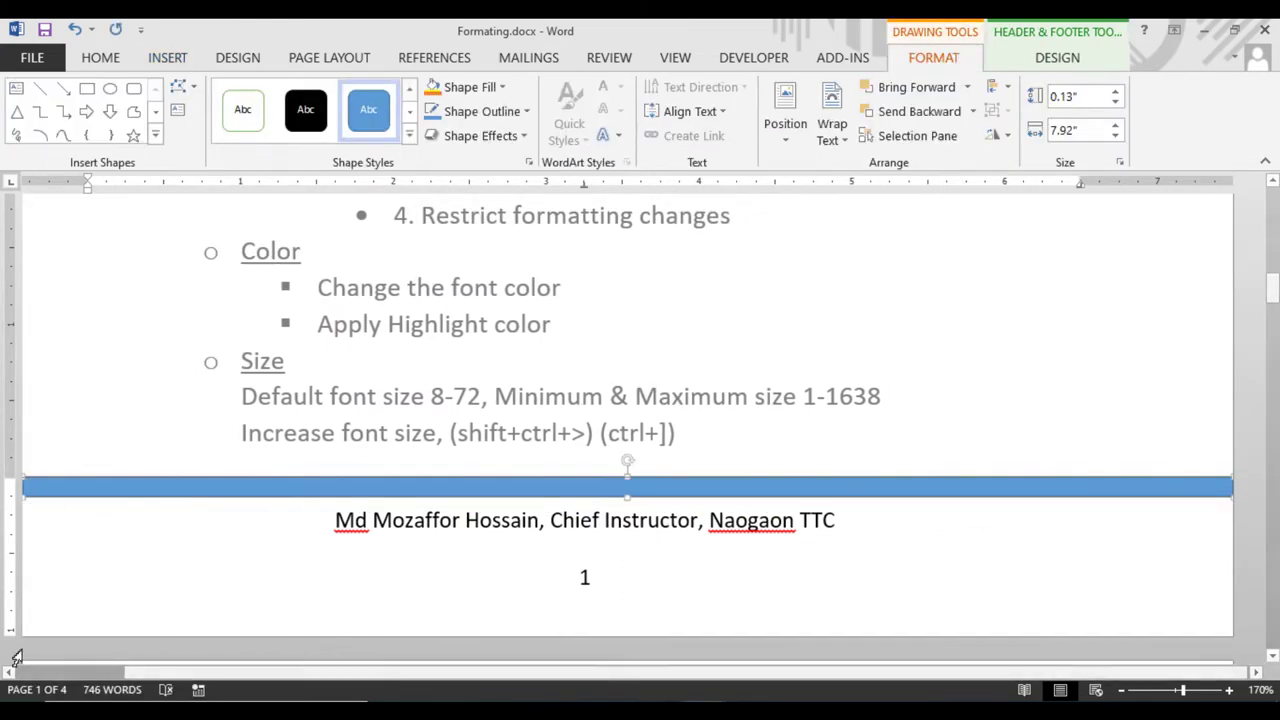
pyautogui.click(69, 674)
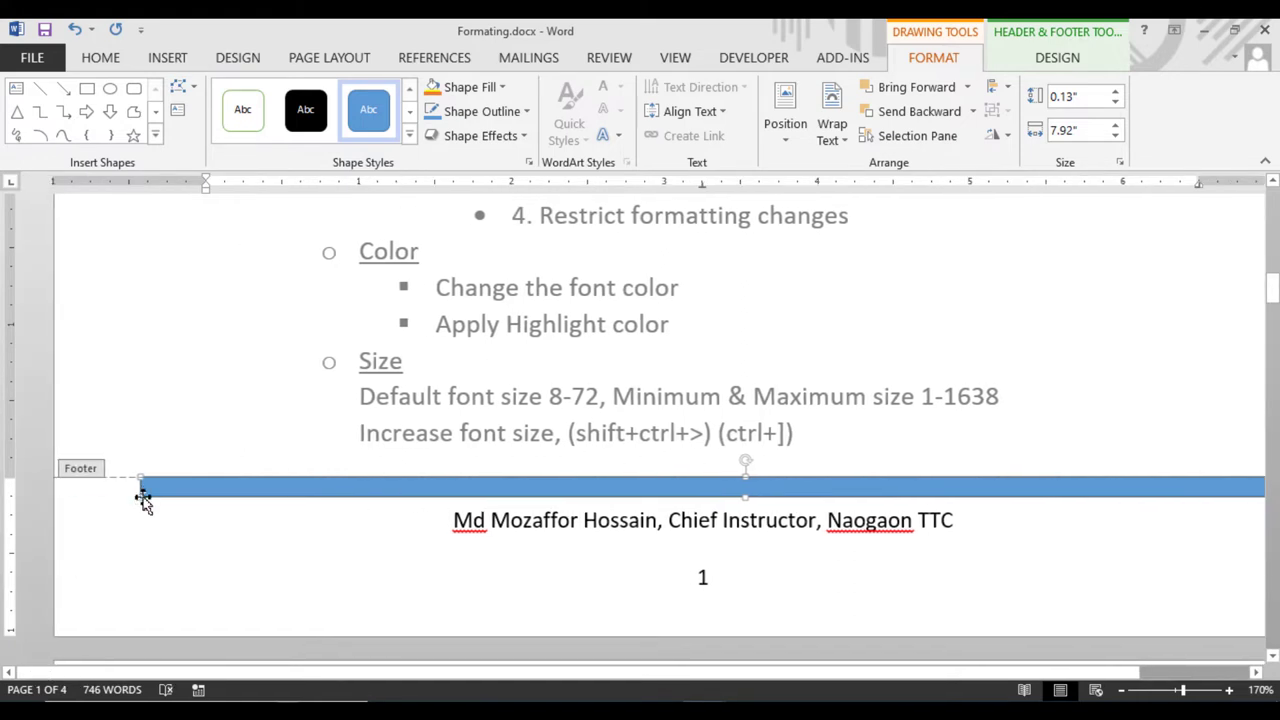
pyautogui.moveTo(137, 497); pyautogui.dragTo(54, 498)
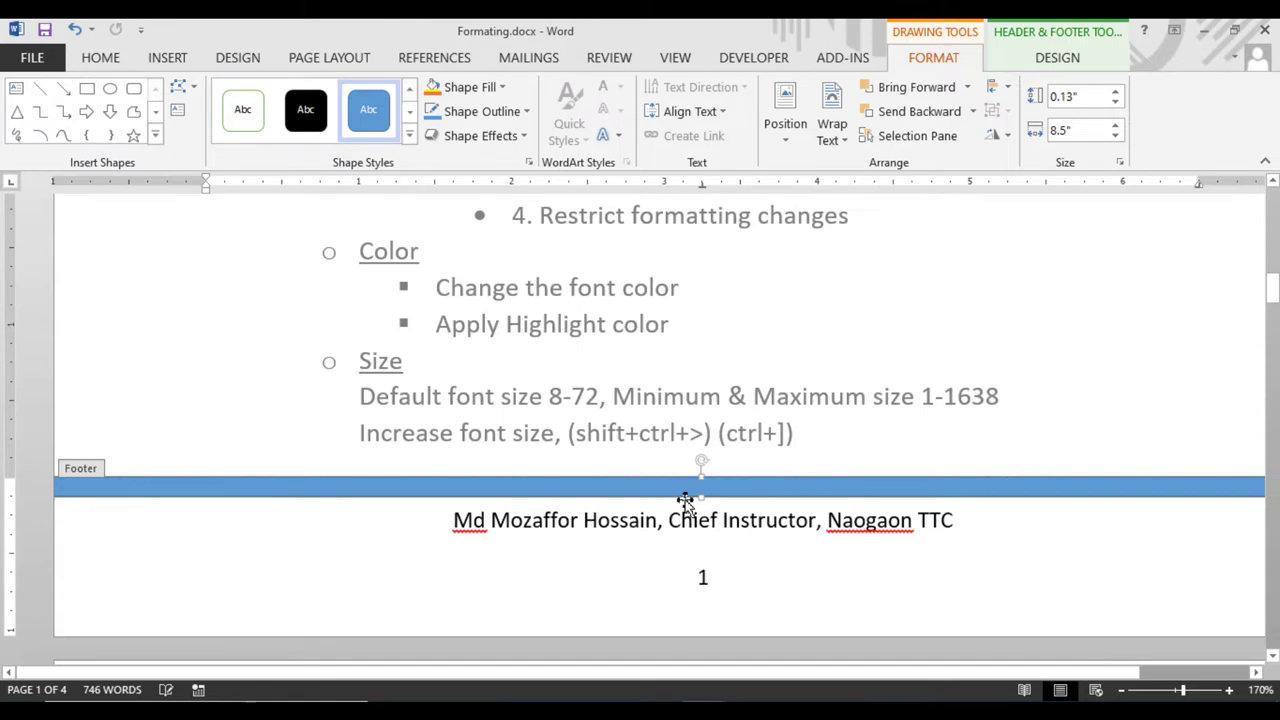
# Thin the footer band to 0.05" with no outline and a dark grey fill
pyautogui.moveTo(699, 491); pyautogui.dragTo(699, 482)
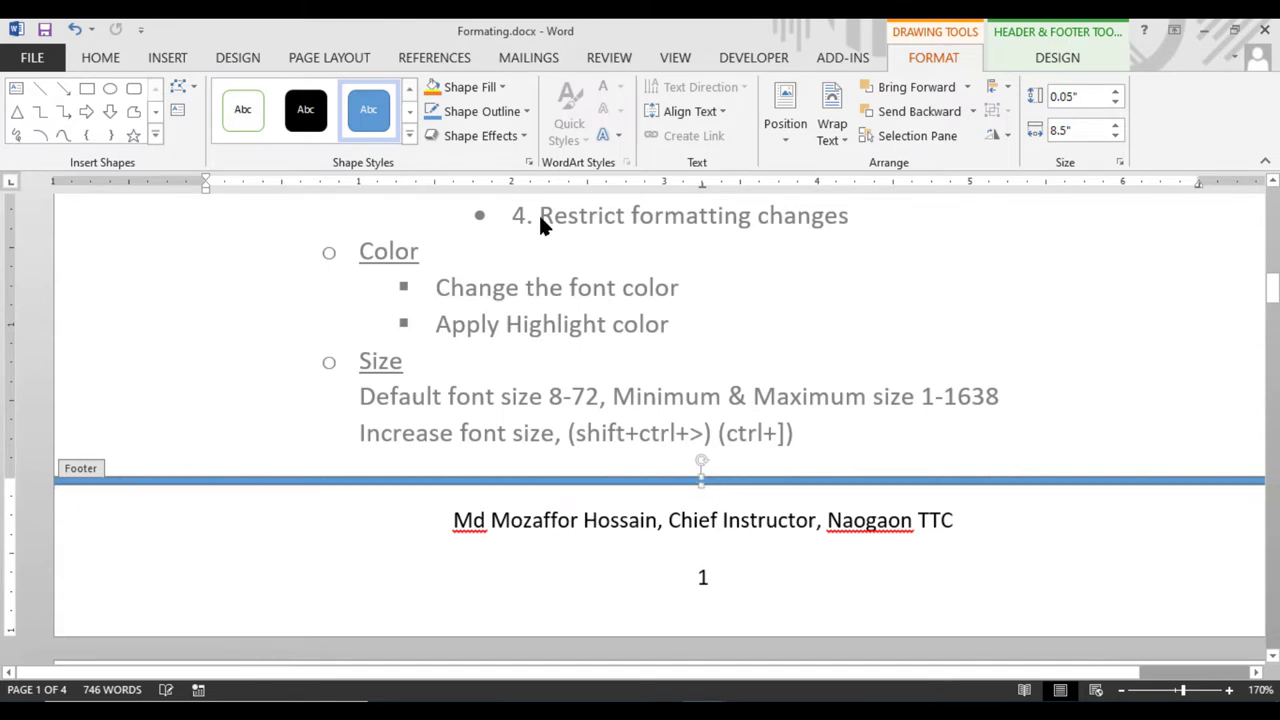
pyautogui.click(482, 111)
pyautogui.click(473, 287)
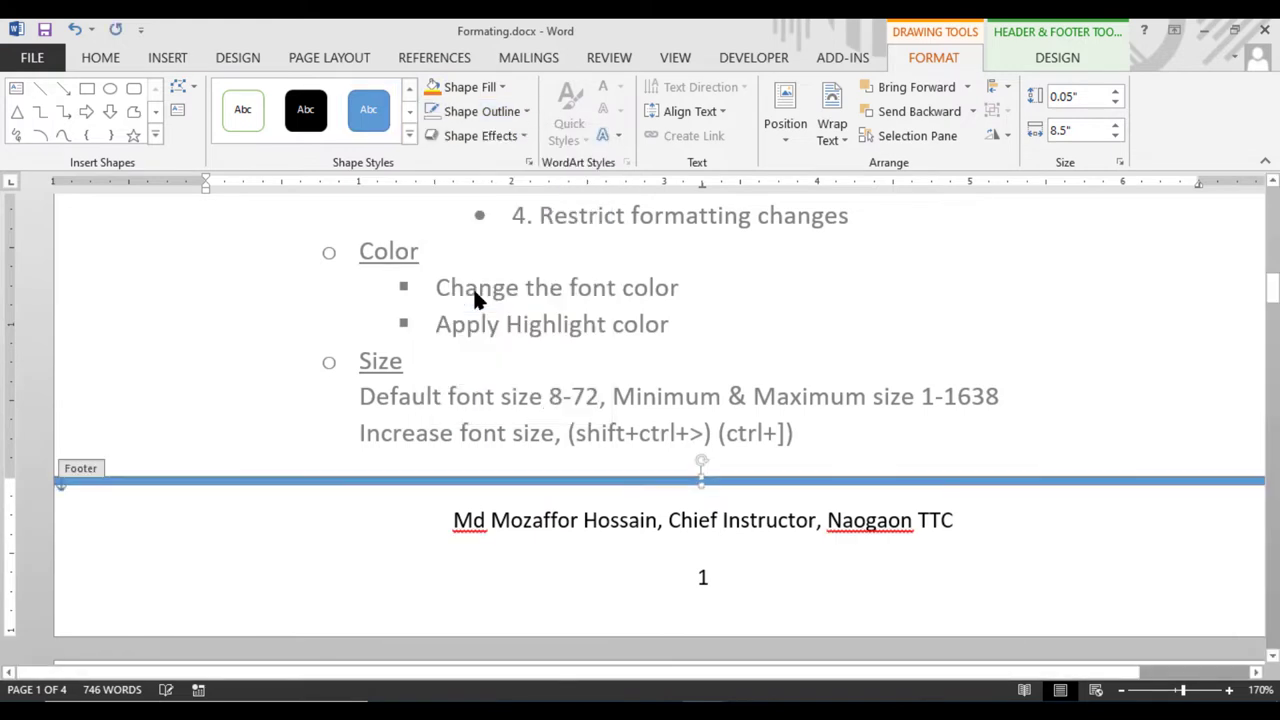
pyautogui.click(502, 87)
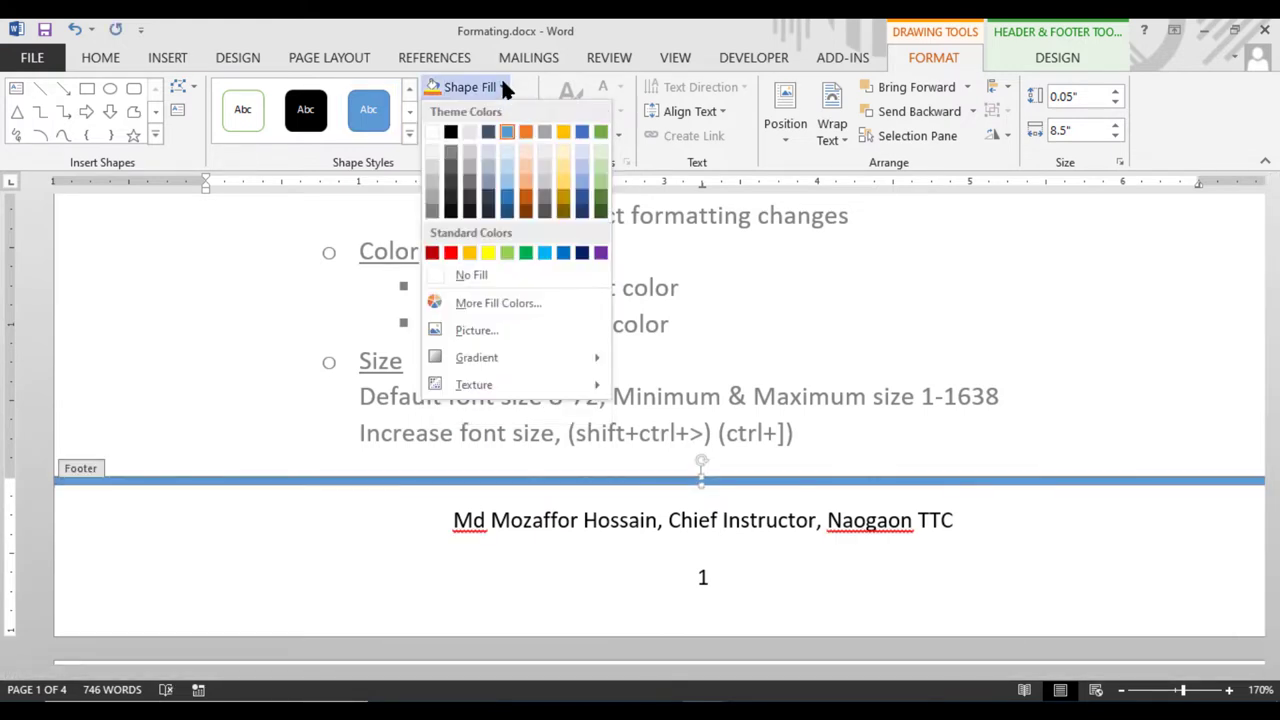
pyautogui.click(450, 166)
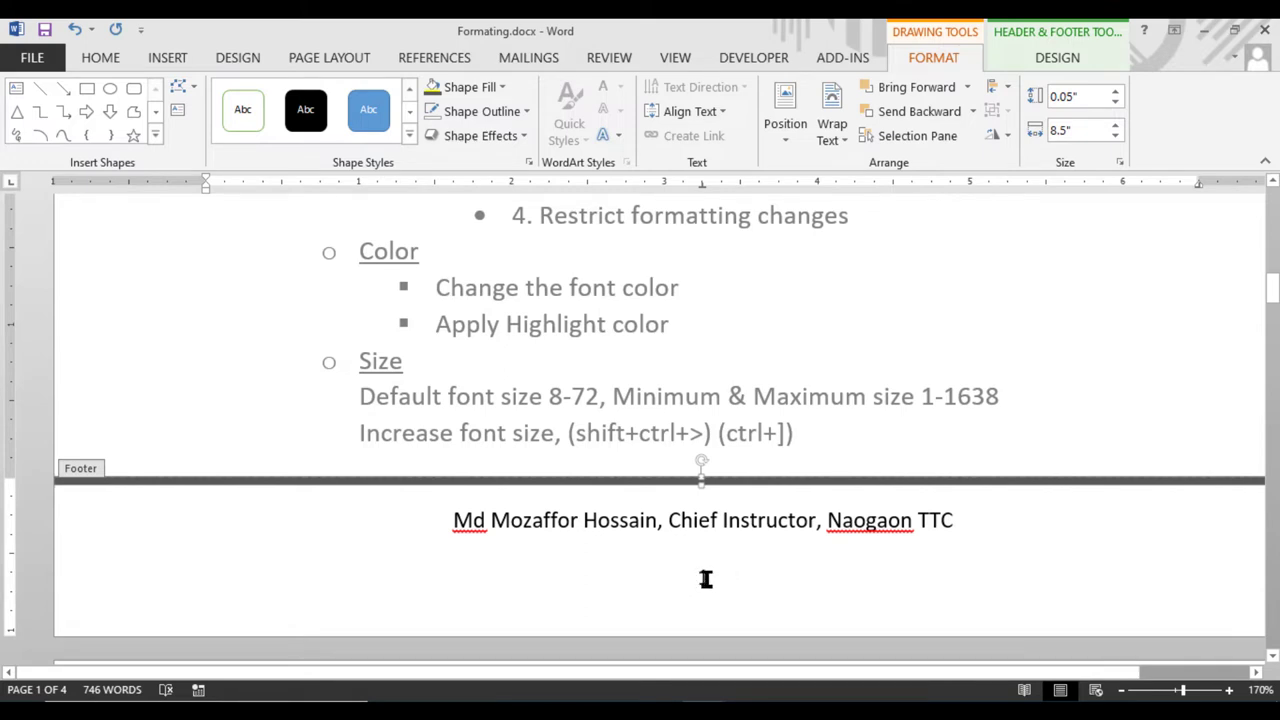
pyautogui.click(1060, 60)
pyautogui.click(1098, 123)
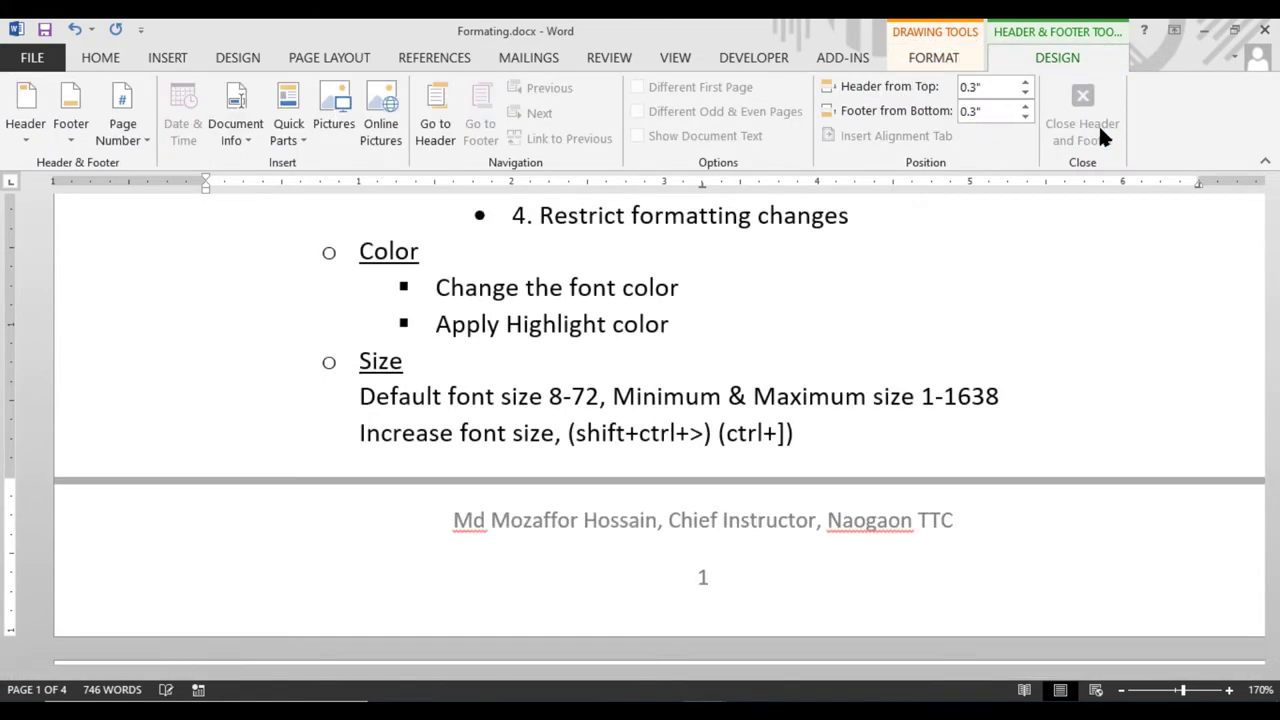
pyautogui.click(878, 510)
pyautogui.scroll(1, 840, 491)
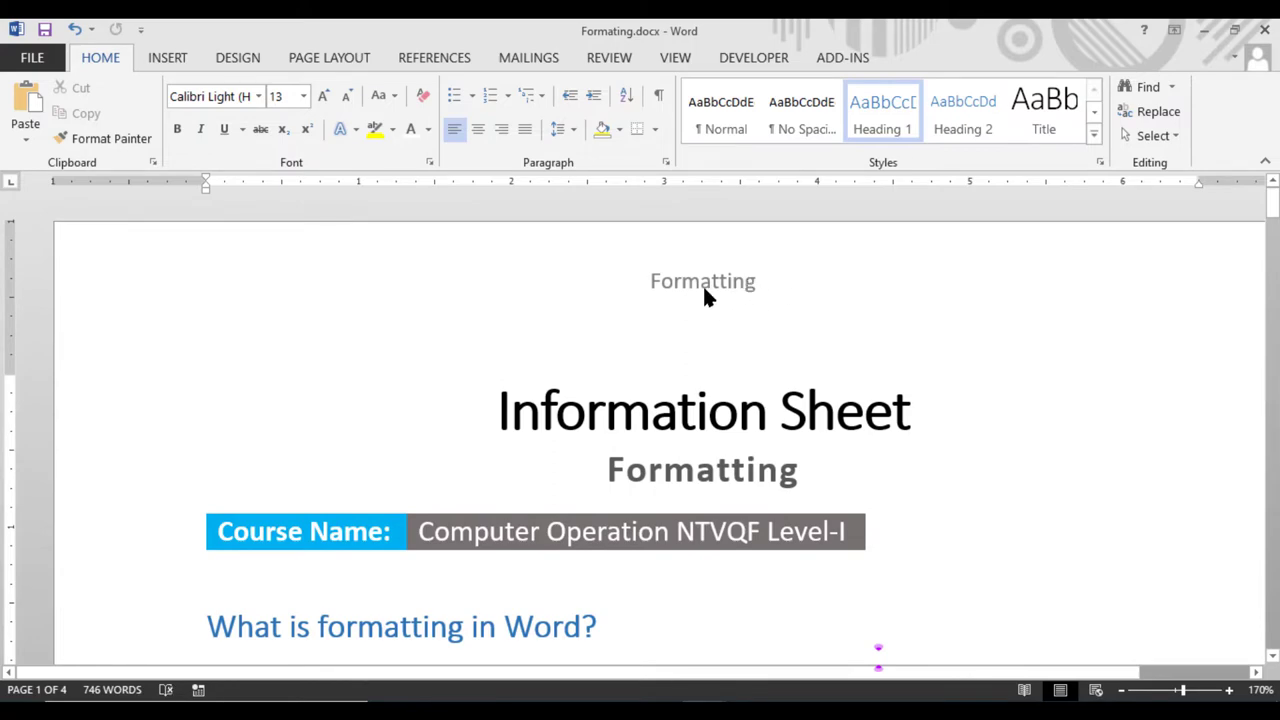
pyautogui.scroll(-18, 700, 300)
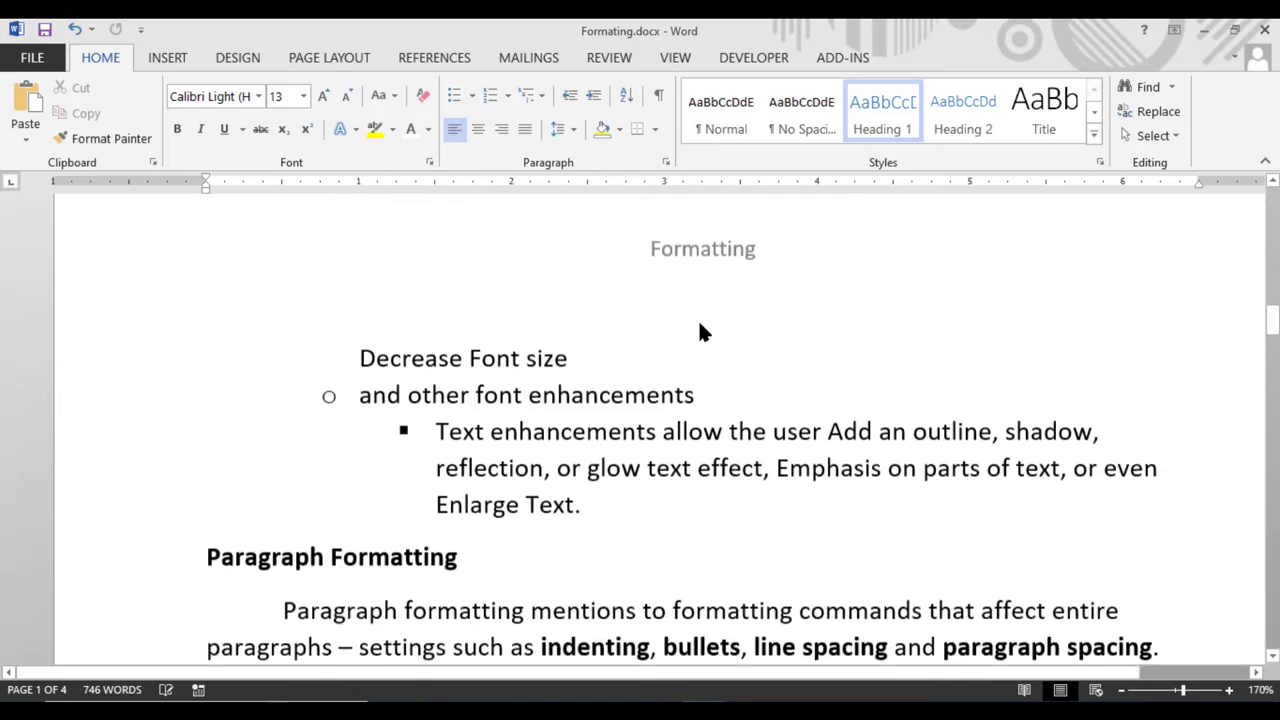
pyautogui.scroll(-1, 700, 330)
pyautogui.scroll(1, 690, 300)
pyautogui.scroll(-5, 695, 330)
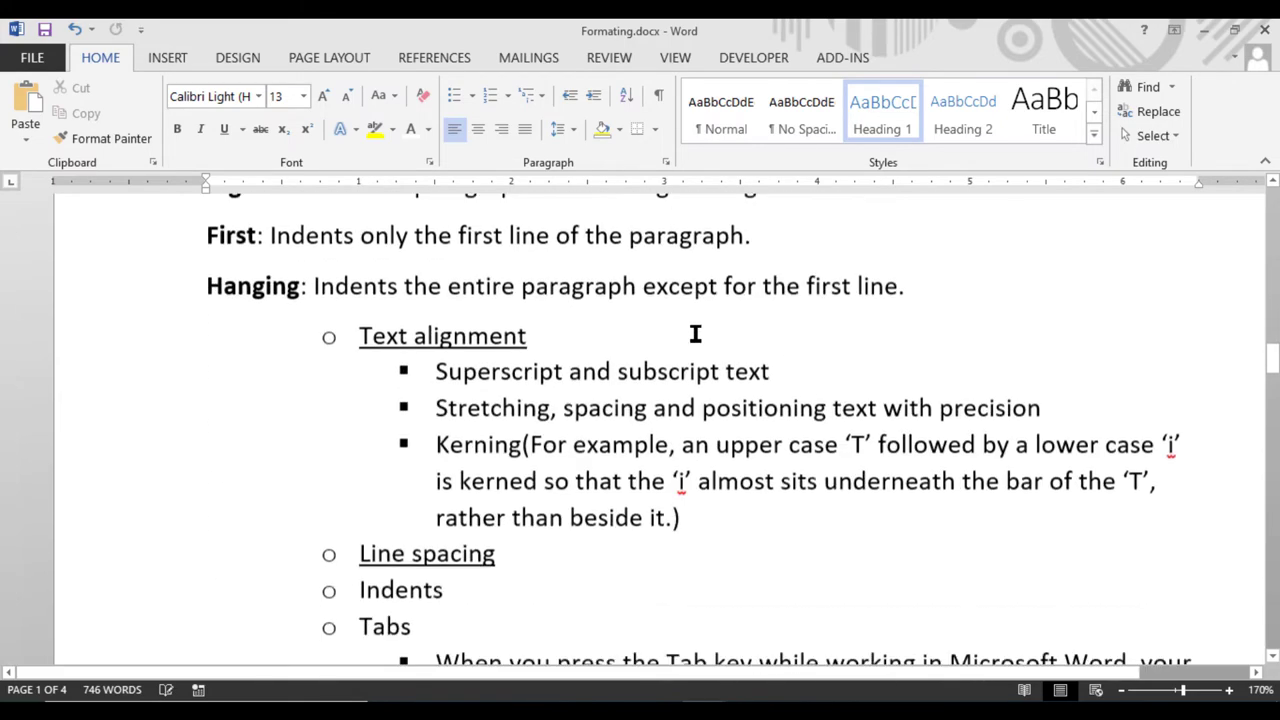
pyautogui.scroll(-10, 695, 334)
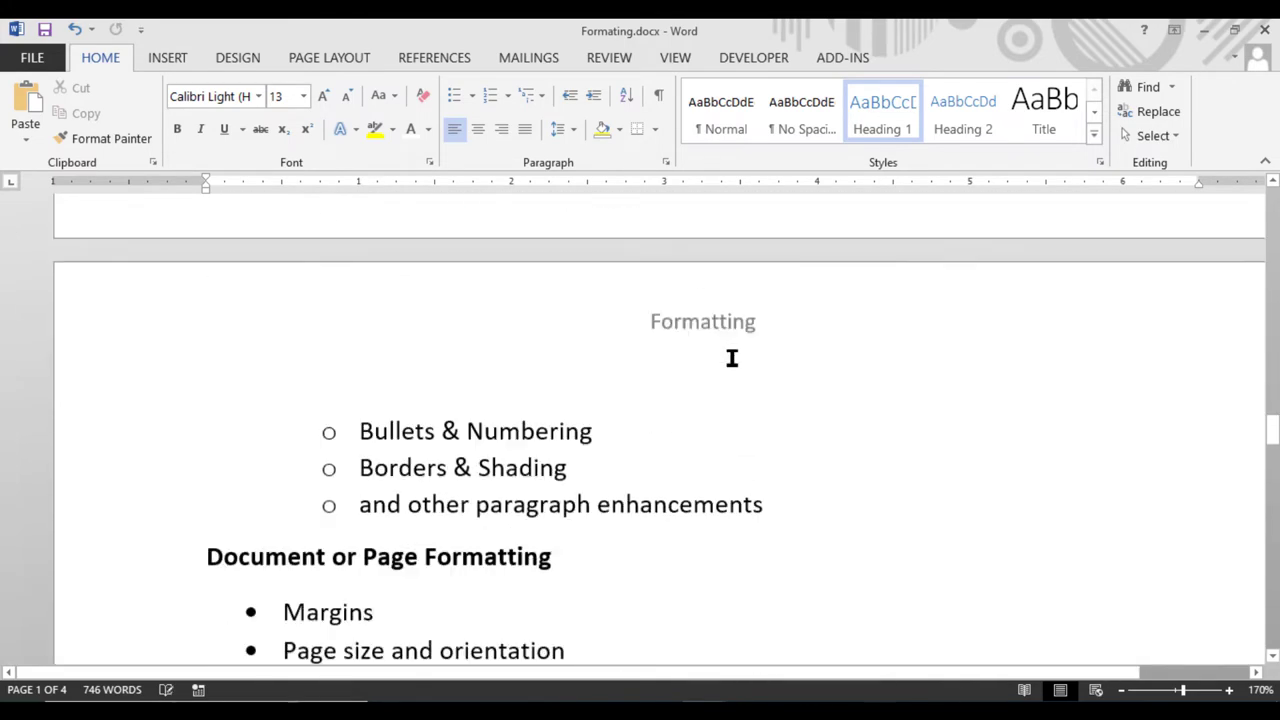
pyautogui.scroll(4, 732, 358)
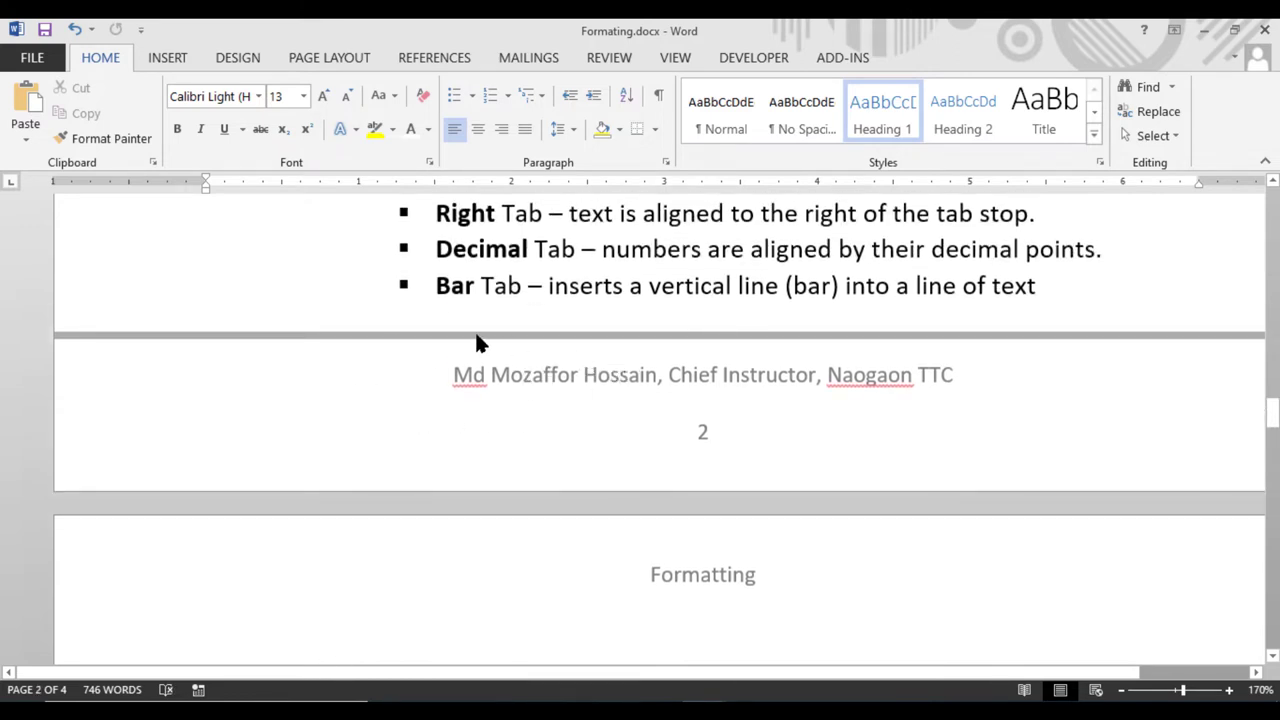
pyautogui.scroll(-10, 664, 350)
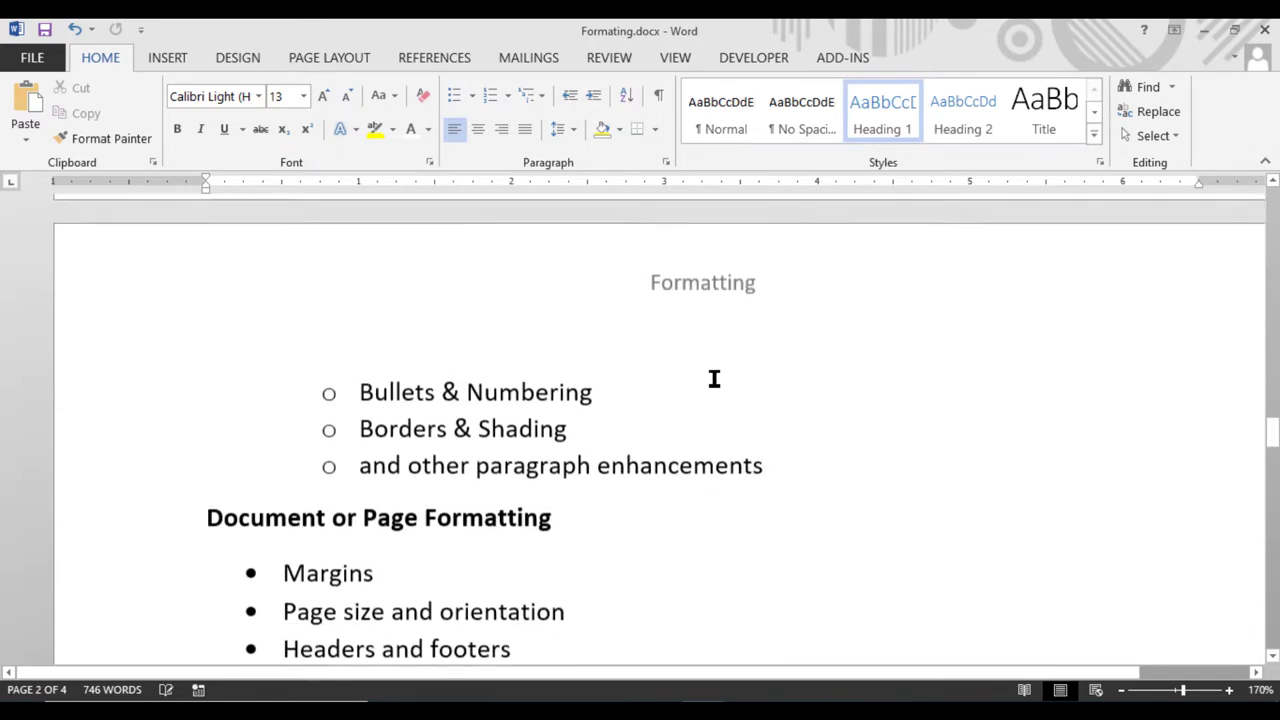
pyautogui.scroll(20, 735, 403)
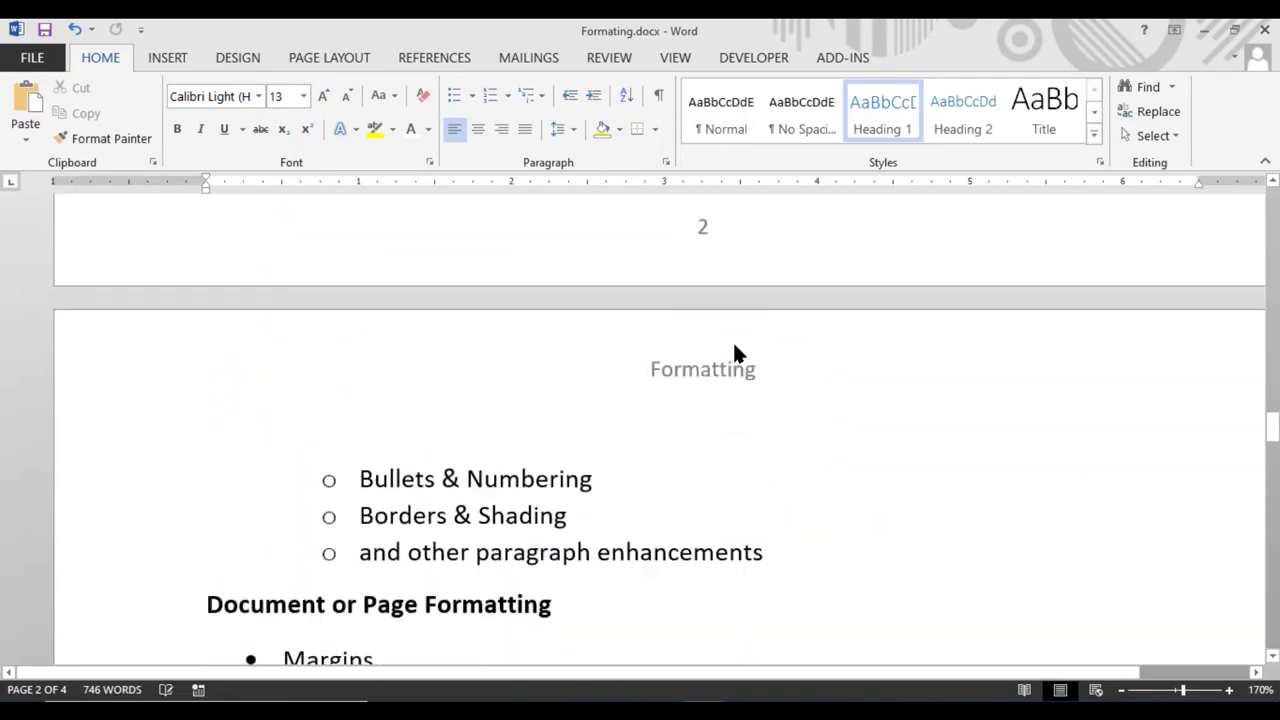
pyautogui.scroll(15, 705, 289)
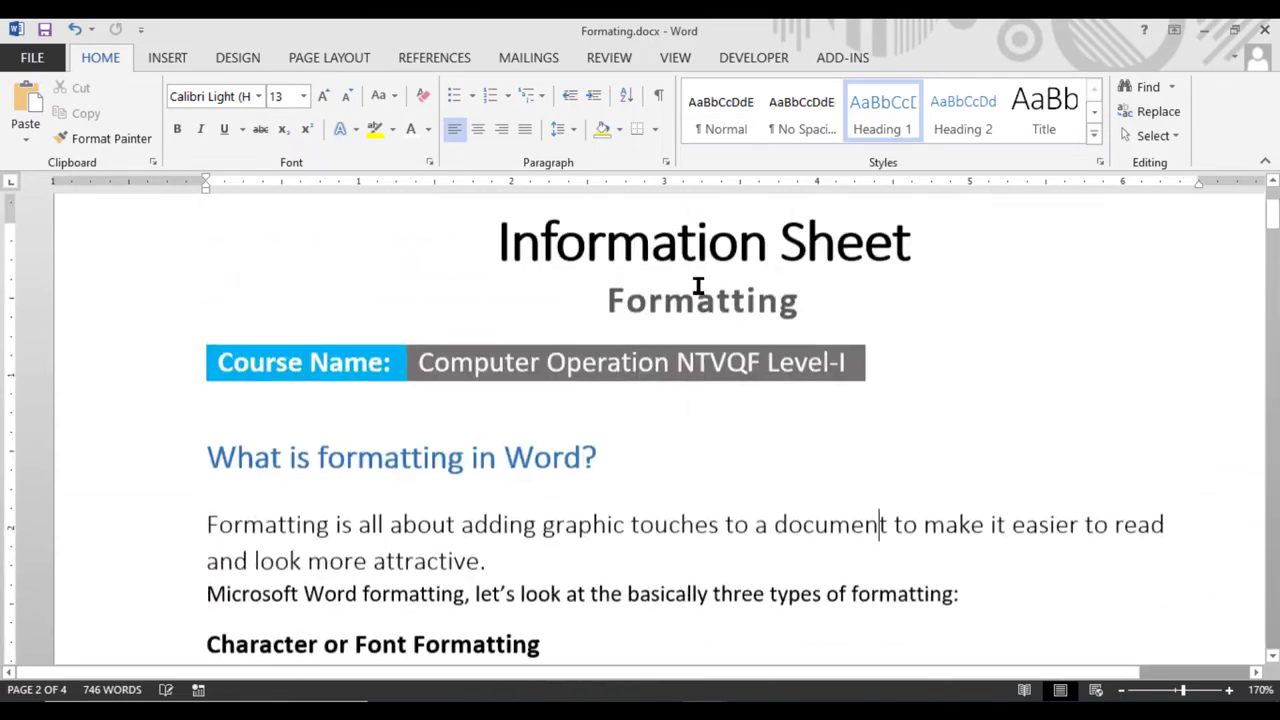
# Reopen the page header for editing and select the word Formatting
pyautogui.doubleClick(697, 290)
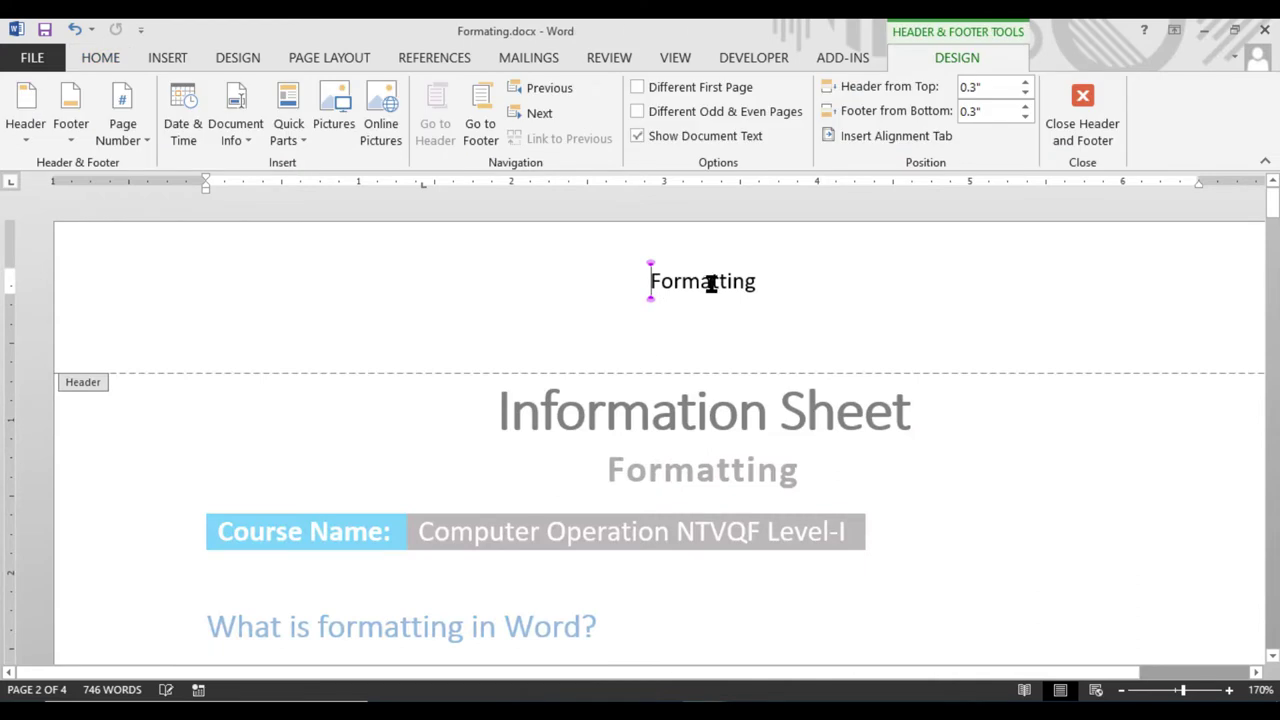
pyautogui.click(1086, 134)
pyautogui.rightClick(712, 279)
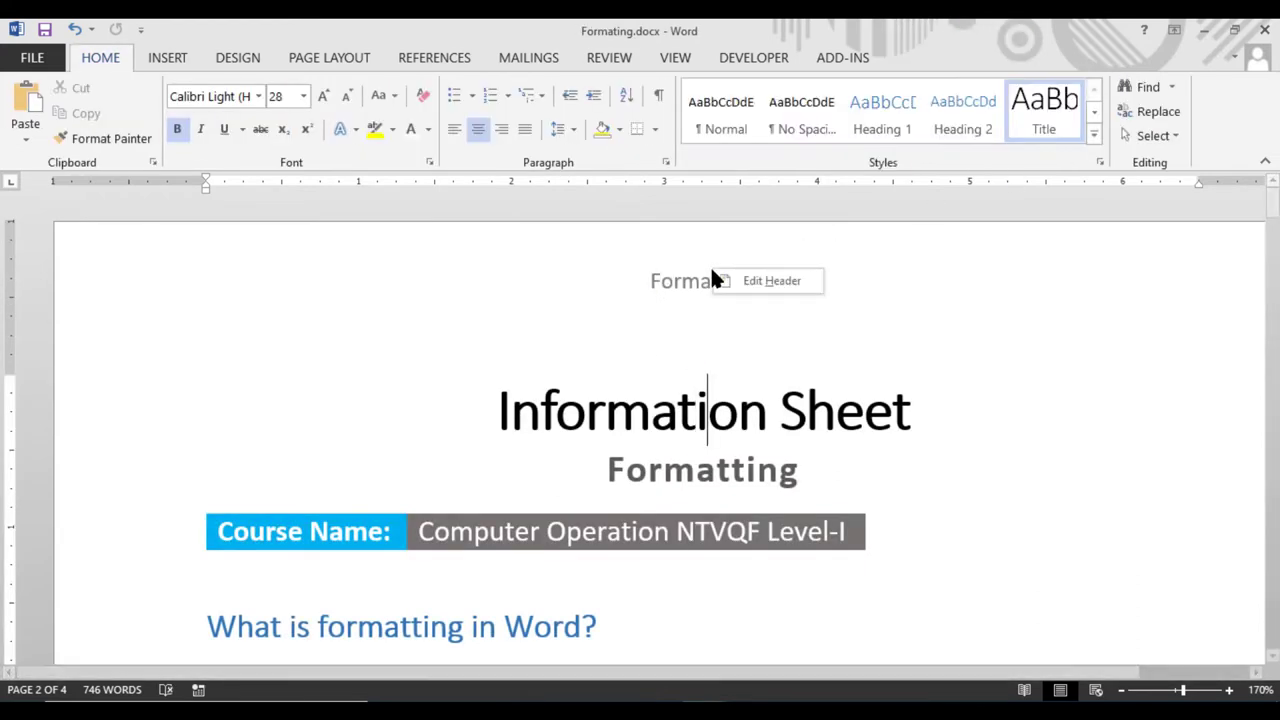
pyautogui.click(777, 284)
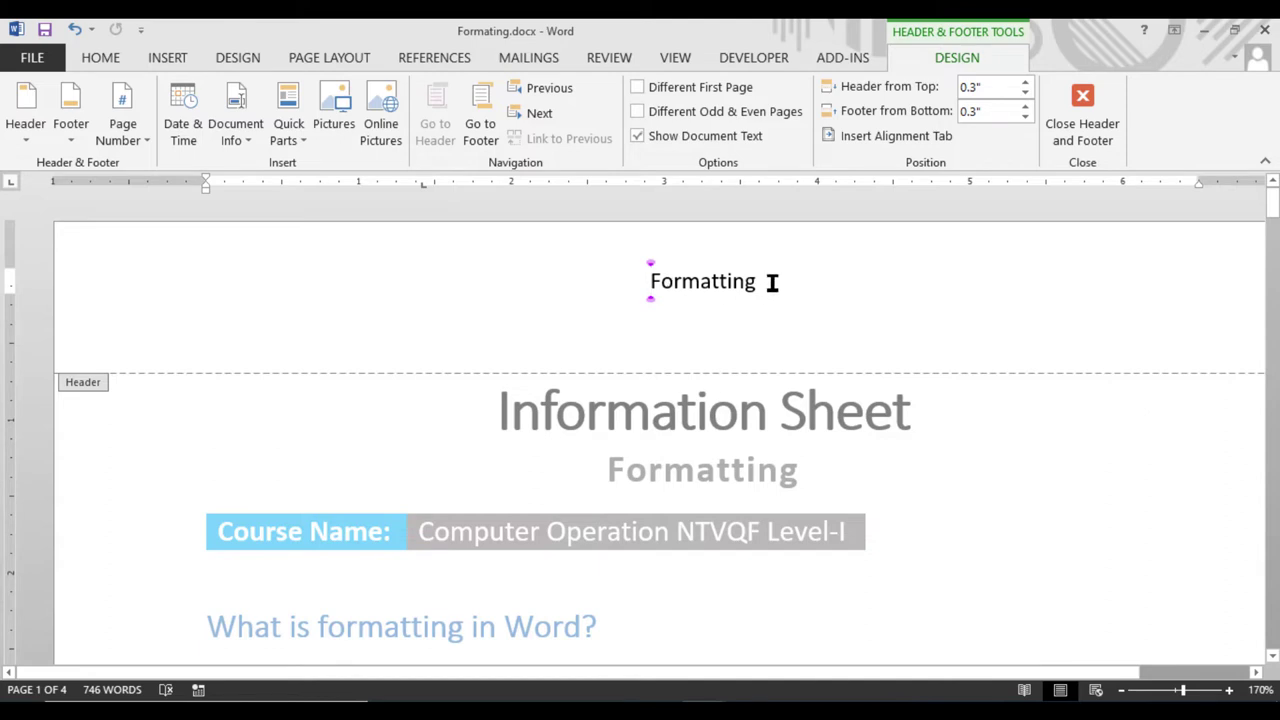
pyautogui.moveTo(771, 283); pyautogui.dragTo(643, 281)
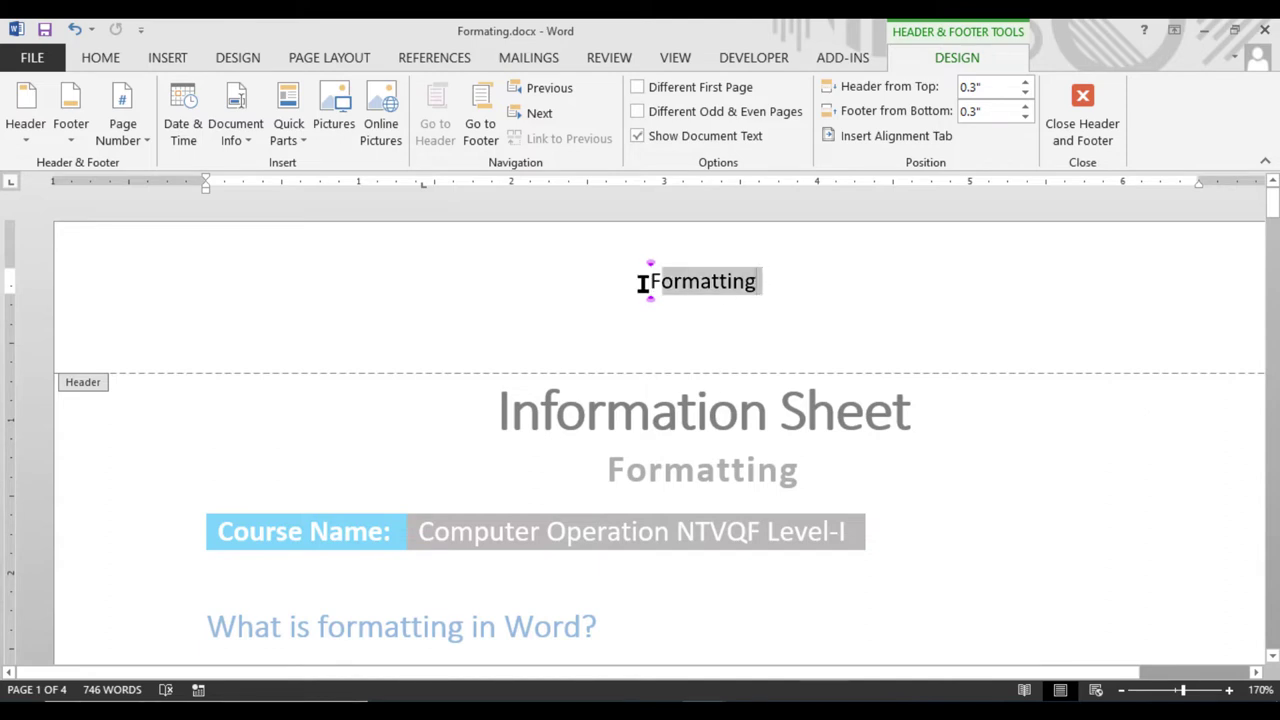
# Change the header word to UPPERCASE, close header editing, and review the pages
pyautogui.click(102, 57)
pyautogui.click(393, 96)
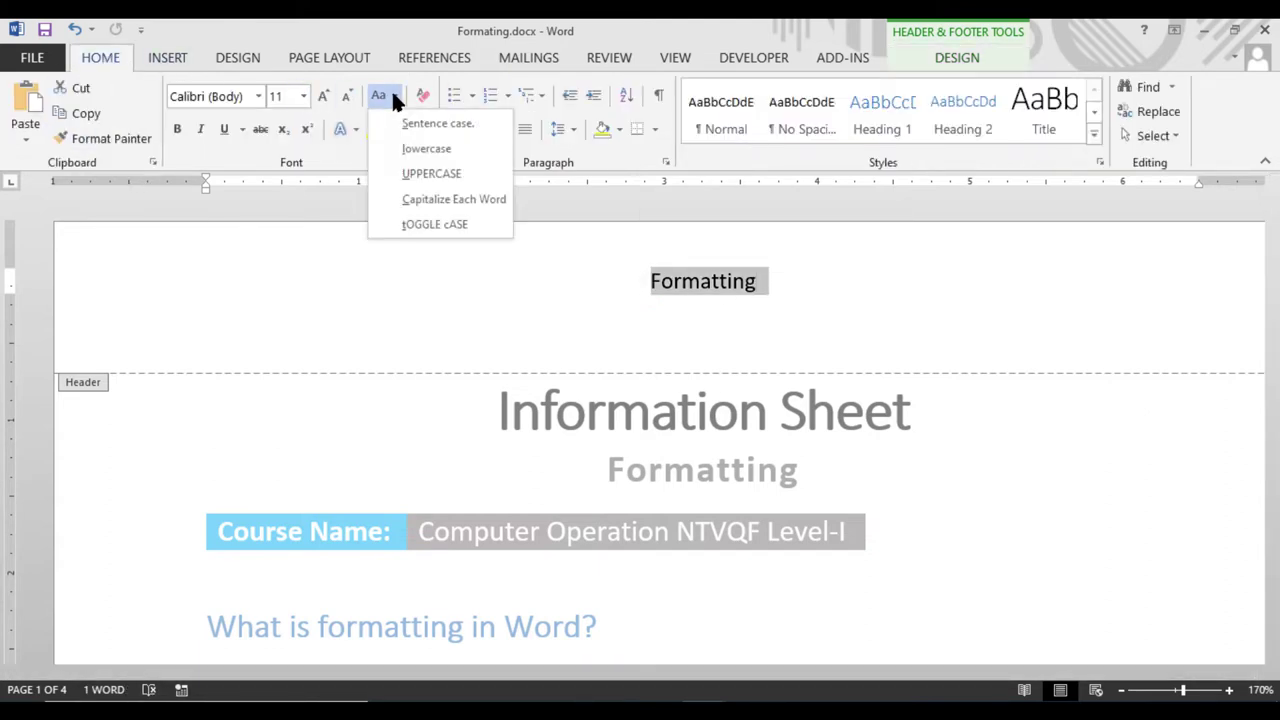
pyautogui.click(420, 171)
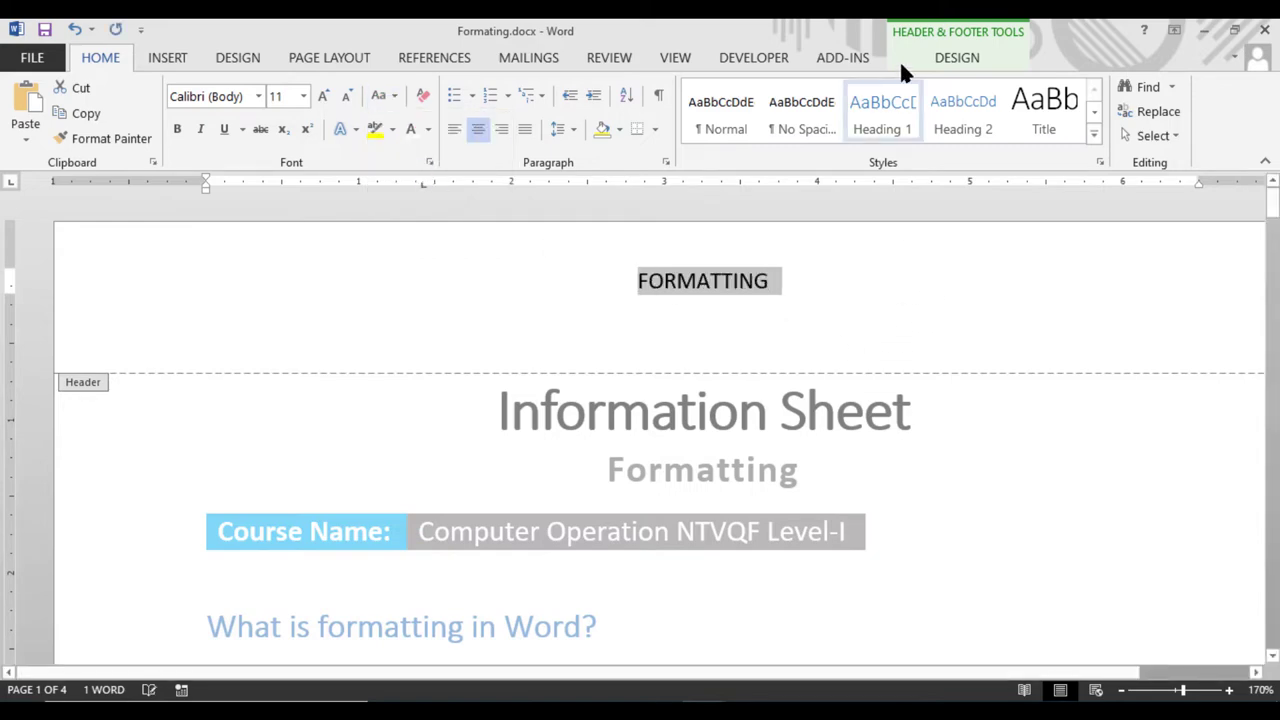
pyautogui.click(940, 57)
pyautogui.click(1083, 142)
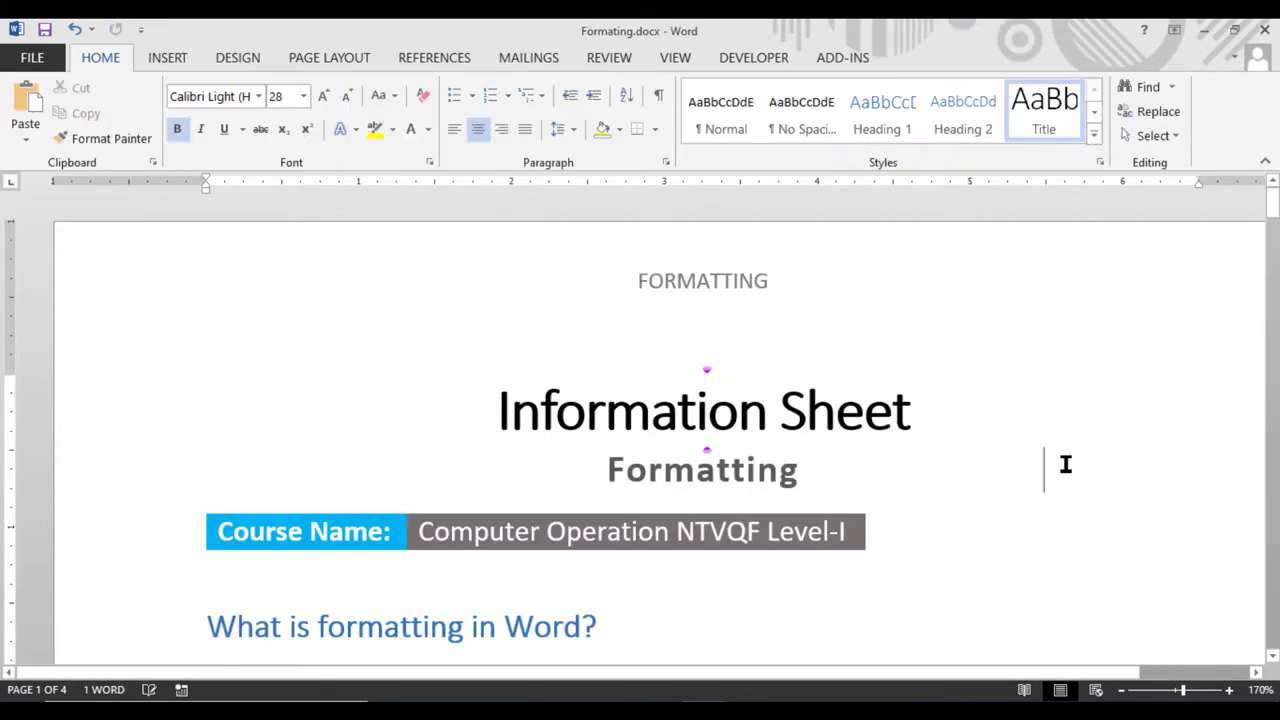
pyautogui.click(903, 437)
pyautogui.scroll(-12, 906, 443)
pyautogui.scroll(-4, 907, 447)
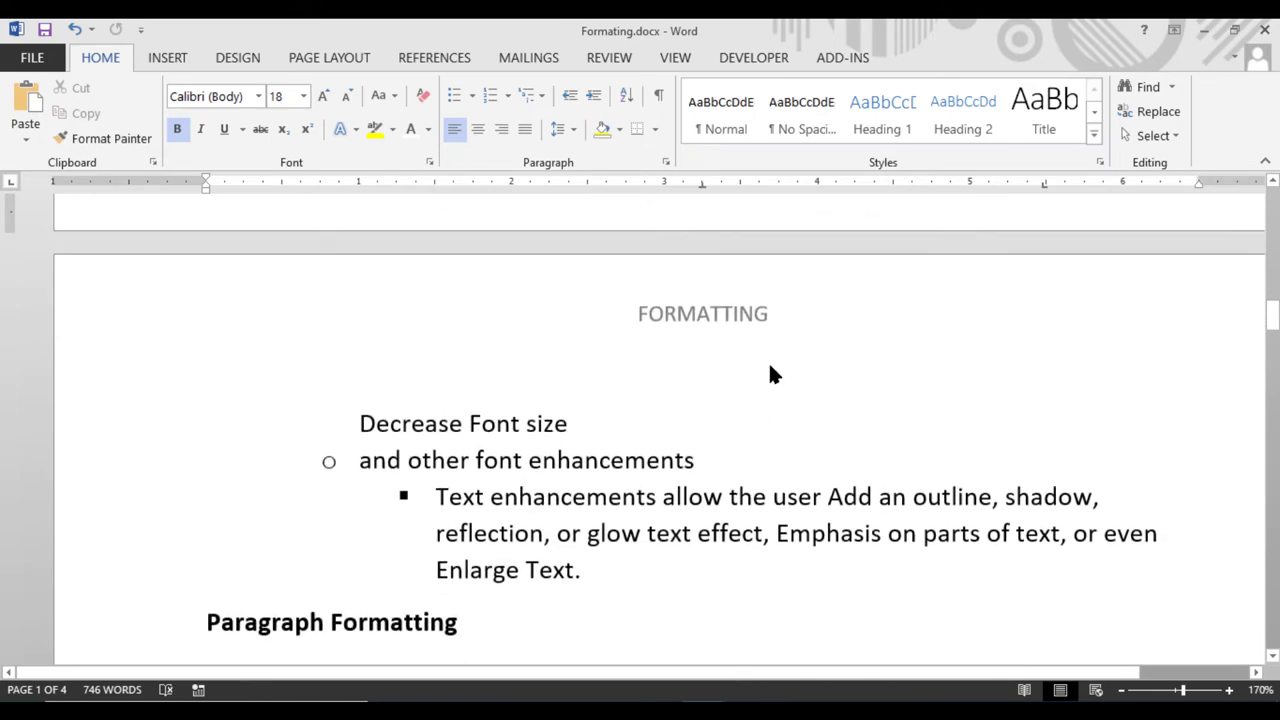
pyautogui.scroll(5, 785, 358)
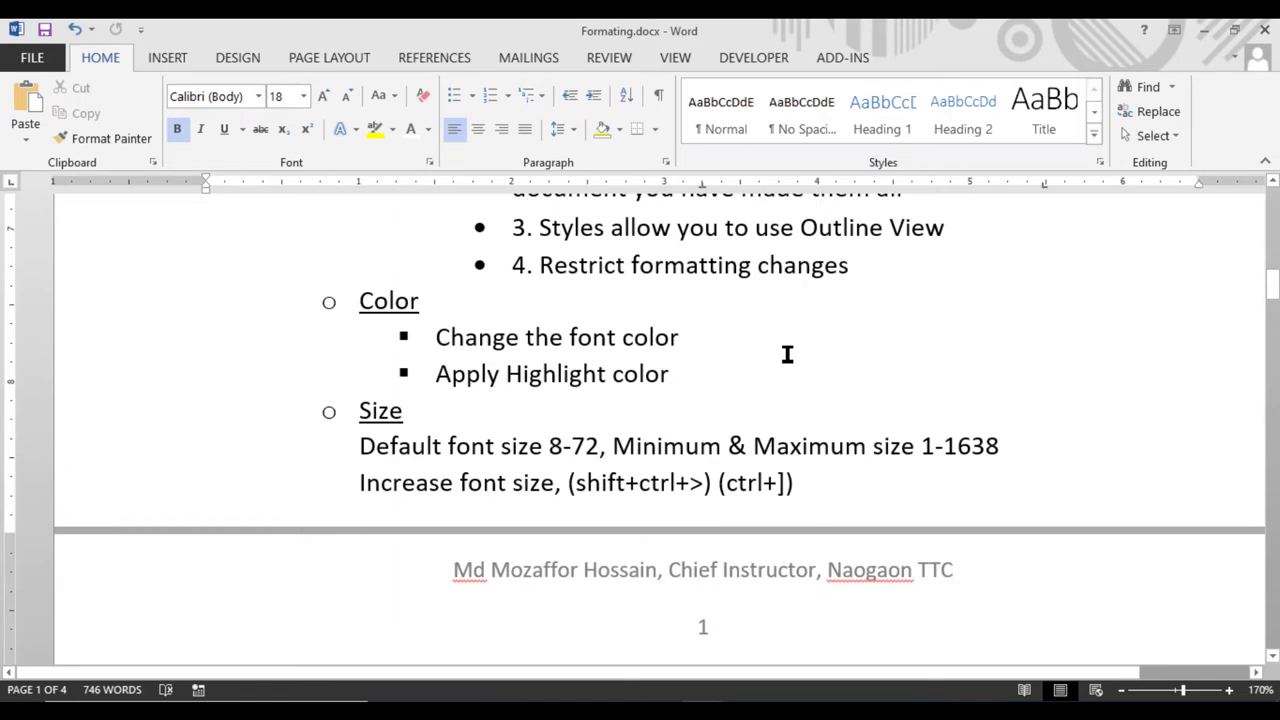
pyautogui.scroll(15, 787, 354)
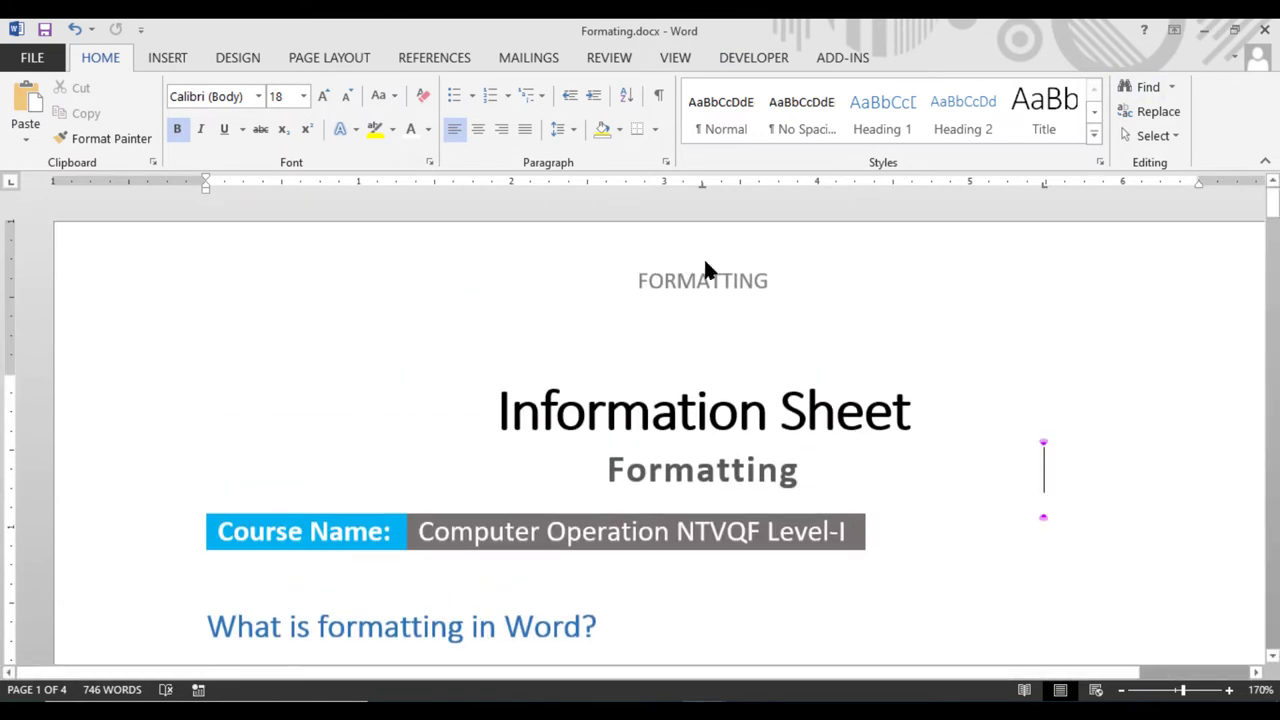
# Turn on Different First Page for the header, then close header editing
pyautogui.doubleClick(774, 273)
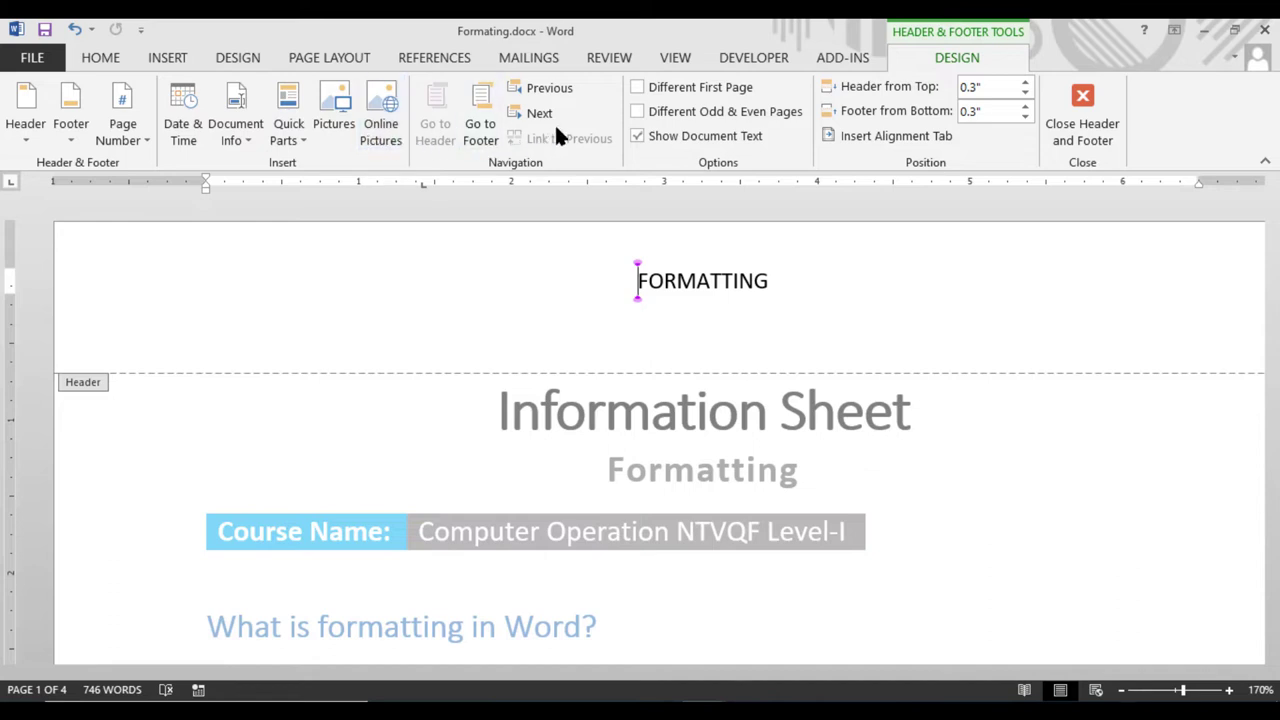
pyautogui.click(661, 88)
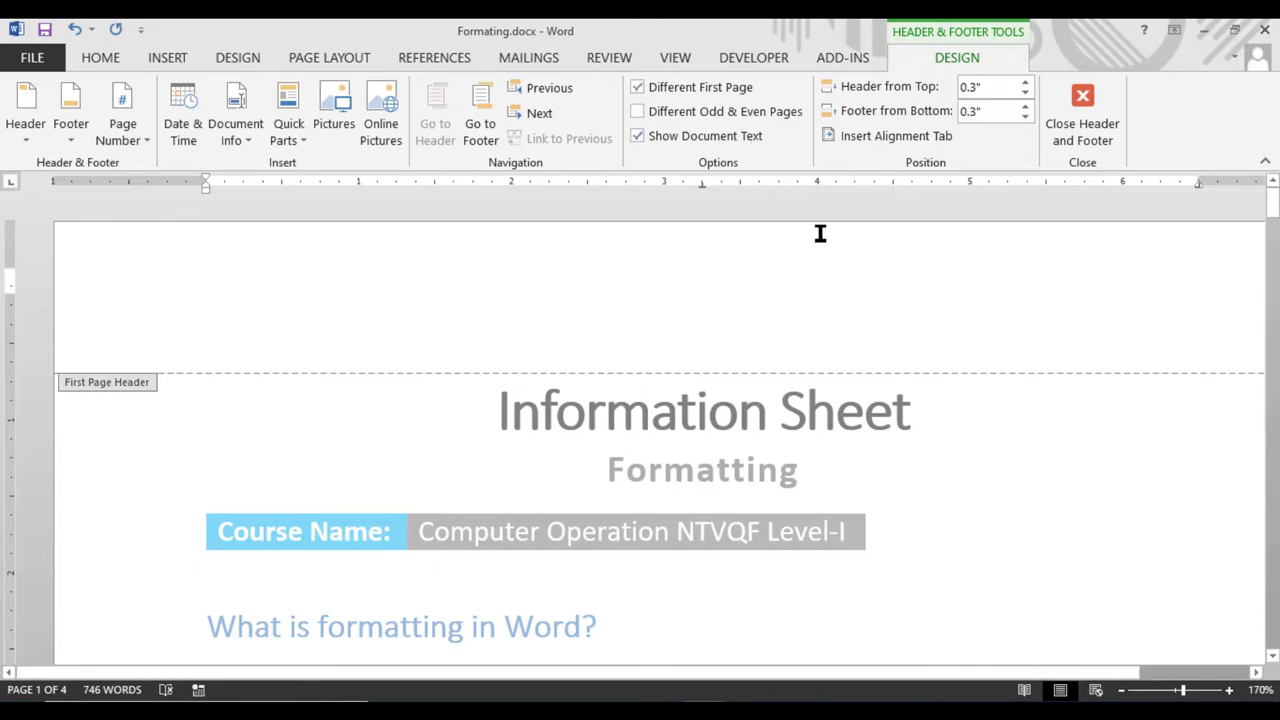
pyautogui.click(1085, 127)
pyautogui.scroll(-15, 864, 405)
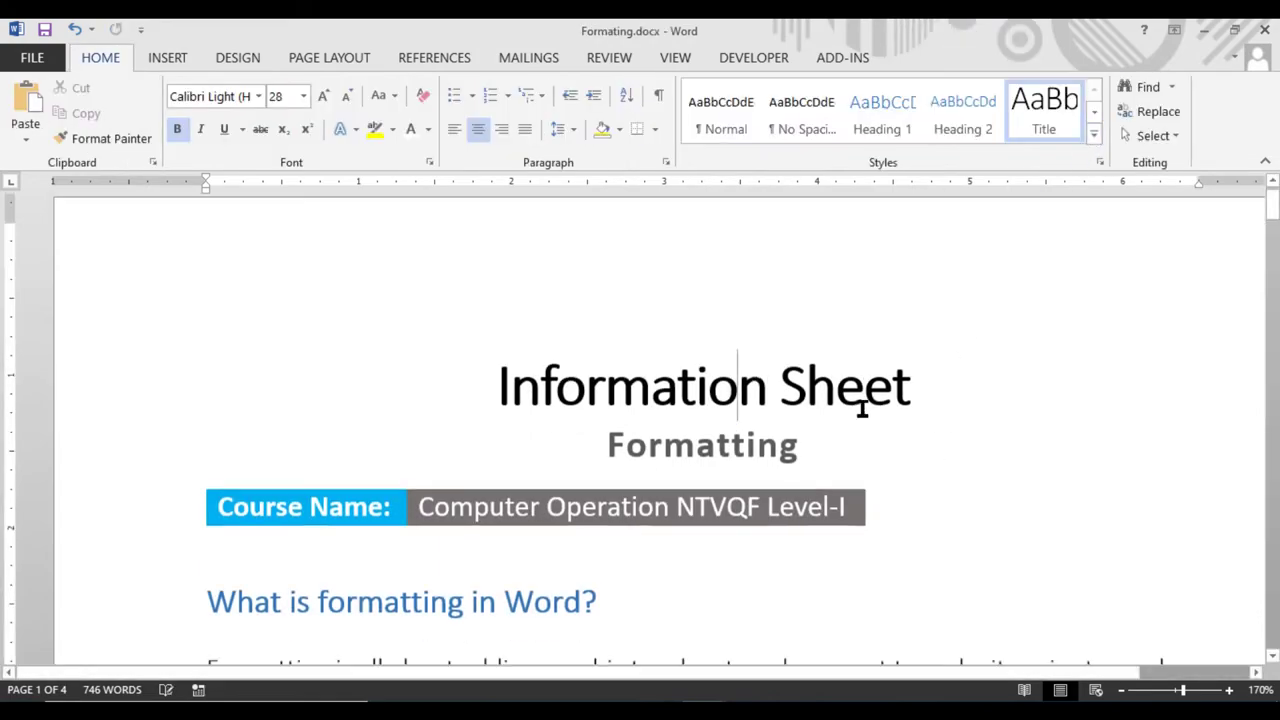
pyautogui.scroll(-20, 864, 411)
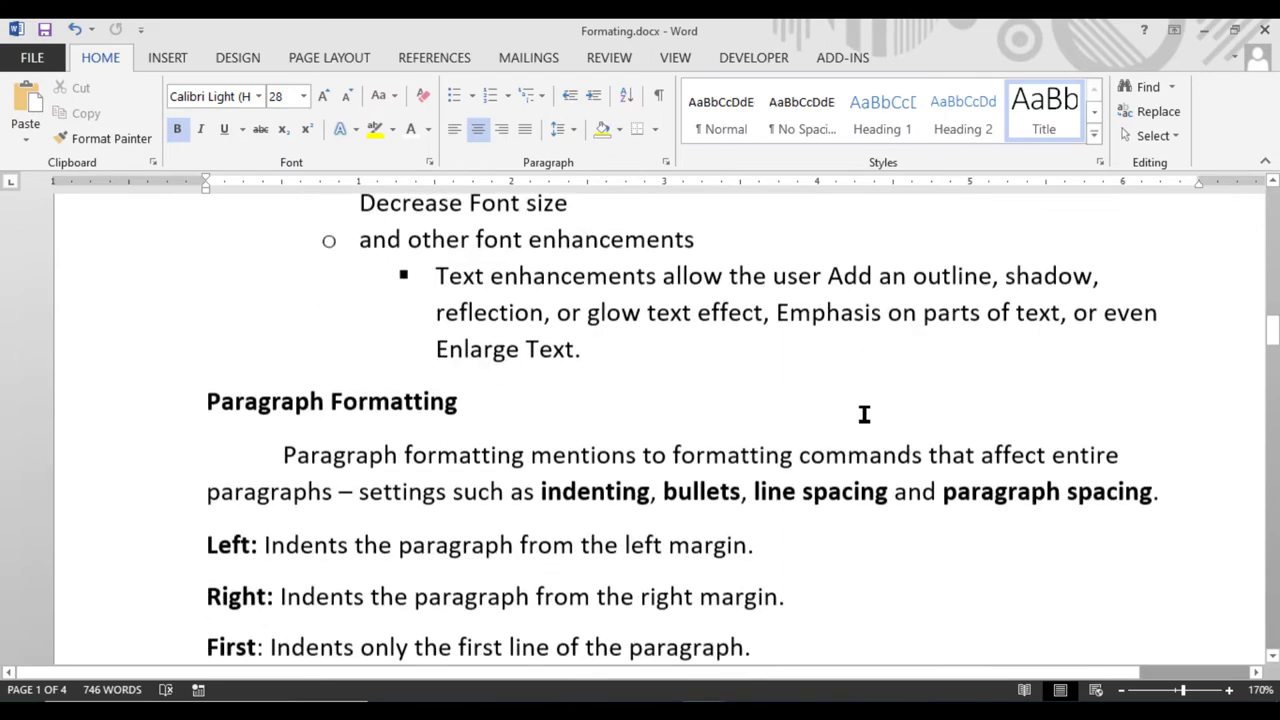
pyautogui.scroll(-15, 866, 421)
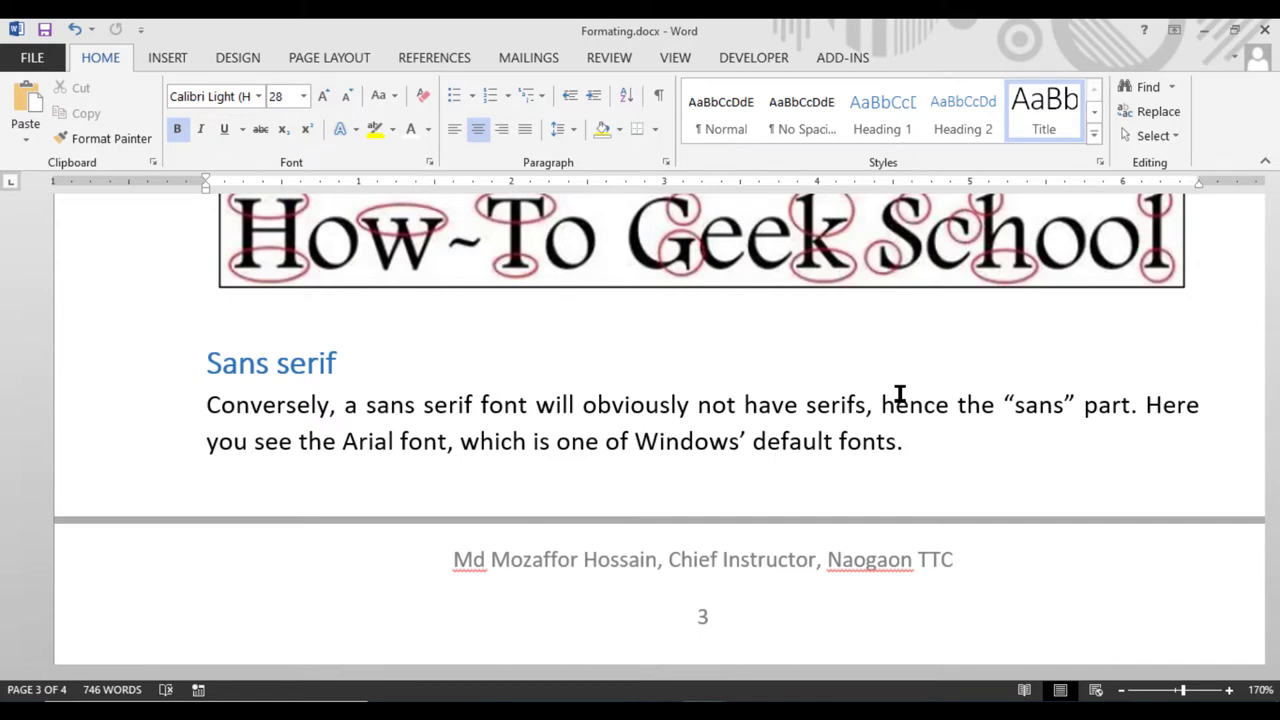
pyautogui.scroll(15, 760, 252)
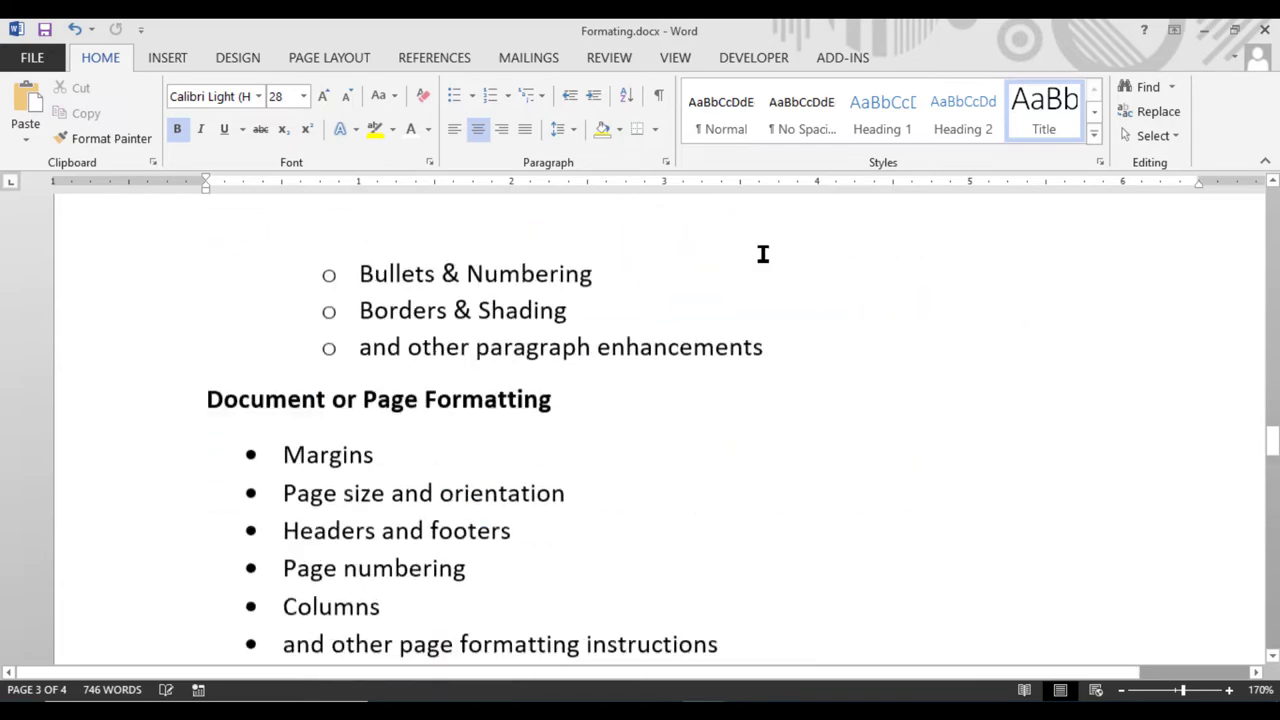
pyautogui.scroll(15, 759, 250)
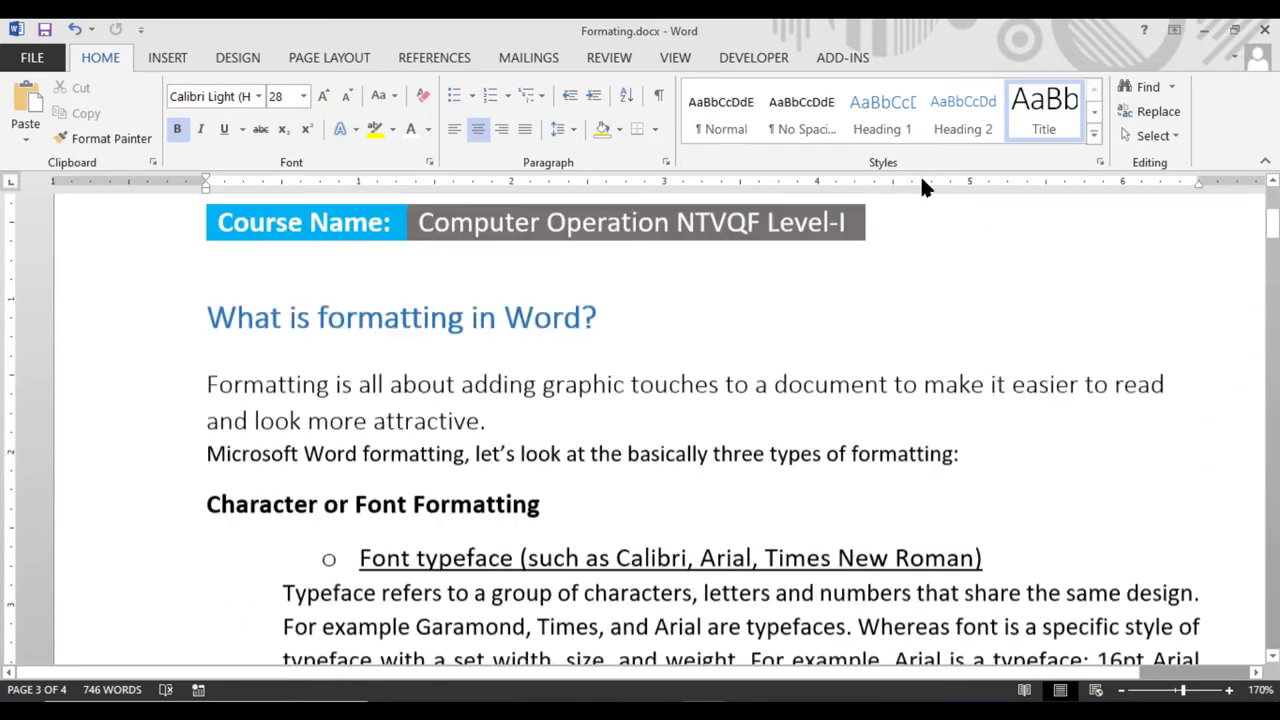
pyautogui.scroll(3, 771, 252)
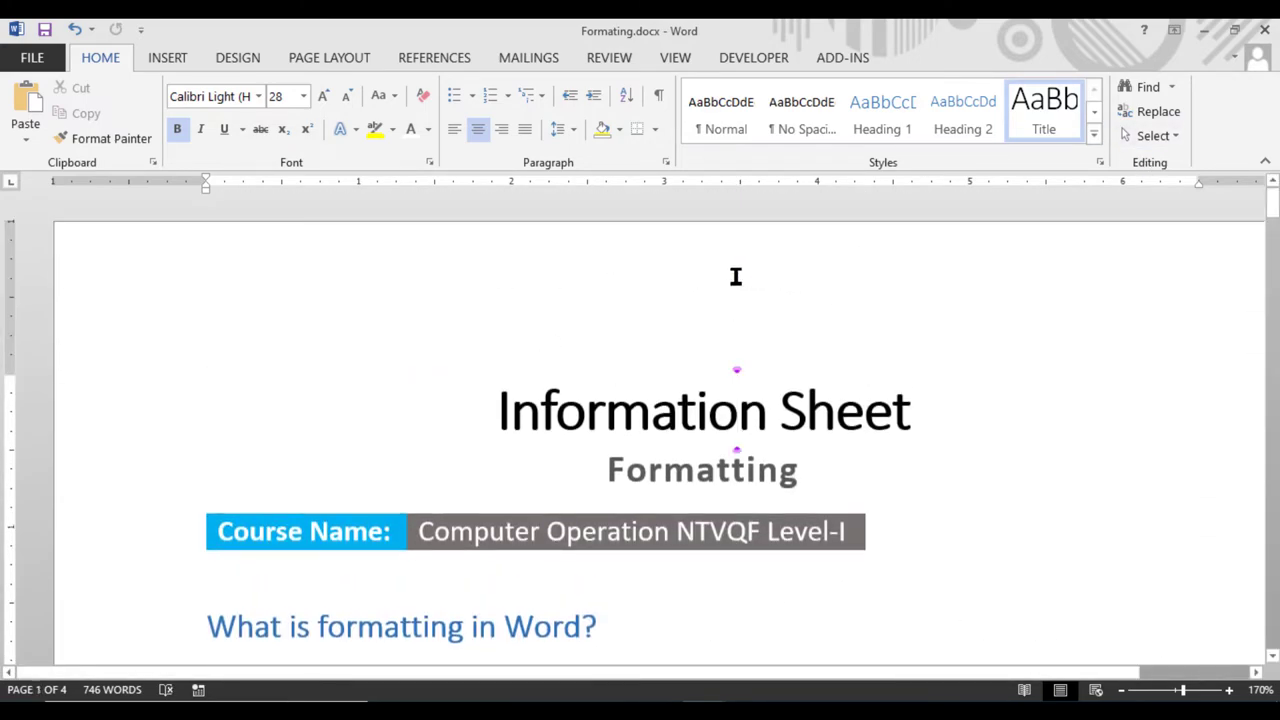
pyautogui.click(778, 271)
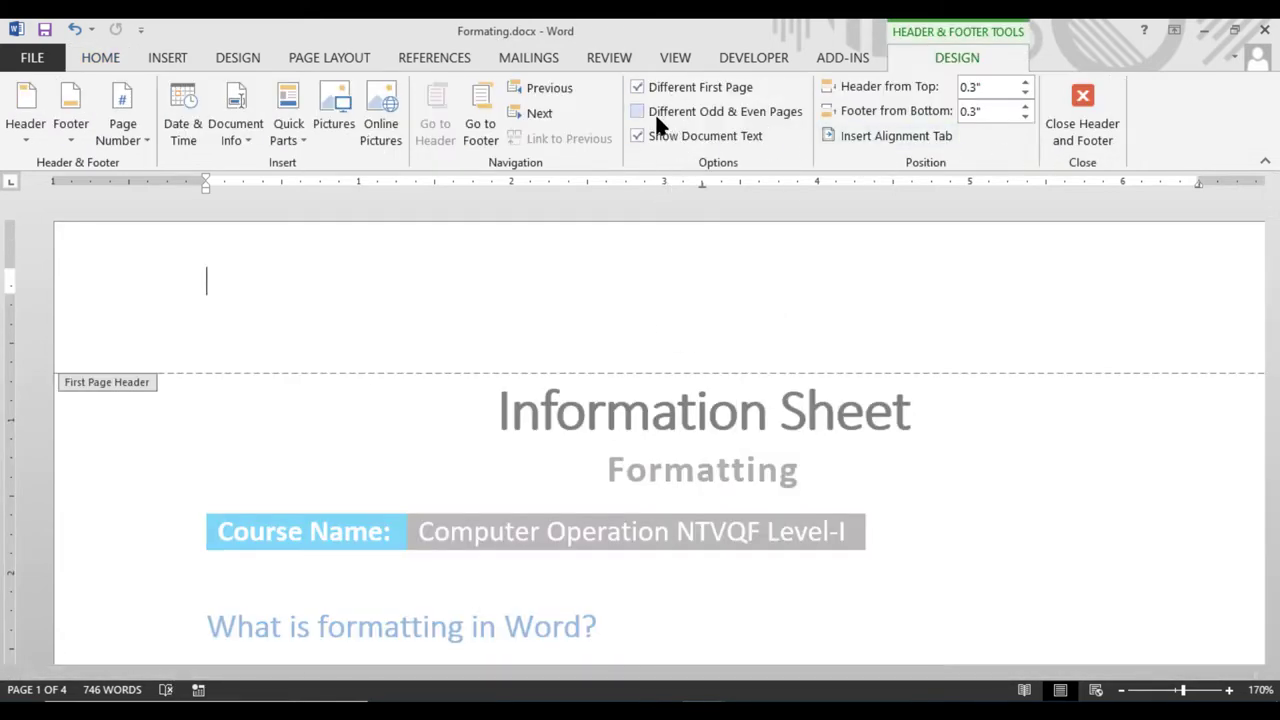
pyautogui.click(1106, 132)
pyautogui.scroll(-20, 982, 437)
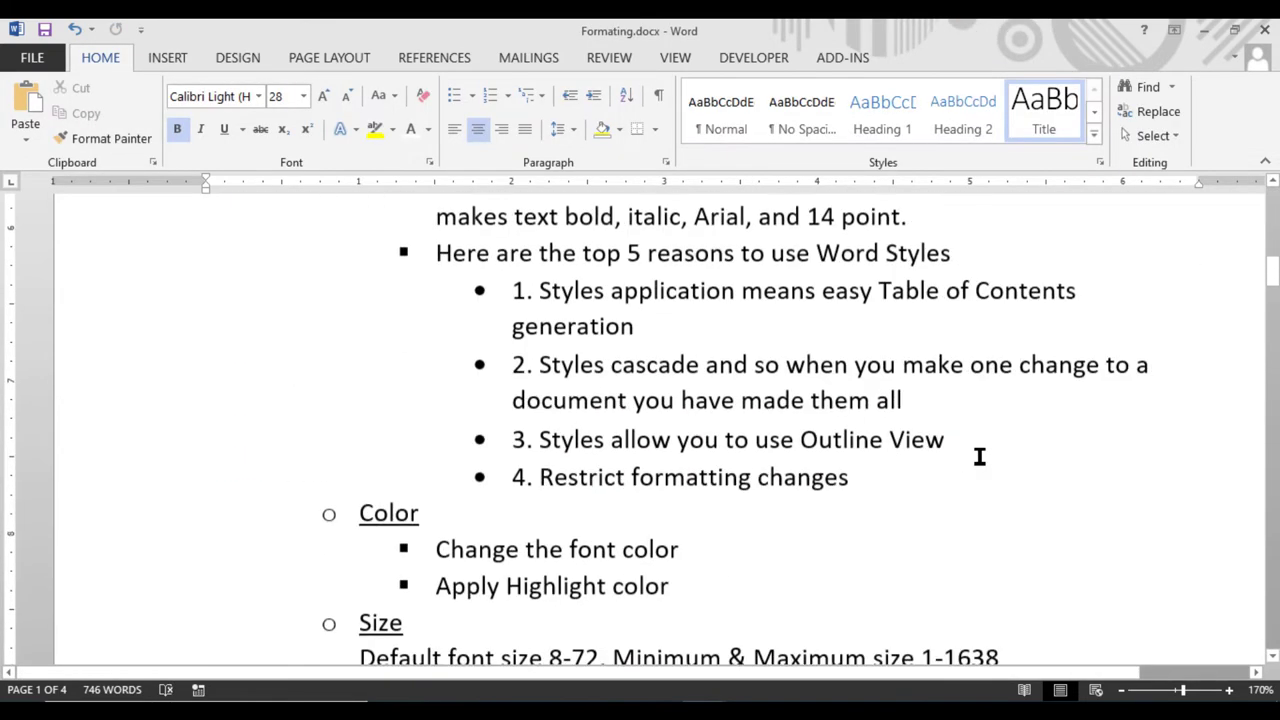
pyautogui.scroll(-20, 632, 290)
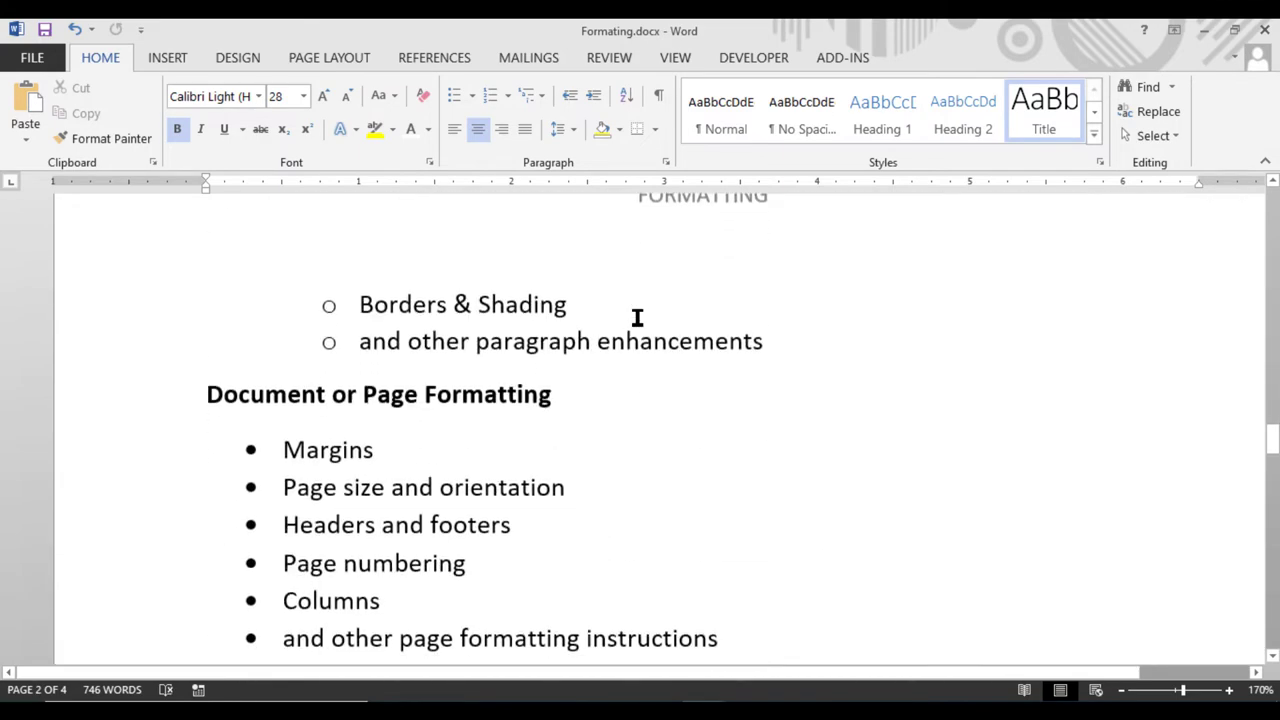
pyautogui.scroll(2, 689, 346)
pyautogui.scroll(-5, 691, 343)
pyautogui.scroll(-15, 691, 343)
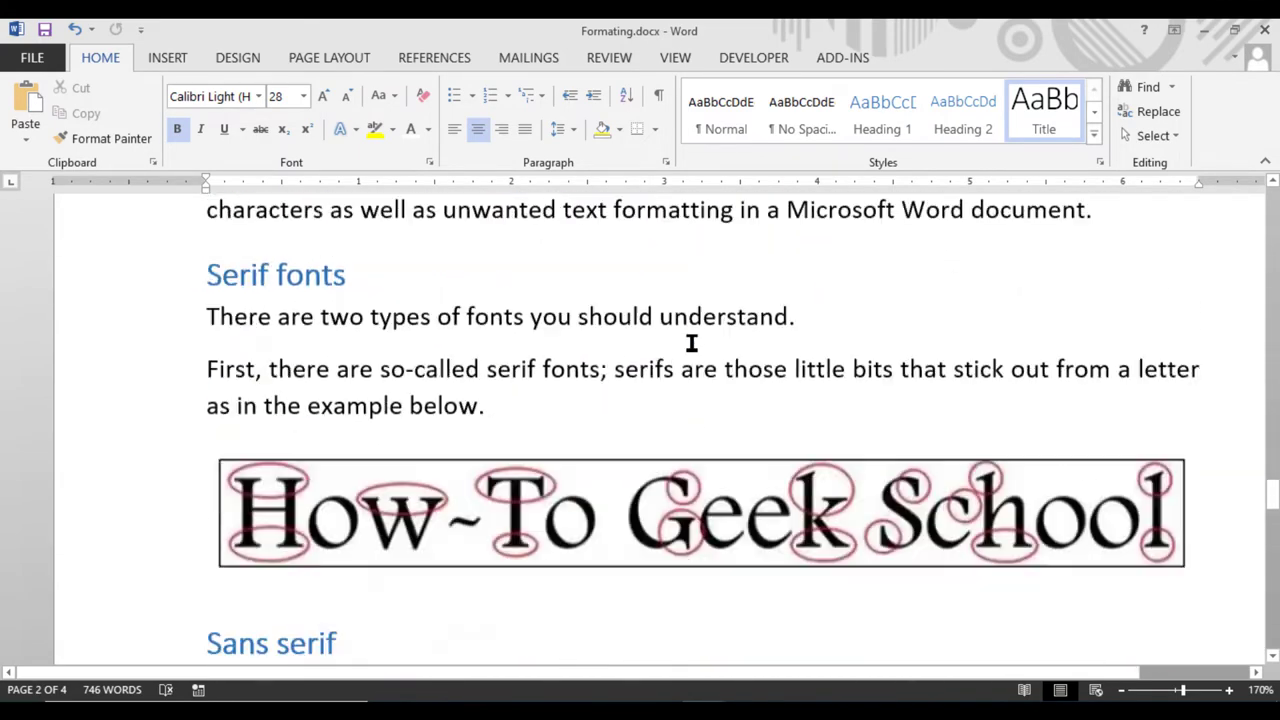
pyautogui.scroll(15, 696, 334)
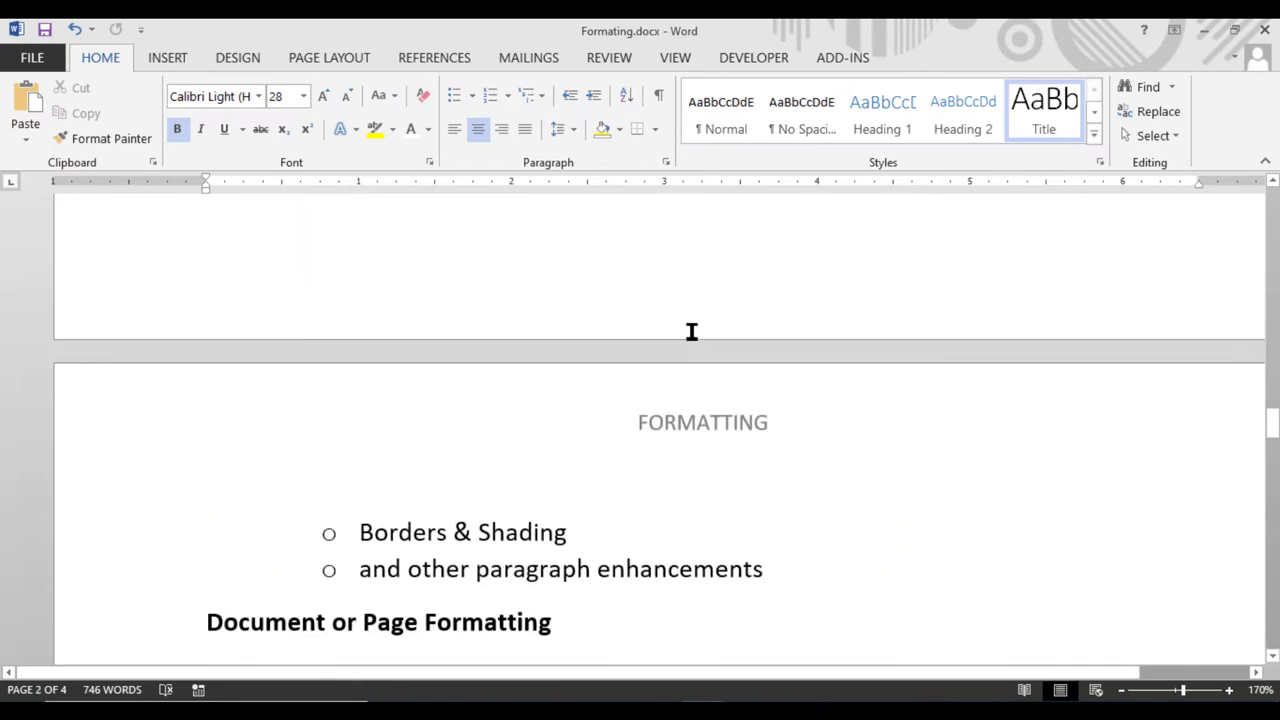
pyautogui.scroll(15, 694, 311)
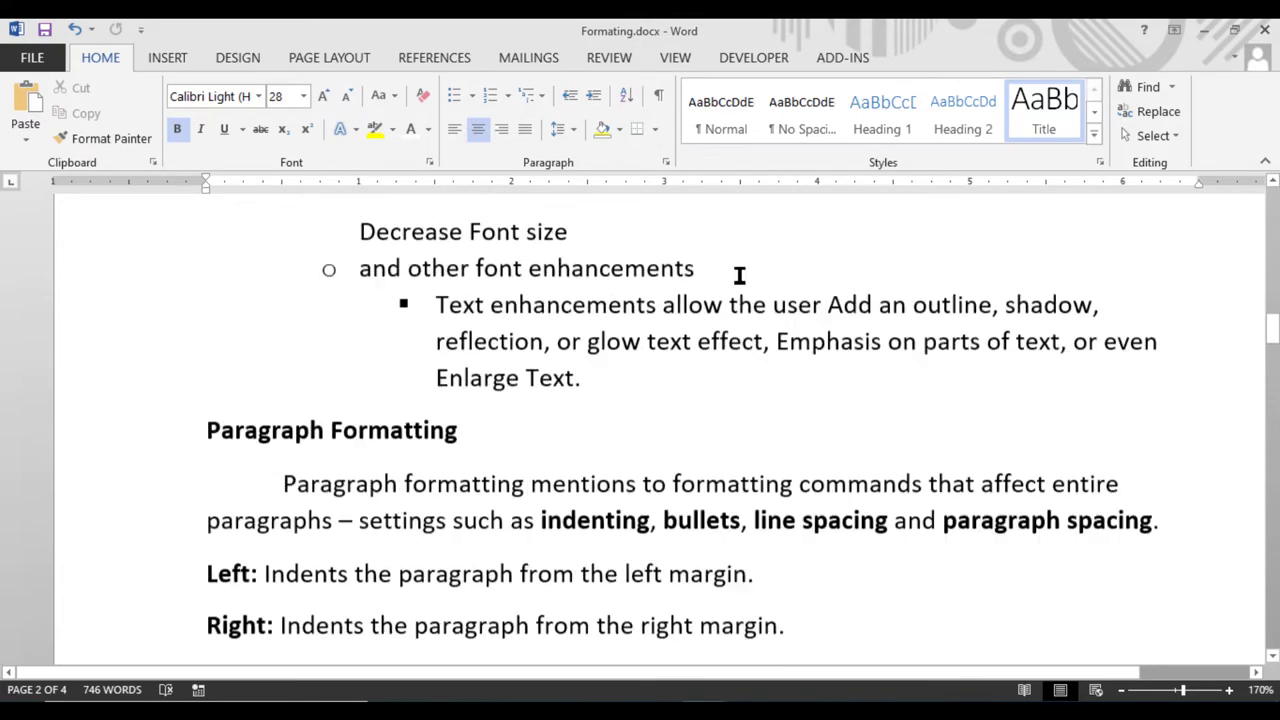
pyautogui.scroll(15, 739, 276)
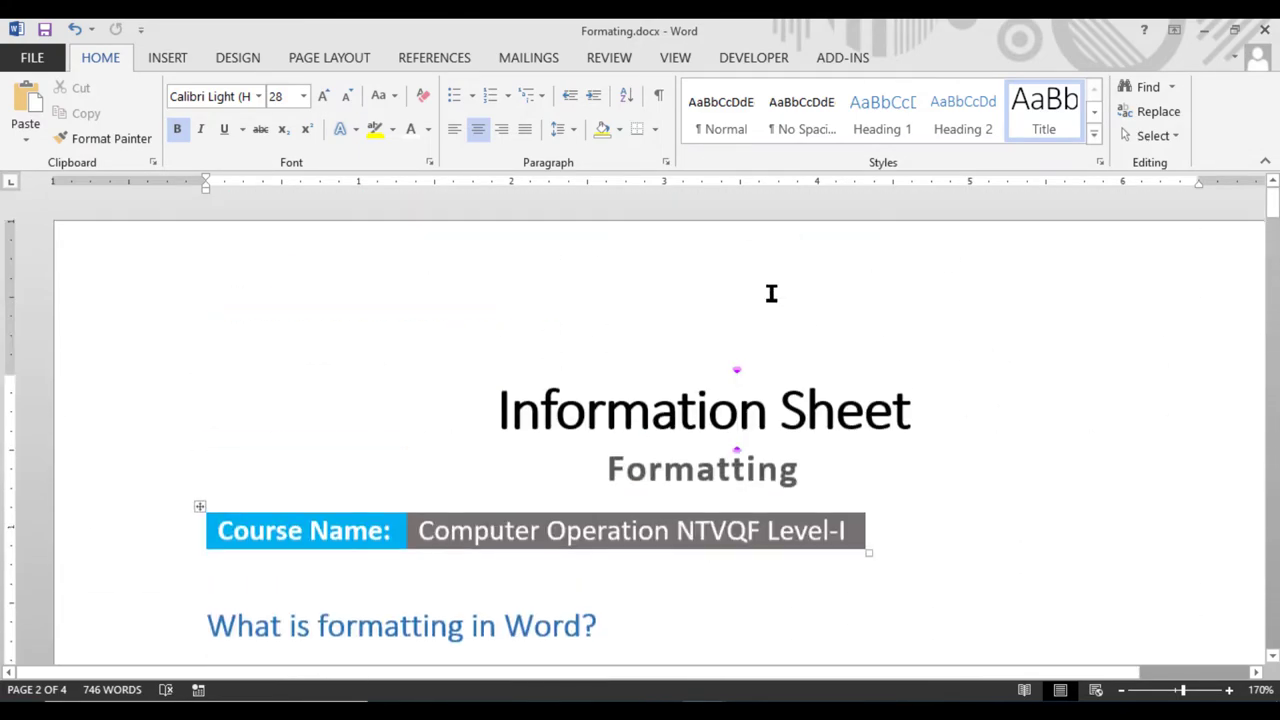
# Set Header from Top and Footer from Bottom to 0.5", then reopen the first-page header
pyautogui.doubleClick(773, 295)
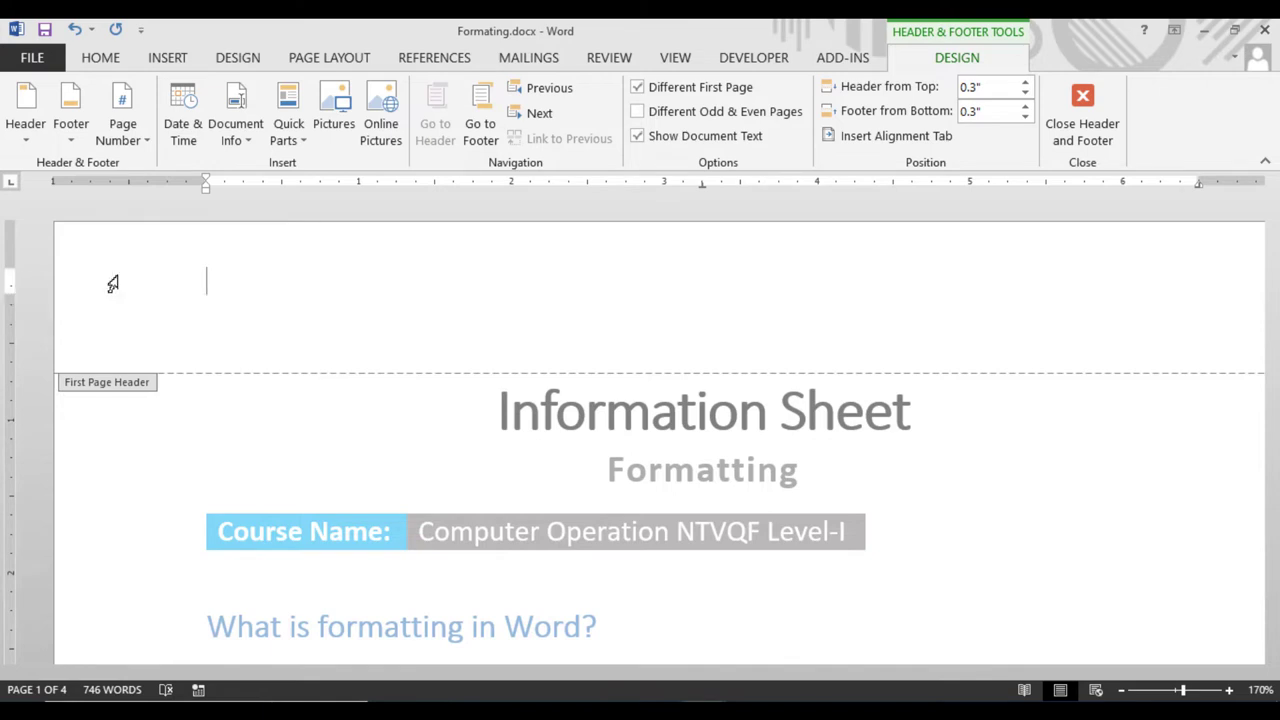
pyautogui.click(1025, 106)
pyautogui.click(1026, 83)
pyautogui.click(1026, 83)
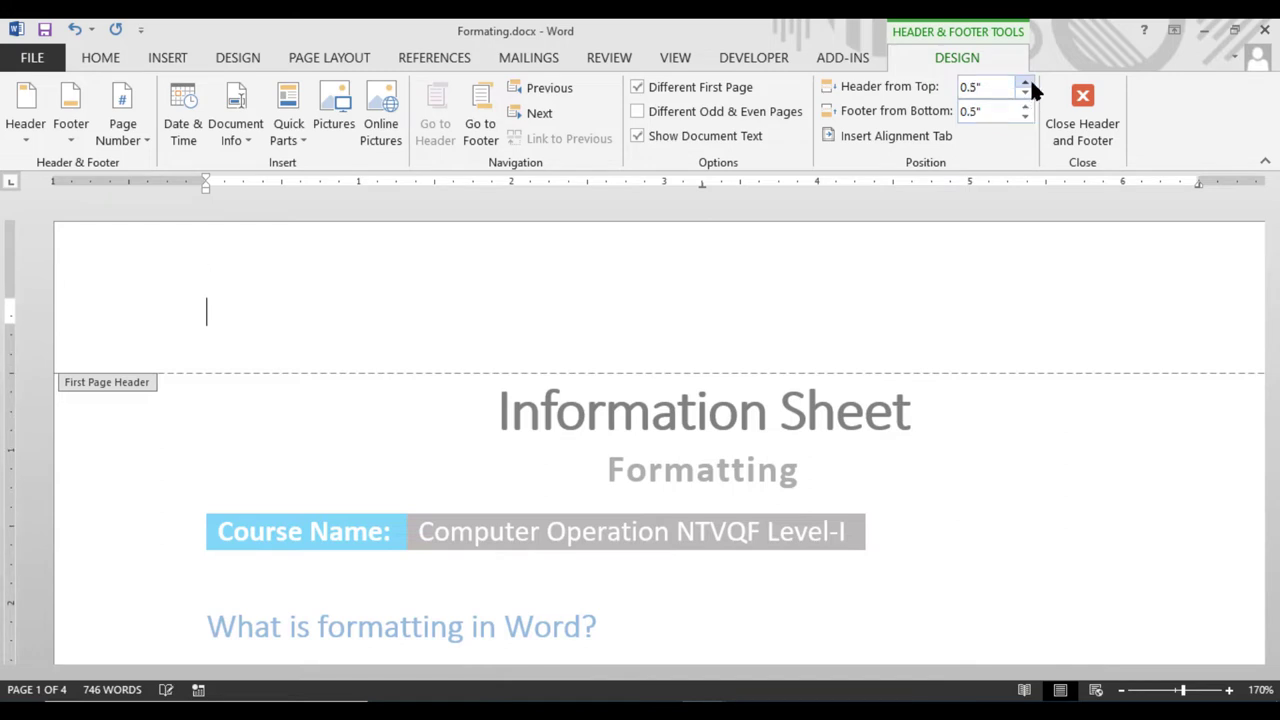
pyautogui.click(1080, 125)
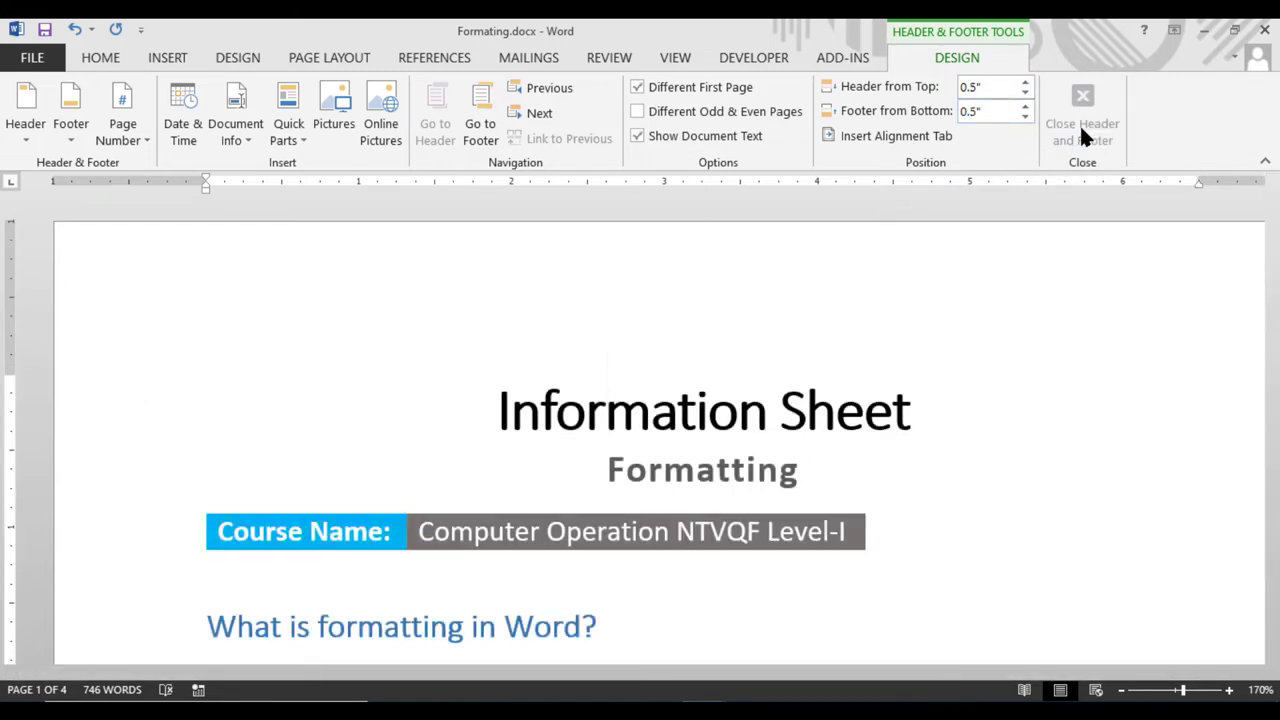
pyautogui.doubleClick(861, 258)
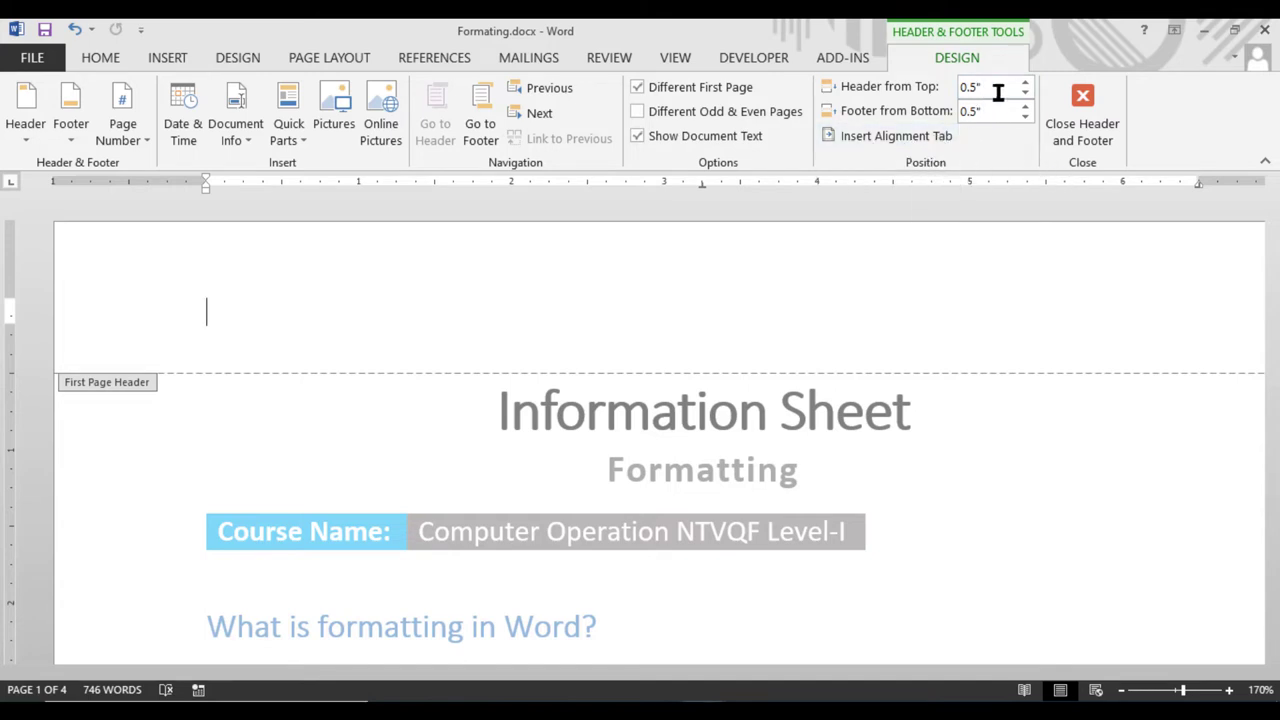
# Insert a left-aligned alignment tab into the header
pyautogui.click(881, 138)
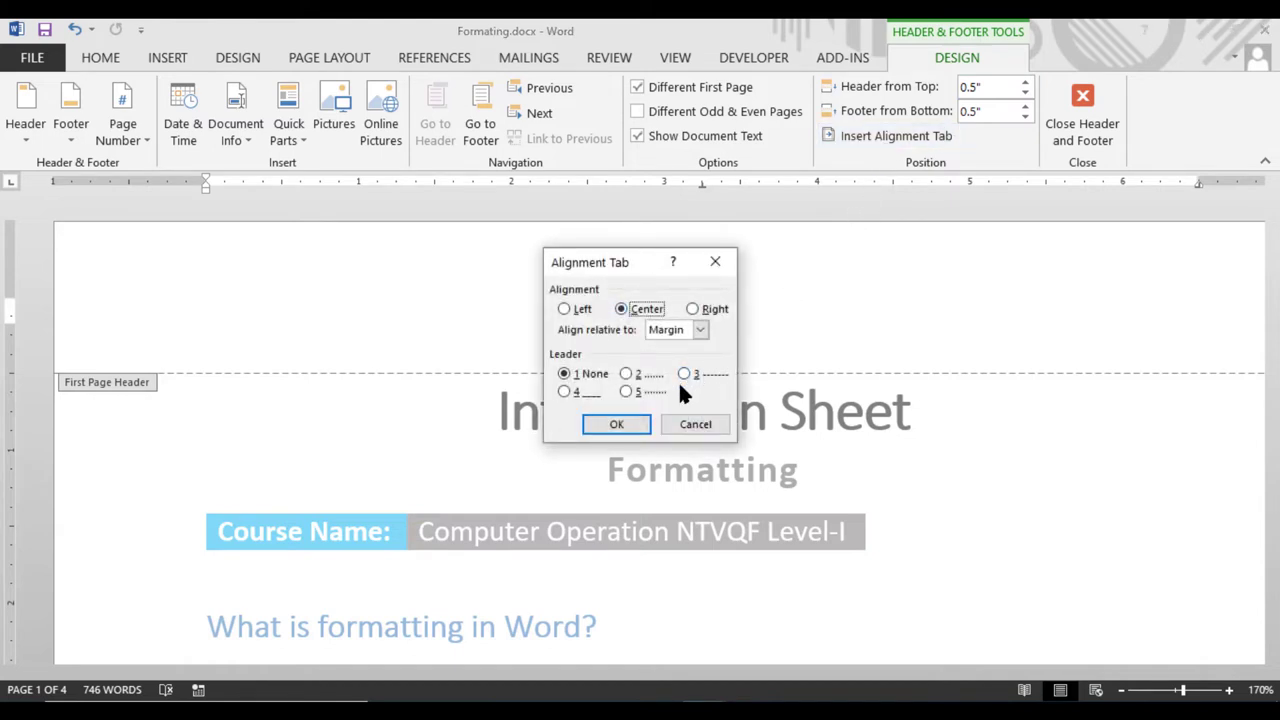
pyautogui.moveTo(611, 258); pyautogui.dragTo(771, 283)
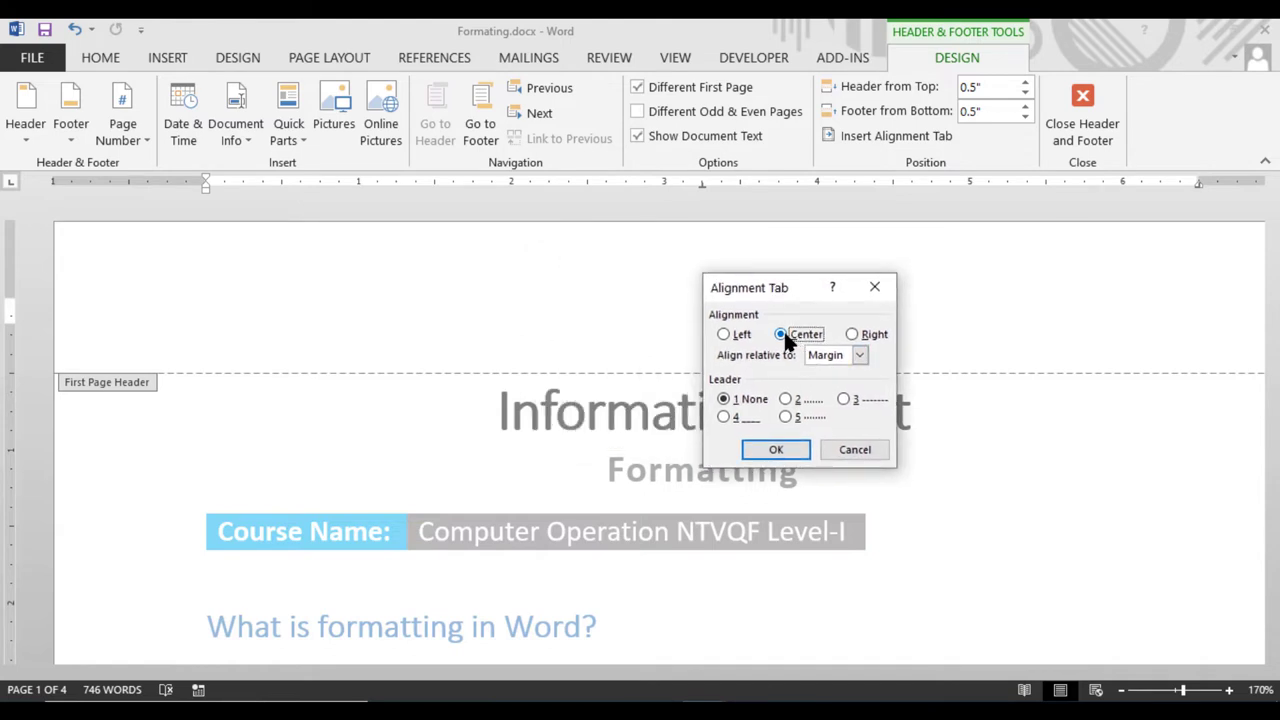
pyautogui.click(724, 336)
pyautogui.click(774, 448)
# Close header editing and scroll down to the page 2 FORMATTING header
pyautogui.scroll(-5, 784, 456)
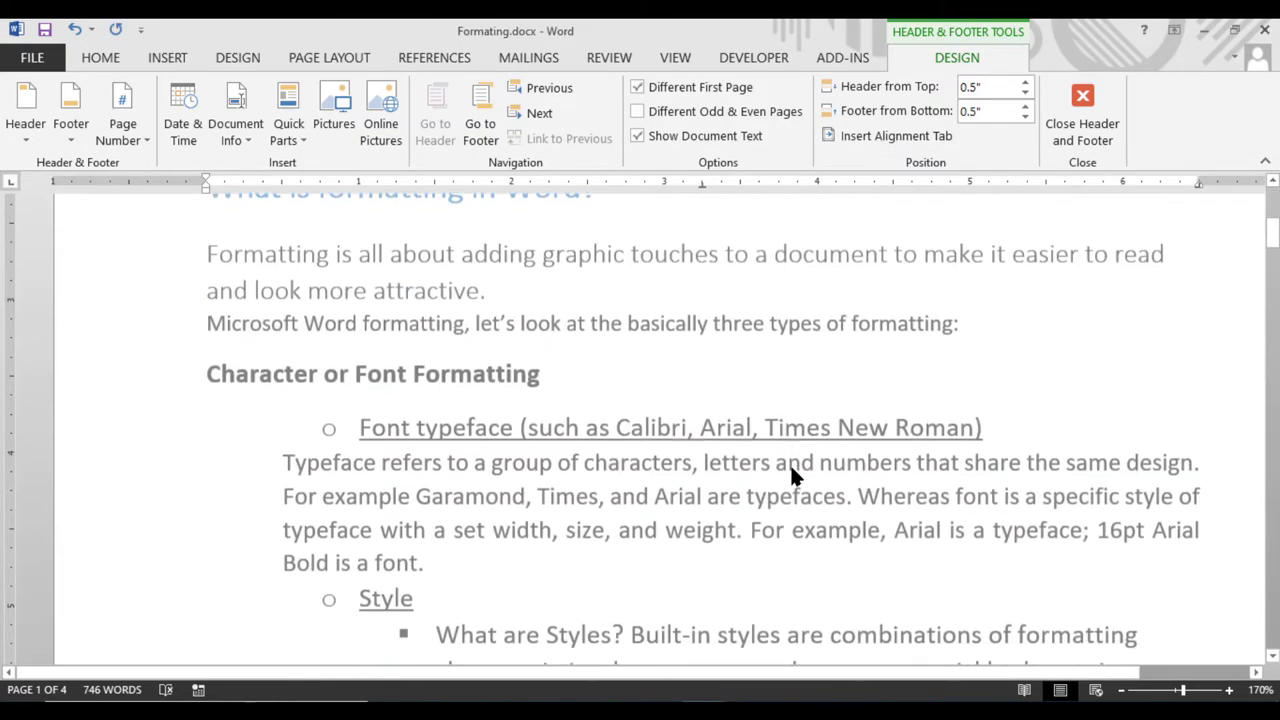
pyautogui.scroll(-4, 792, 466)
pyautogui.scroll(4, 794, 464)
pyautogui.click(1044, 131)
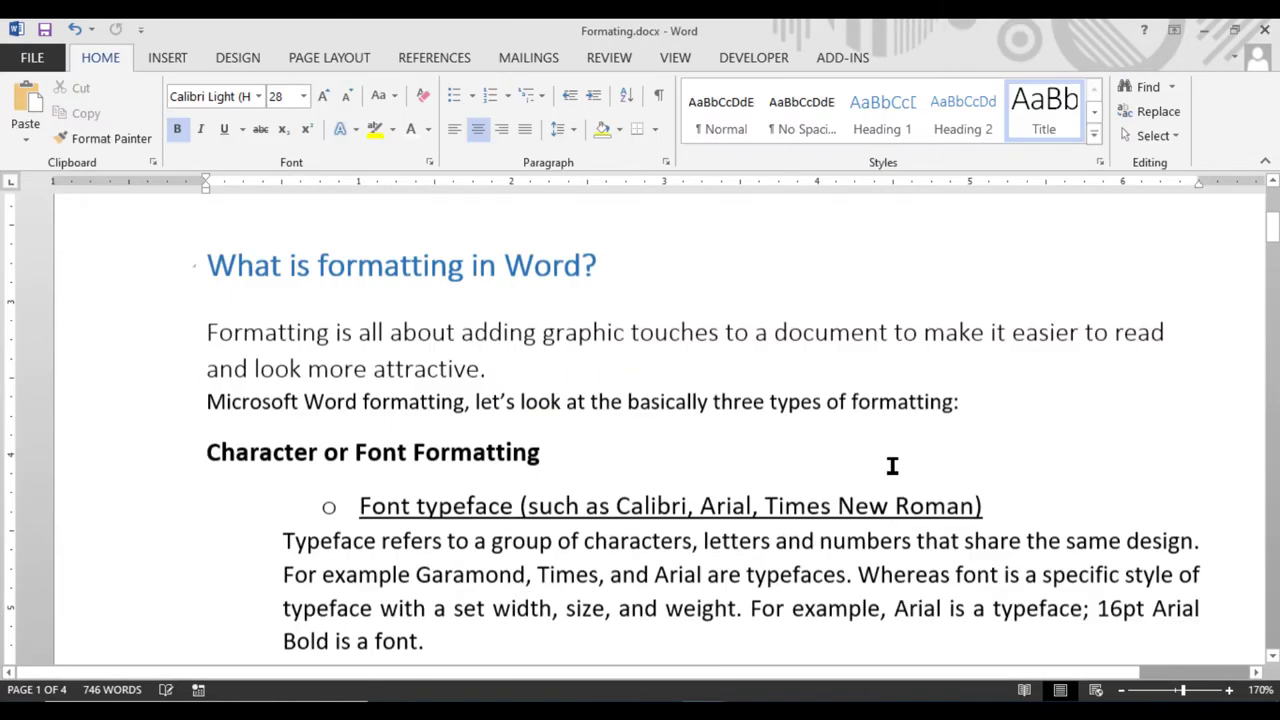
pyautogui.scroll(-10, 892, 465)
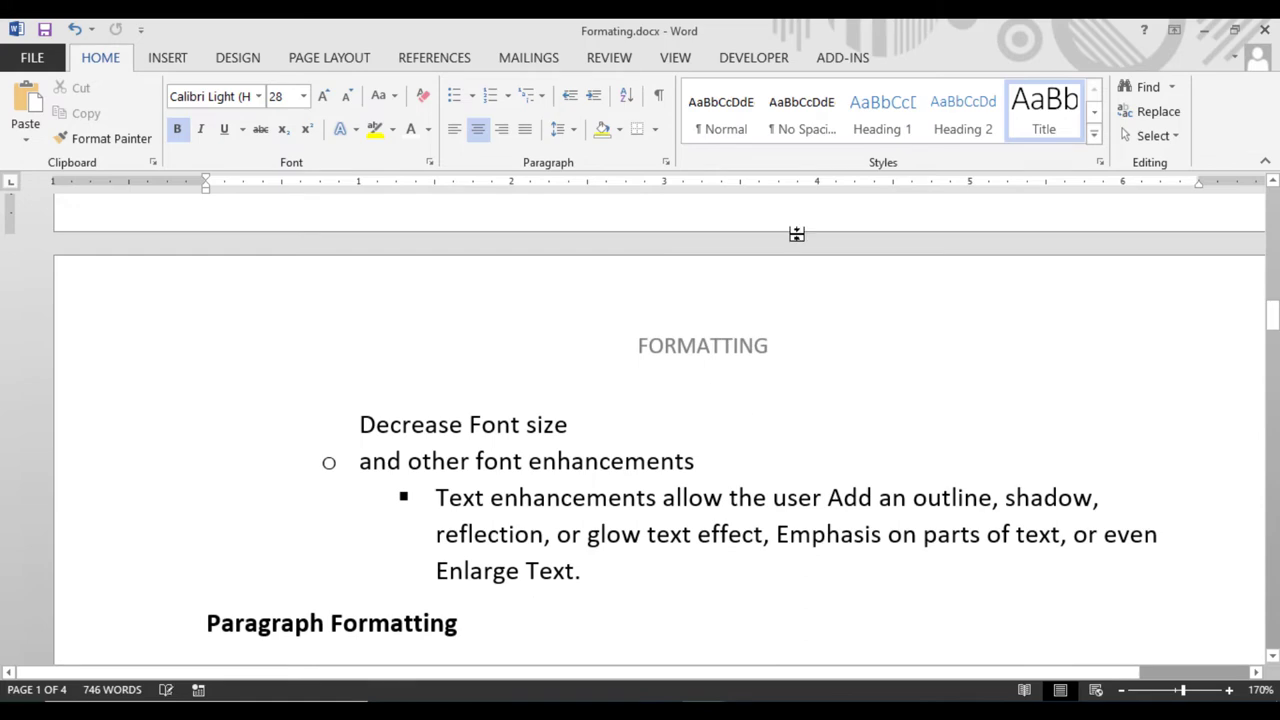
# Turn off Different First Page so page 1 also shows the FORMATTING header
pyautogui.scroll(10, 796, 234)
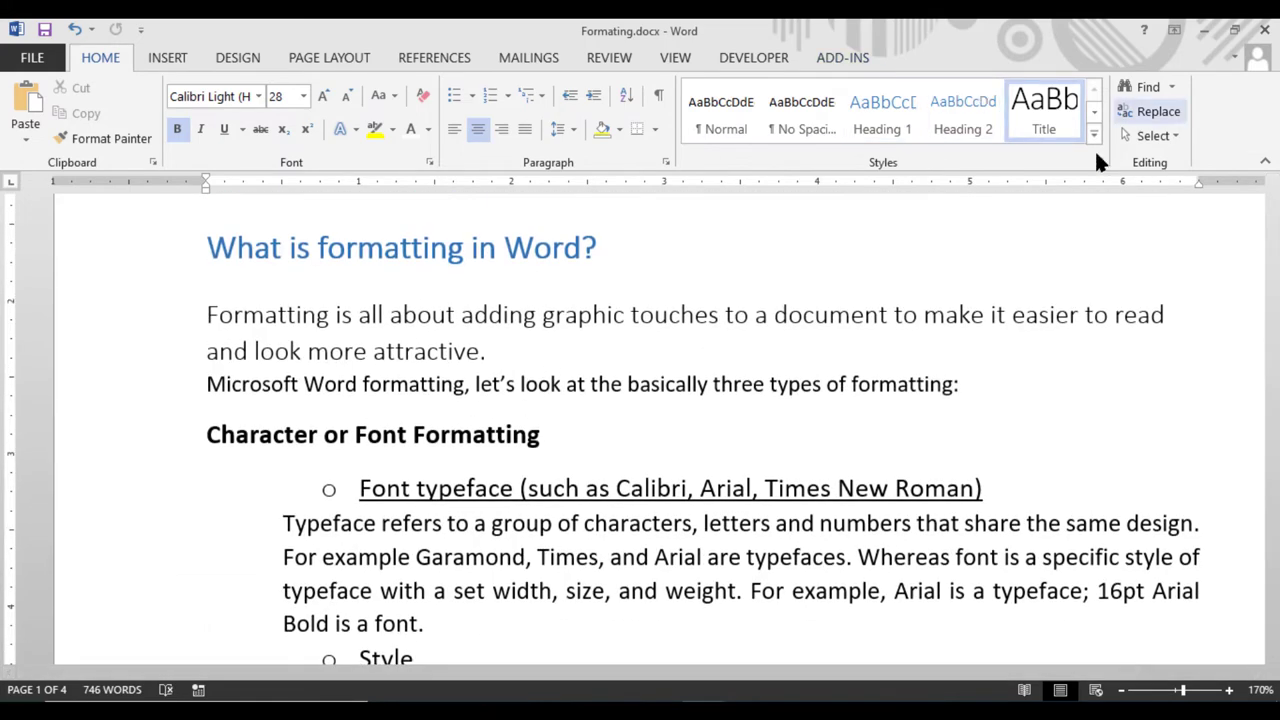
pyautogui.scroll(4, 880, 254)
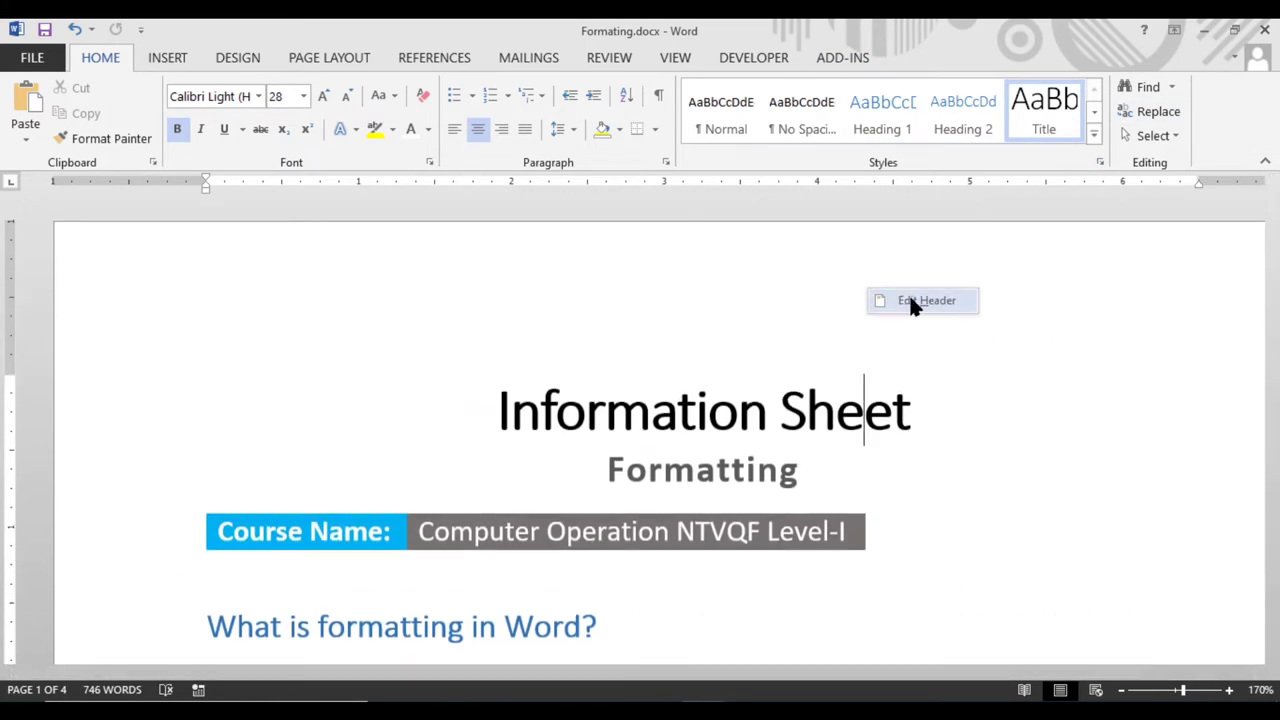
pyautogui.click(912, 302)
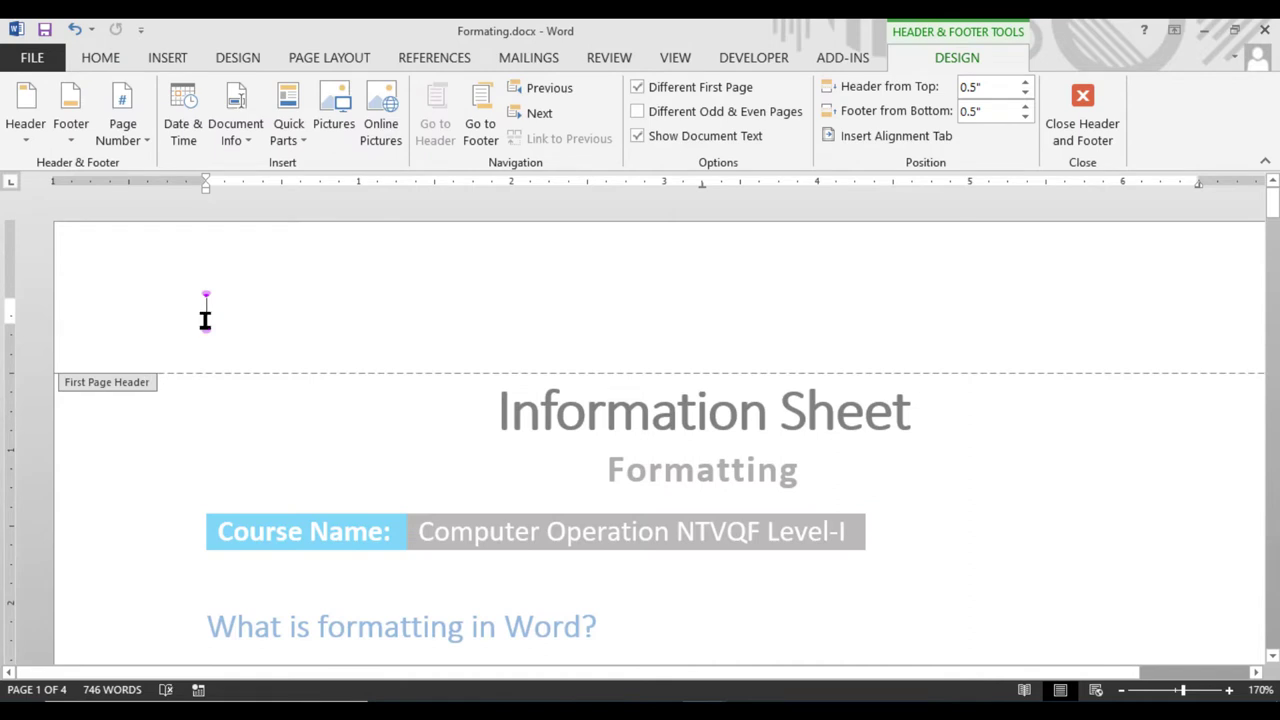
pyautogui.click(655, 88)
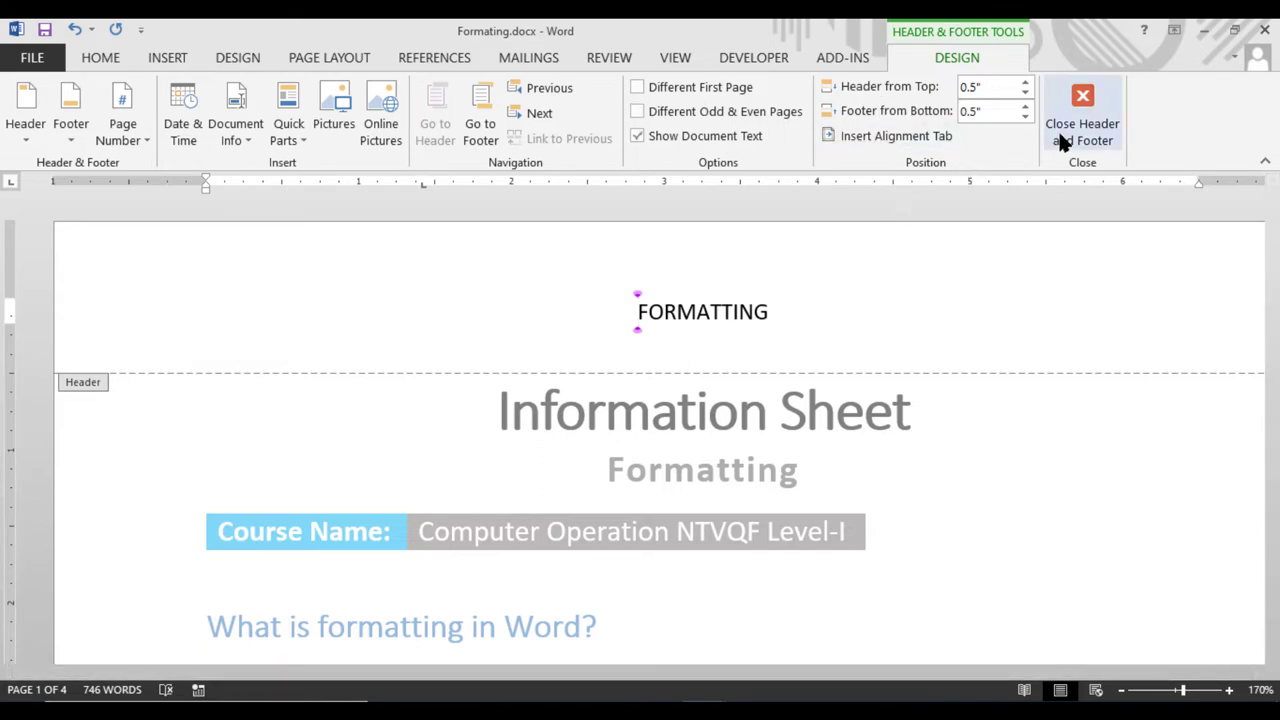
pyautogui.click(891, 132)
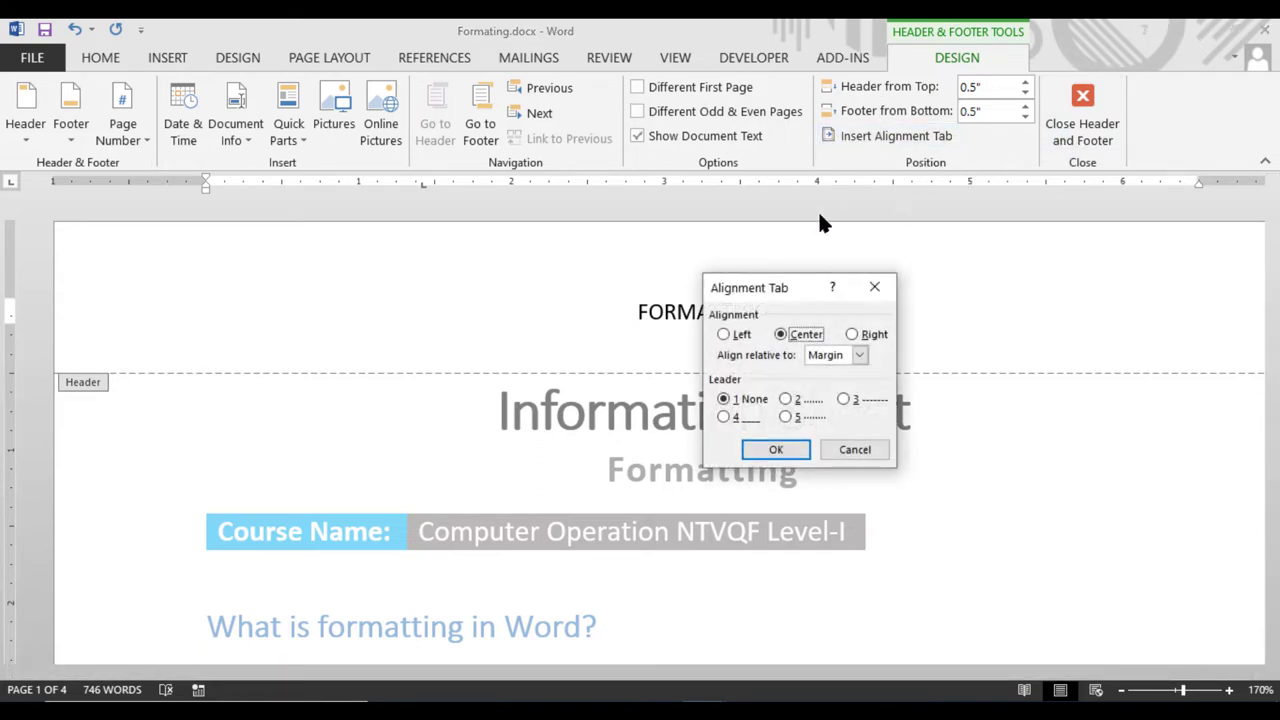
# Insert left-aligned alignment tabs at the FORMATTING header text
pyautogui.click(733, 337)
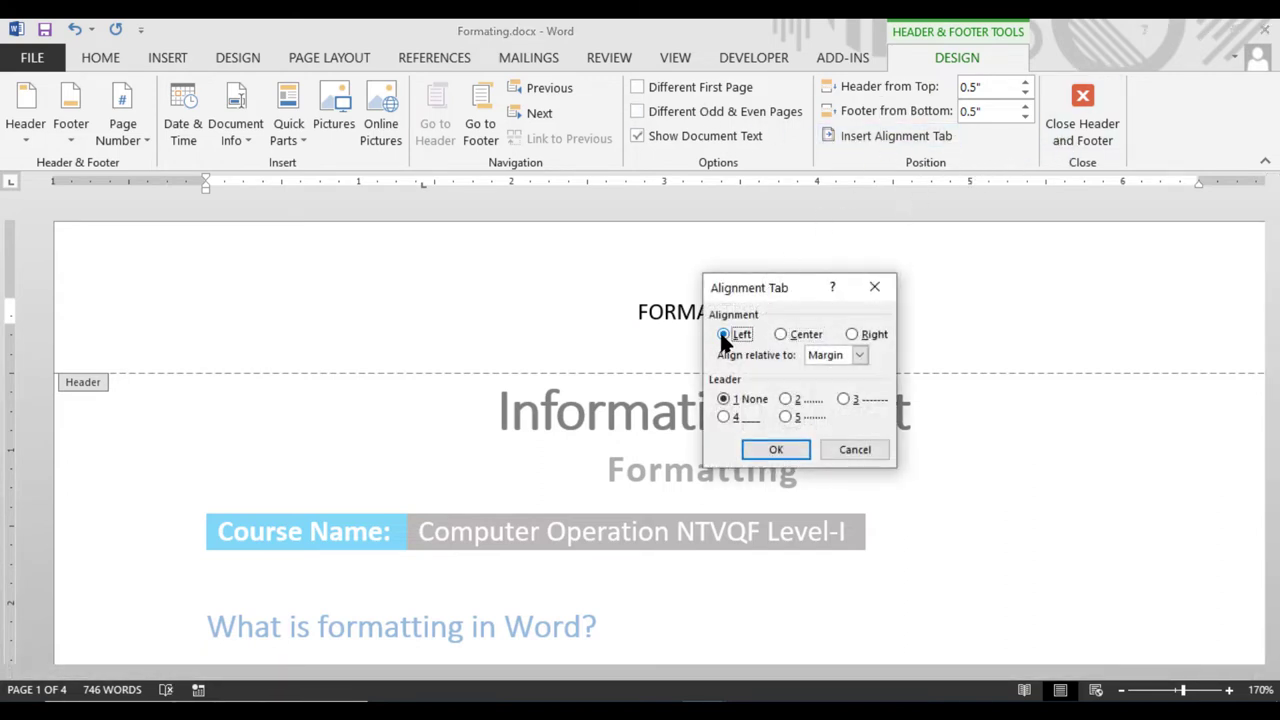
pyautogui.click(770, 449)
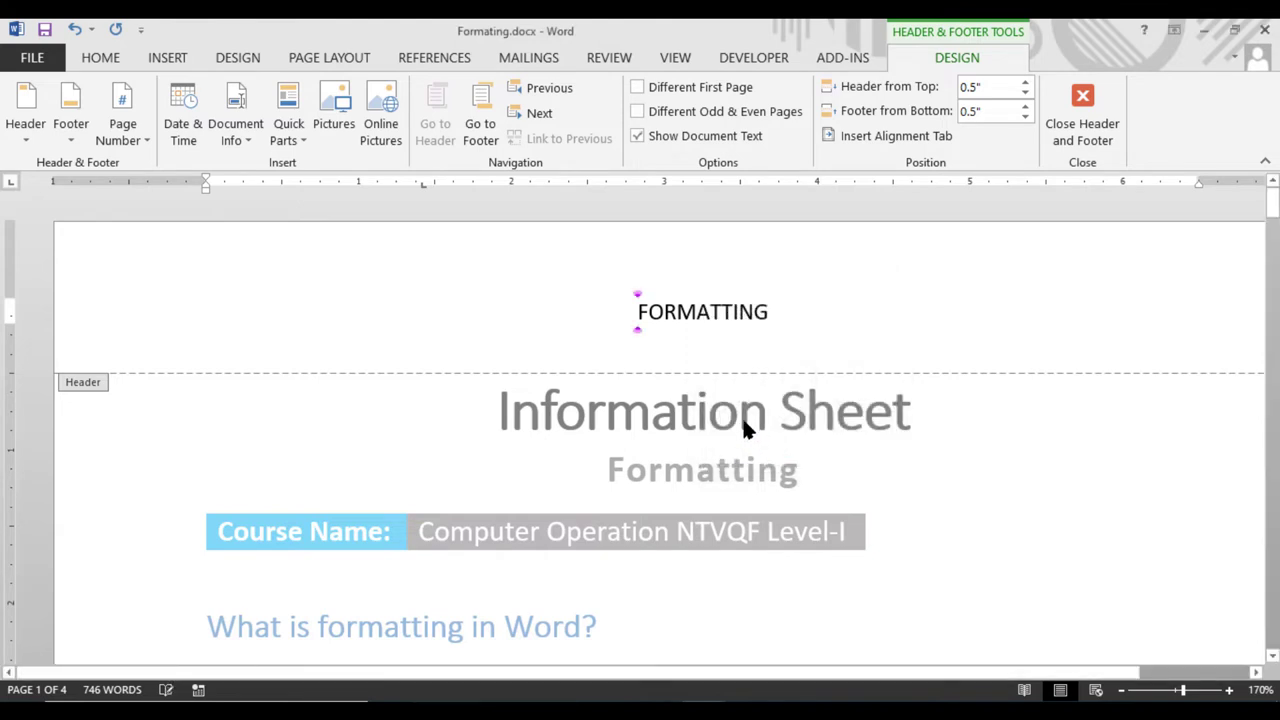
pyautogui.click(712, 311)
pyautogui.click(886, 136)
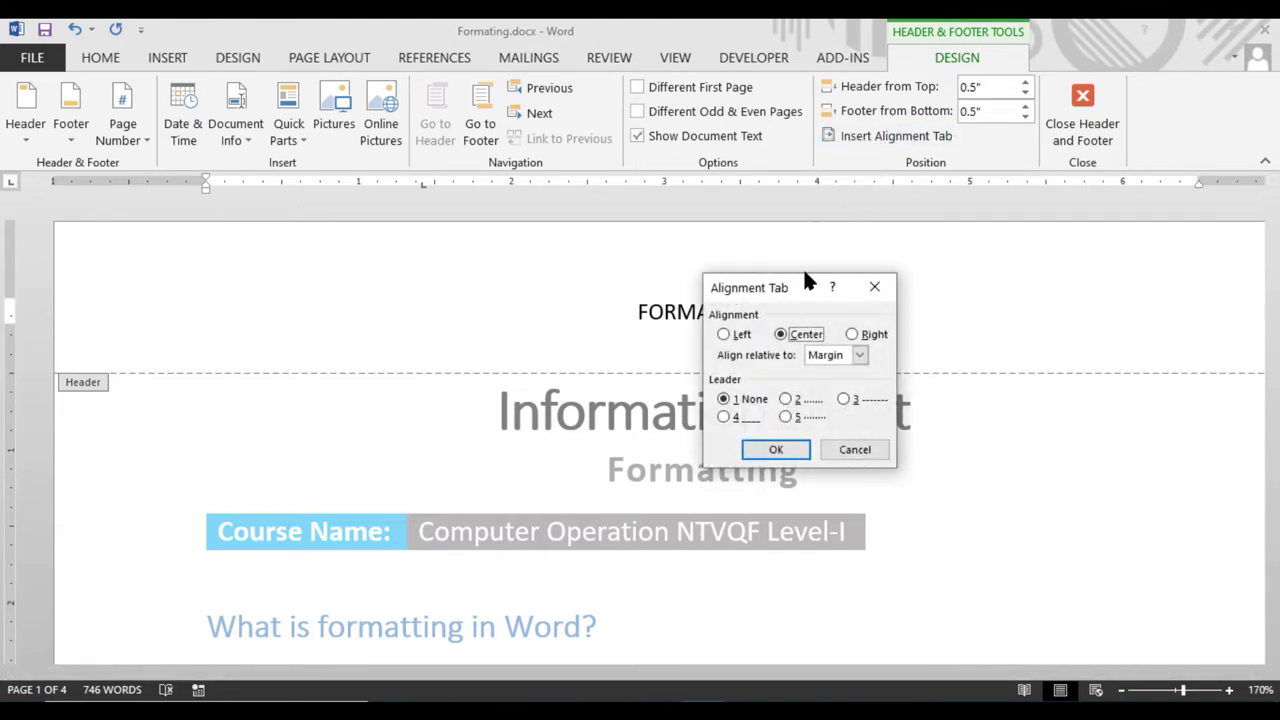
pyautogui.click(727, 337)
pyautogui.click(766, 449)
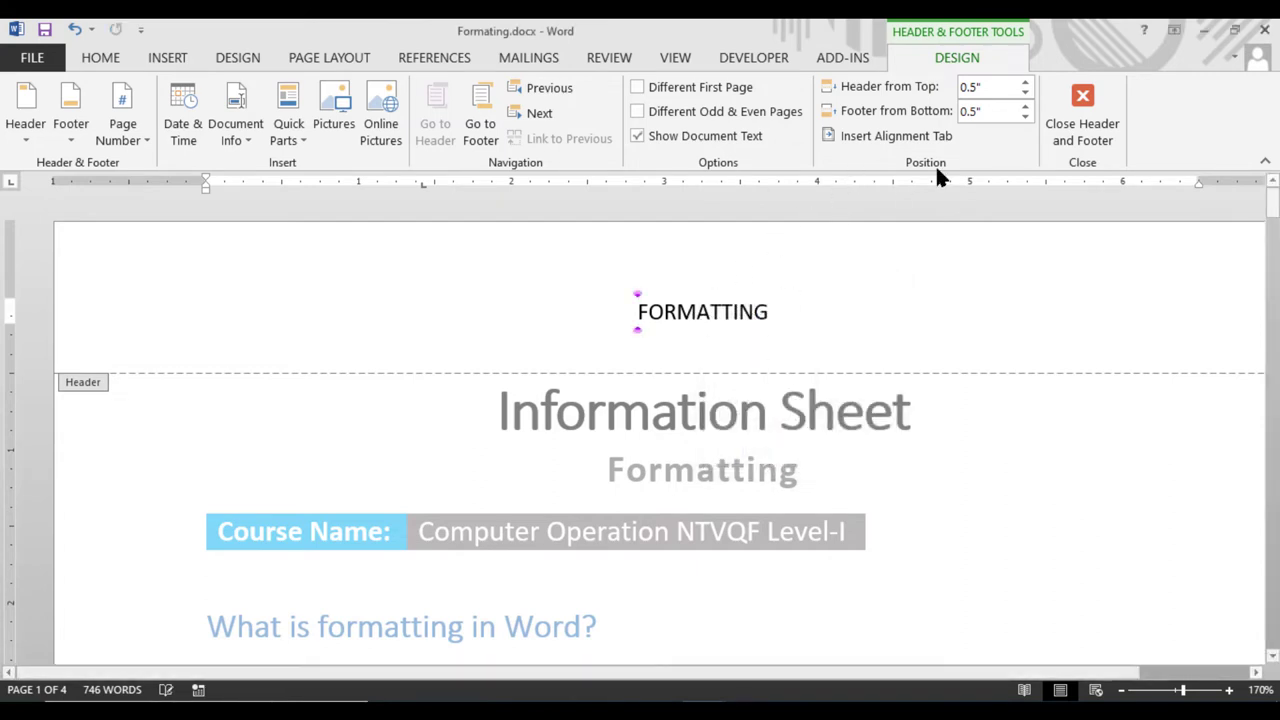
# Try Right then Left alignment relative to the margin, and cancel the Alignment Tab dialog
pyautogui.click(886, 133)
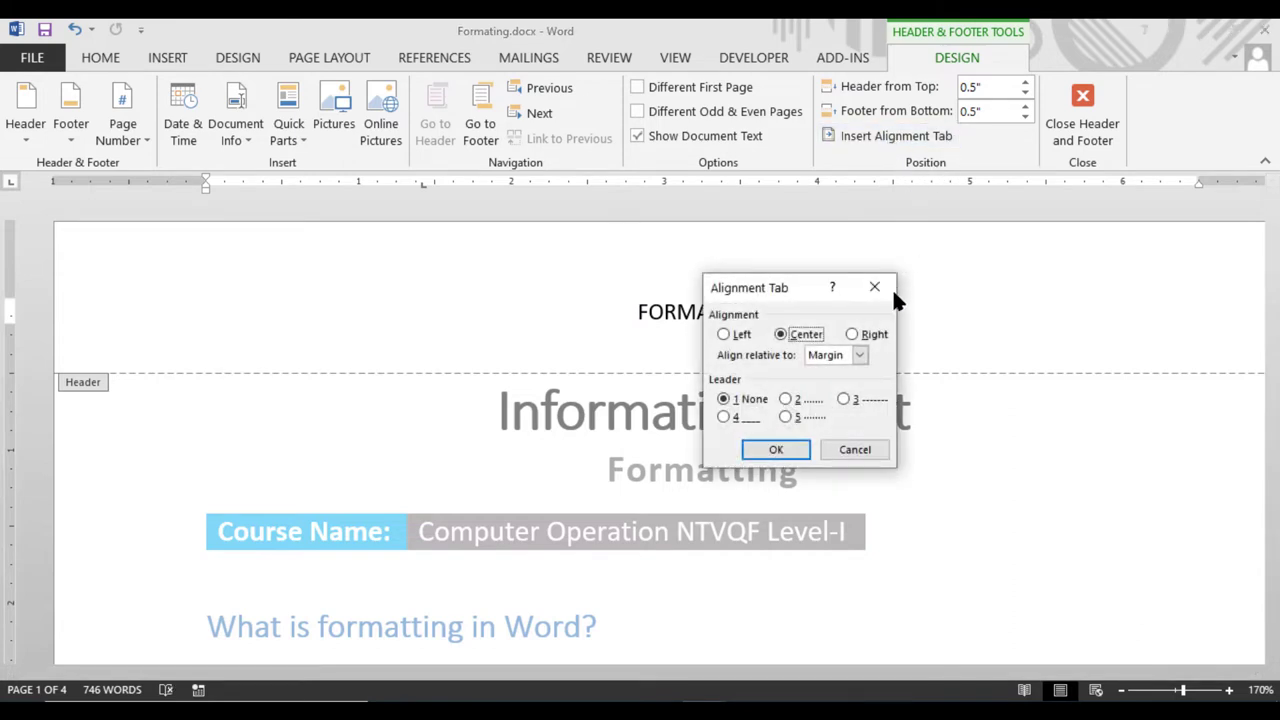
pyautogui.click(860, 355)
pyautogui.click(860, 355)
pyautogui.click(857, 336)
pyautogui.click(724, 335)
pyautogui.click(855, 449)
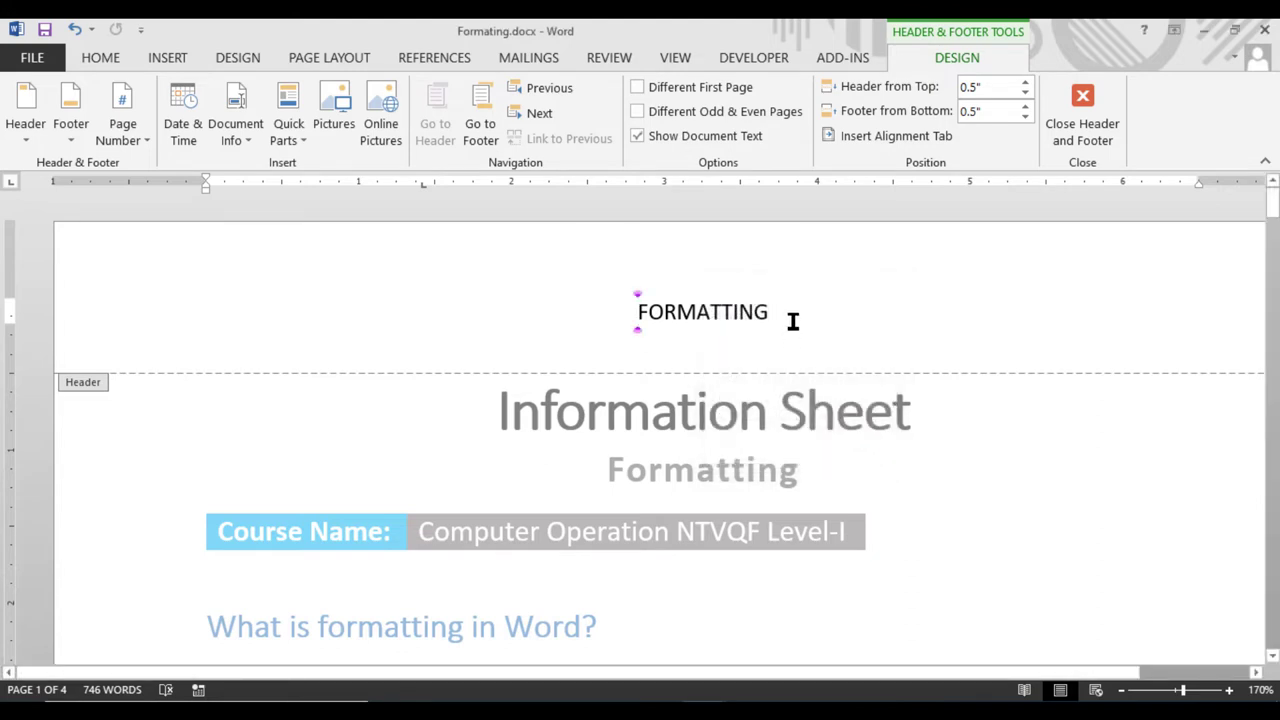
# Delete the FORMATTING header text and leave the empty header line centred
pyautogui.moveTo(791, 316); pyautogui.dragTo(438, 327)
pyautogui.press('Delete')
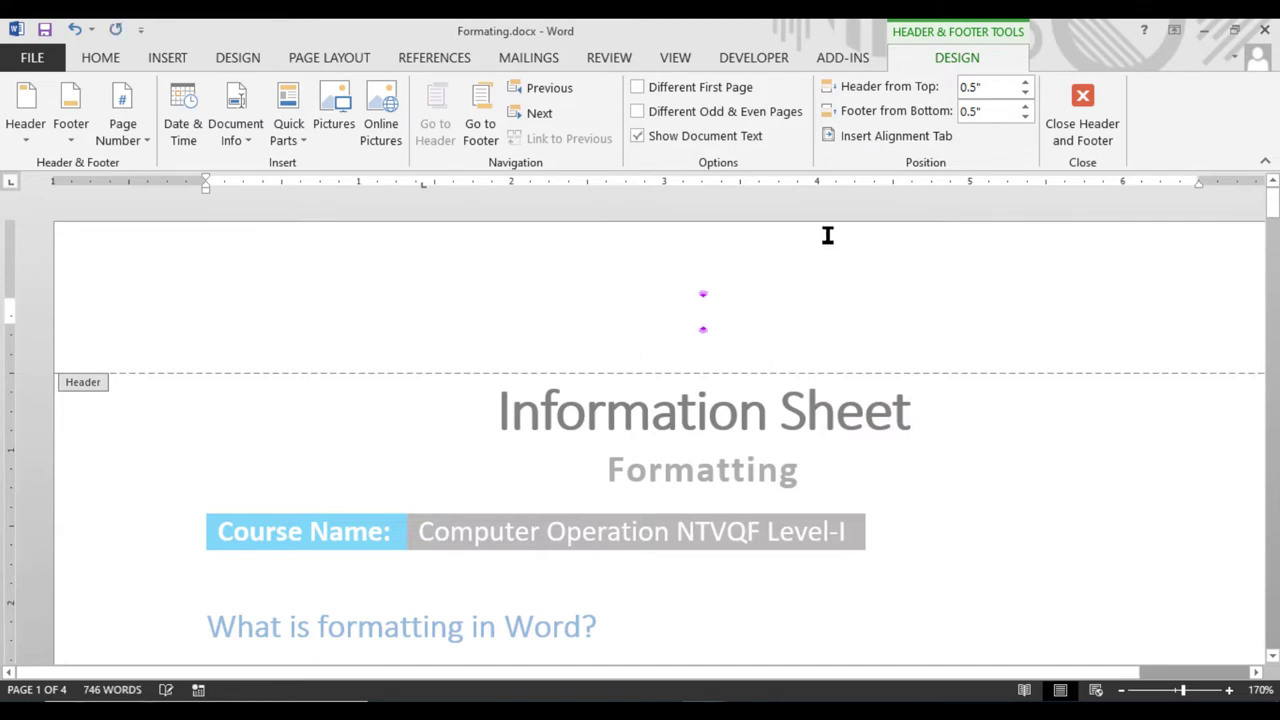
pyautogui.click(99, 58)
pyautogui.click(454, 131)
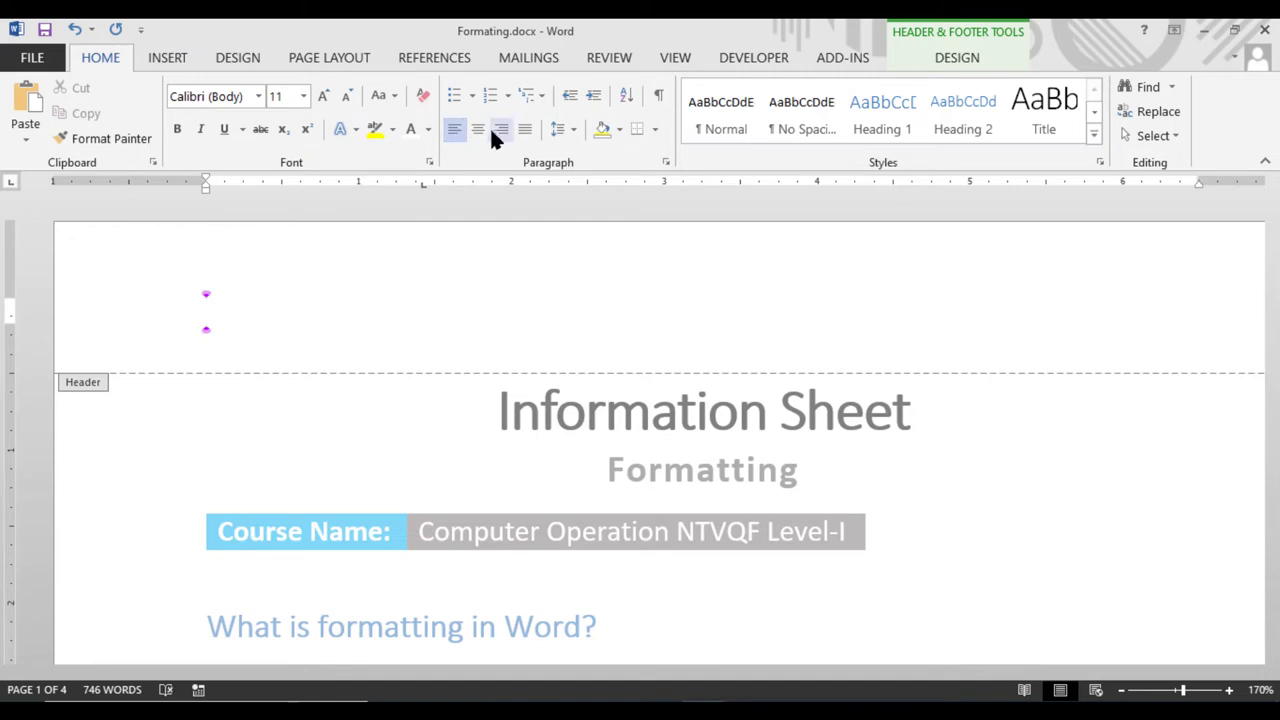
pyautogui.click(480, 133)
pyautogui.click(500, 135)
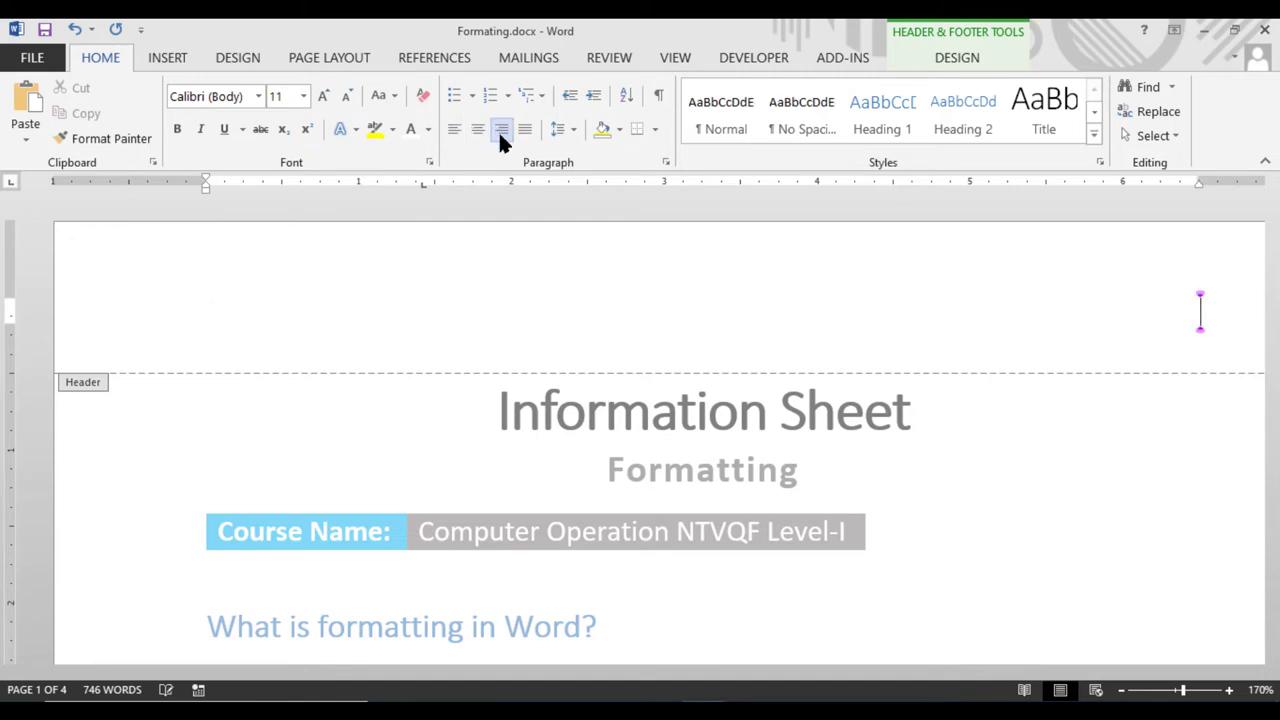
pyautogui.click(477, 132)
# Insert several left-aligned alignment tabs into the empty header line
pyautogui.click(960, 56)
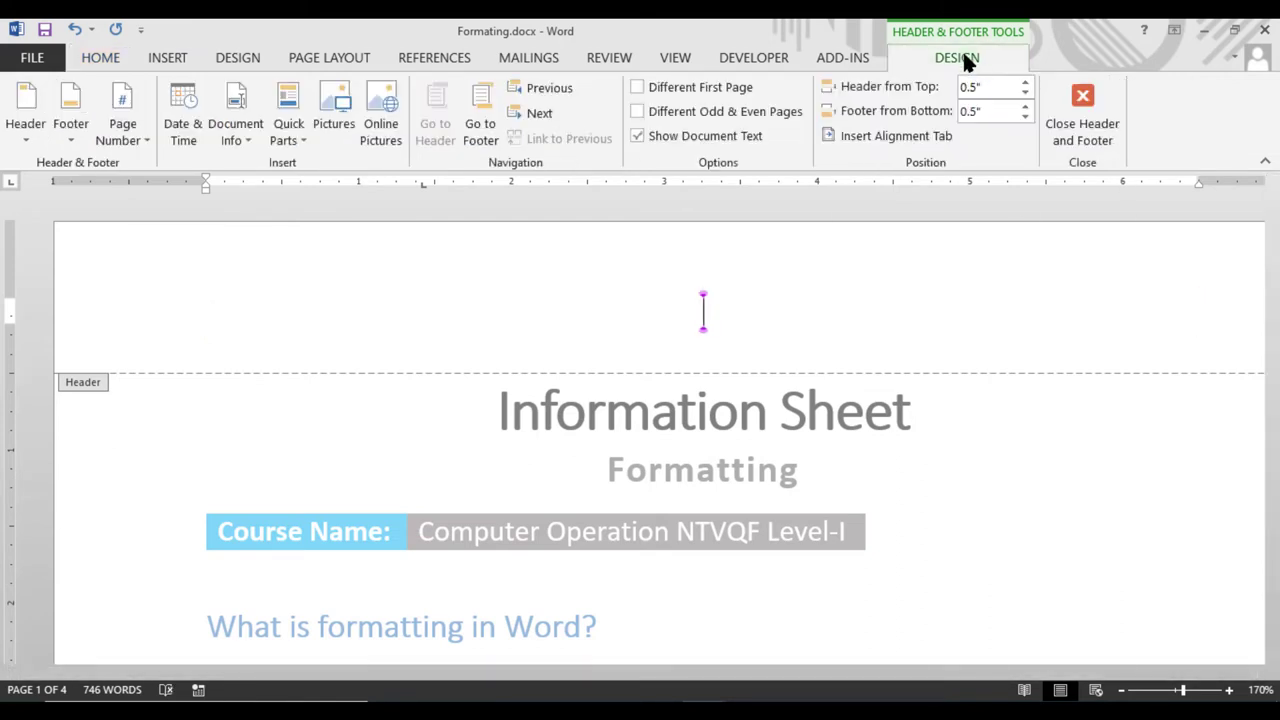
pyautogui.click(914, 136)
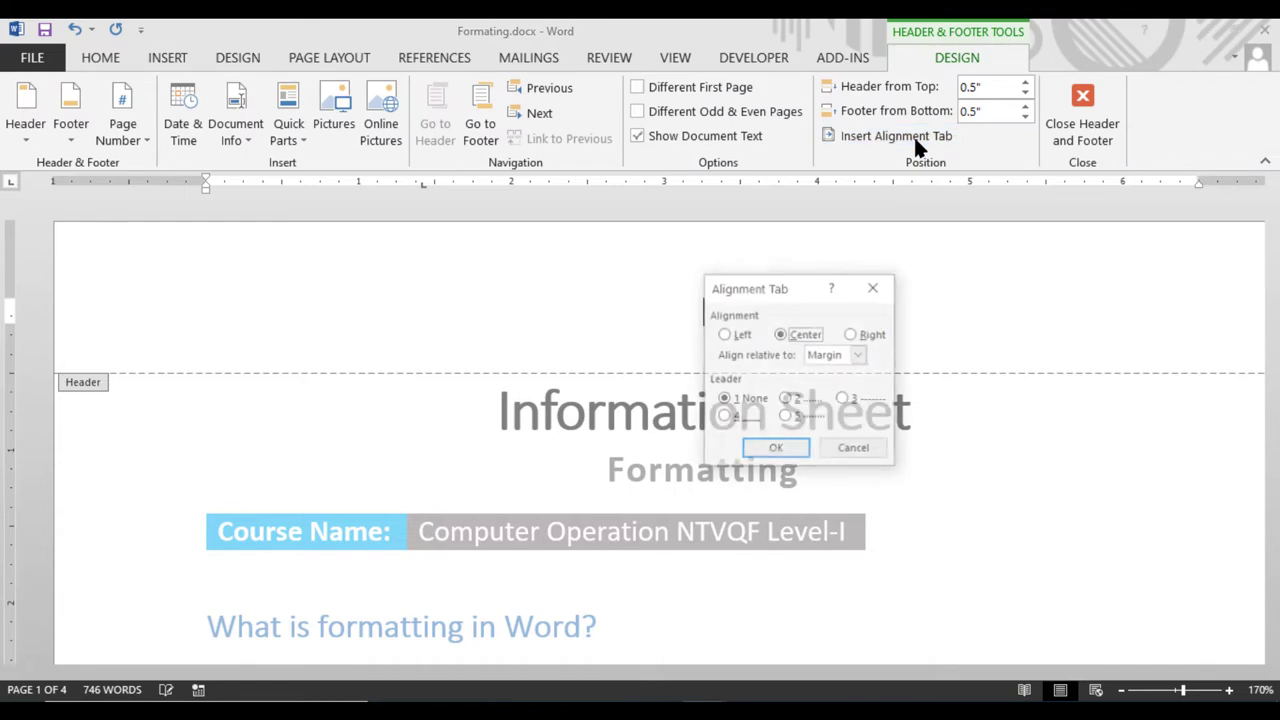
pyautogui.click(724, 335)
pyautogui.click(789, 445)
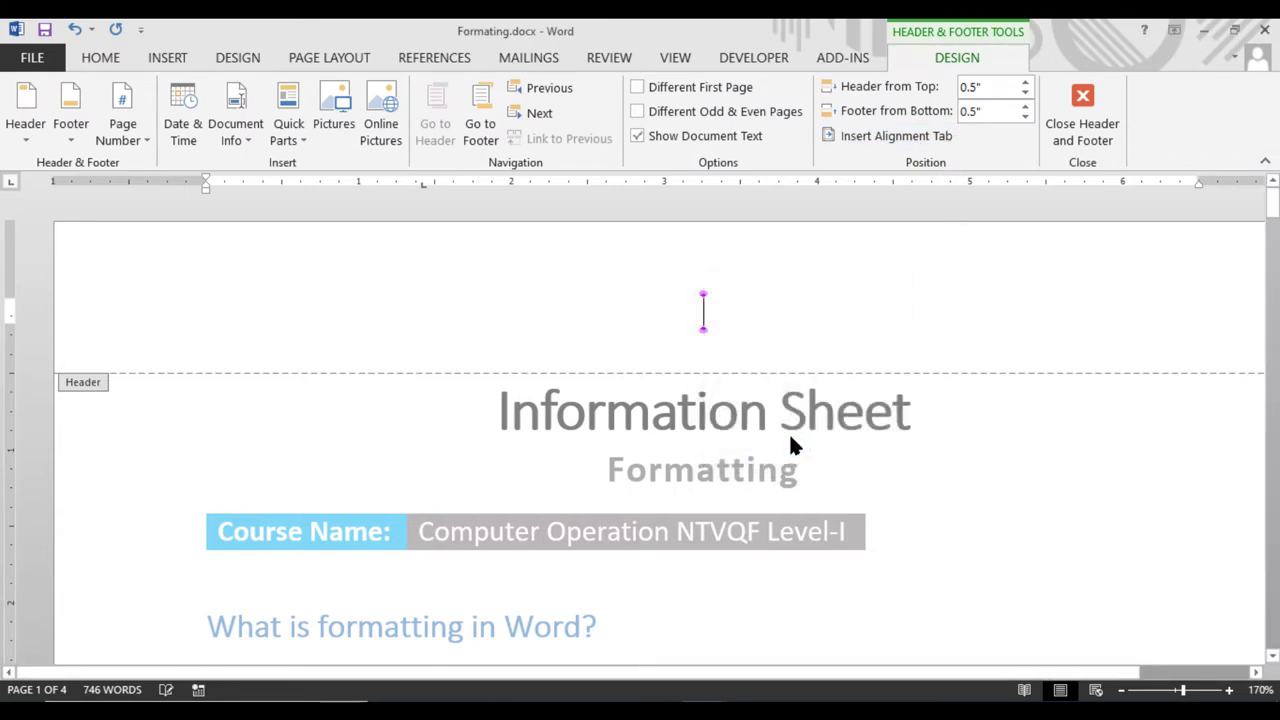
pyautogui.click(886, 140)
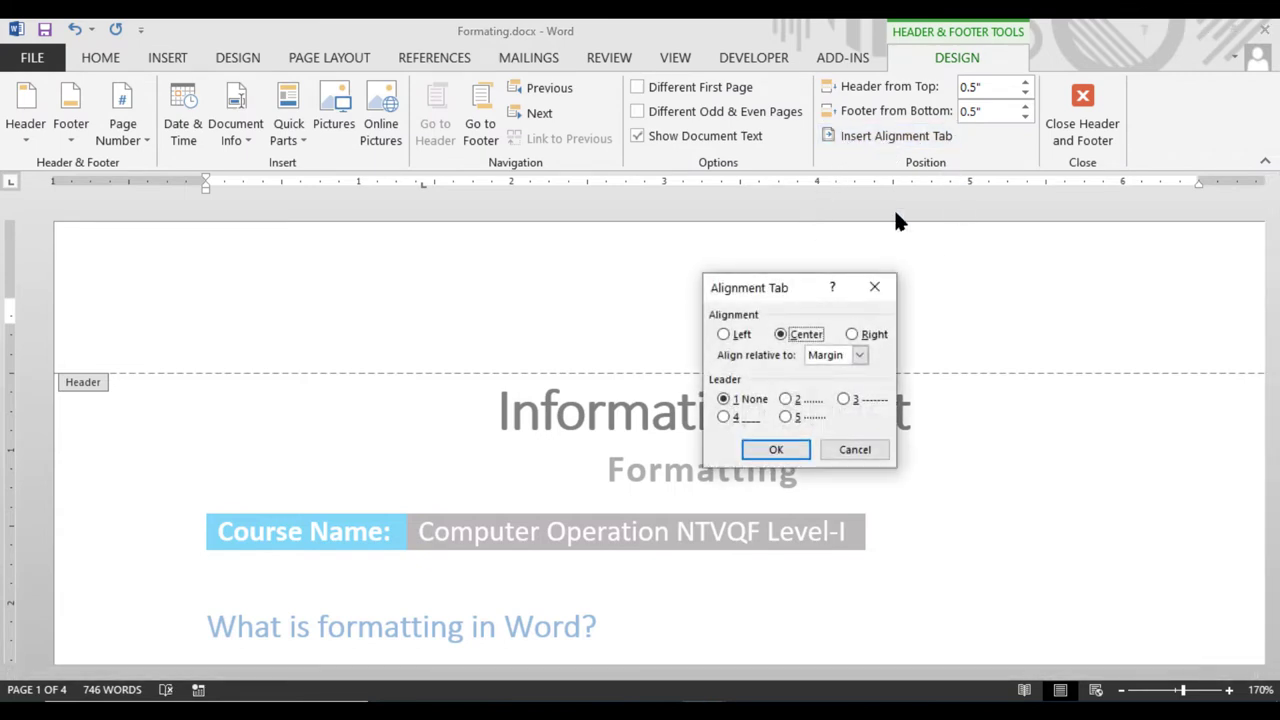
pyautogui.click(860, 356)
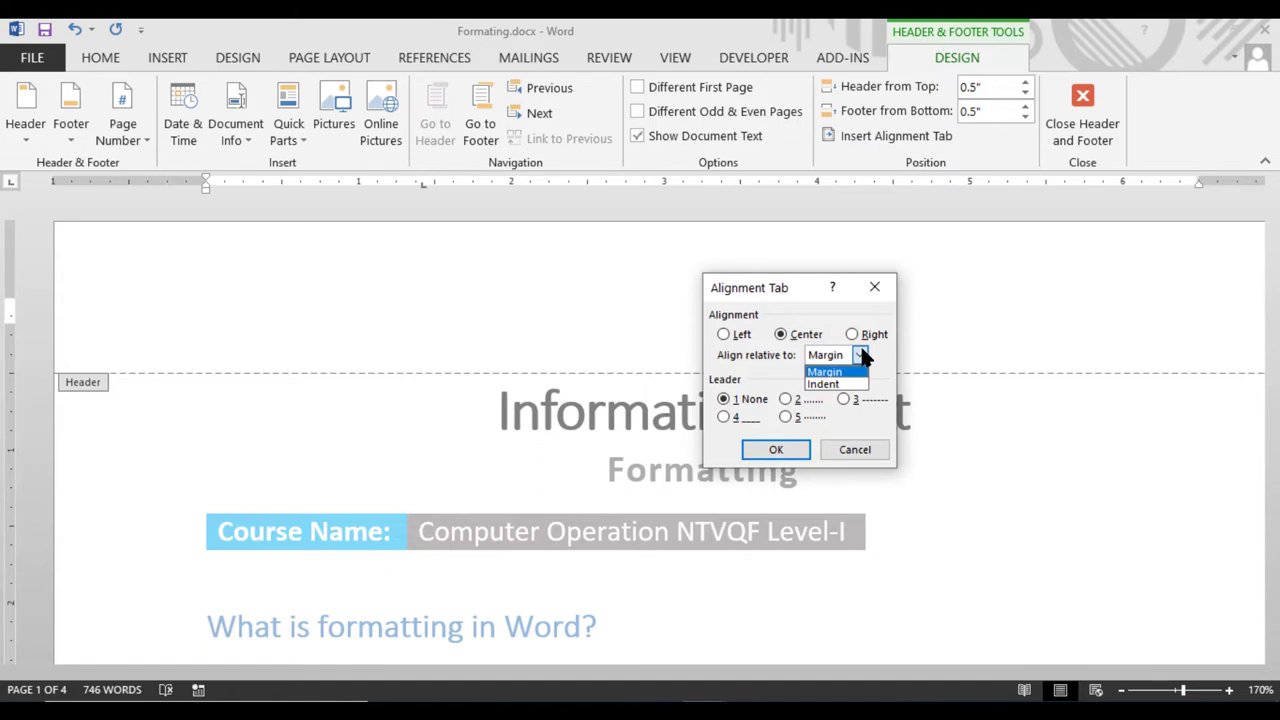
pyautogui.click(739, 335)
pyautogui.click(775, 450)
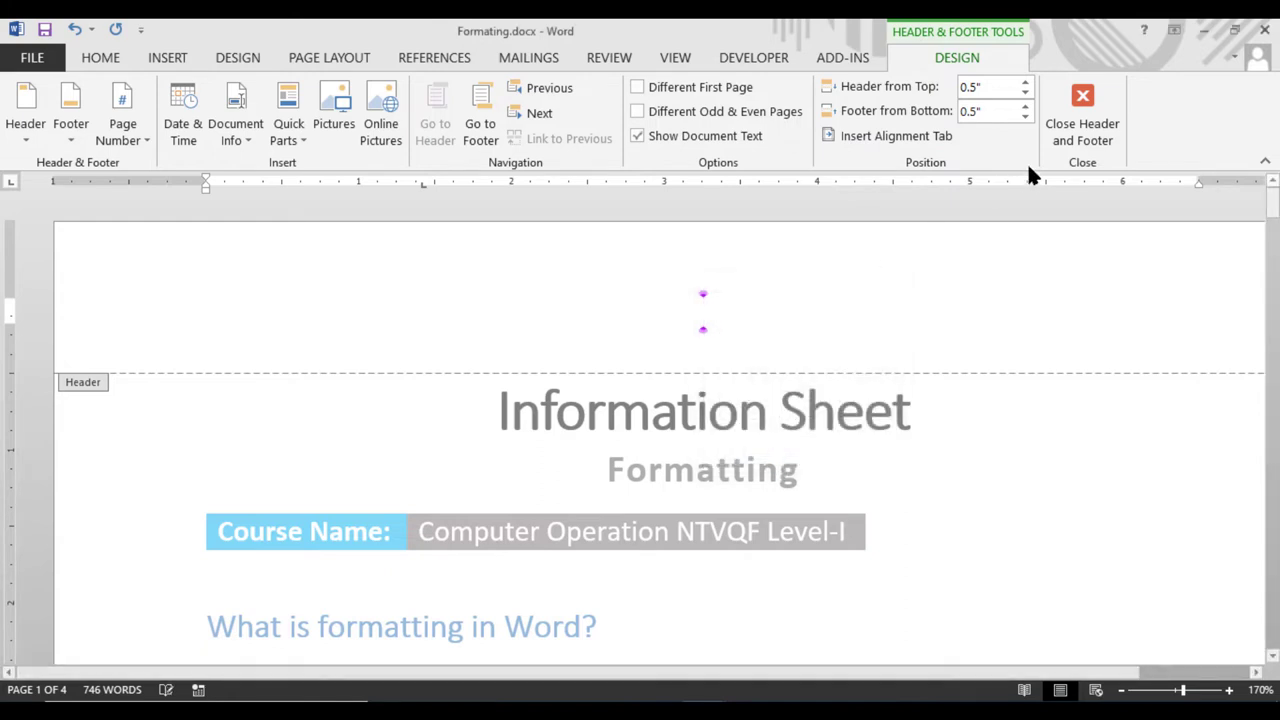
pyautogui.click(904, 134)
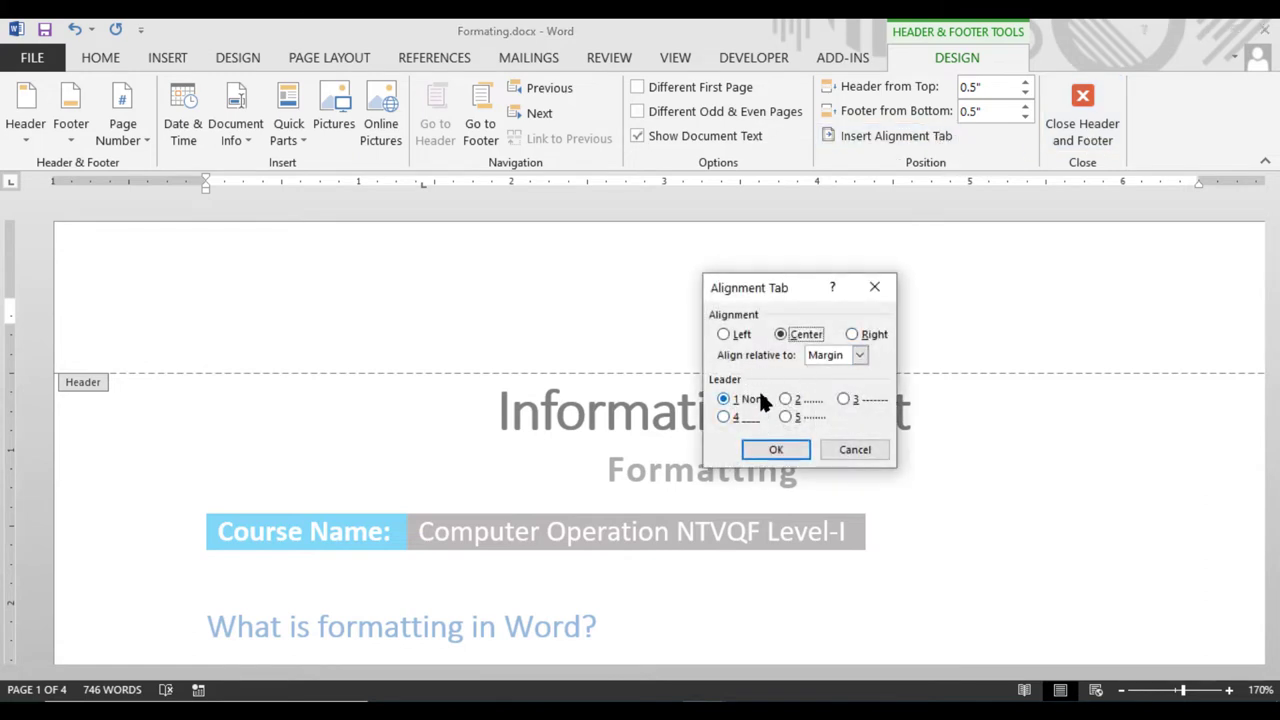
pyautogui.click(728, 337)
pyautogui.click(795, 445)
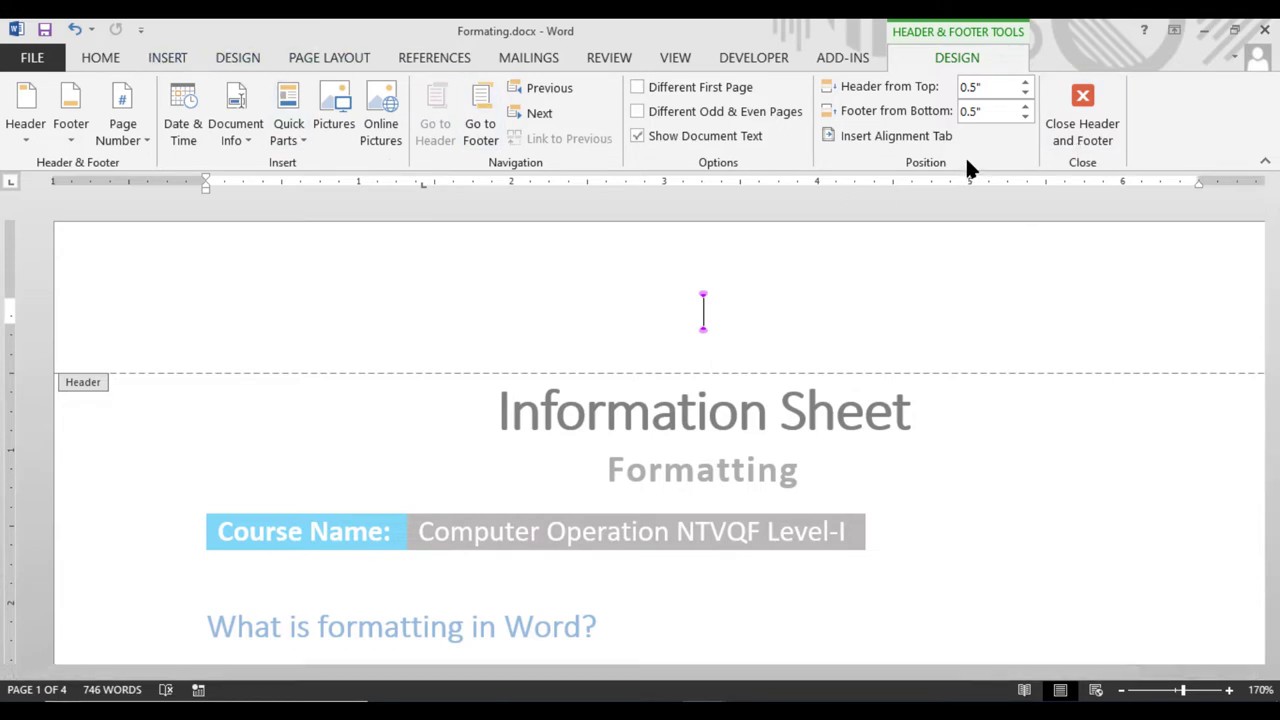
pyautogui.click(919, 135)
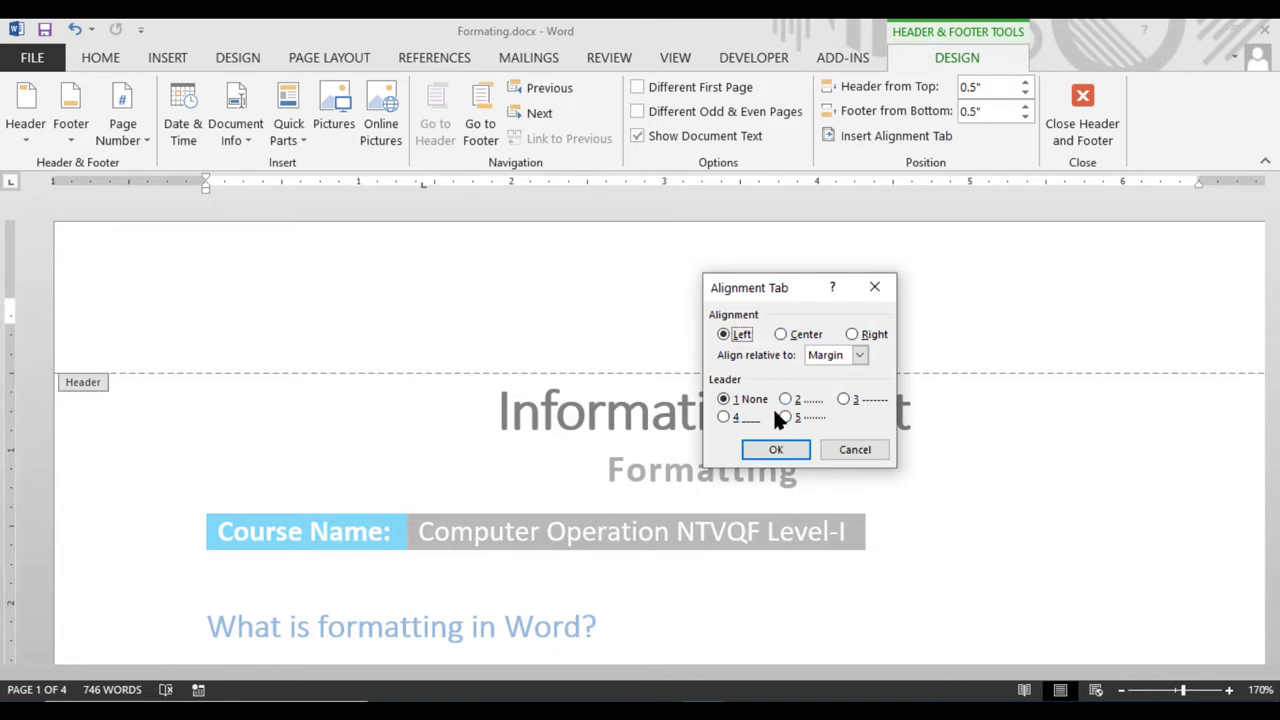
pyautogui.click(786, 450)
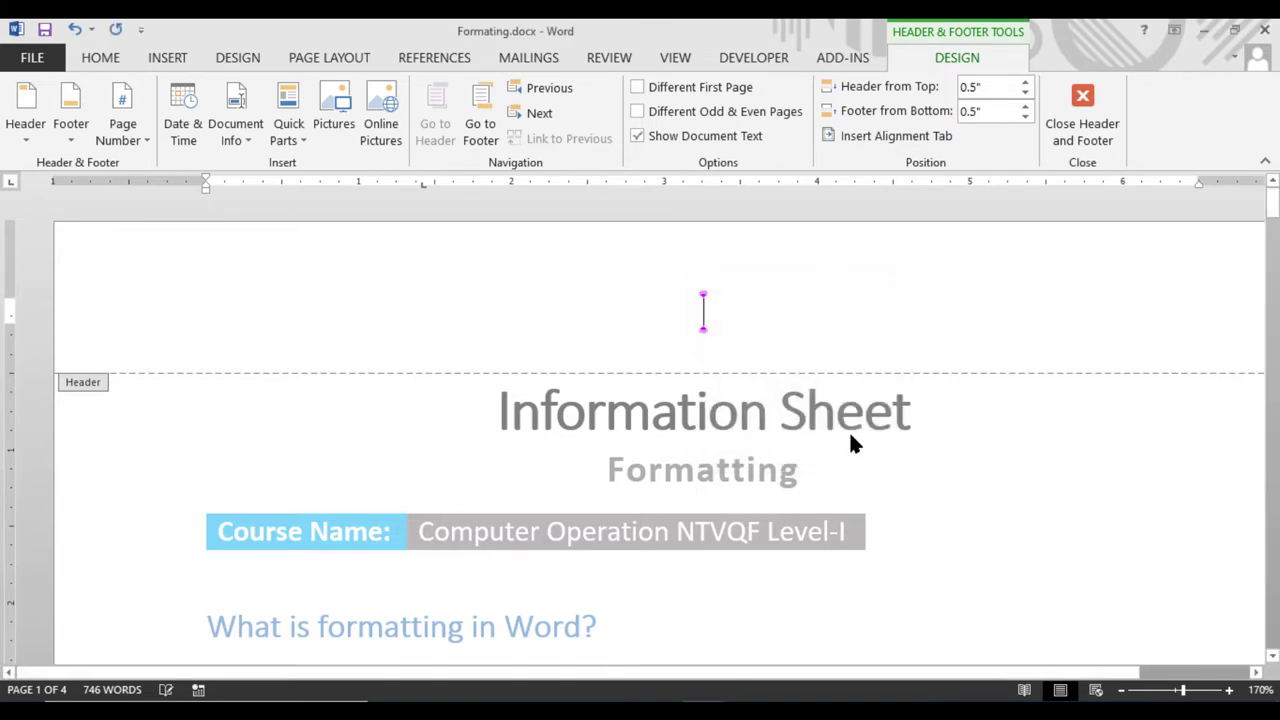
# Type 'Formatting' as the header text, correcting the mistyped final letter
pyautogui.write('Form')
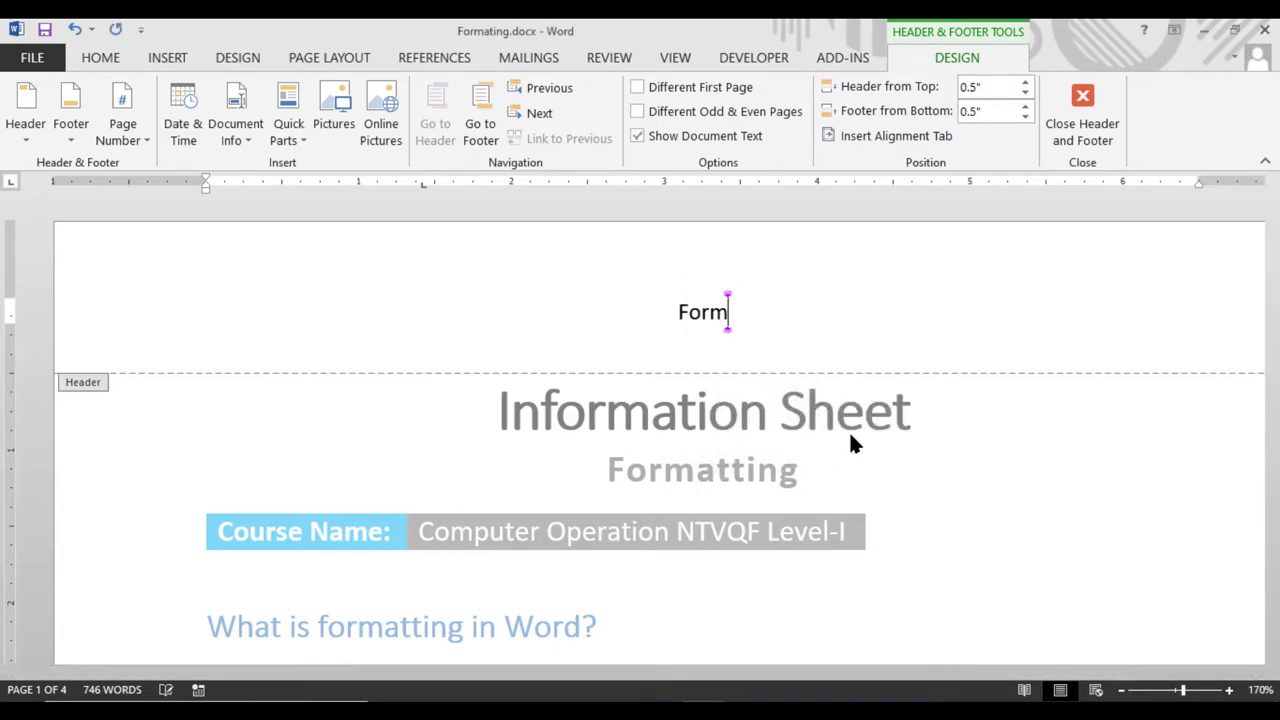
pyautogui.write('attinh')
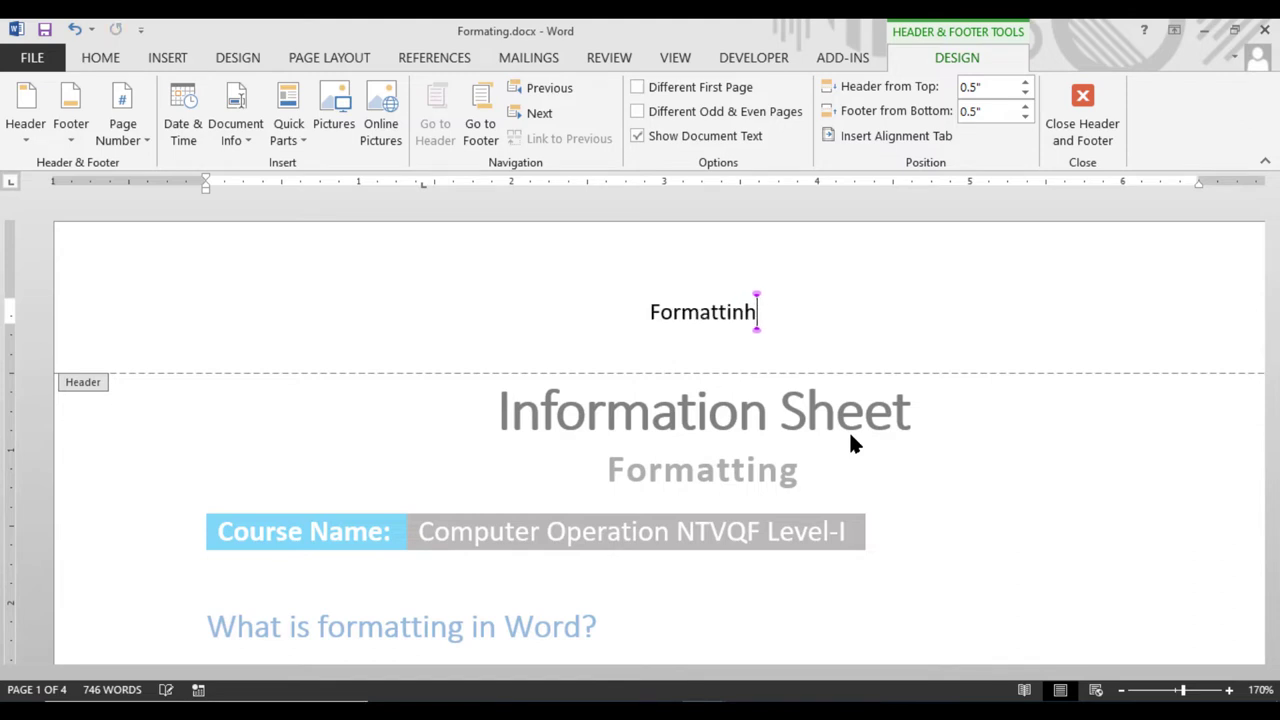
pyautogui.press('BackSpace')
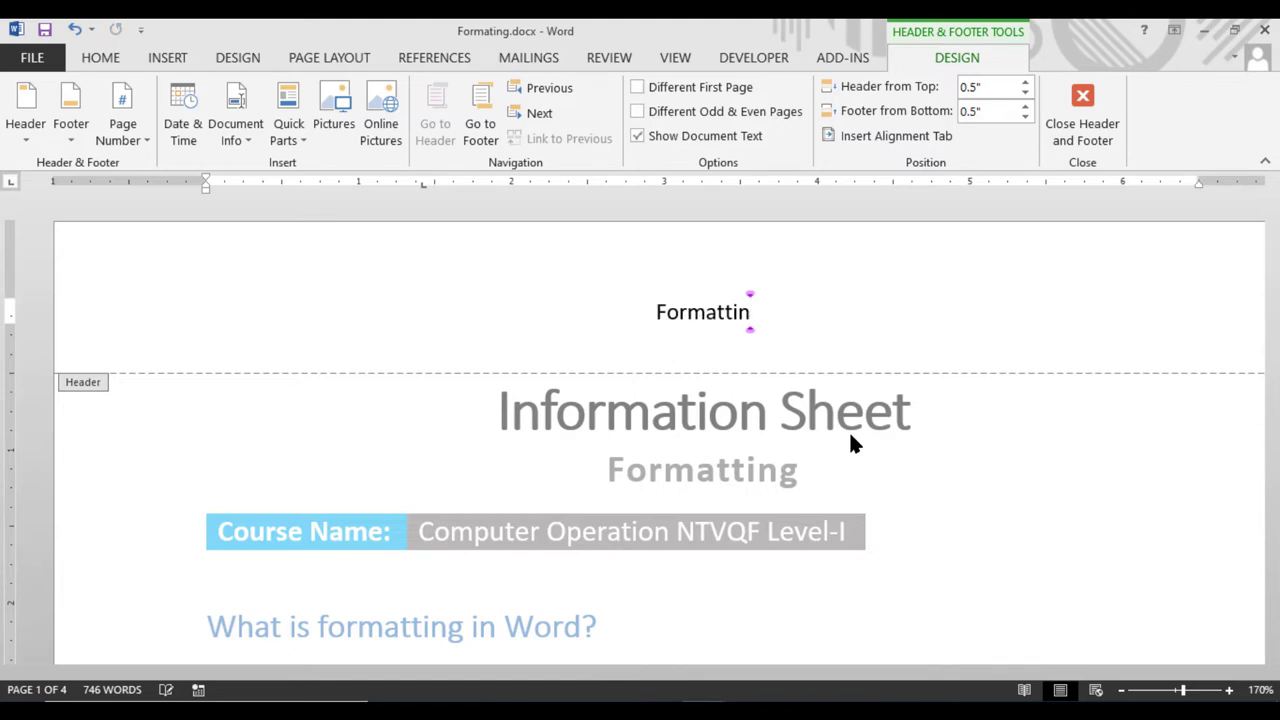
pyautogui.write('h')
pyautogui.press('BackSpace')
pyautogui.write('g')
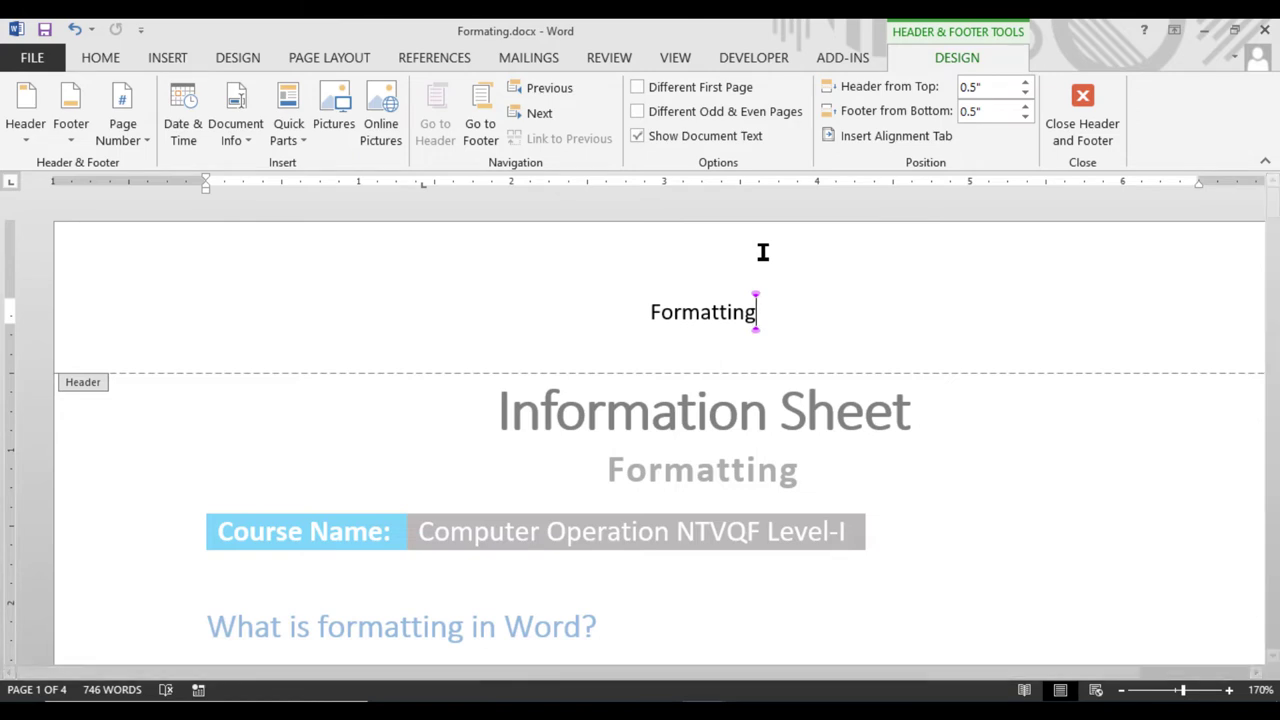
# Browse the Document Info list from the header without inserting anything
pyautogui.click(248, 140)
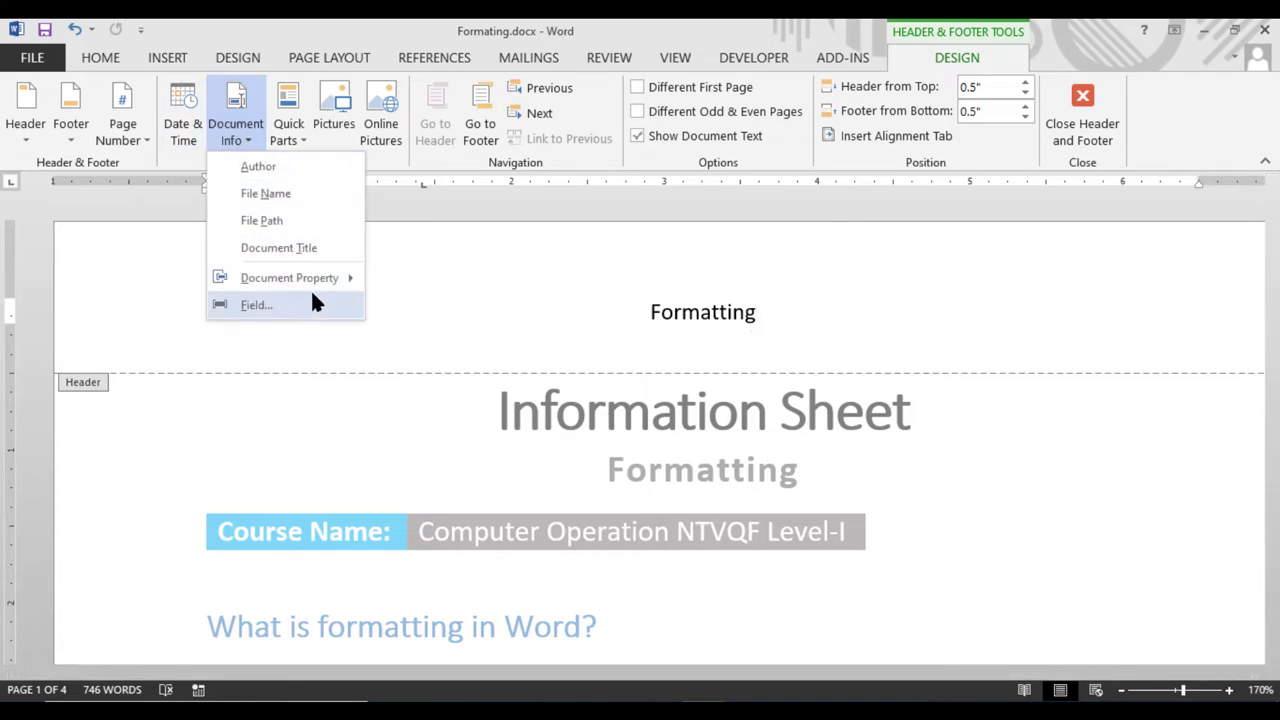
pyautogui.moveTo(330, 278)
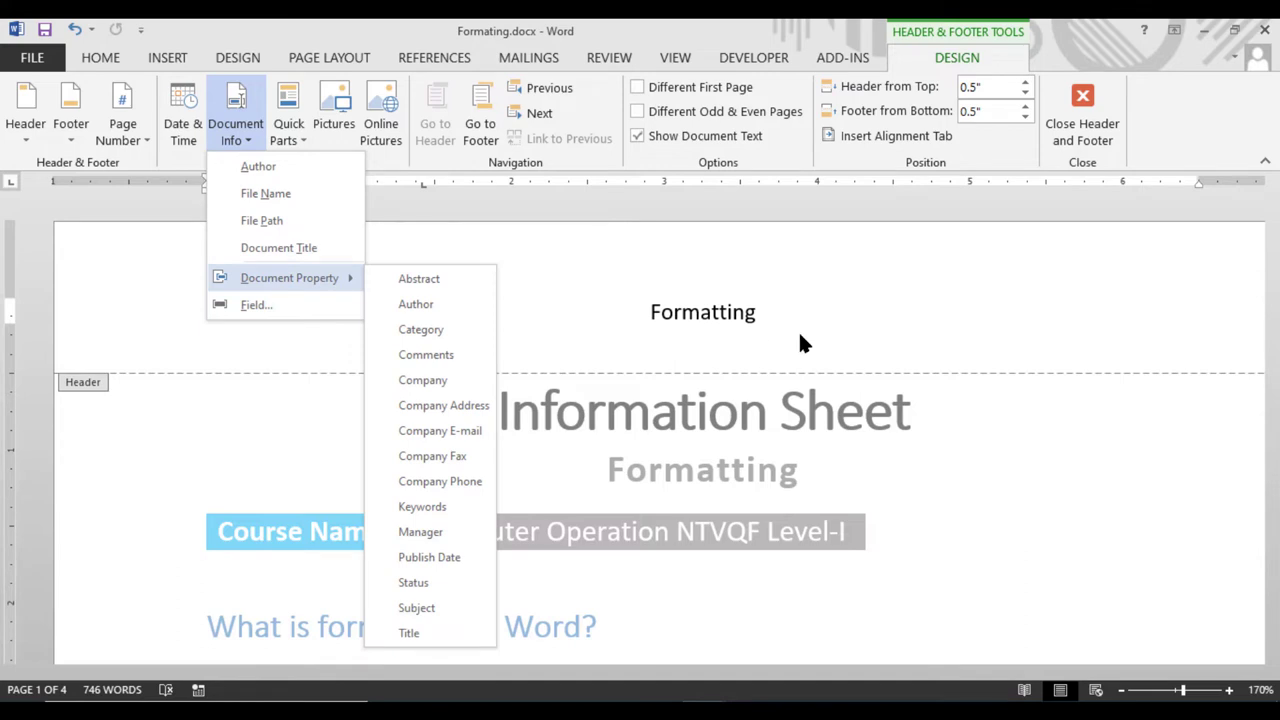
pyautogui.click(597, 324)
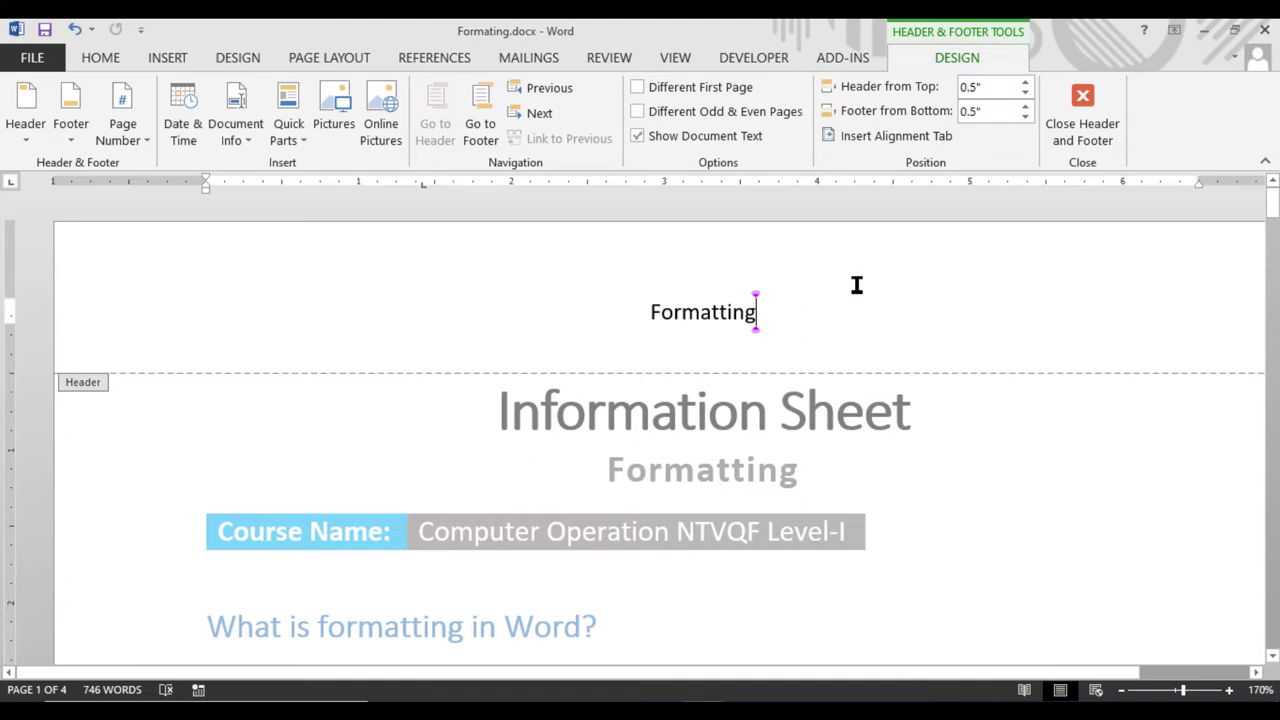
# Insert the file path D:\Information\Formating.docx before the footer page number and exit header editing
pyautogui.click(488, 135)
pyautogui.click(703, 513)
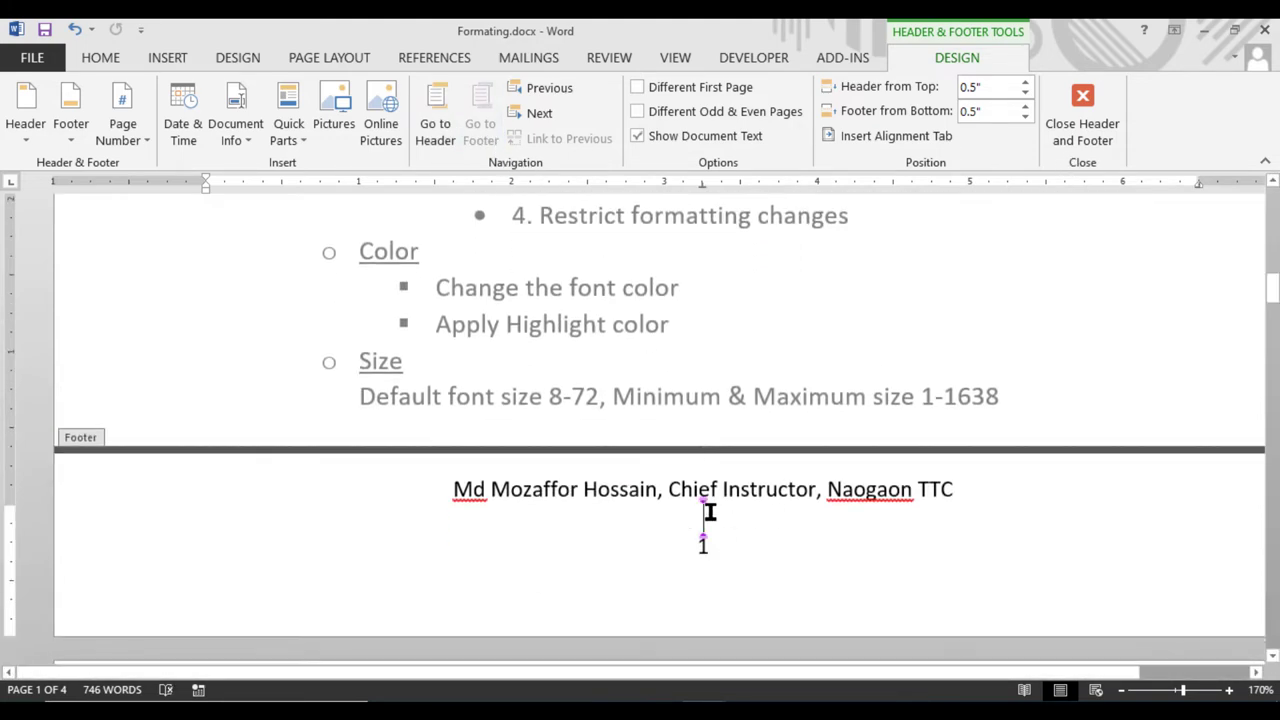
pyautogui.click(248, 139)
pyautogui.click(270, 220)
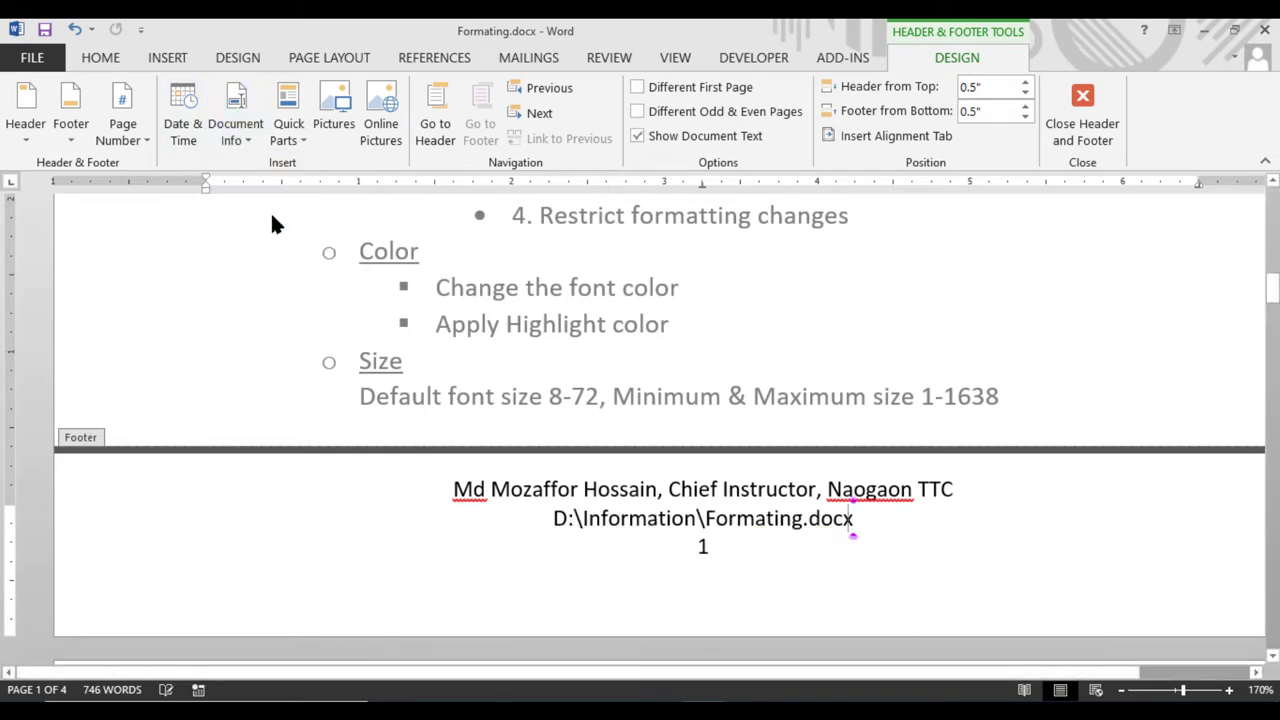
pyautogui.click(1075, 137)
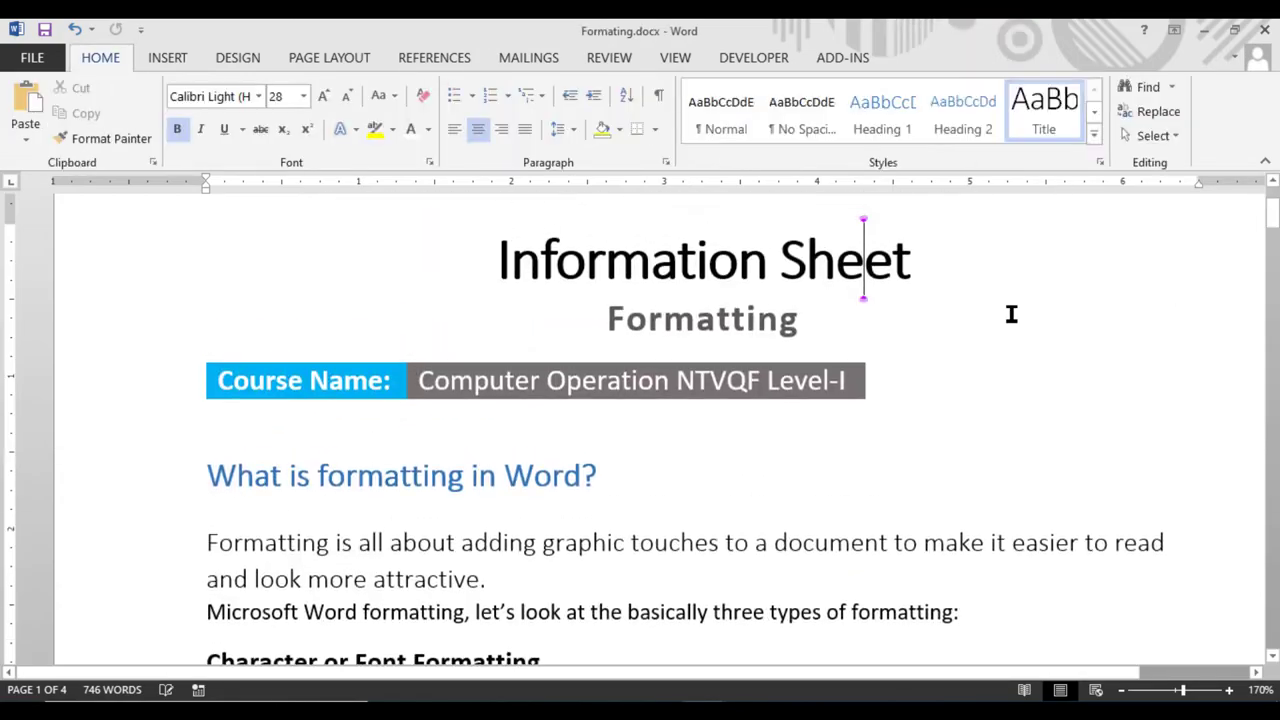
pyautogui.scroll(-5, 795, 433)
pyautogui.scroll(-20, 795, 433)
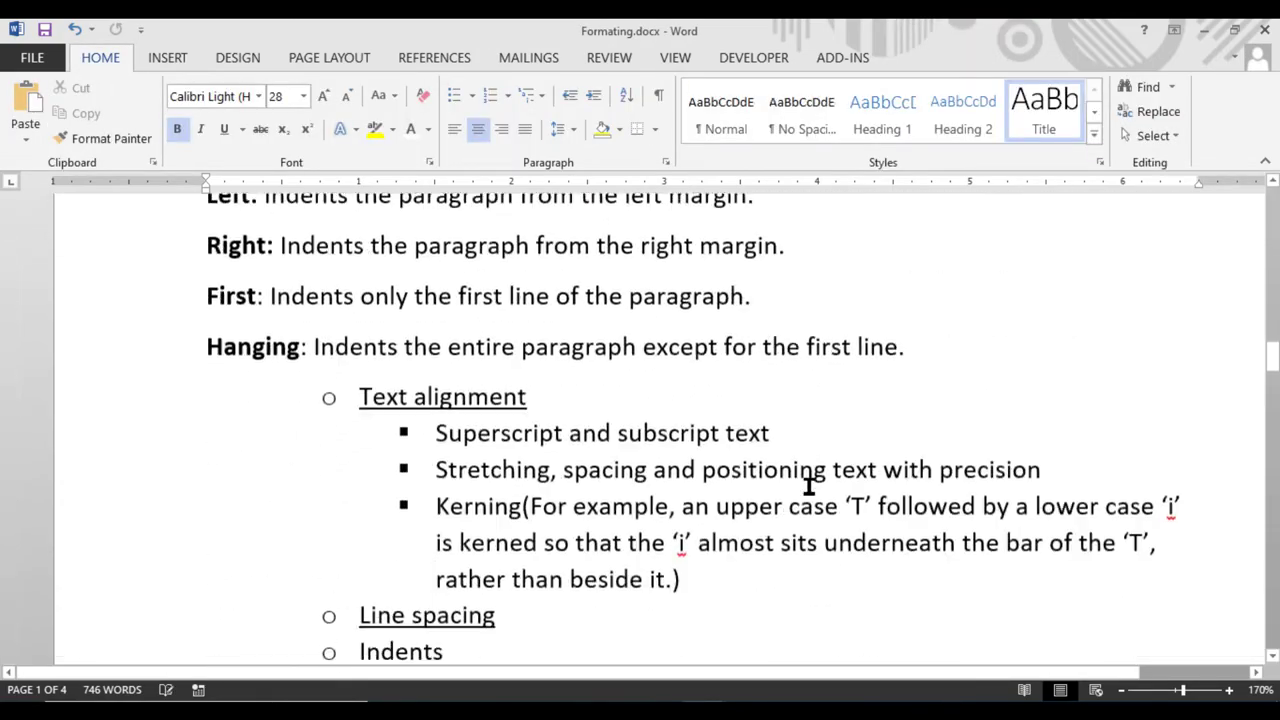
pyautogui.scroll(-20, 806, 494)
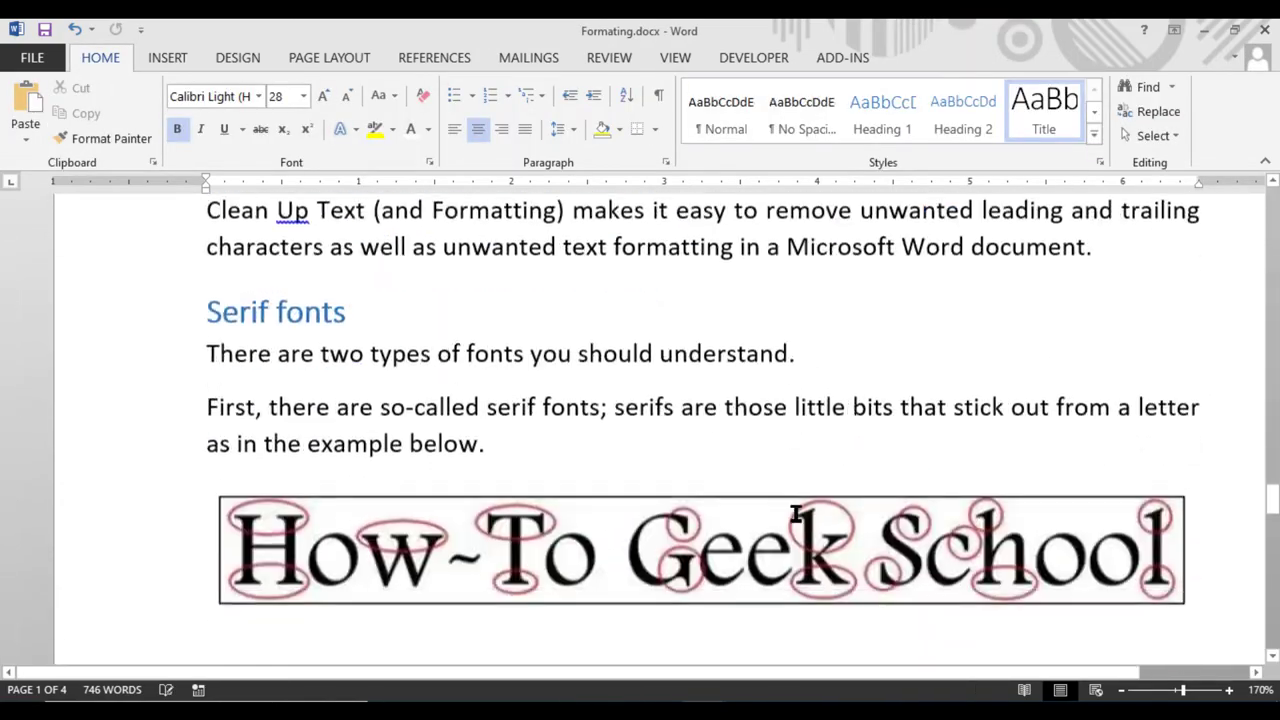
pyautogui.scroll(-3, 797, 520)
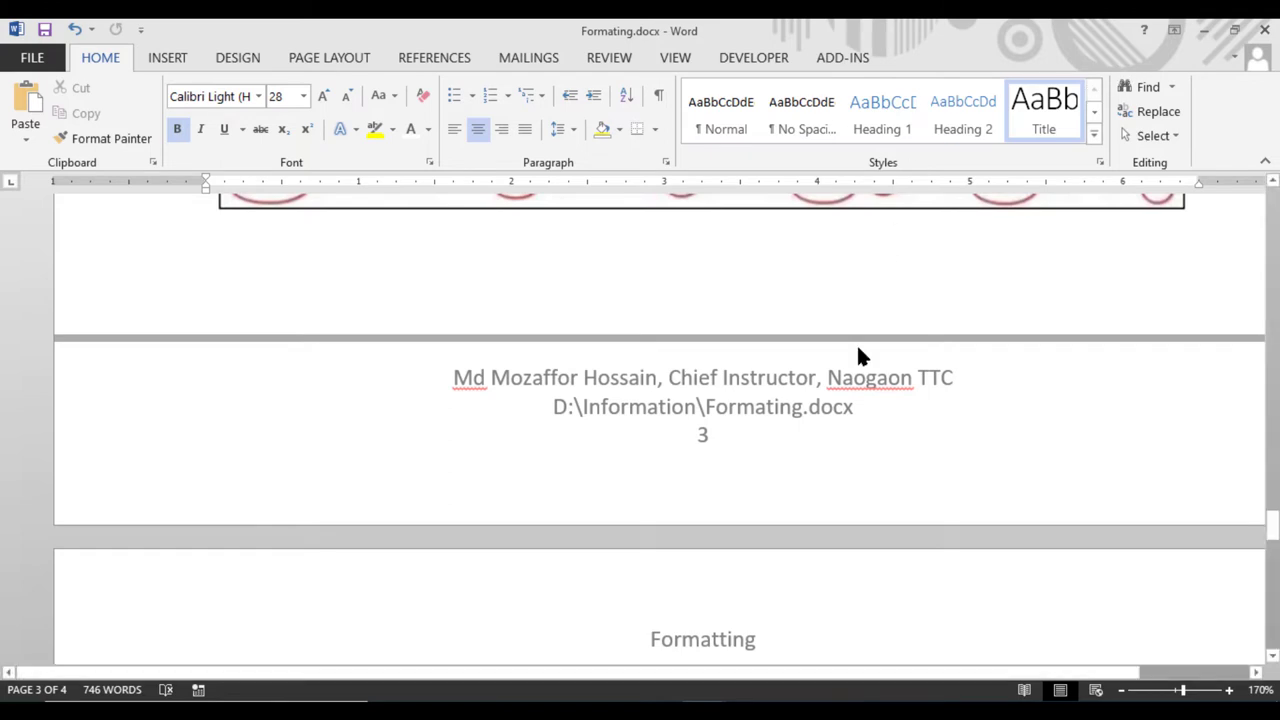
# Delete the file path from the page 4 footer
pyautogui.rightClick(733, 630)
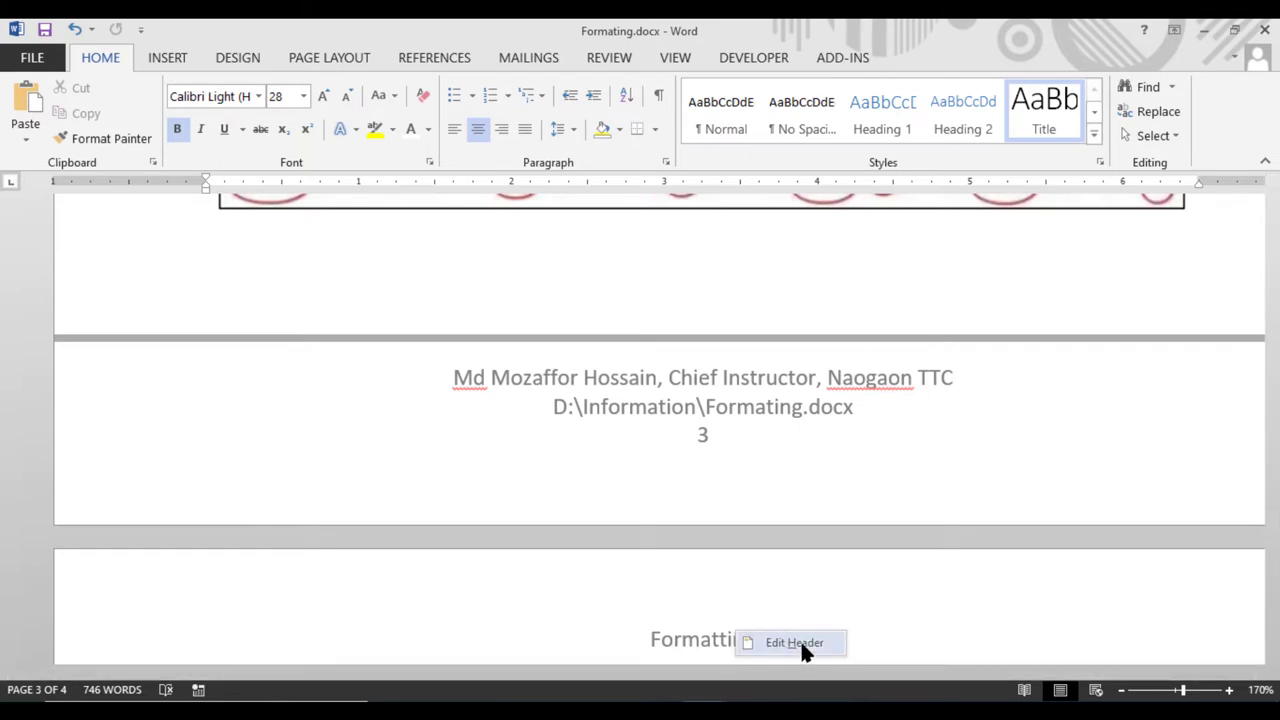
pyautogui.click(800, 640)
pyautogui.click(481, 135)
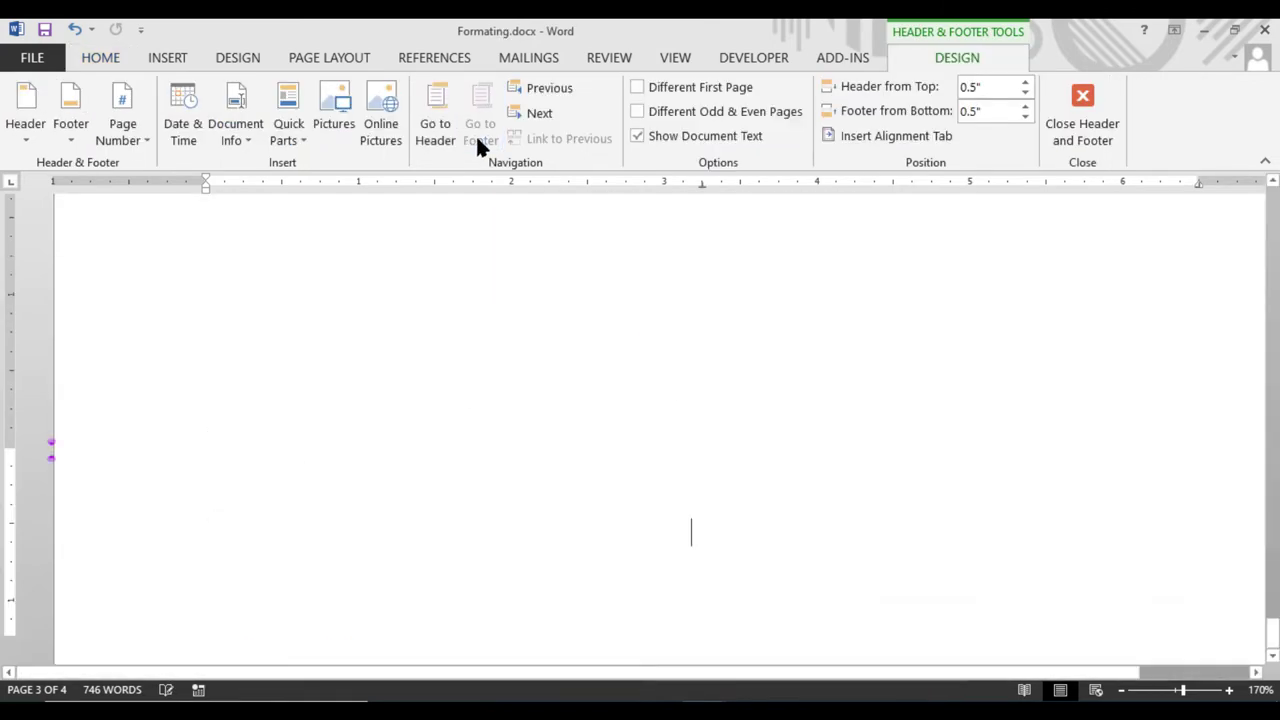
pyautogui.moveTo(873, 527); pyautogui.dragTo(606, 517)
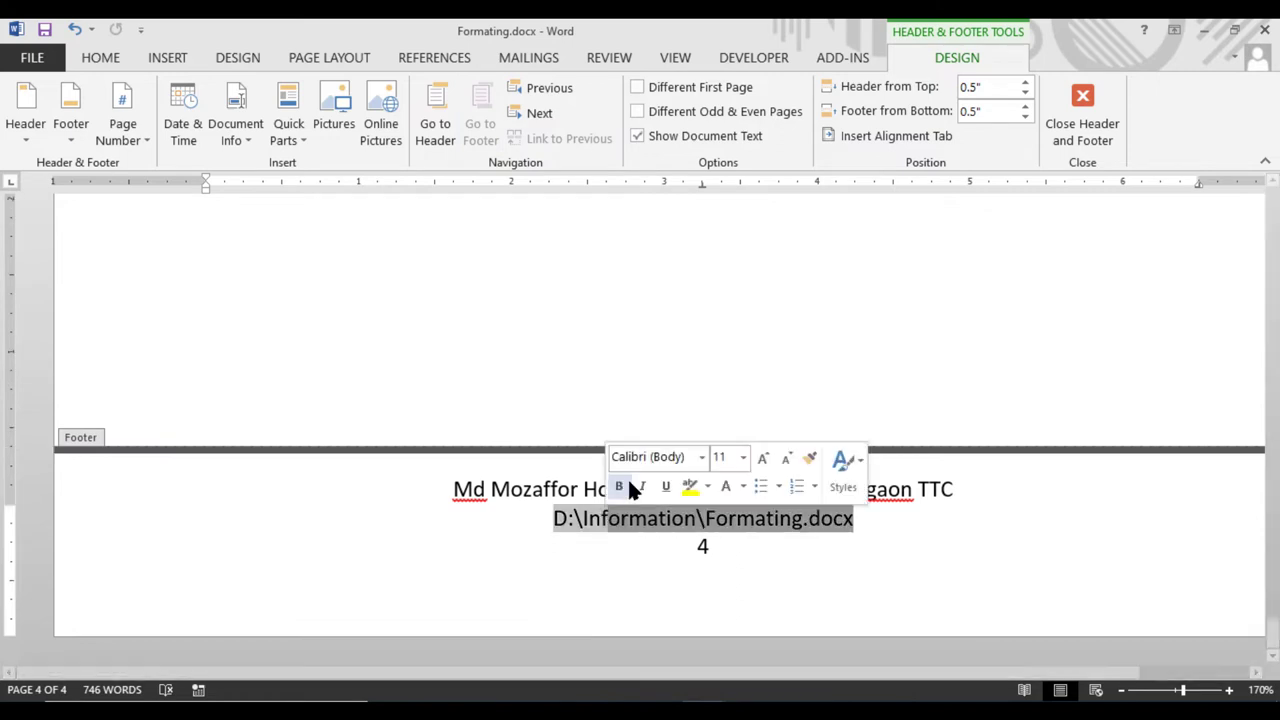
pyautogui.press('Delete')
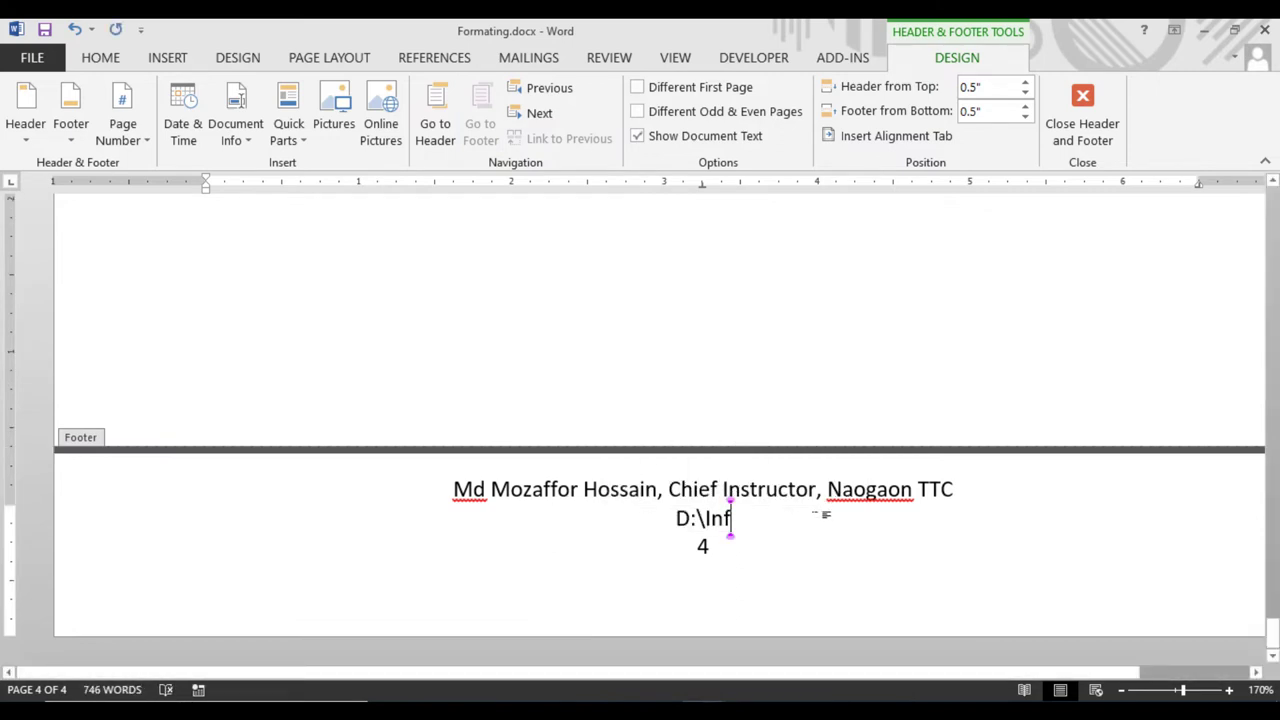
pyautogui.press('BackSpace')
pyautogui.press('BackSpace')
pyautogui.press('BackSpace')
pyautogui.press('BackSpace')
pyautogui.press('BackSpace')
pyautogui.press('BackSpace')
pyautogui.press('BackSpace')
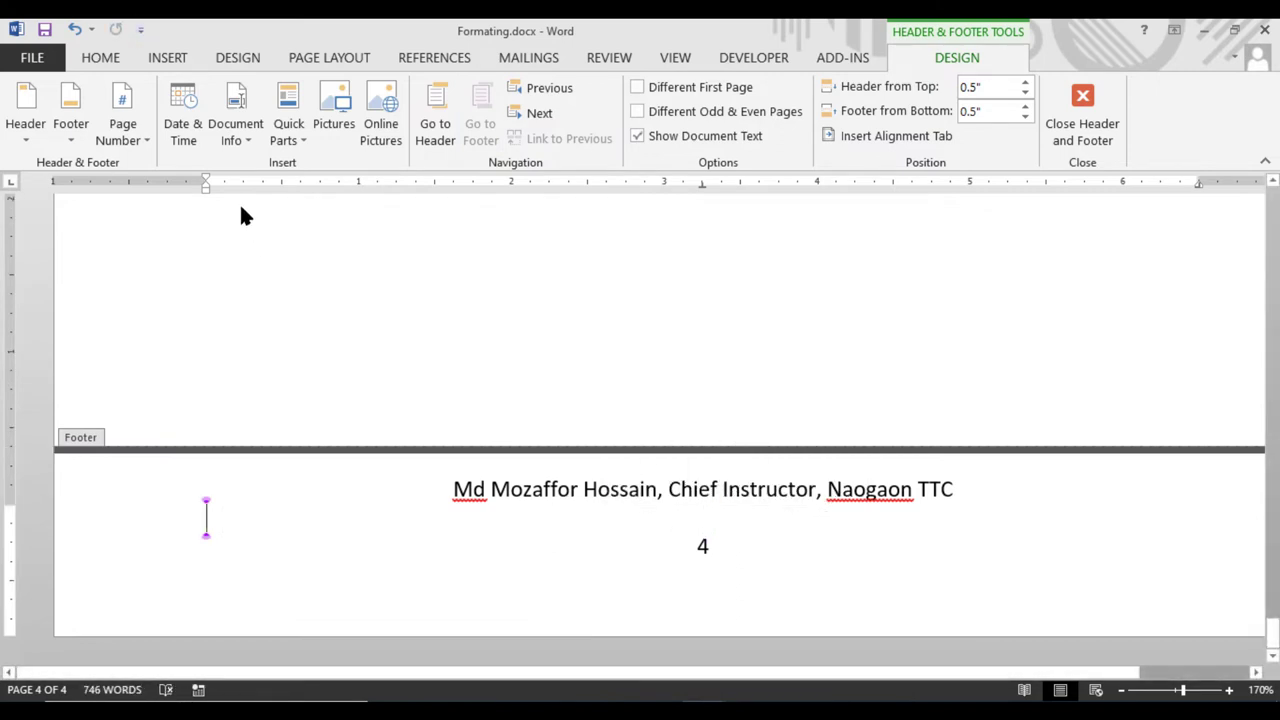
# Insert the Author field into the footer, then remove it
pyautogui.click(249, 136)
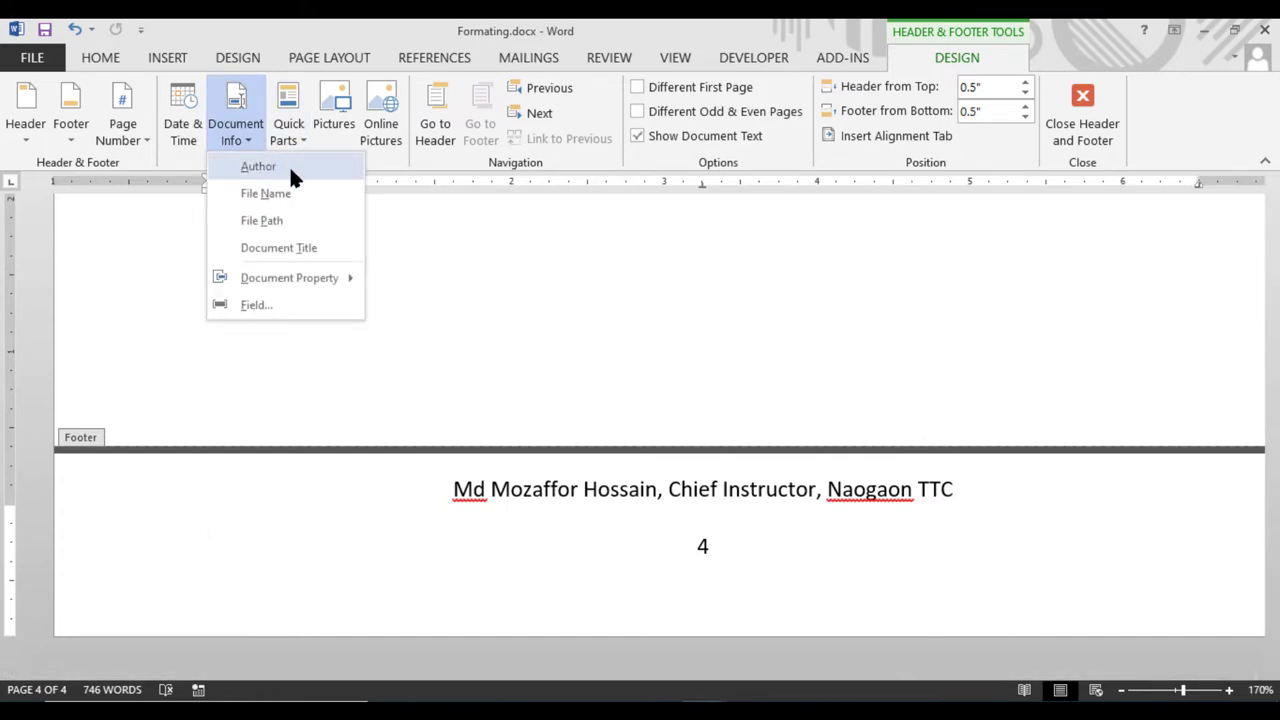
pyautogui.click(286, 168)
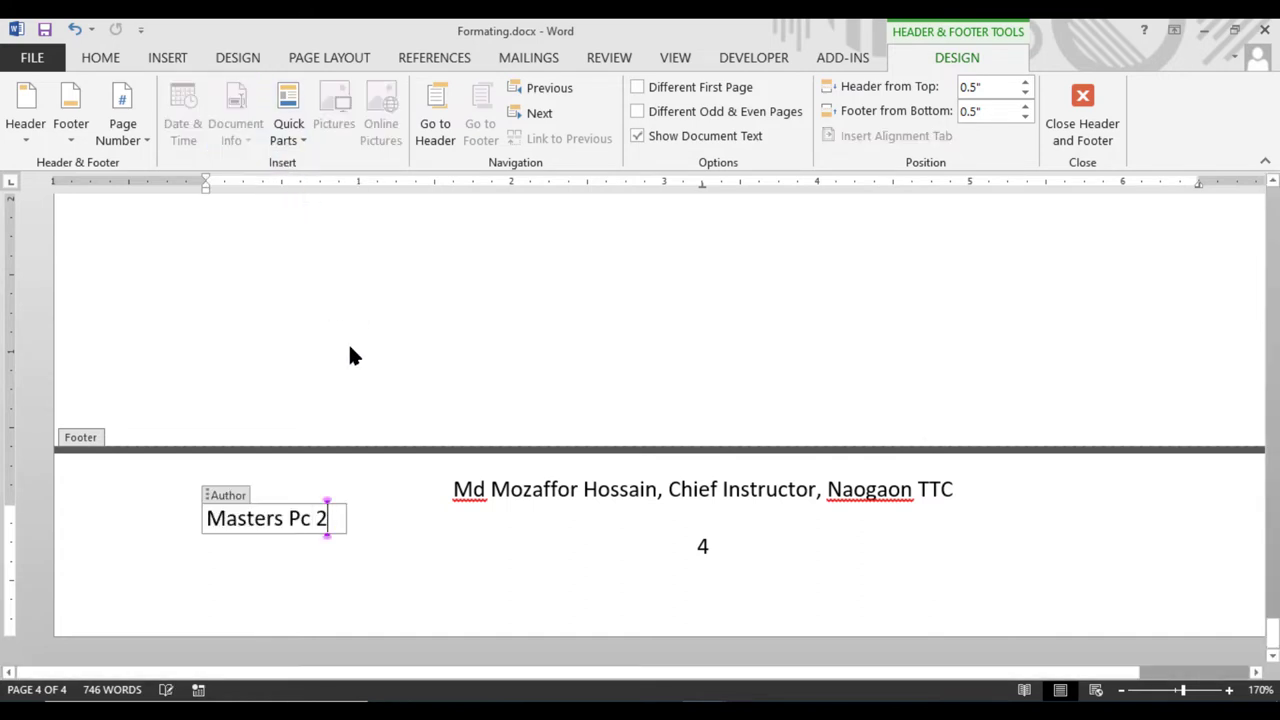
pyautogui.press('BackSpace')
pyautogui.press('BackSpace')
pyautogui.press('BackSpace')
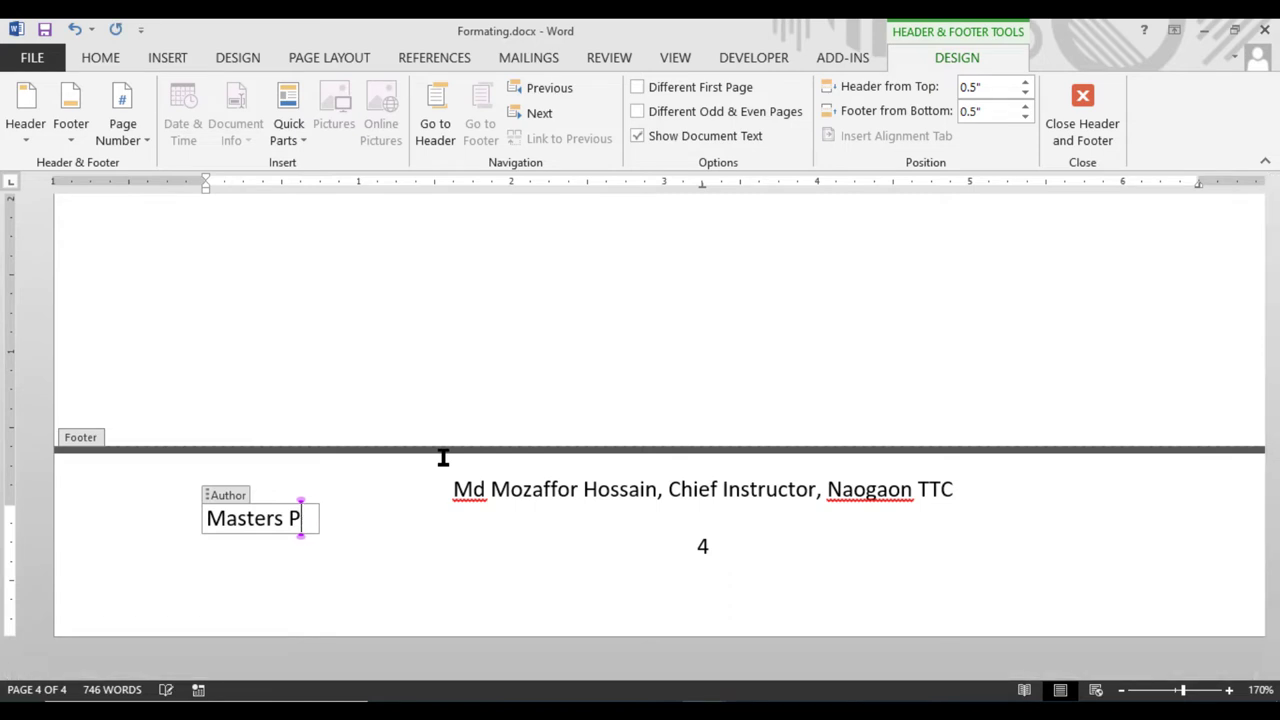
pyautogui.press('BackSpace')
pyautogui.press('BackSpace')
pyautogui.press('BackSpace')
pyautogui.press('BackSpace')
pyautogui.press('BackSpace')
pyautogui.press('BackSpace')
pyautogui.press('BackSpace')
pyautogui.press('BackSpace')
pyautogui.press('BackSpace')
pyautogui.press('BackSpace')
pyautogui.press('BackSpace')
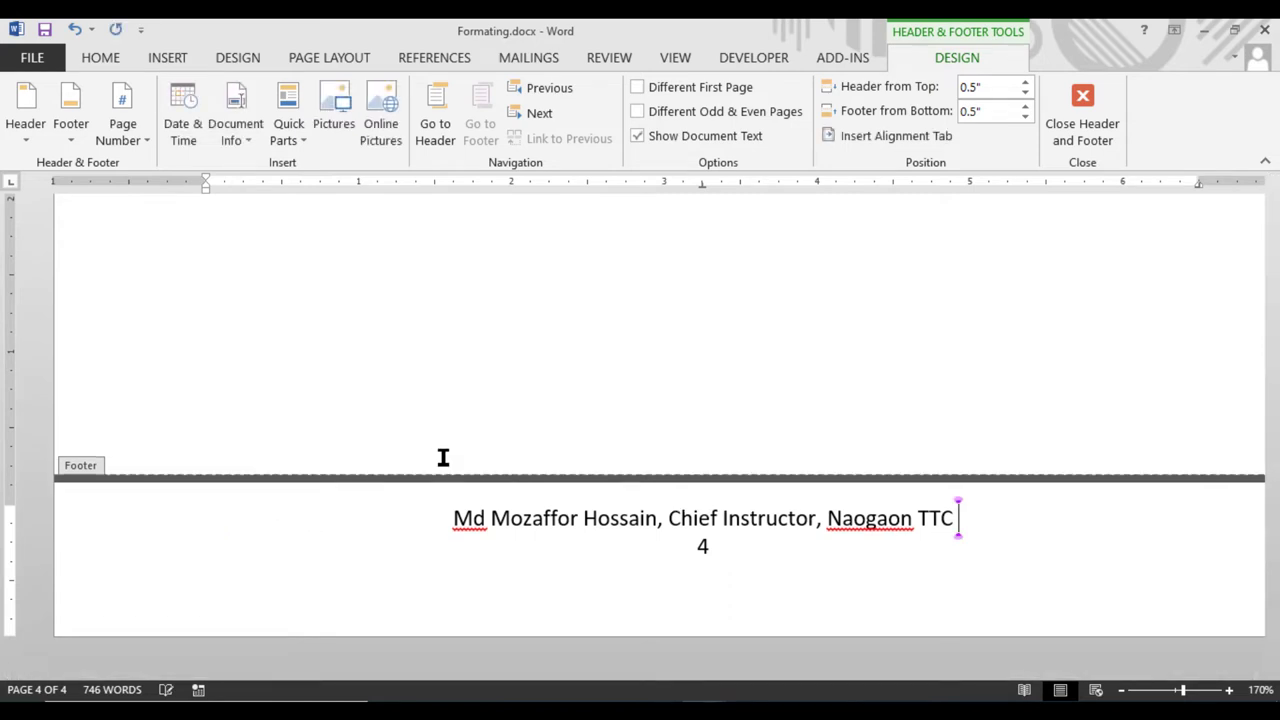
# Add an empty line after the credit line, then insert and undo a Title field
pyautogui.click(534, 586)
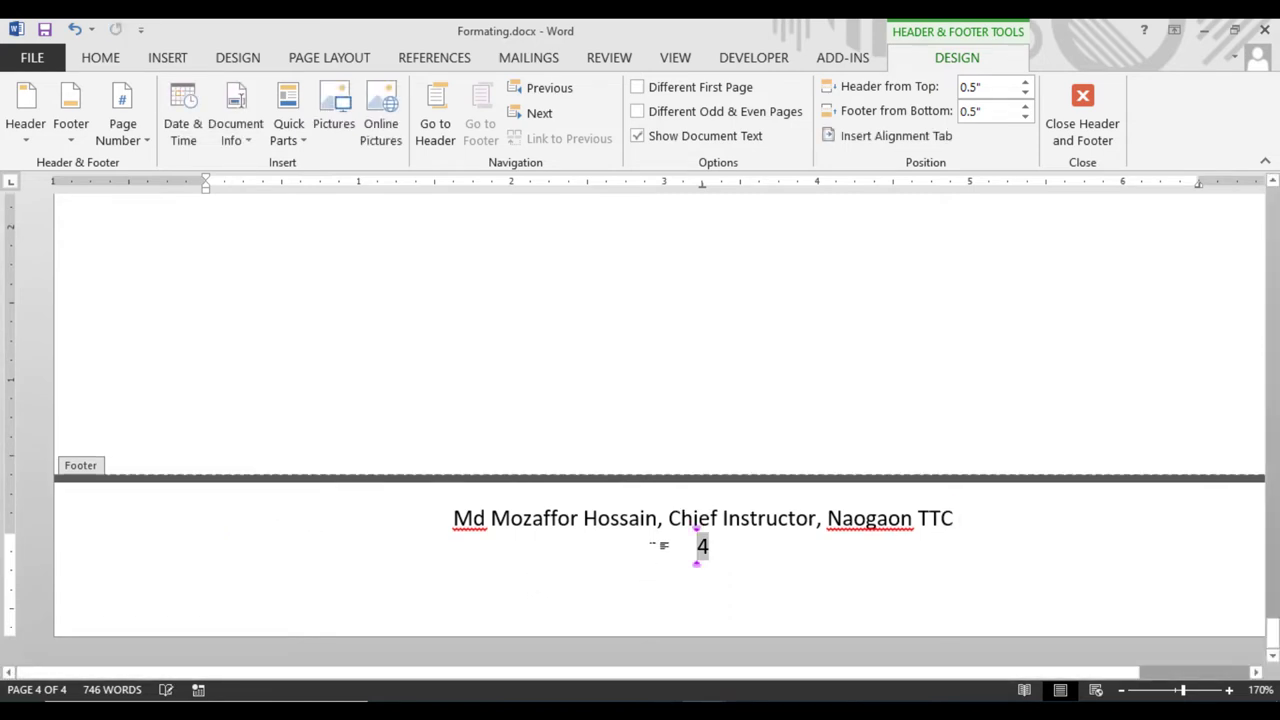
pyautogui.click(984, 527)
pyautogui.press('Return')
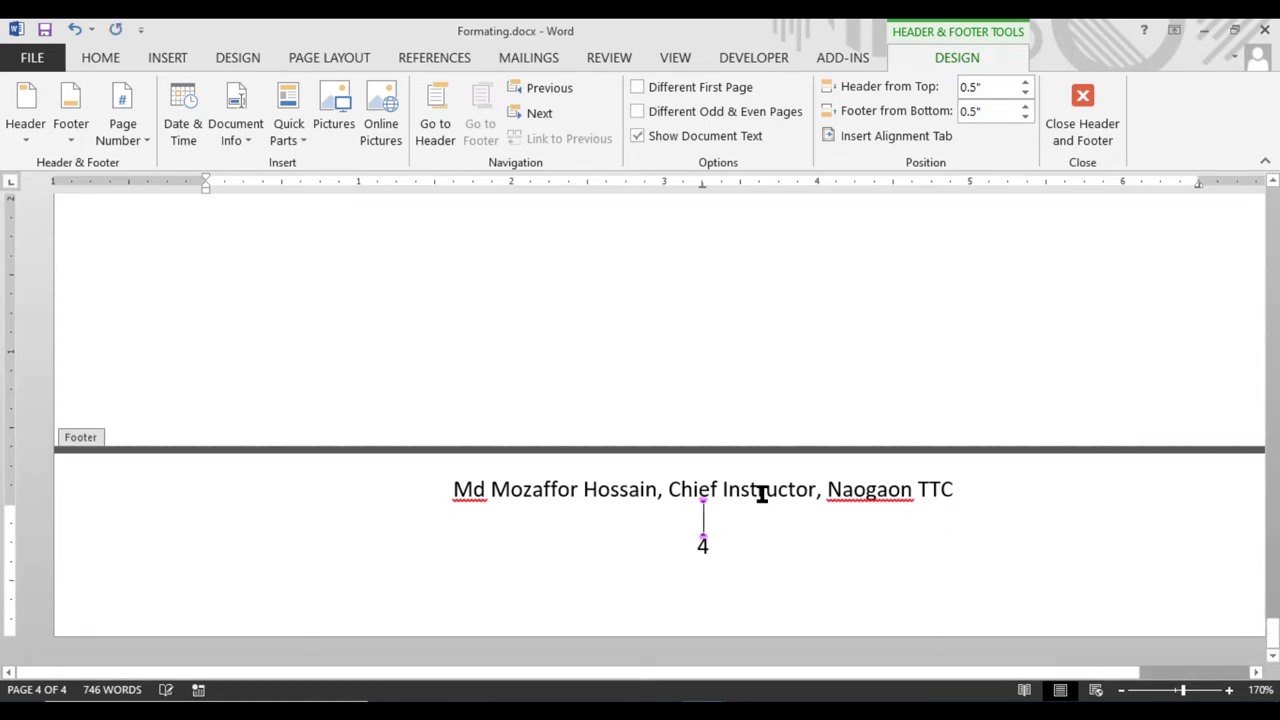
pyautogui.click(253, 145)
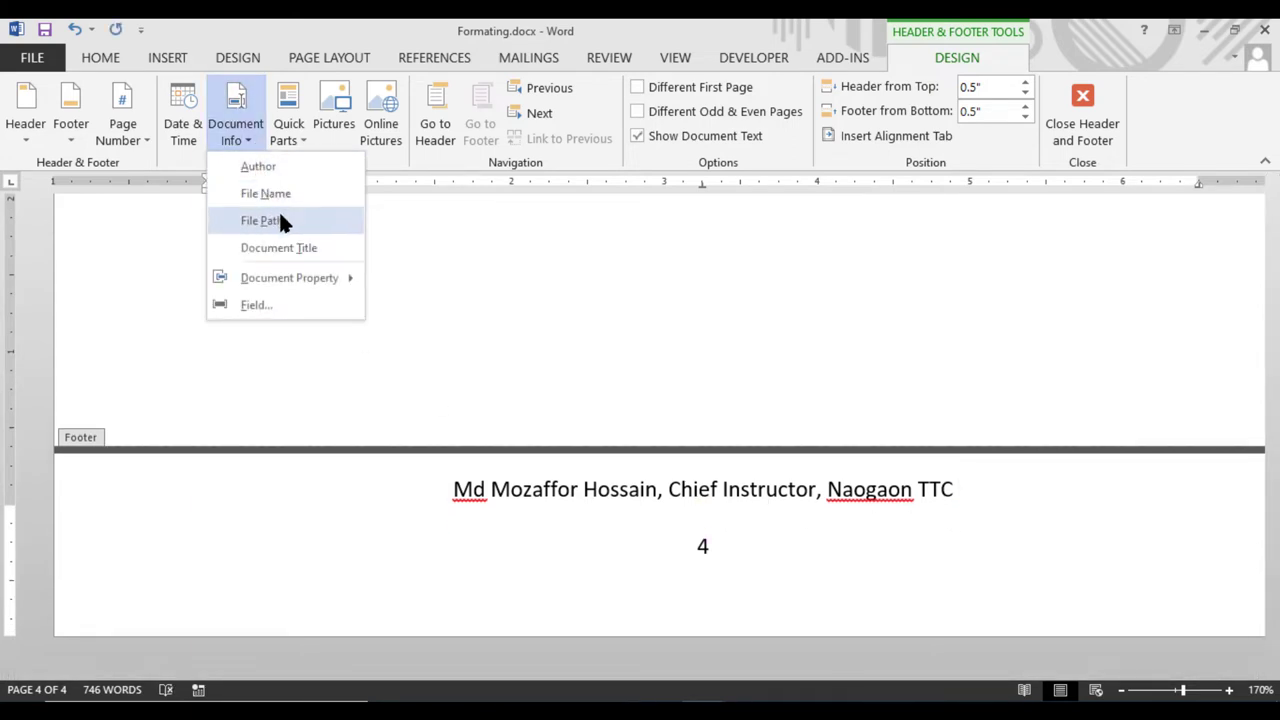
pyautogui.click(292, 247)
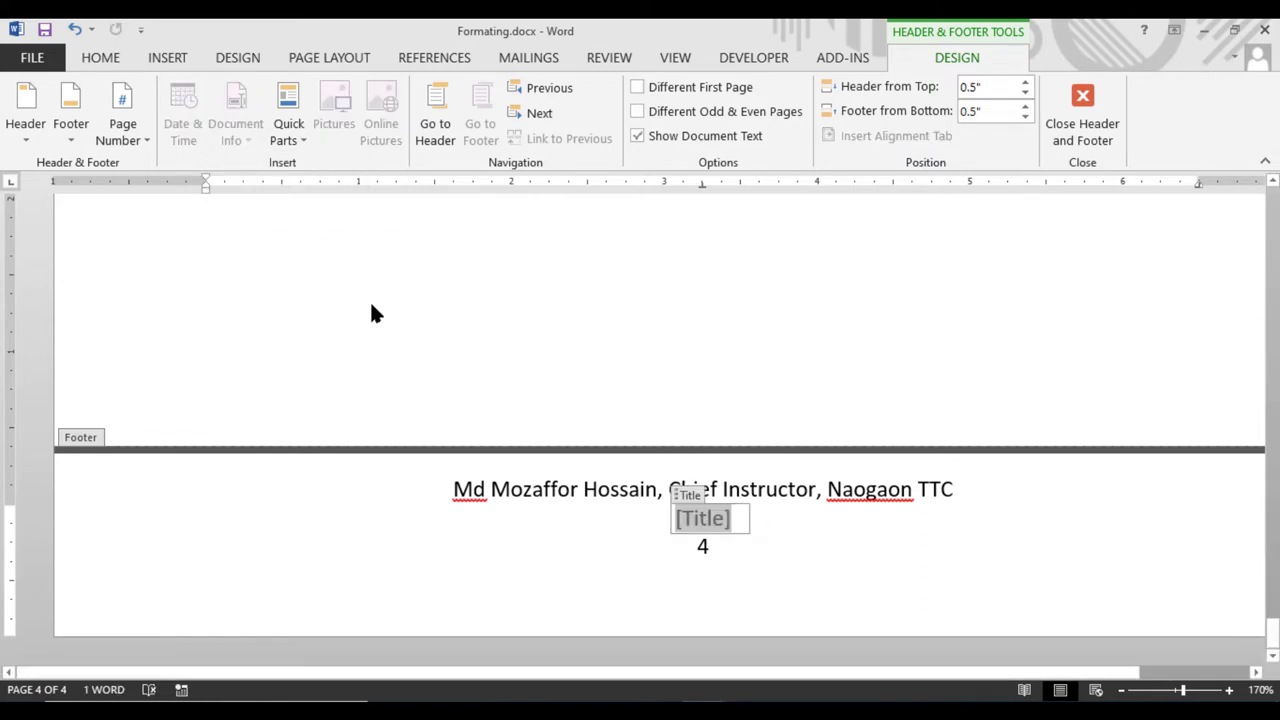
pyautogui.hotkey('ctrl', 'z')
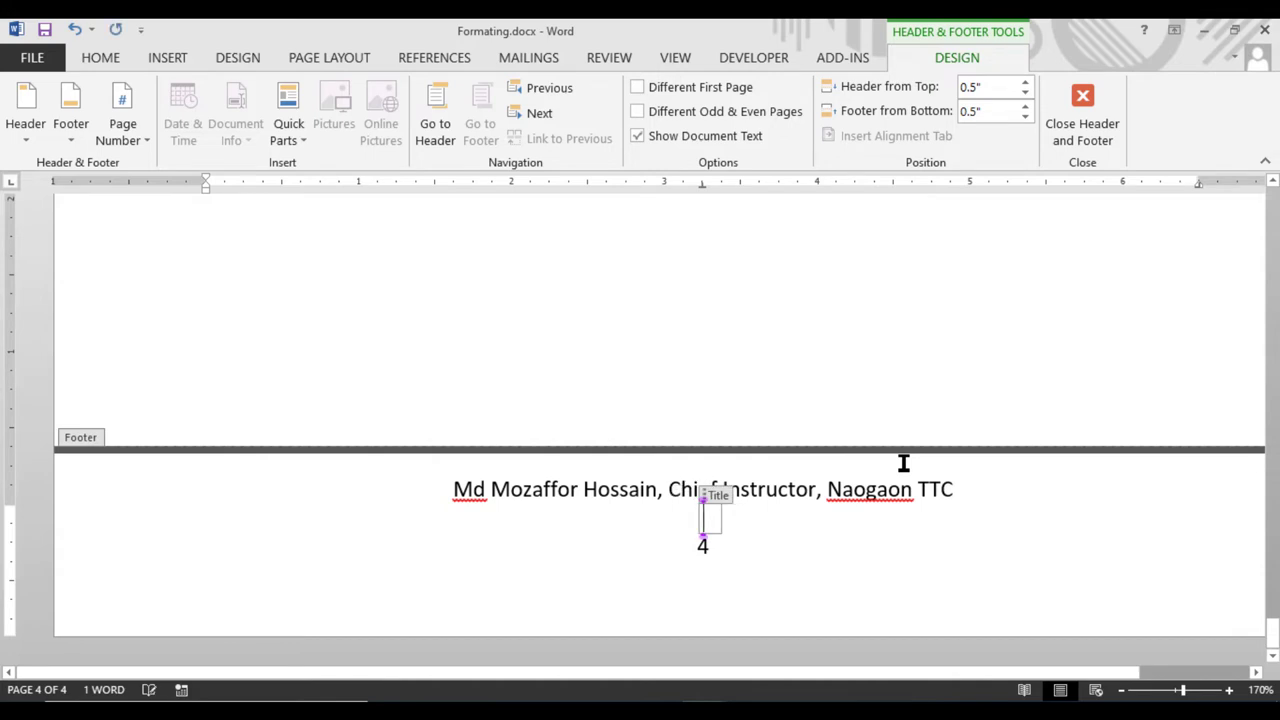
pyautogui.hotkey('ctrl', 'z')
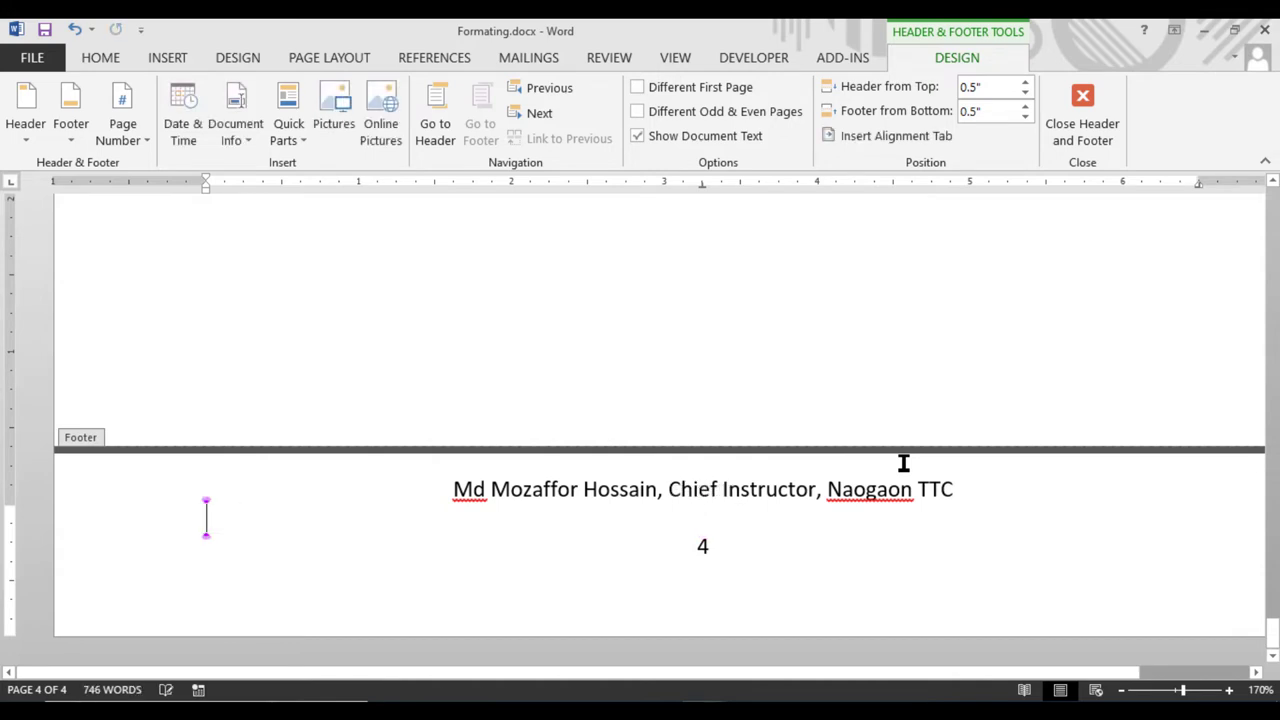
# Insert the date in 'Tuesday, October 25, 2022' format into the footer and exit editing
pyautogui.click(190, 130)
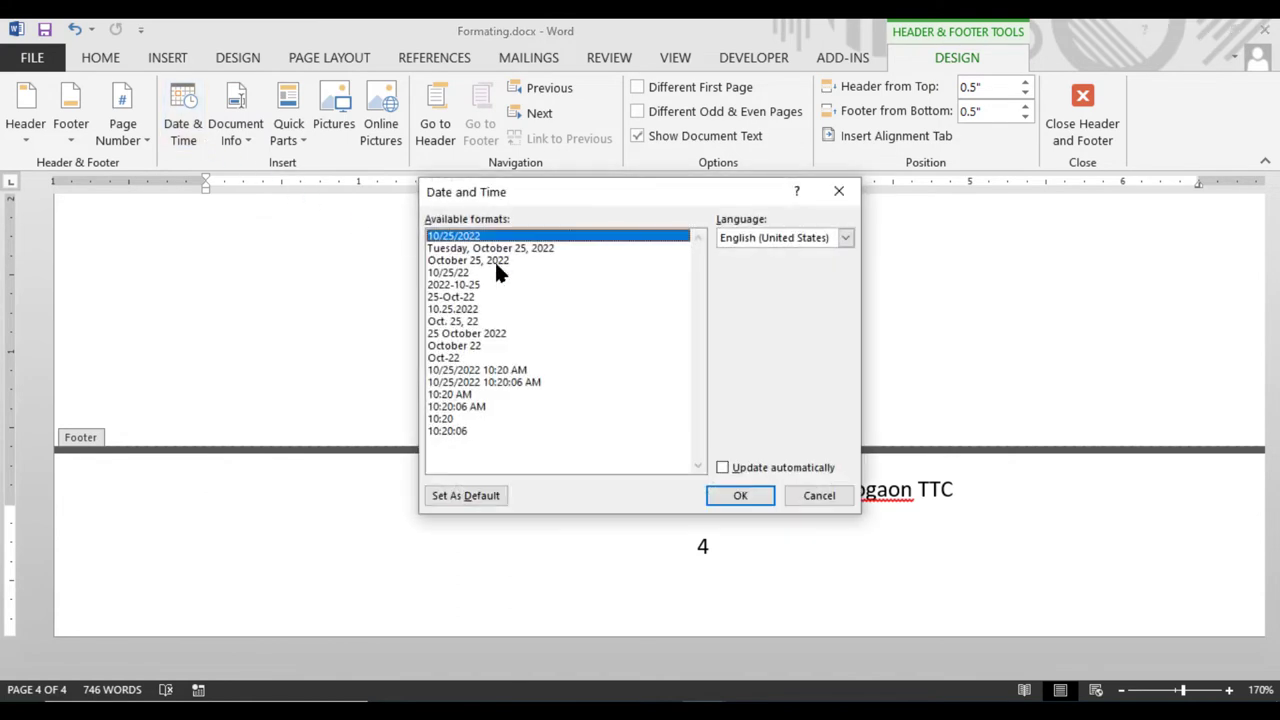
pyautogui.click(505, 249)
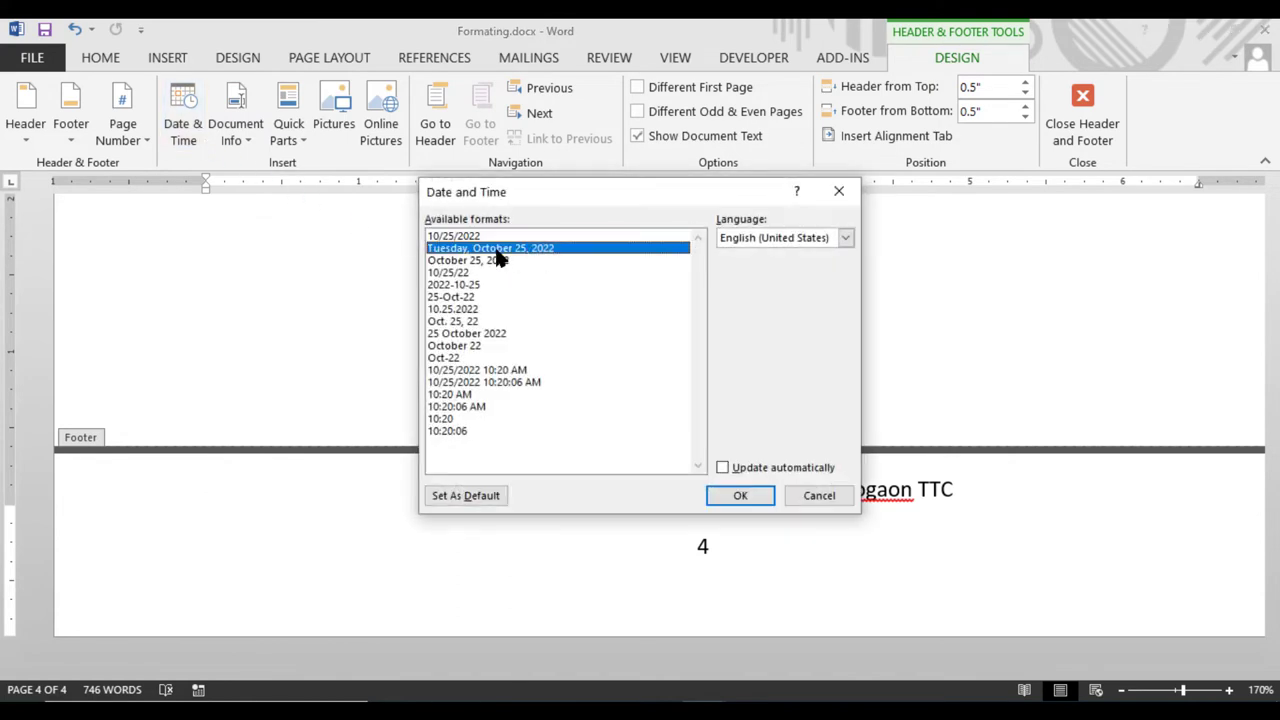
pyautogui.click(742, 493)
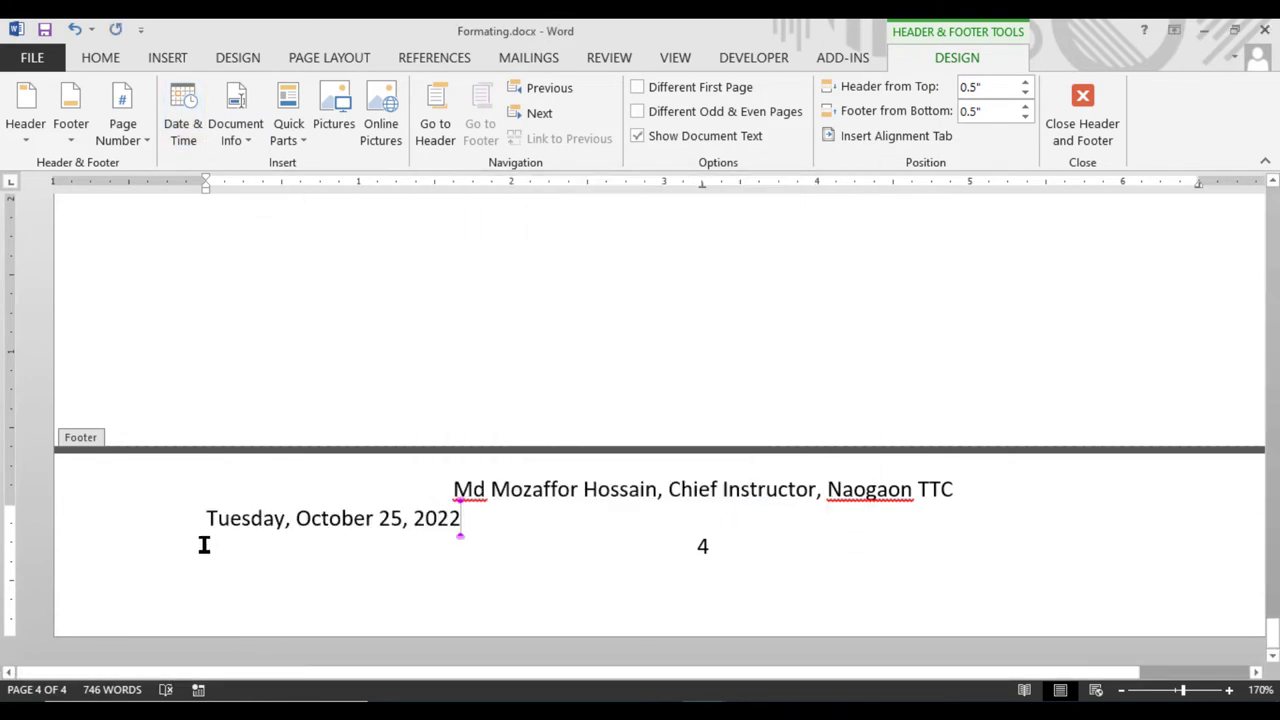
pyautogui.click(1082, 125)
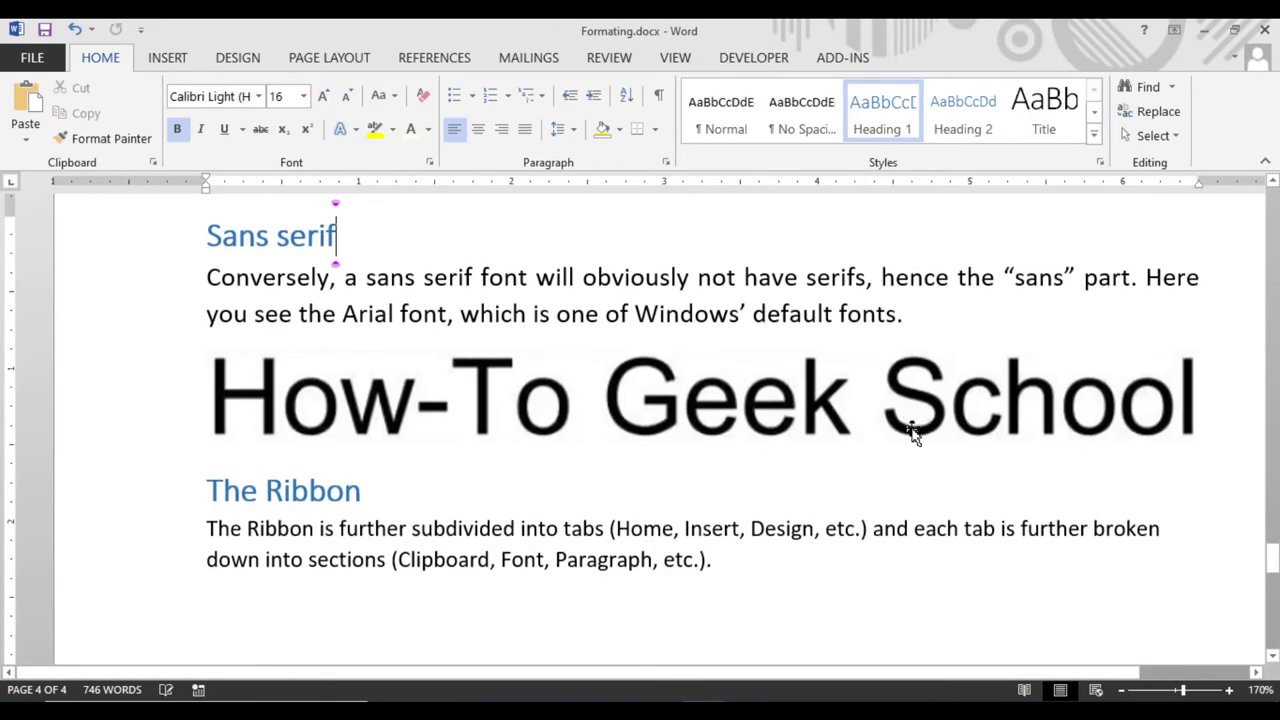
pyautogui.scroll(-3, 899, 505)
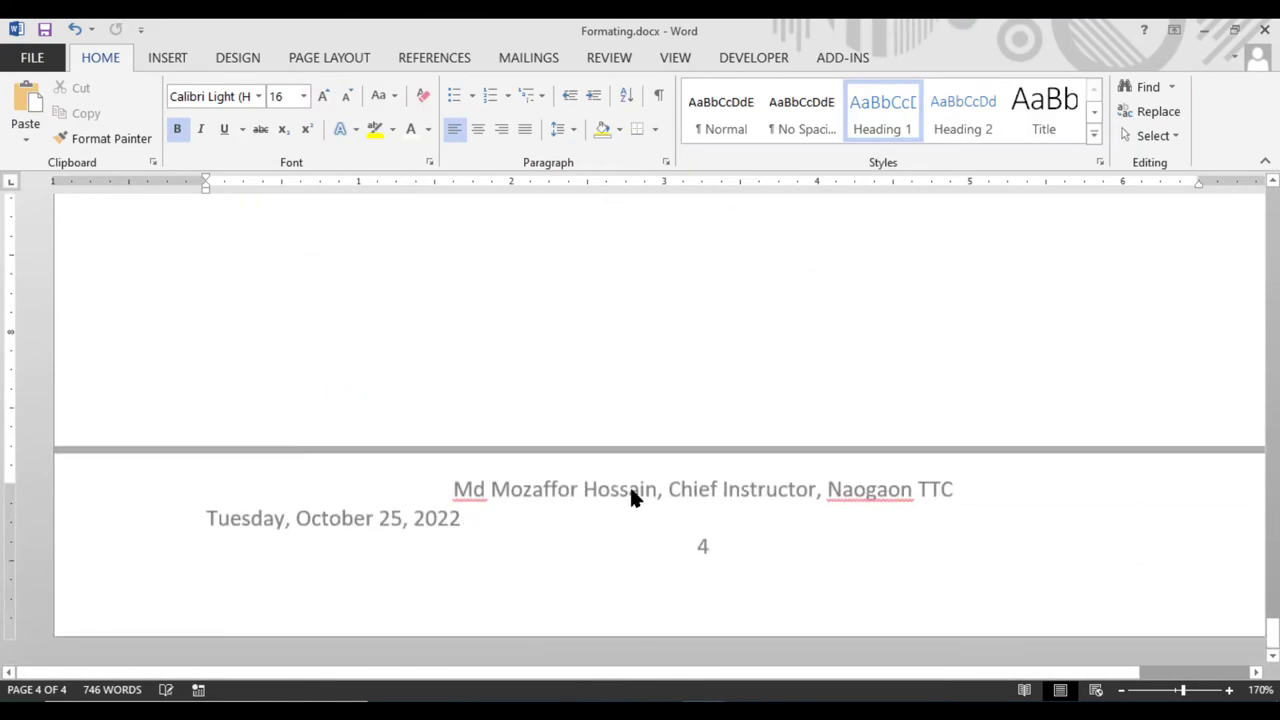
# Delete the date line from the page 4 footer, then cancel the Date & Time dialog
pyautogui.rightClick(517, 530)
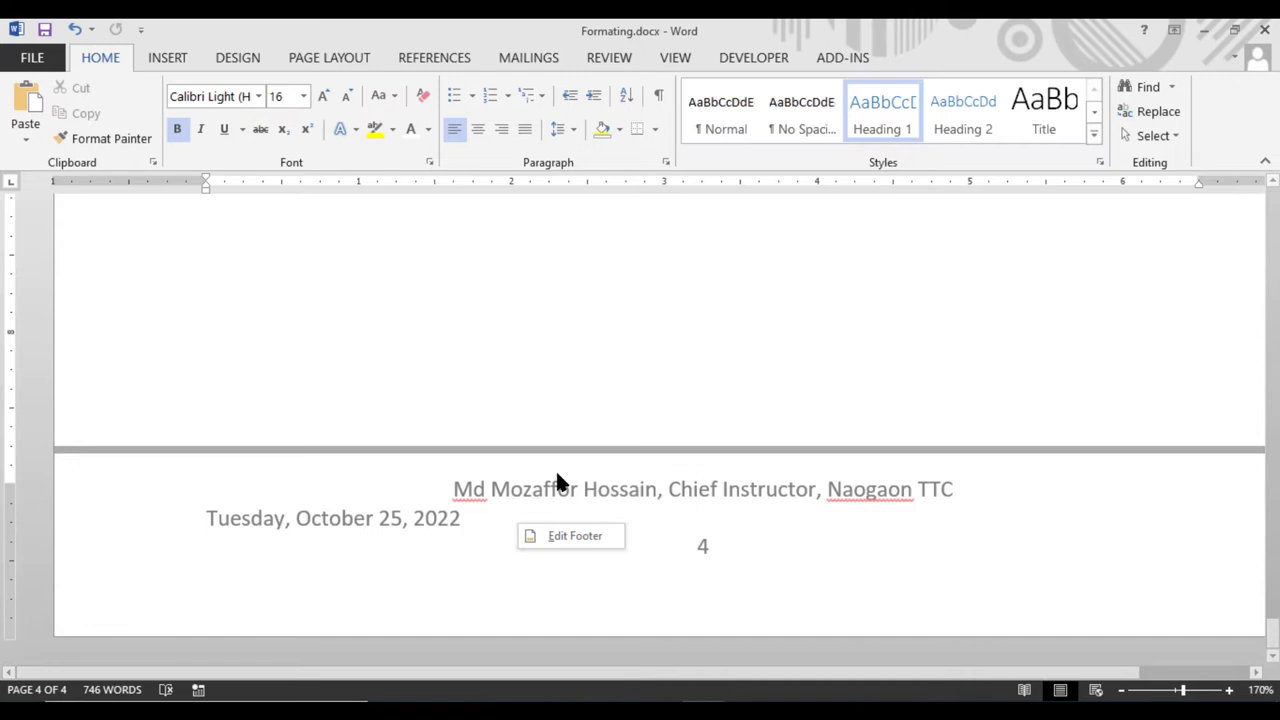
pyautogui.click(585, 537)
pyautogui.moveTo(466, 520); pyautogui.dragTo(171, 528)
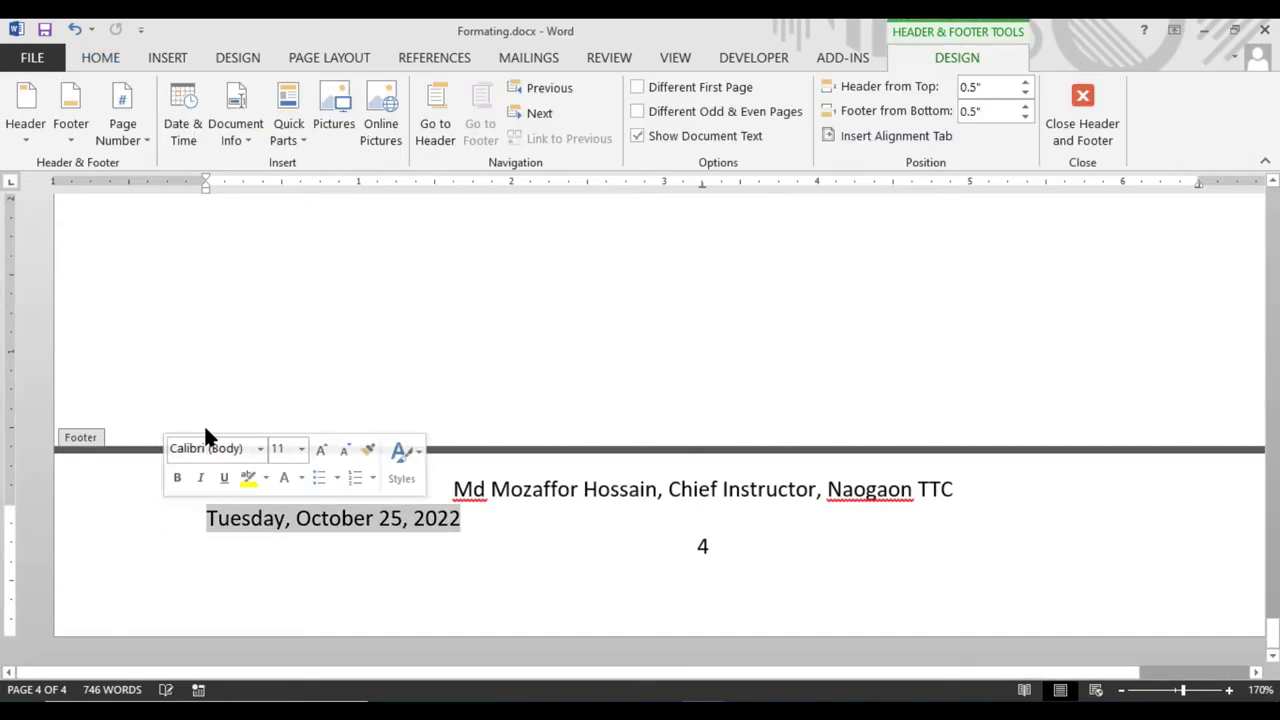
pyautogui.press('Delete')
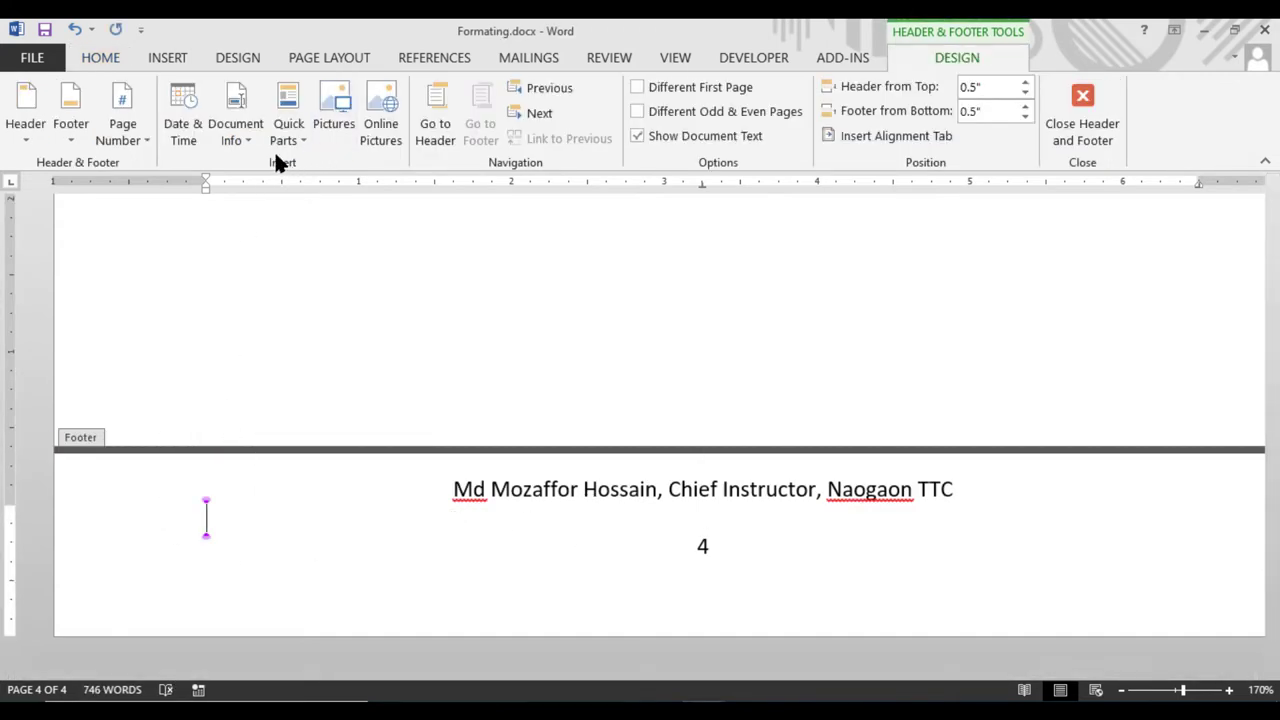
pyautogui.click(244, 139)
pyautogui.click(199, 142)
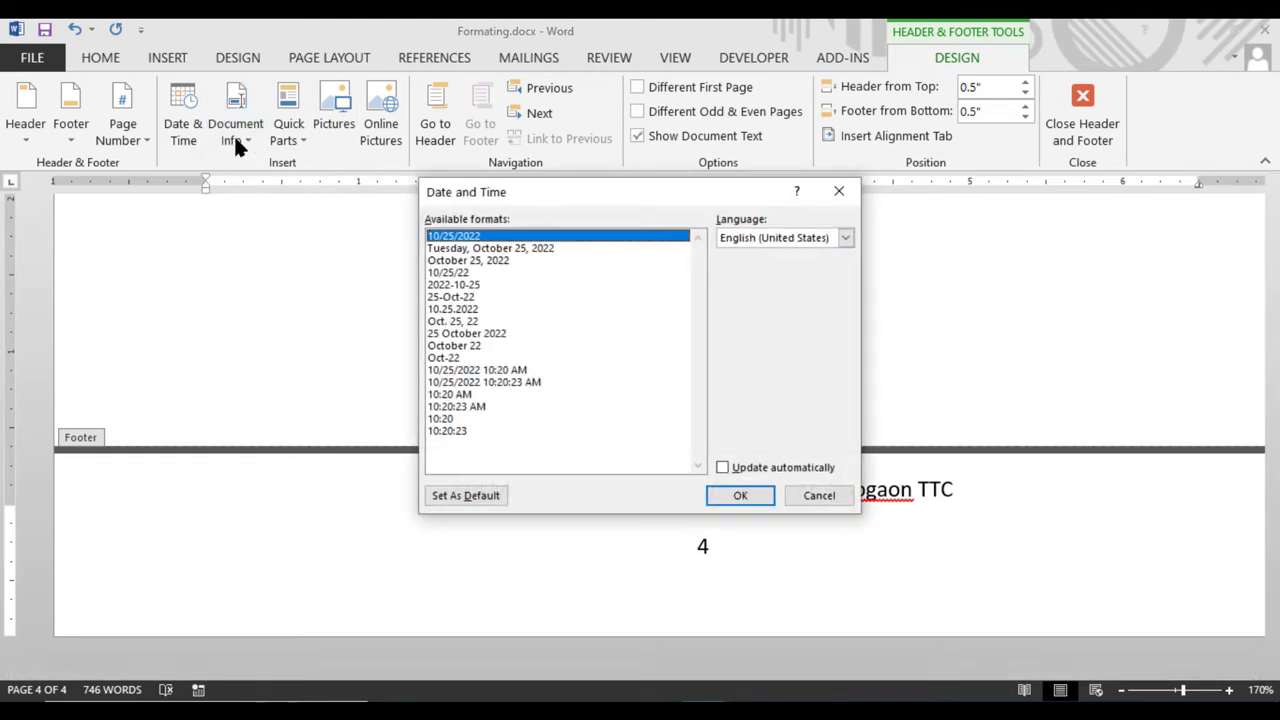
pyautogui.click(820, 495)
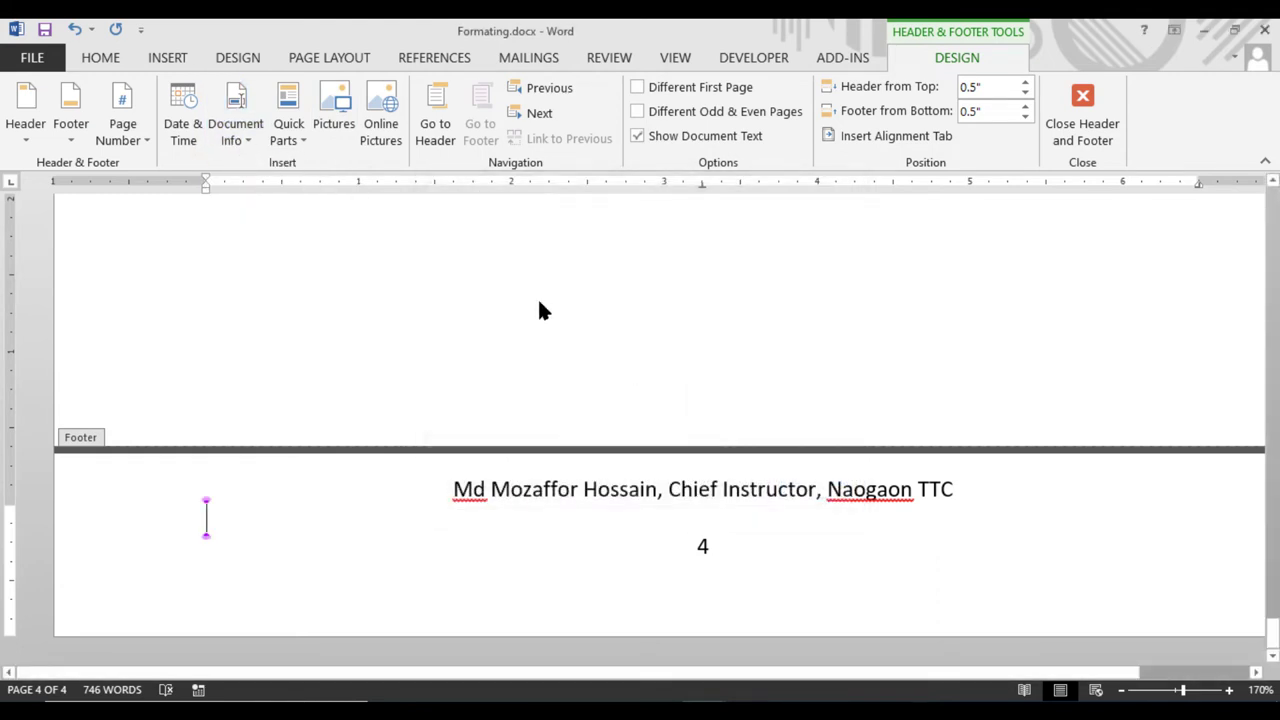
# Browse the Quick Parts, Footer and Header galleries, then close header and footer editing
pyautogui.click(293, 130)
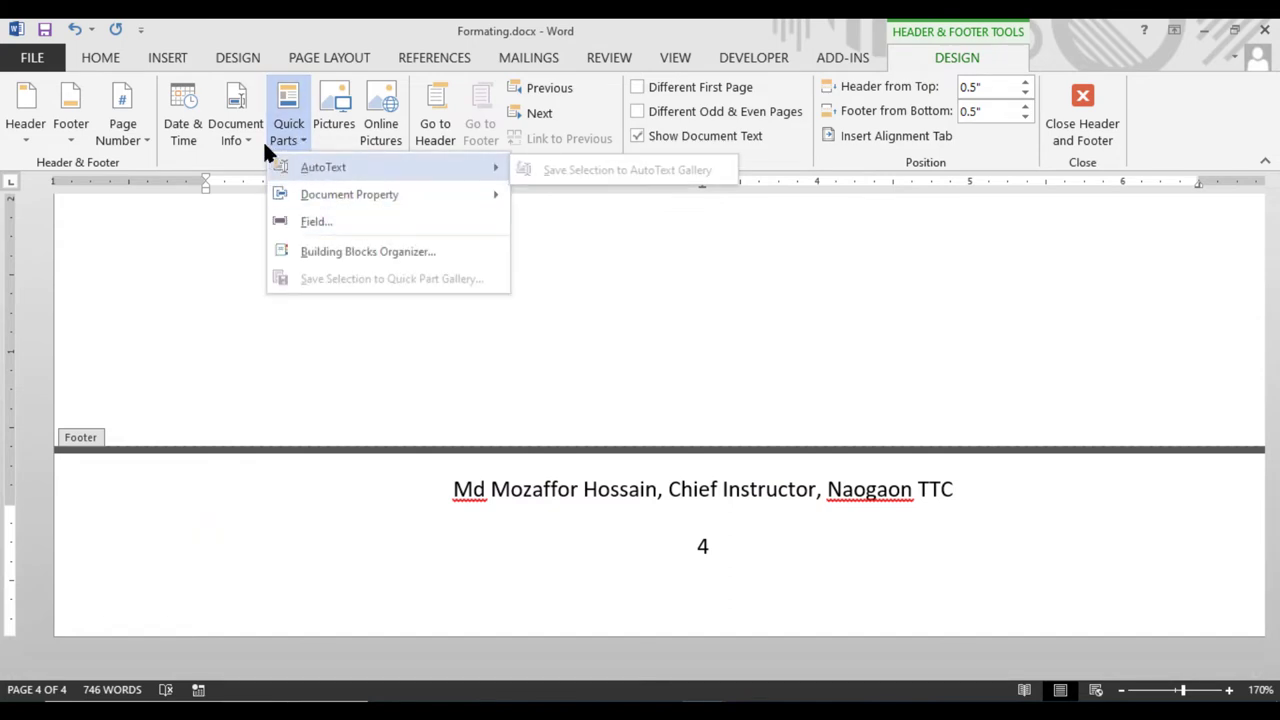
pyautogui.click(68, 121)
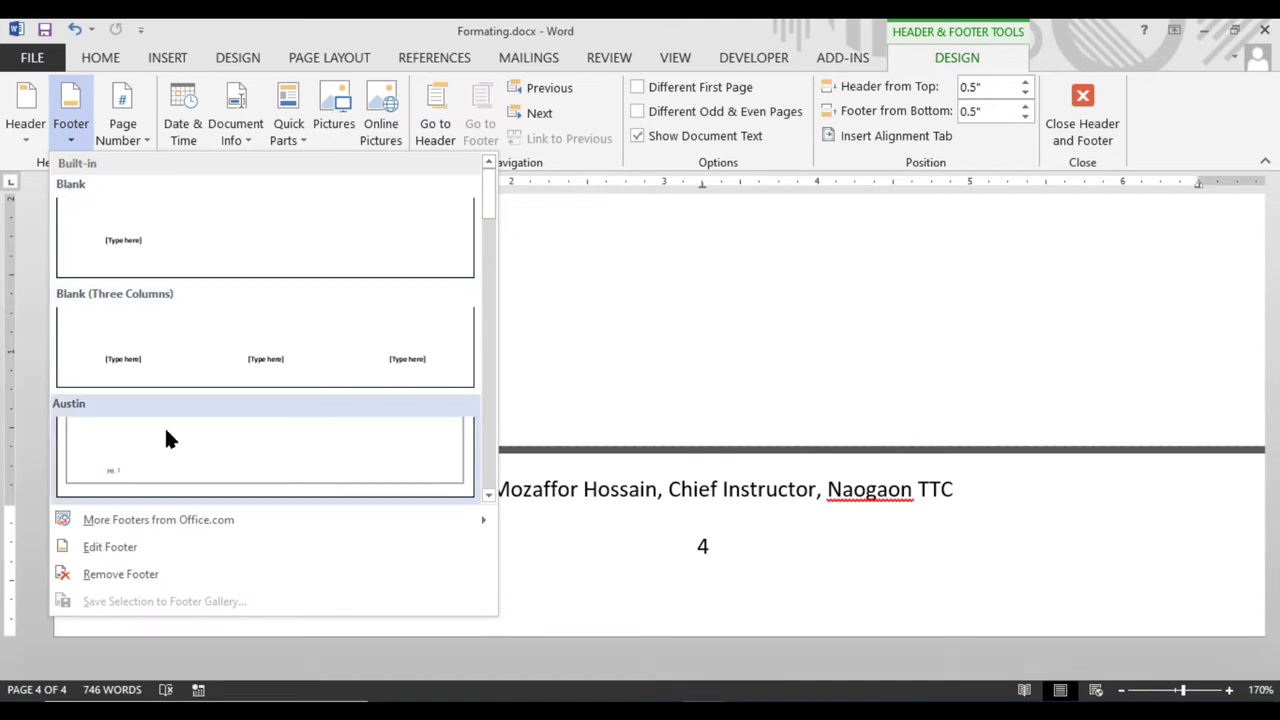
pyautogui.click(27, 140)
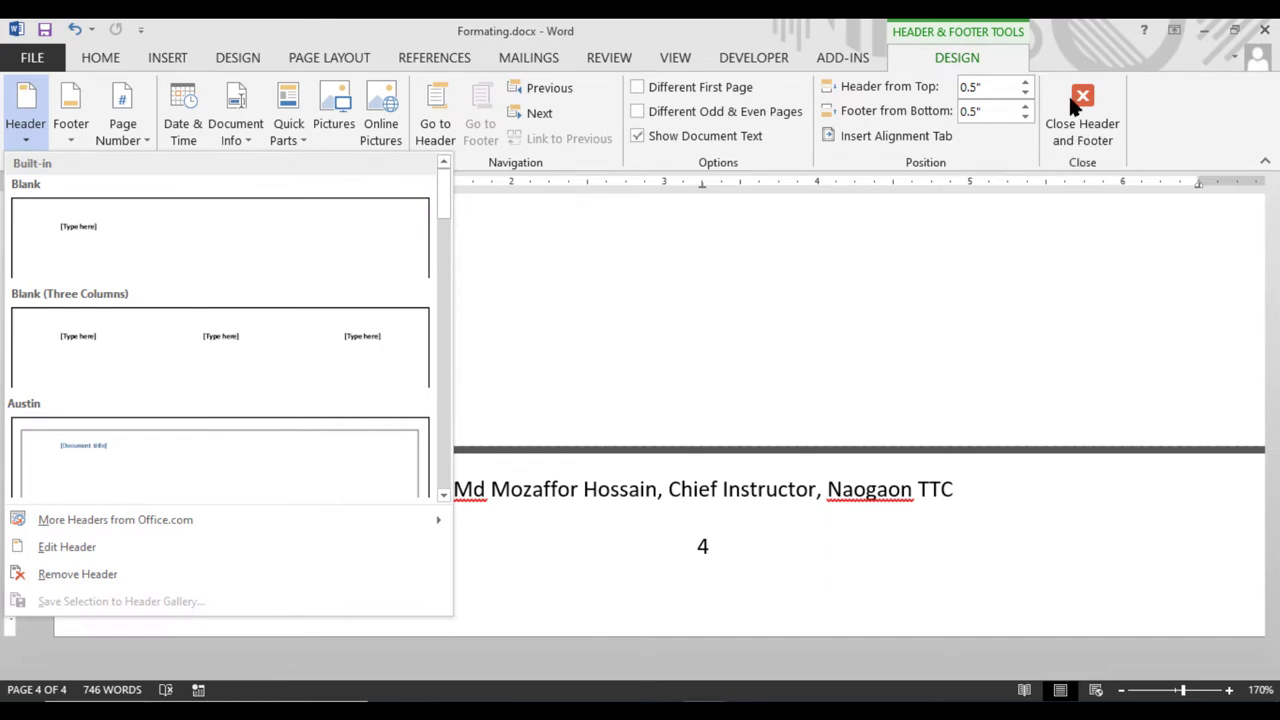
pyautogui.click(104, 60)
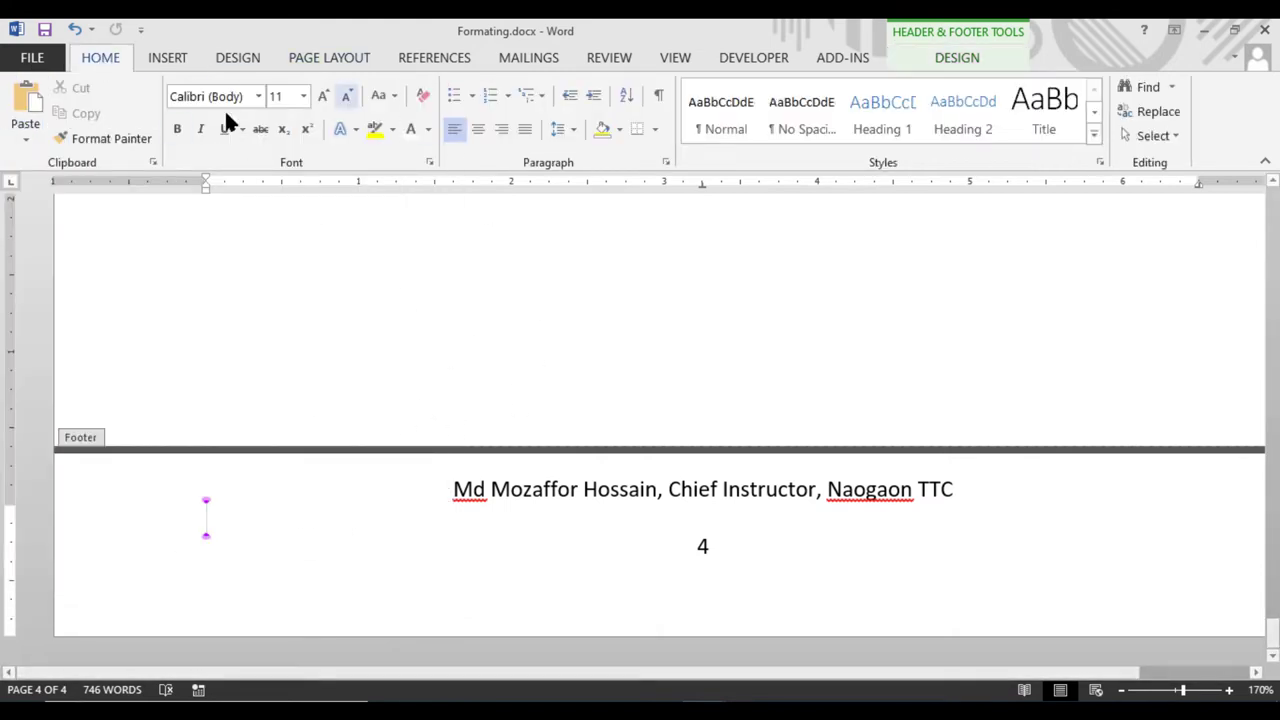
pyautogui.click(958, 57)
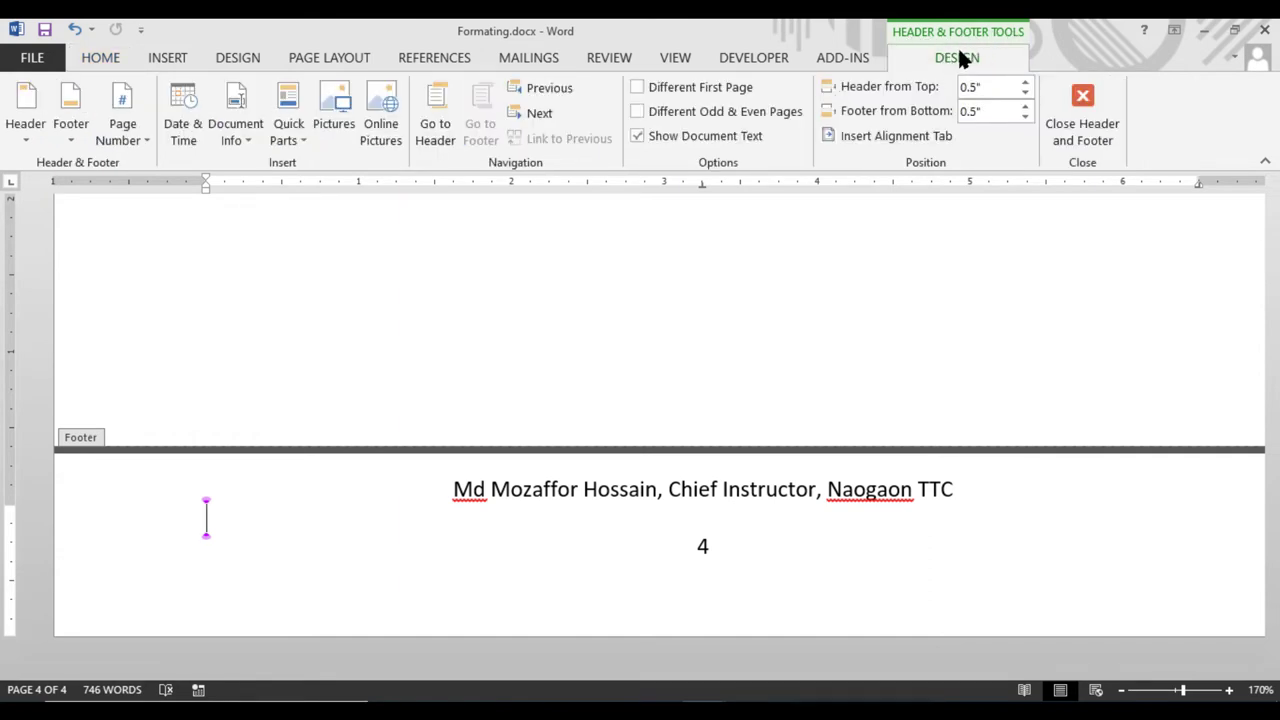
pyautogui.click(1082, 140)
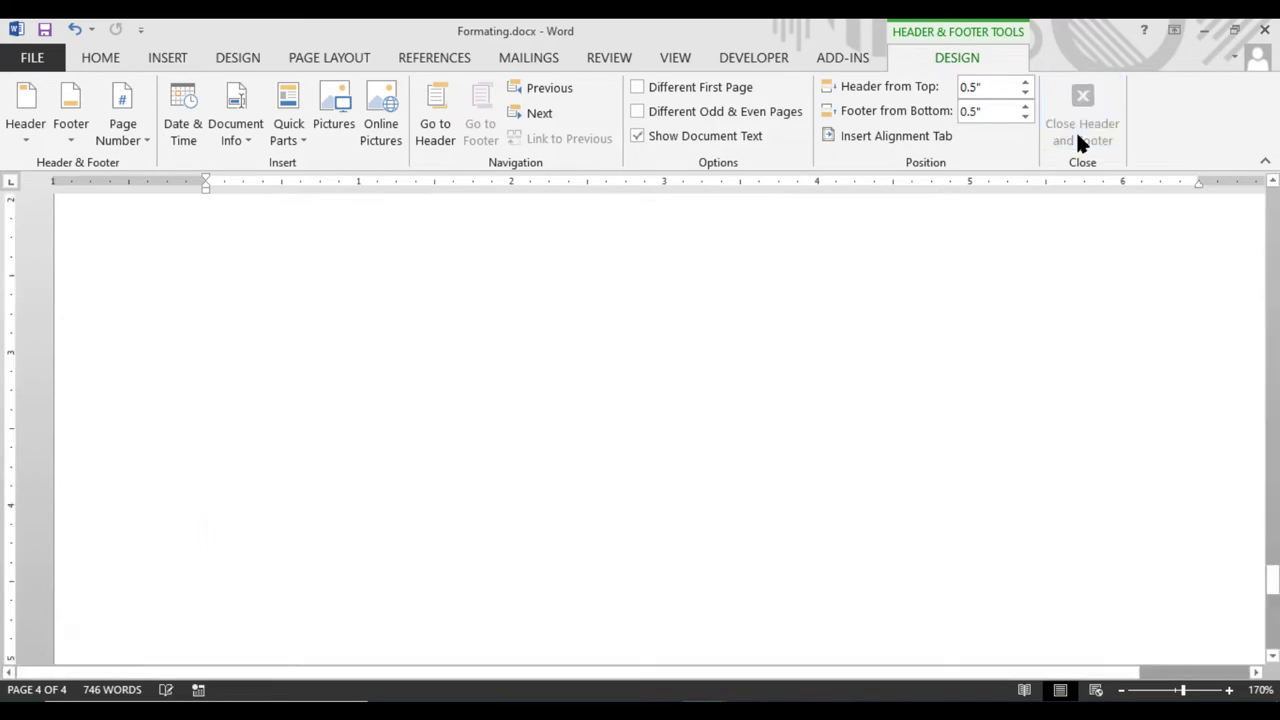
pyautogui.scroll(6, 760, 400)
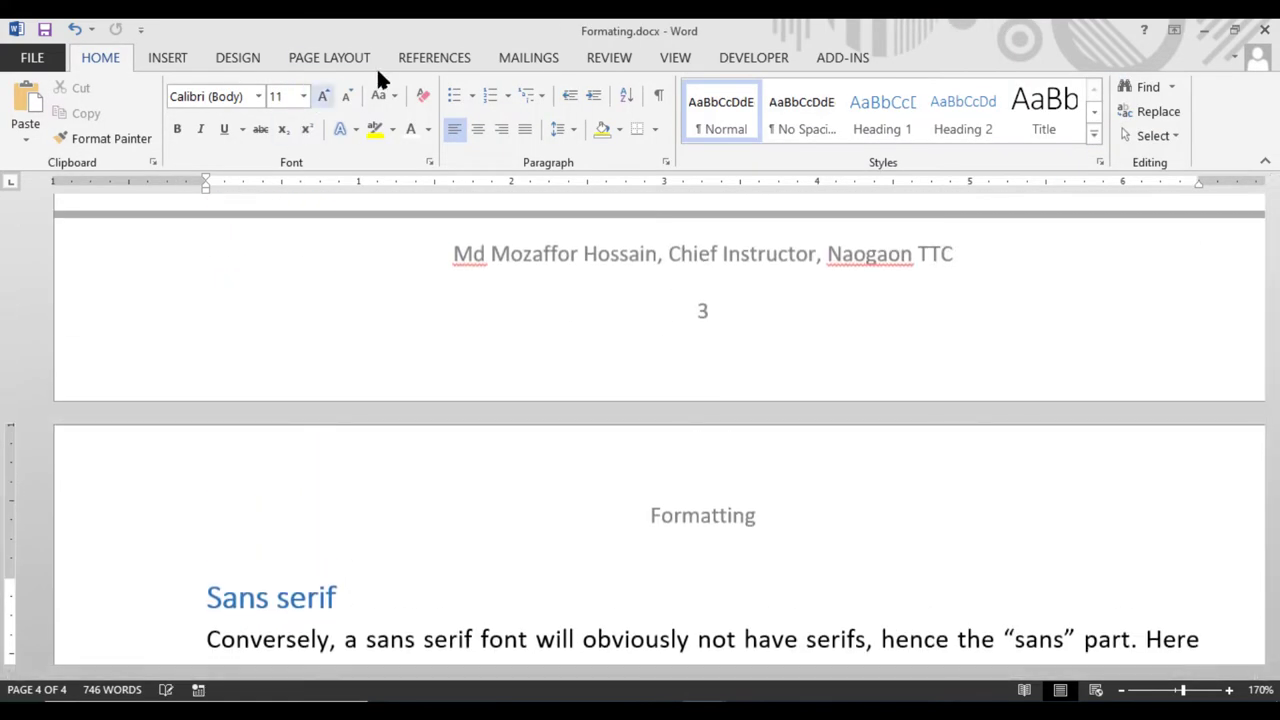
pyautogui.click(326, 58)
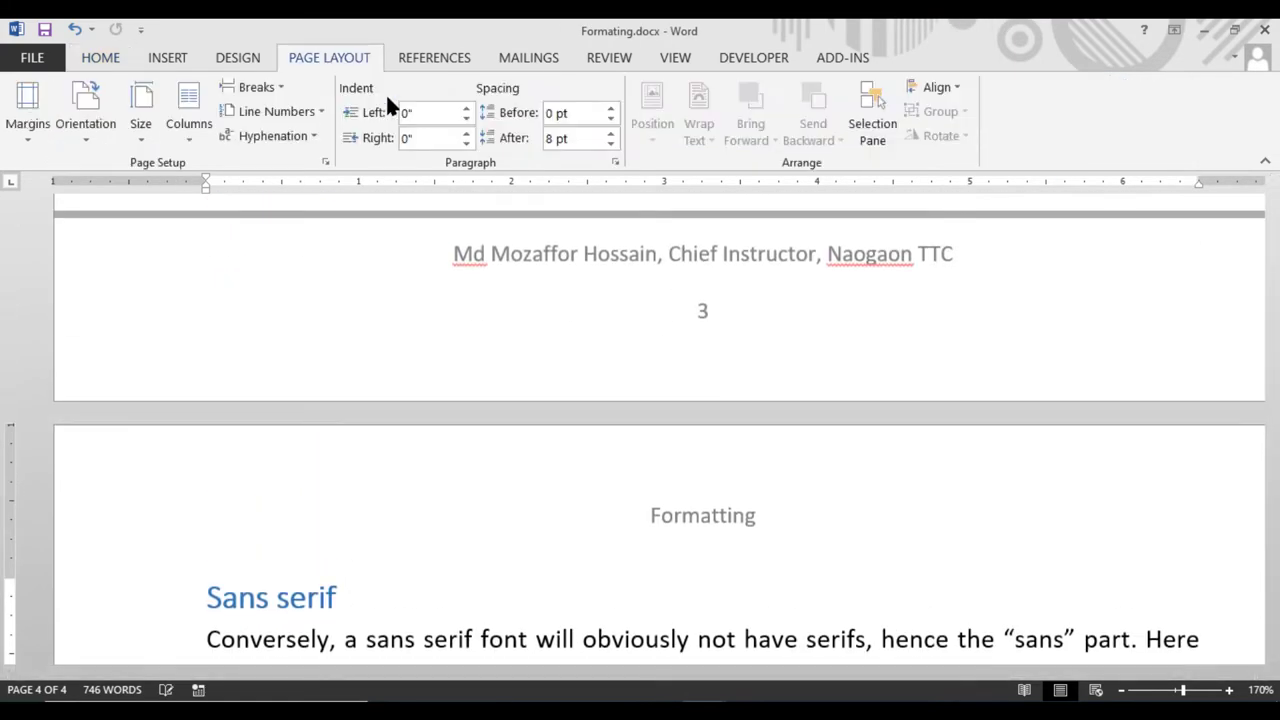
pyautogui.click(615, 162)
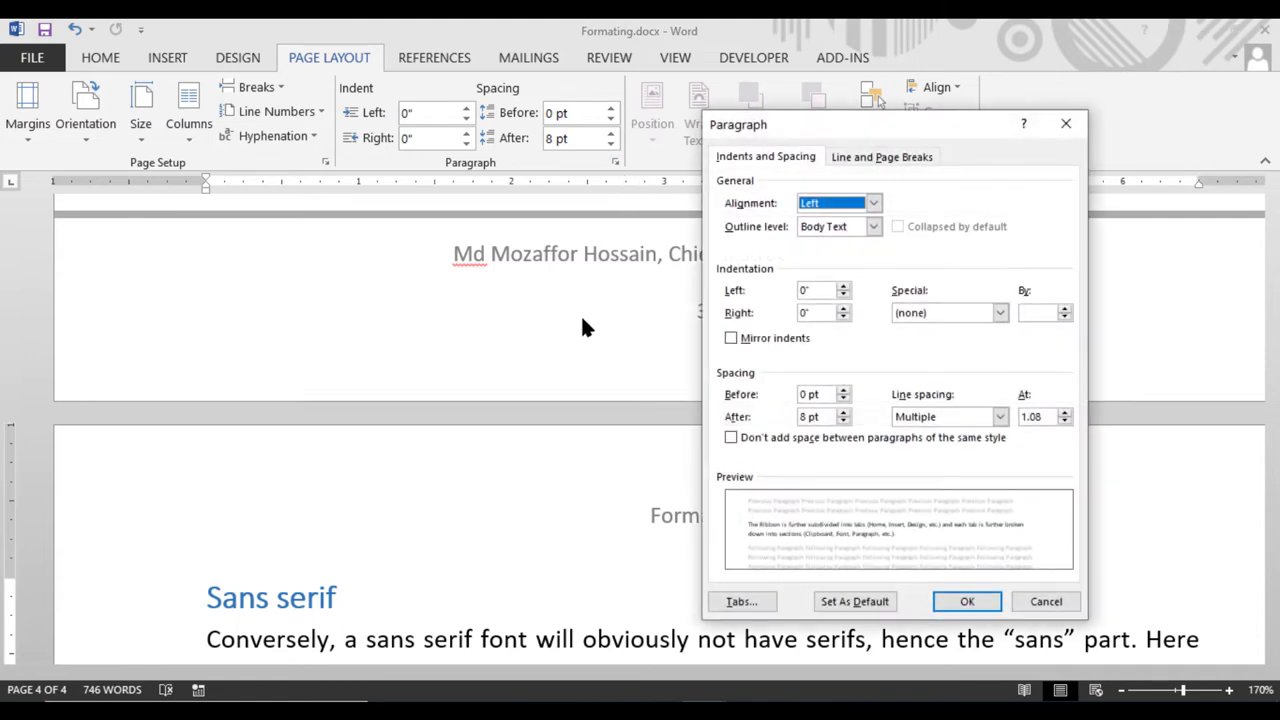
pyautogui.click(1040, 603)
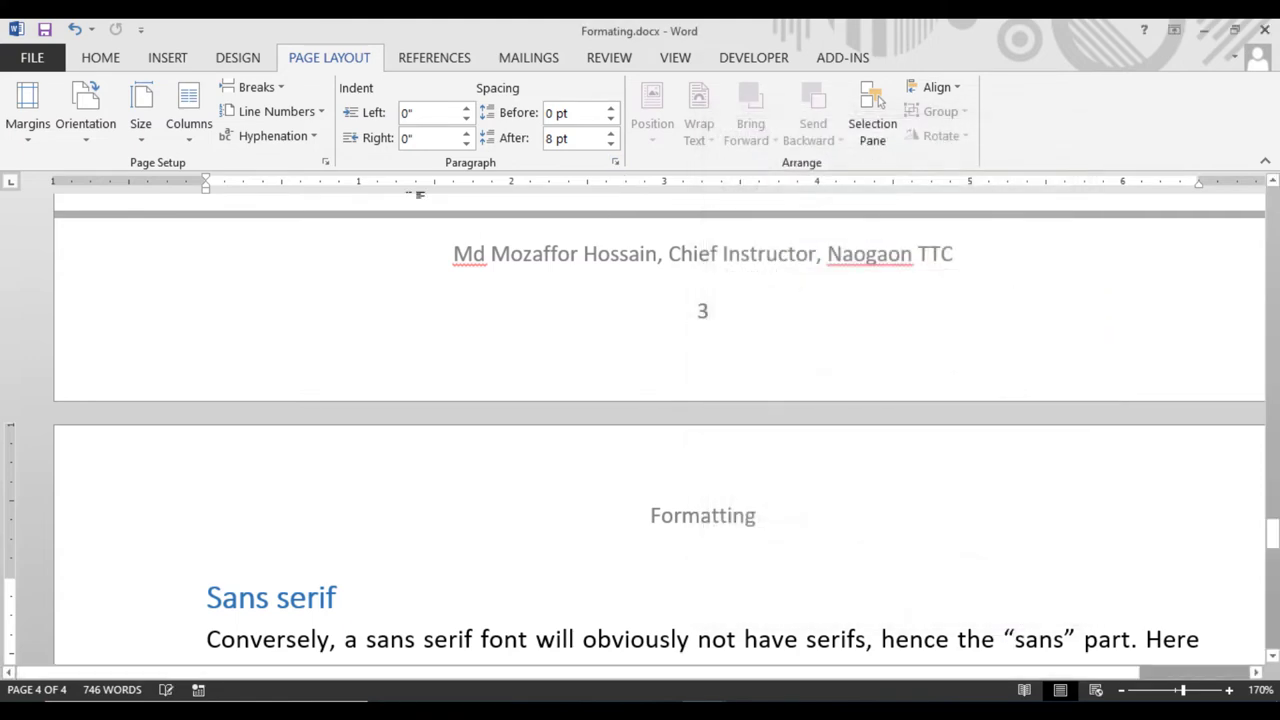
pyautogui.click(325, 162)
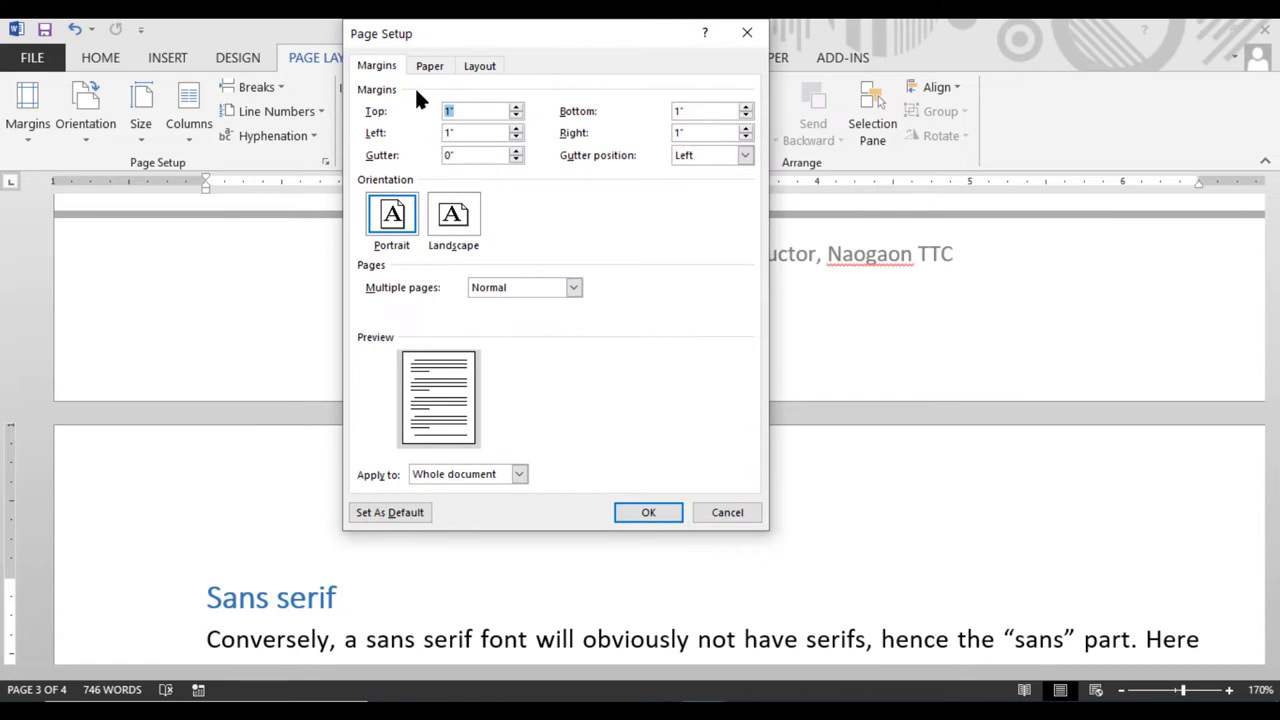
pyautogui.click(481, 68)
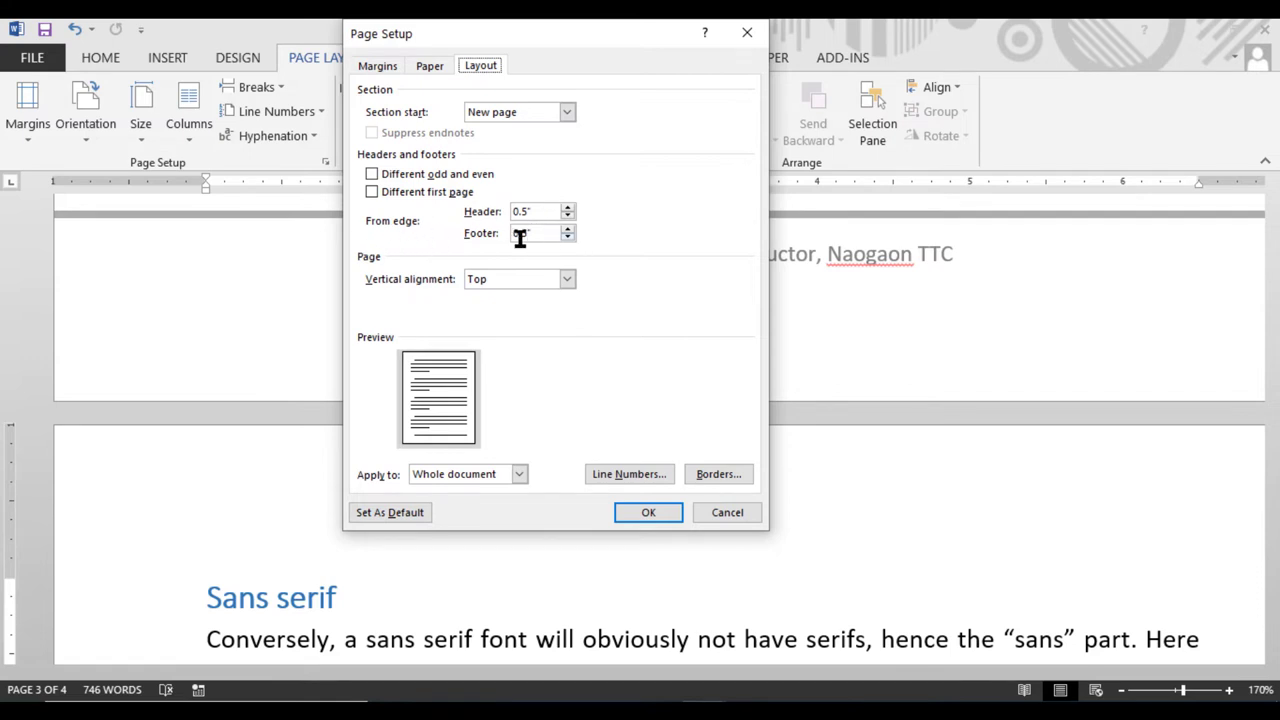
pyautogui.click(370, 175)
pyautogui.click(368, 192)
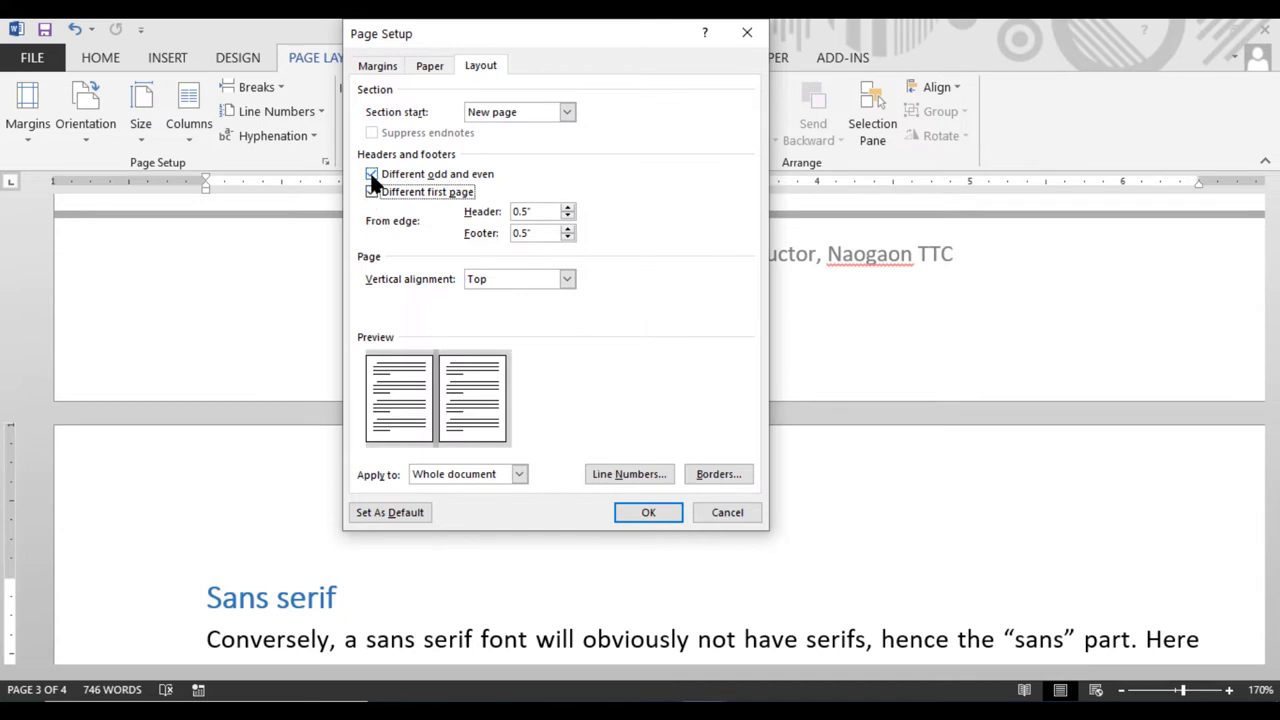
pyautogui.click(371, 175)
pyautogui.click(368, 190)
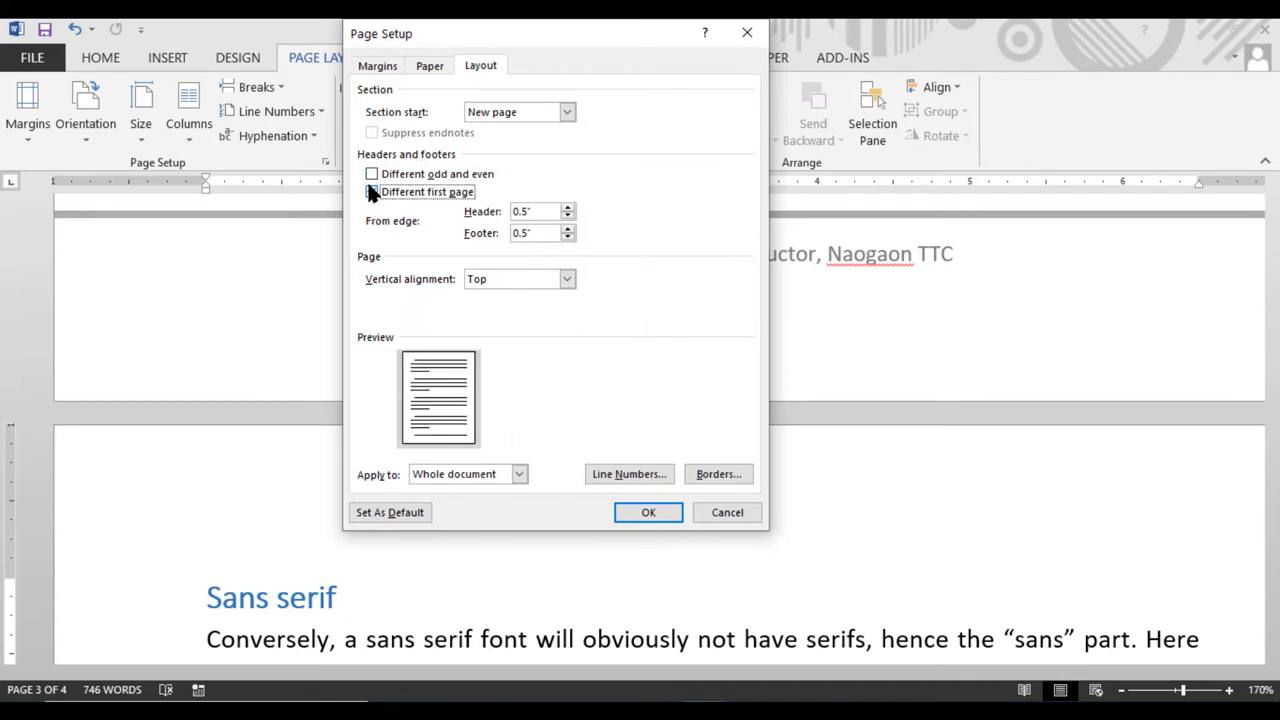
pyautogui.click(371, 175)
pyautogui.click(368, 191)
pyautogui.click(368, 191)
pyautogui.click(371, 175)
pyautogui.click(570, 112)
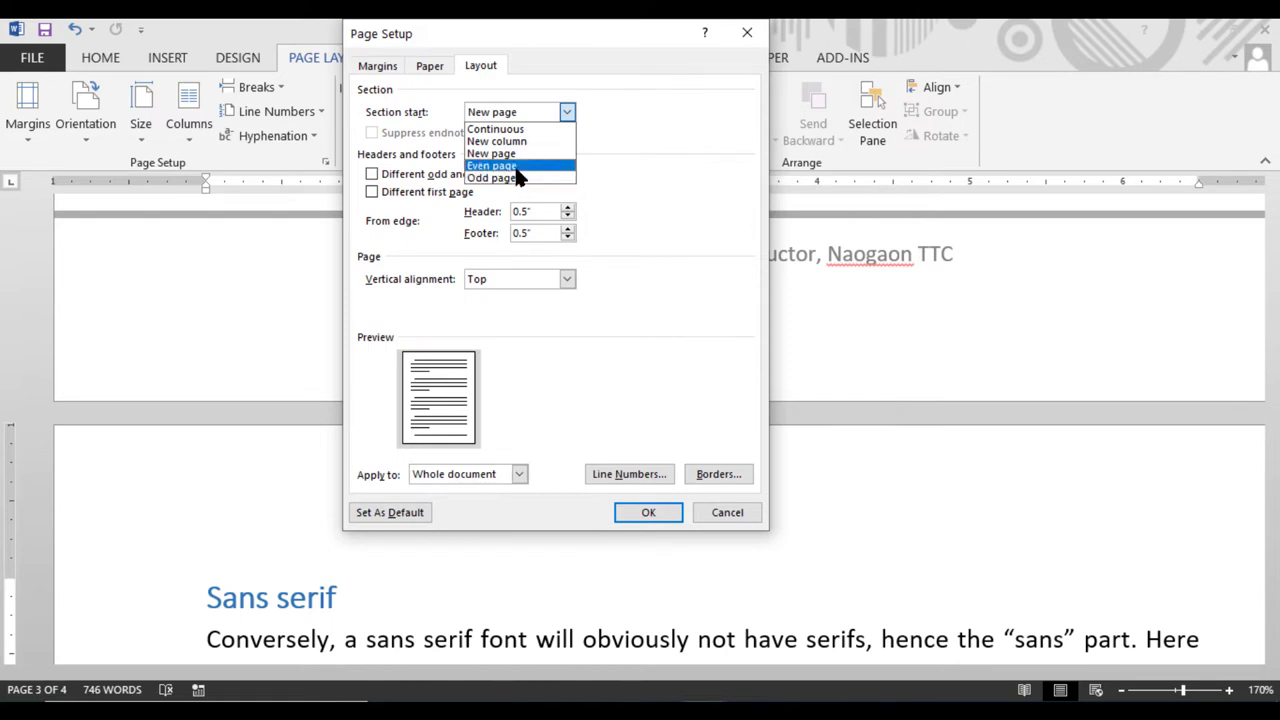
pyautogui.click(661, 165)
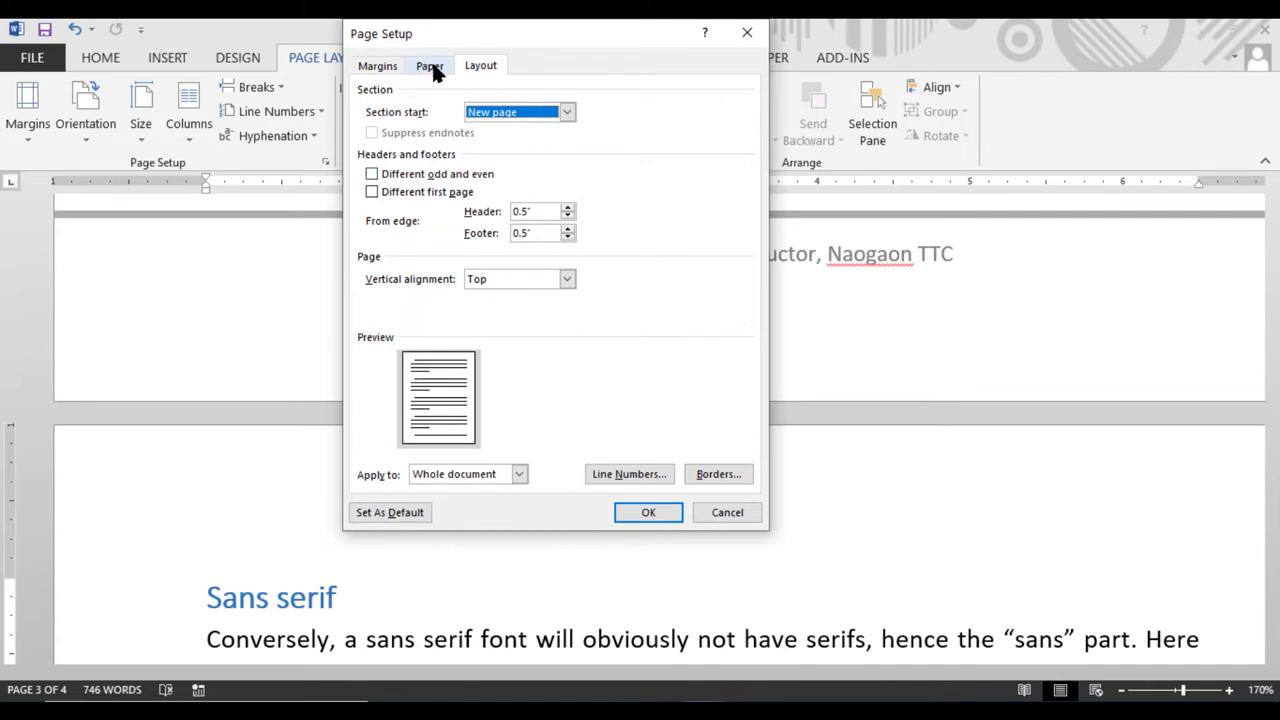
pyautogui.click(372, 174)
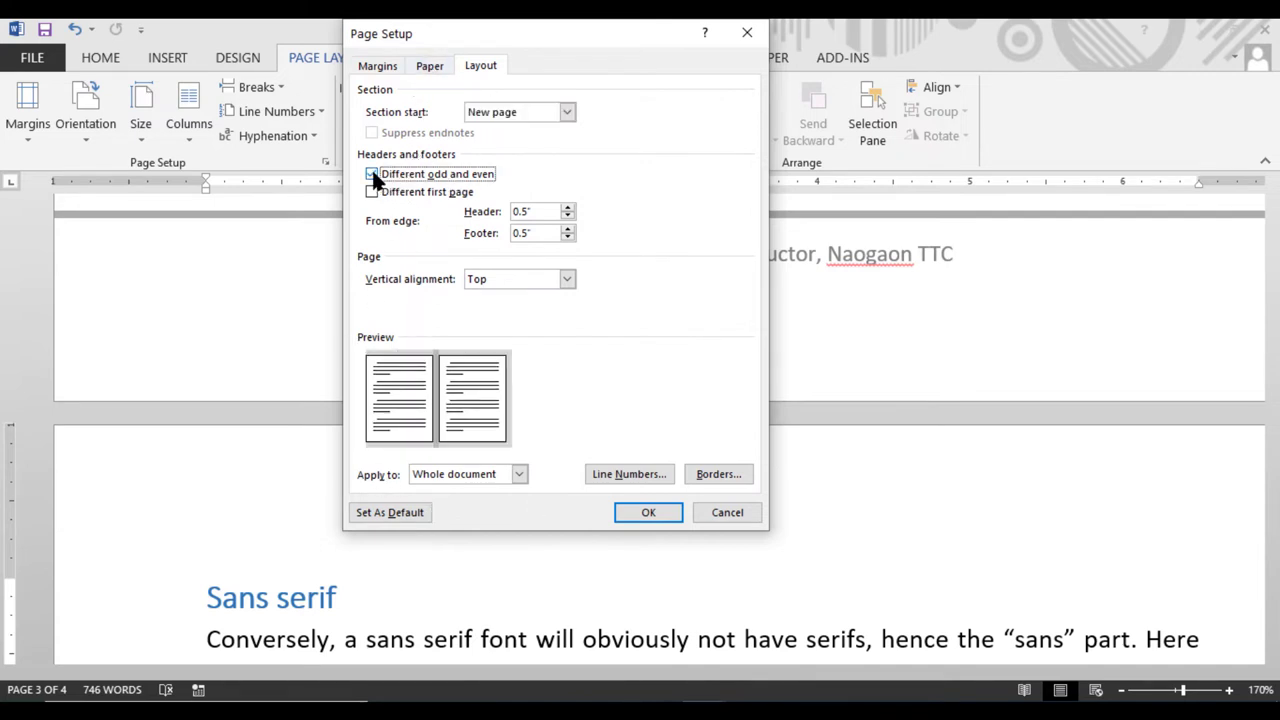
pyautogui.click(372, 192)
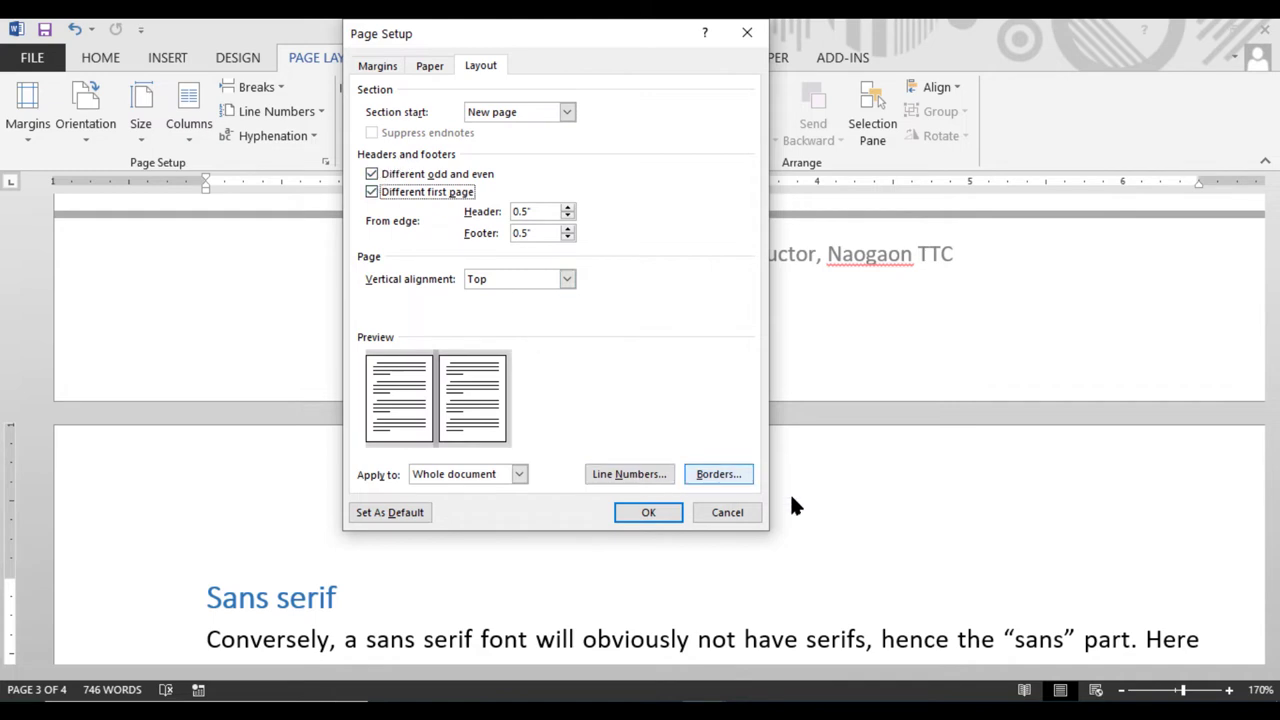
pyautogui.click(735, 514)
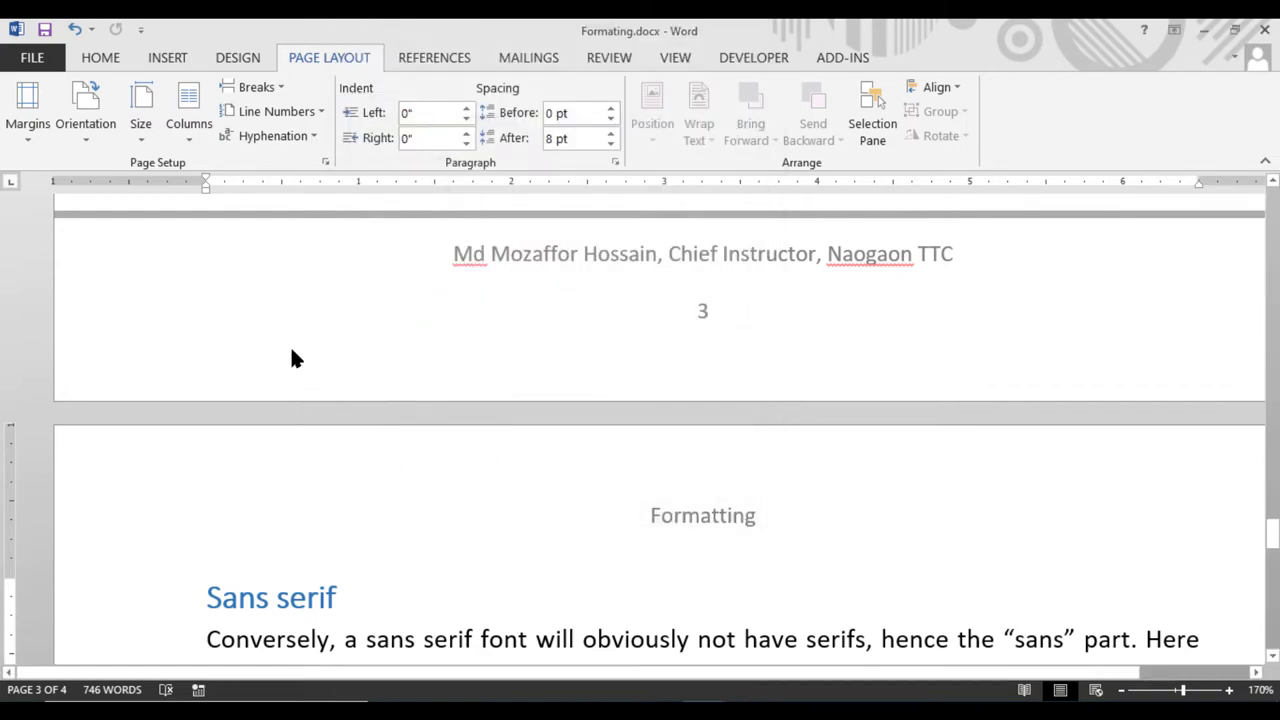
# Show the Insert tab and try the ribbon KeyTips, briefly switching to Add-ins and back
pyautogui.click(160, 57)
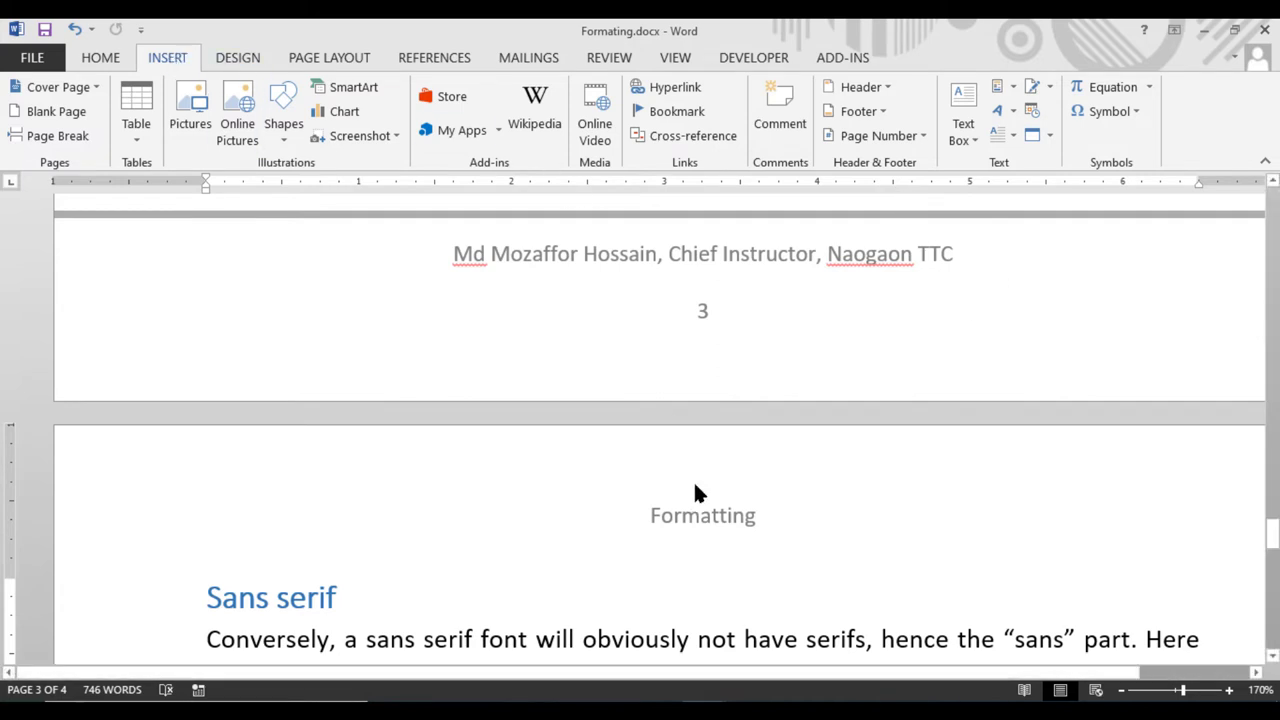
pyautogui.press('alt')
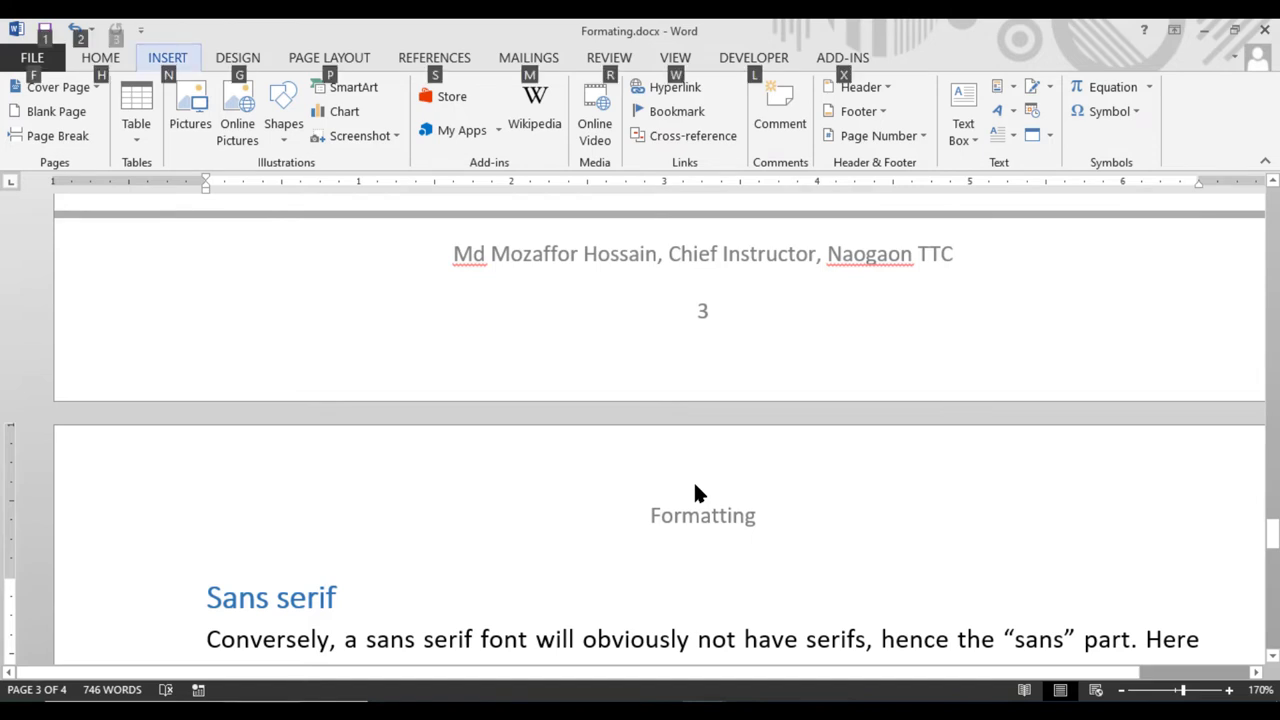
pyautogui.press('x')
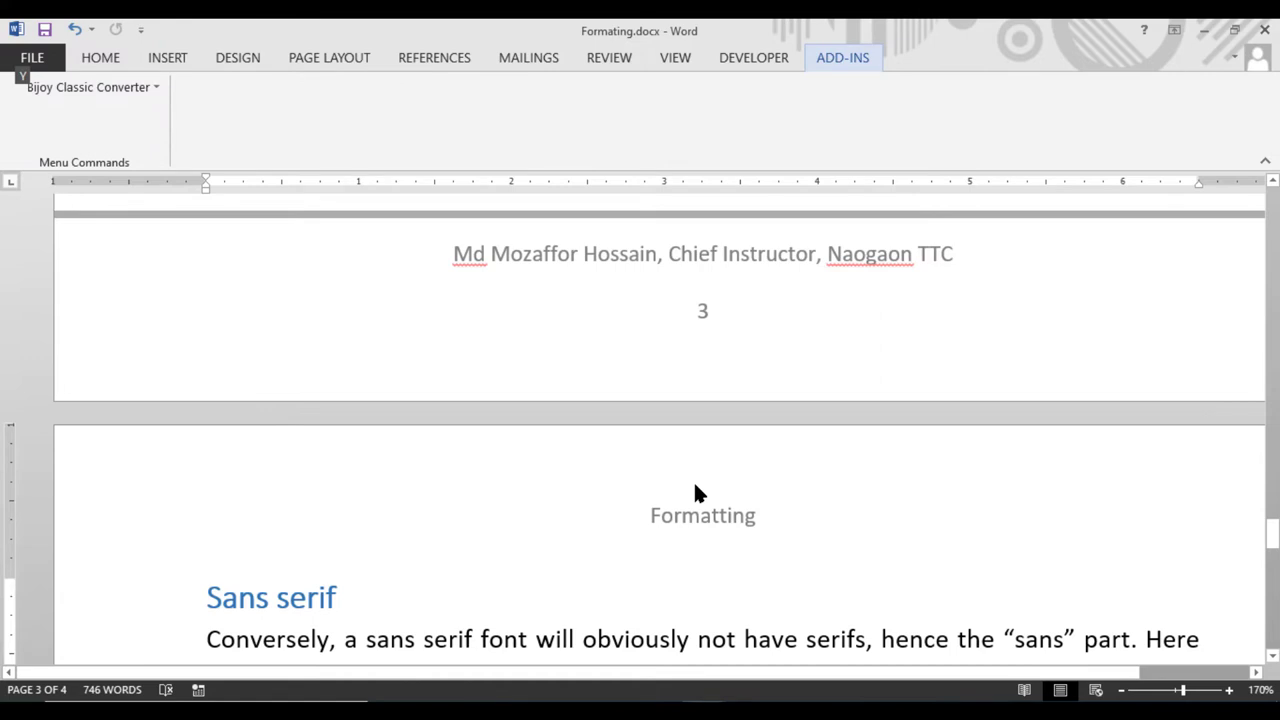
pyautogui.click(722, 143)
pyautogui.press('alt')
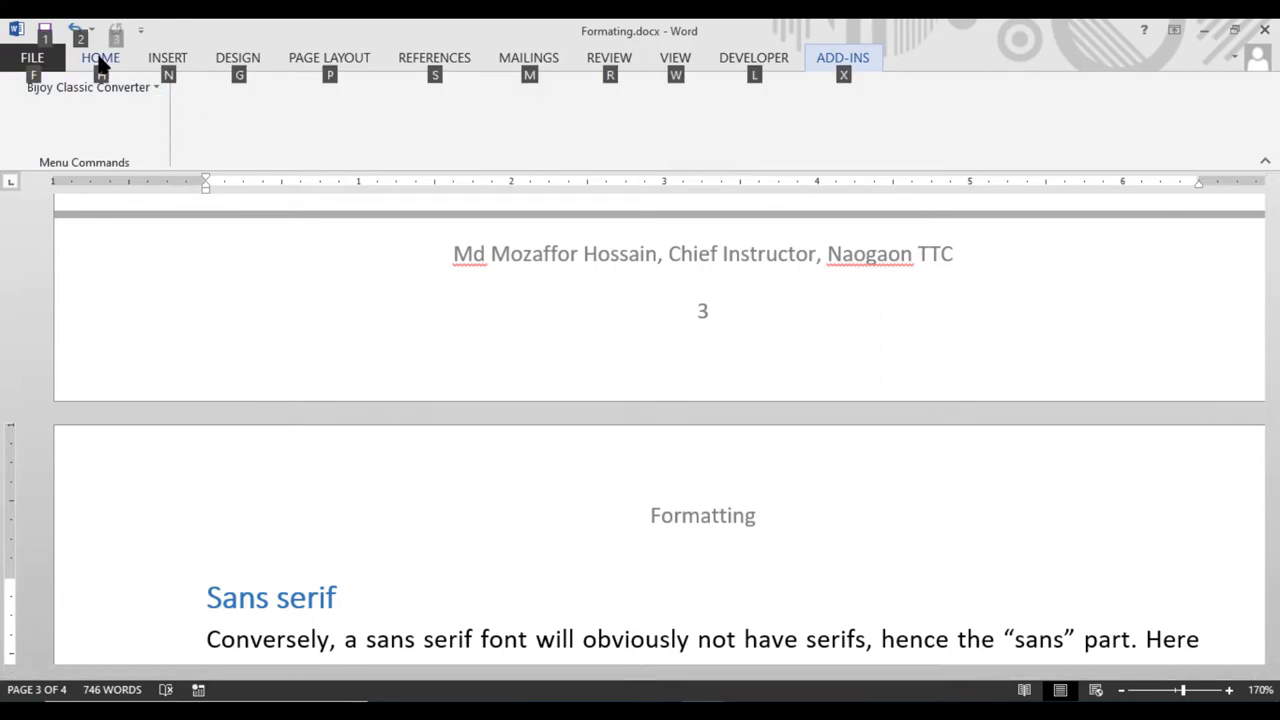
pyautogui.click(175, 46)
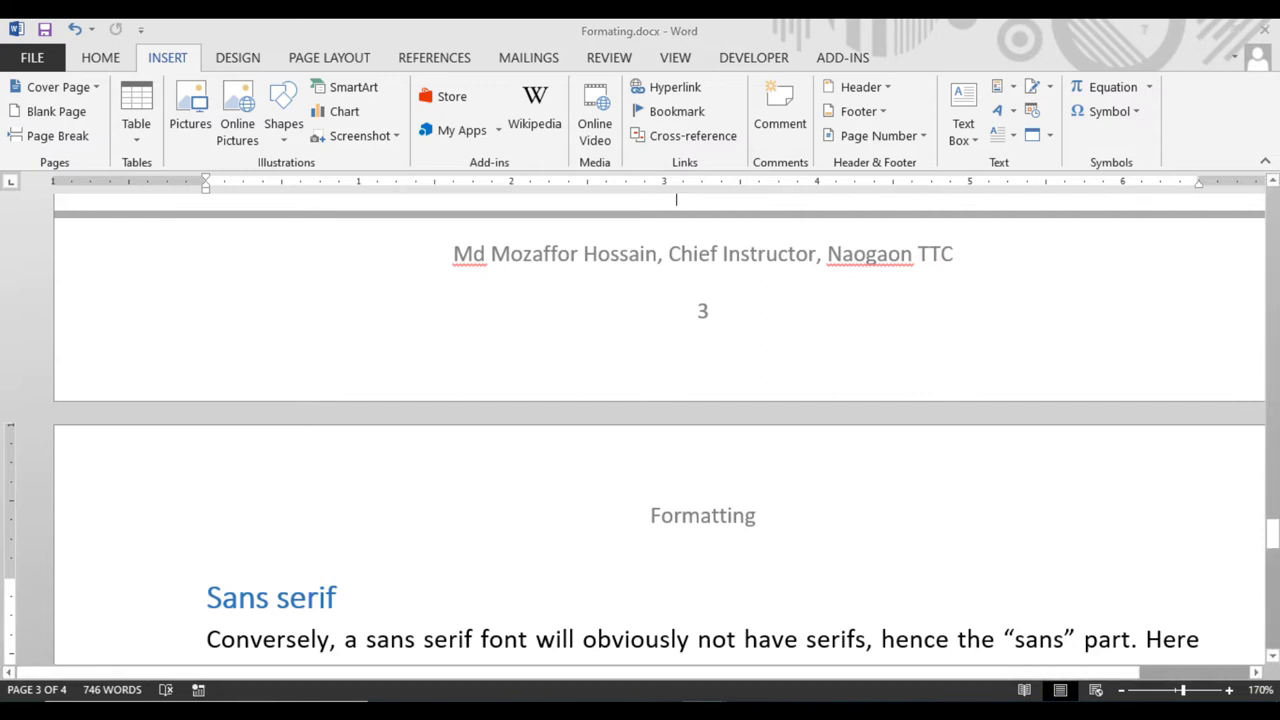
# Open the built-in Header gallery with the Alt, N, H KeyTips
pyautogui.press('alt')
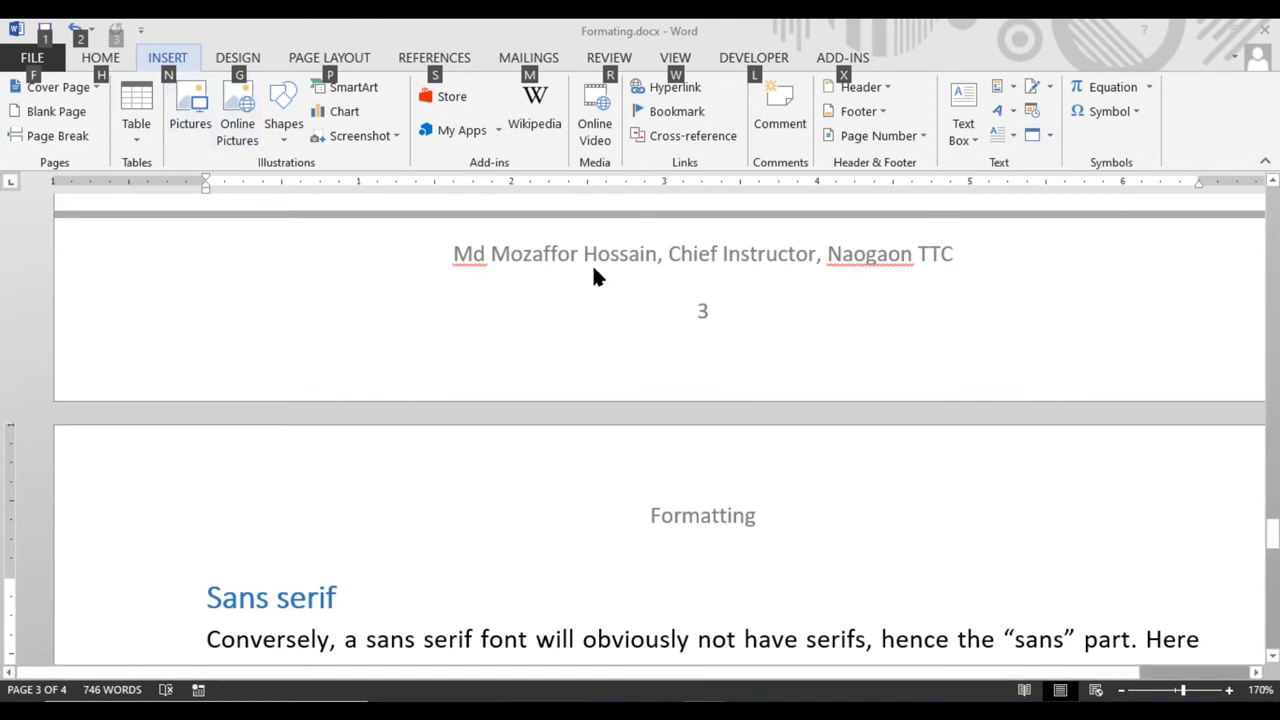
pyautogui.press('n')
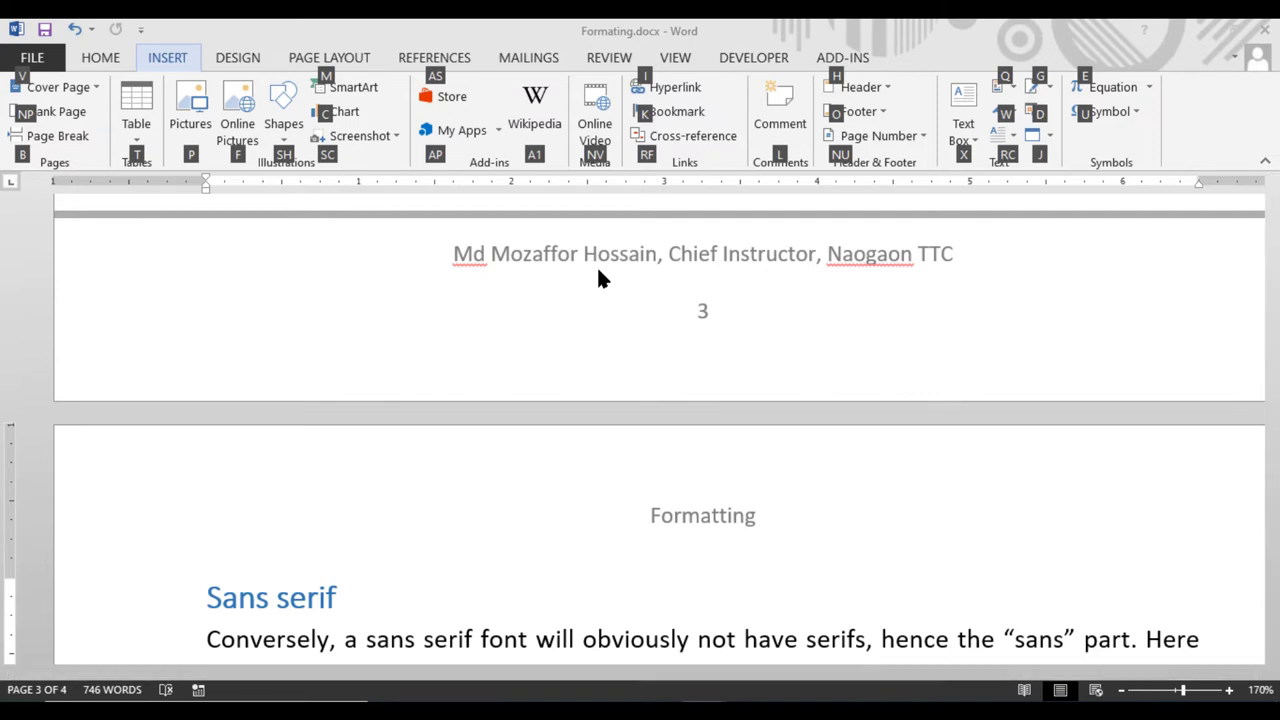
pyautogui.press('h')
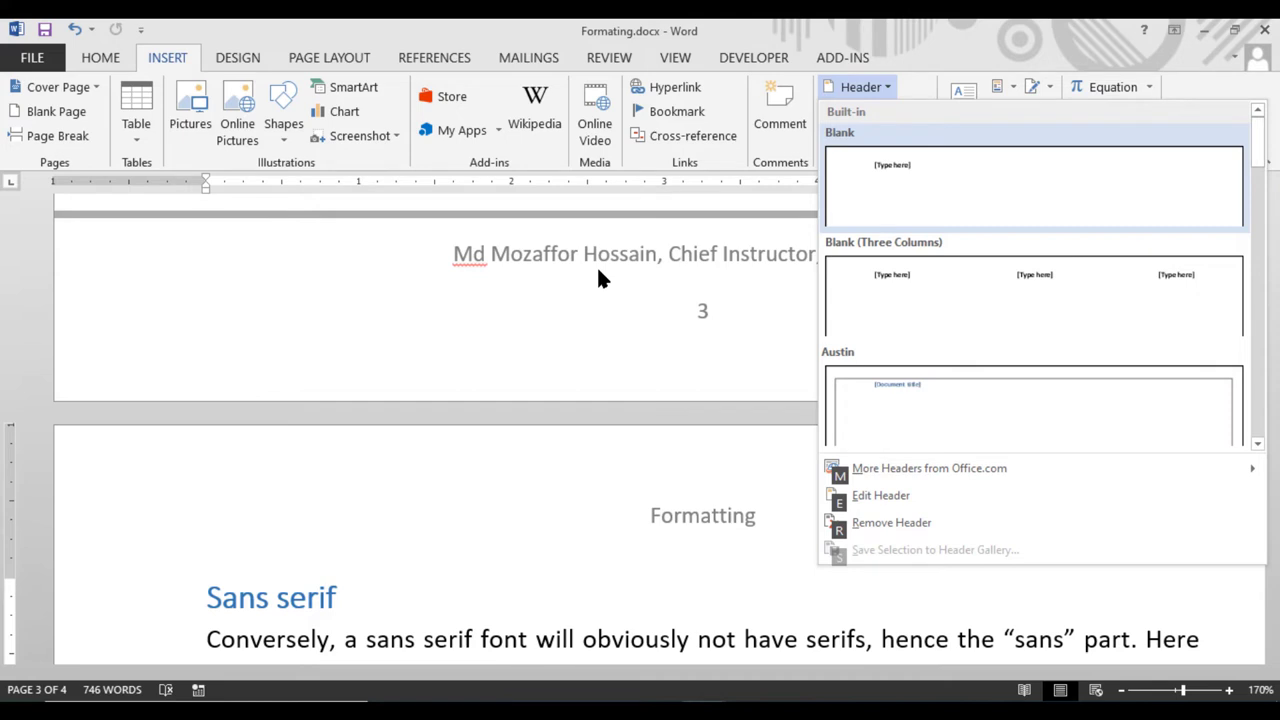
# Edit the existing Formatting header, then close header editing and return to the body text
pyautogui.press('e')
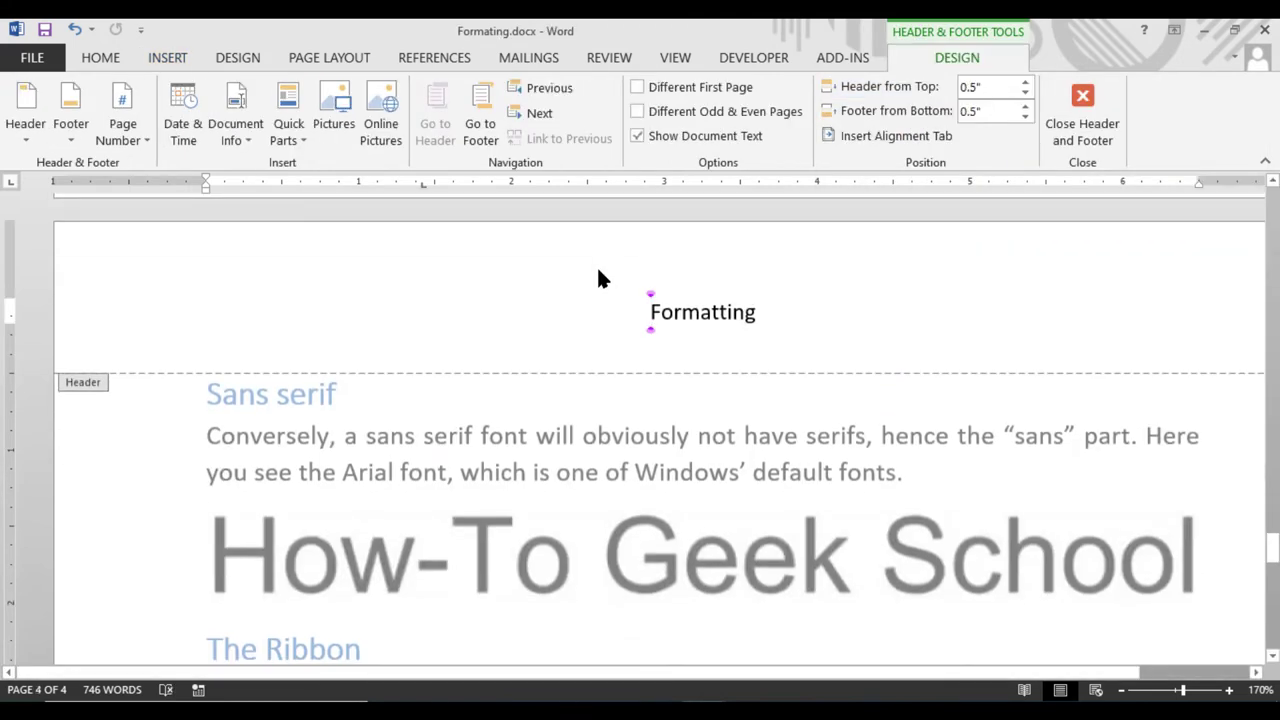
pyautogui.click(1088, 136)
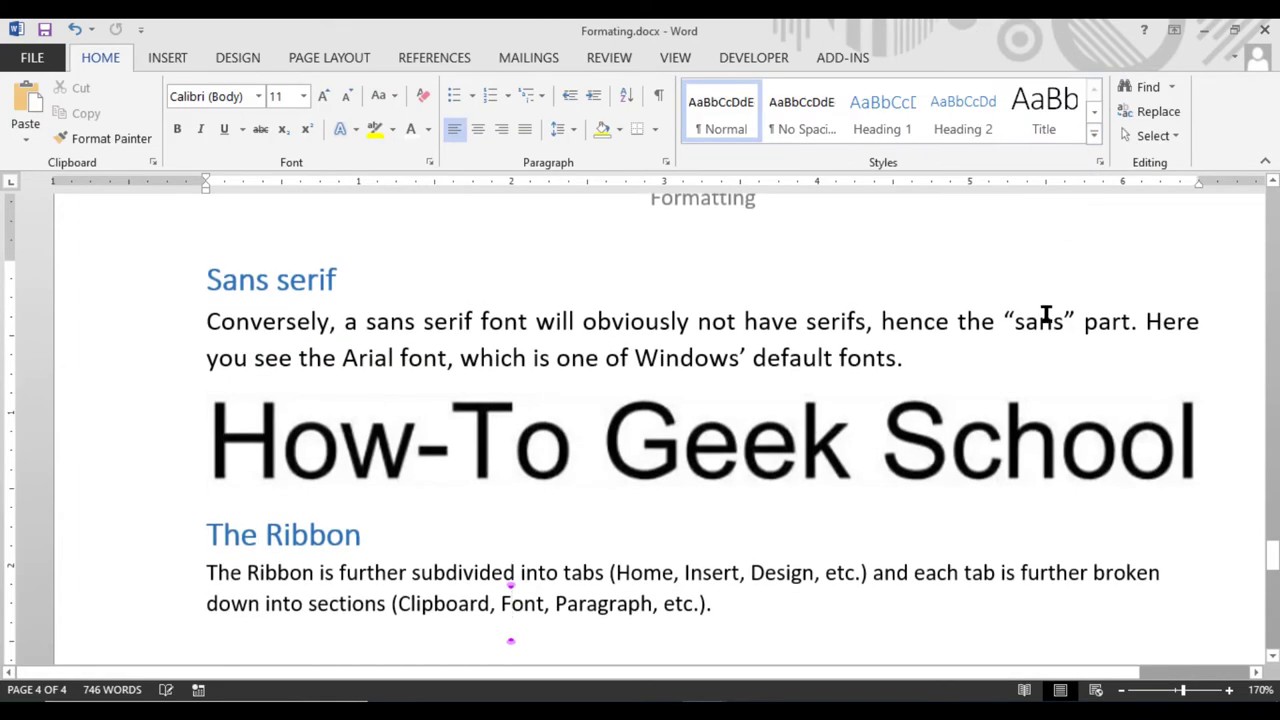
pyautogui.press('alt')
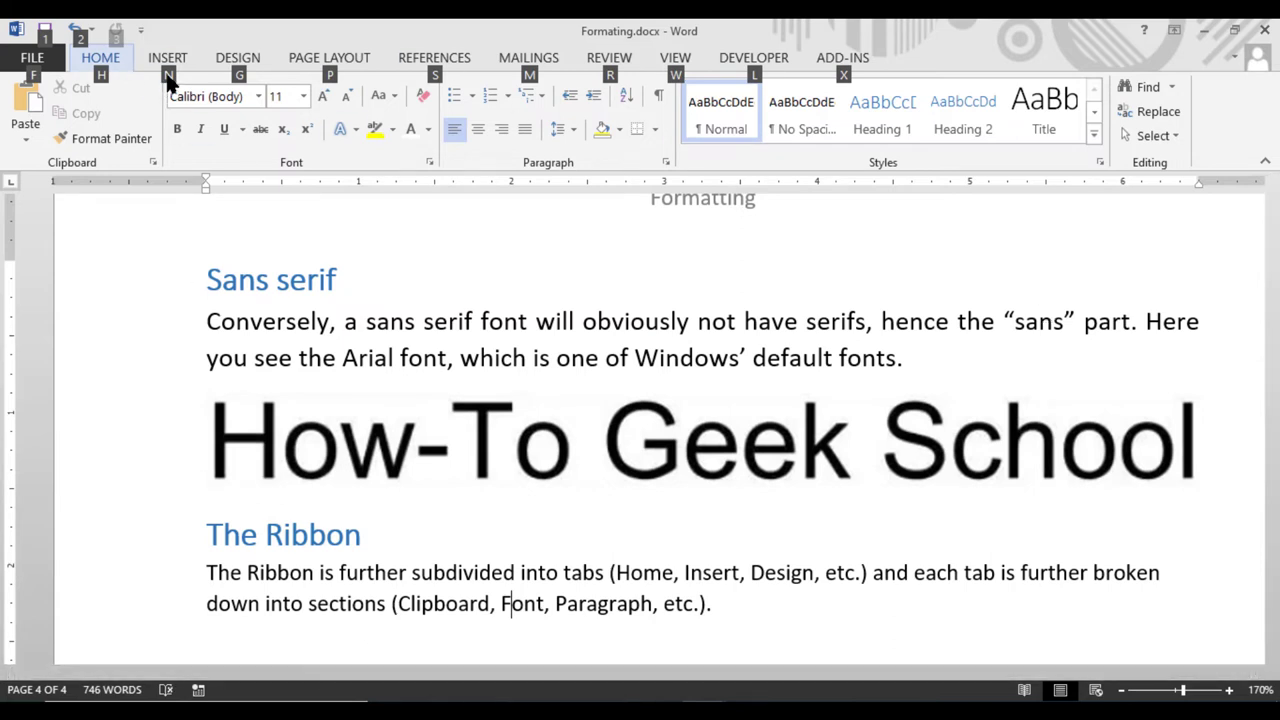
pyautogui.press('n')
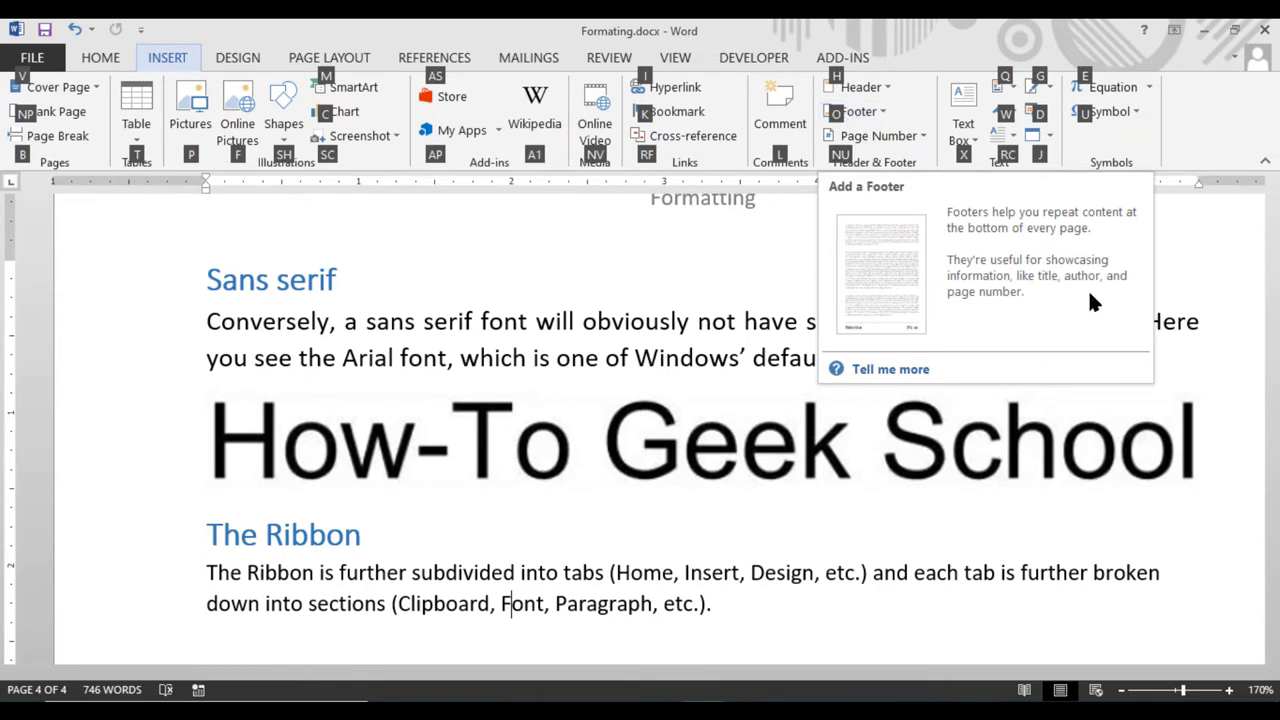
pyautogui.press('o')
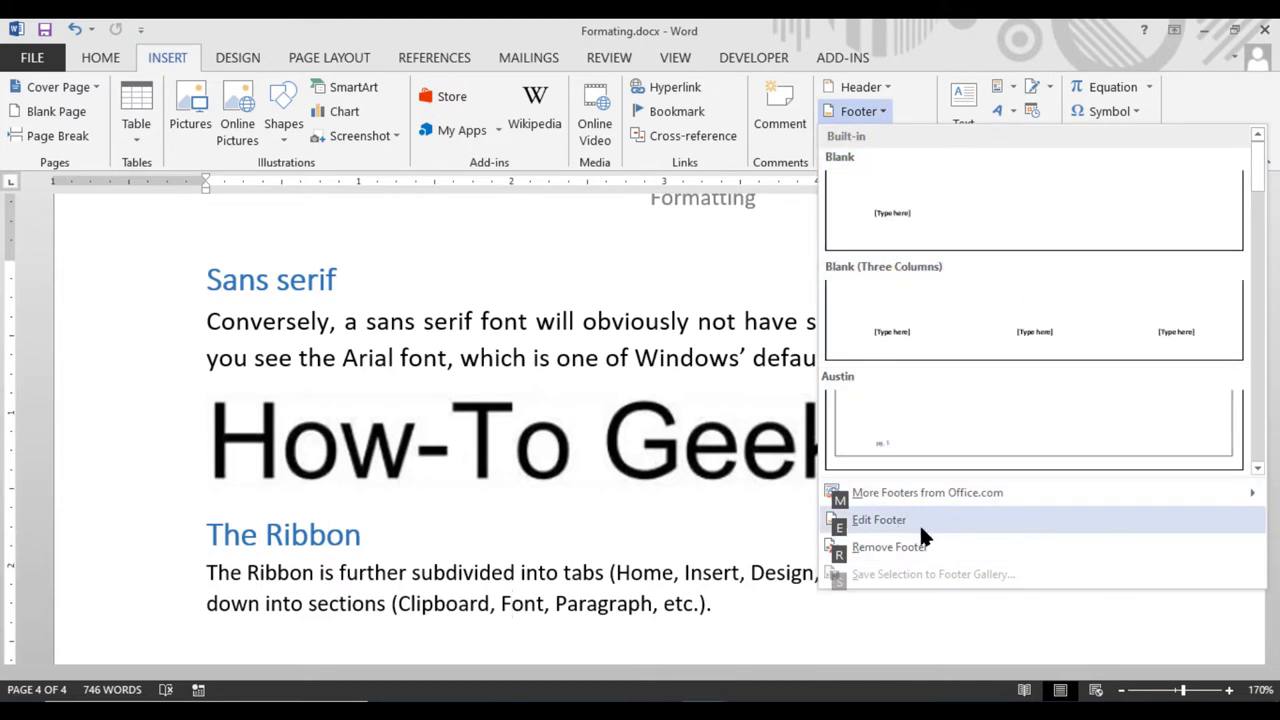
pyautogui.press('e')
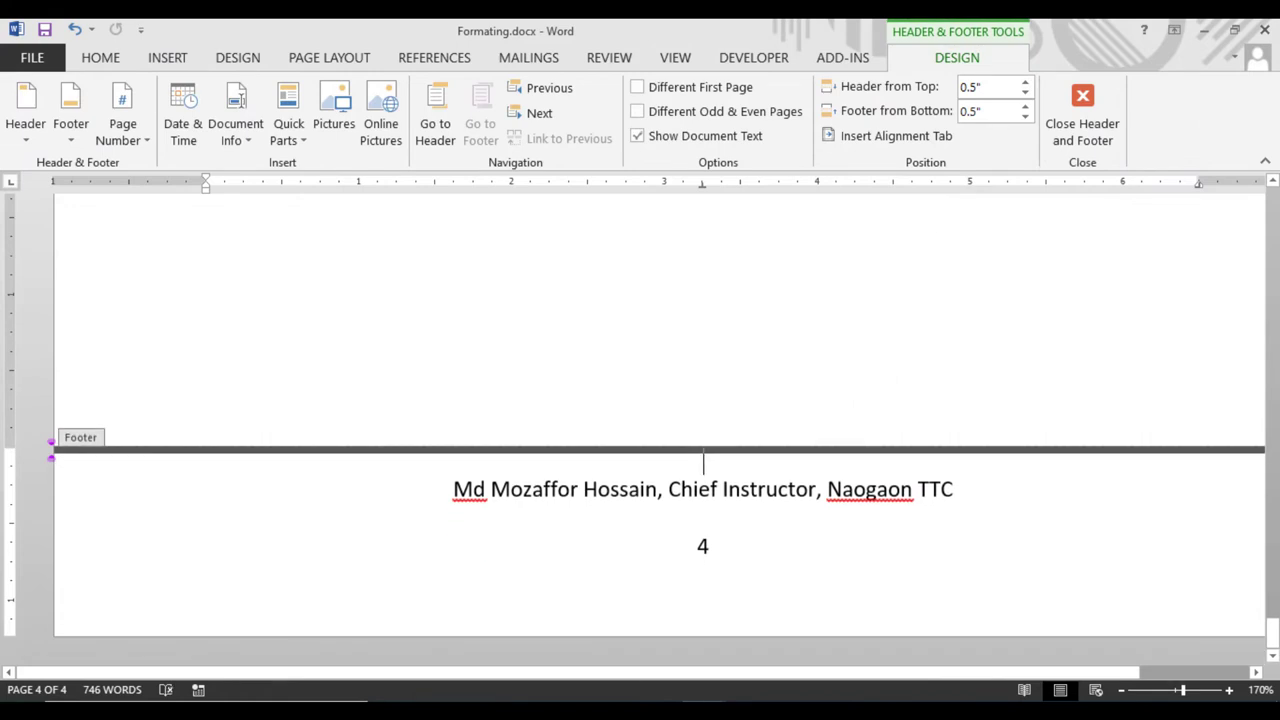
pyautogui.click(1090, 133)
pyautogui.scroll(10, 645, 435)
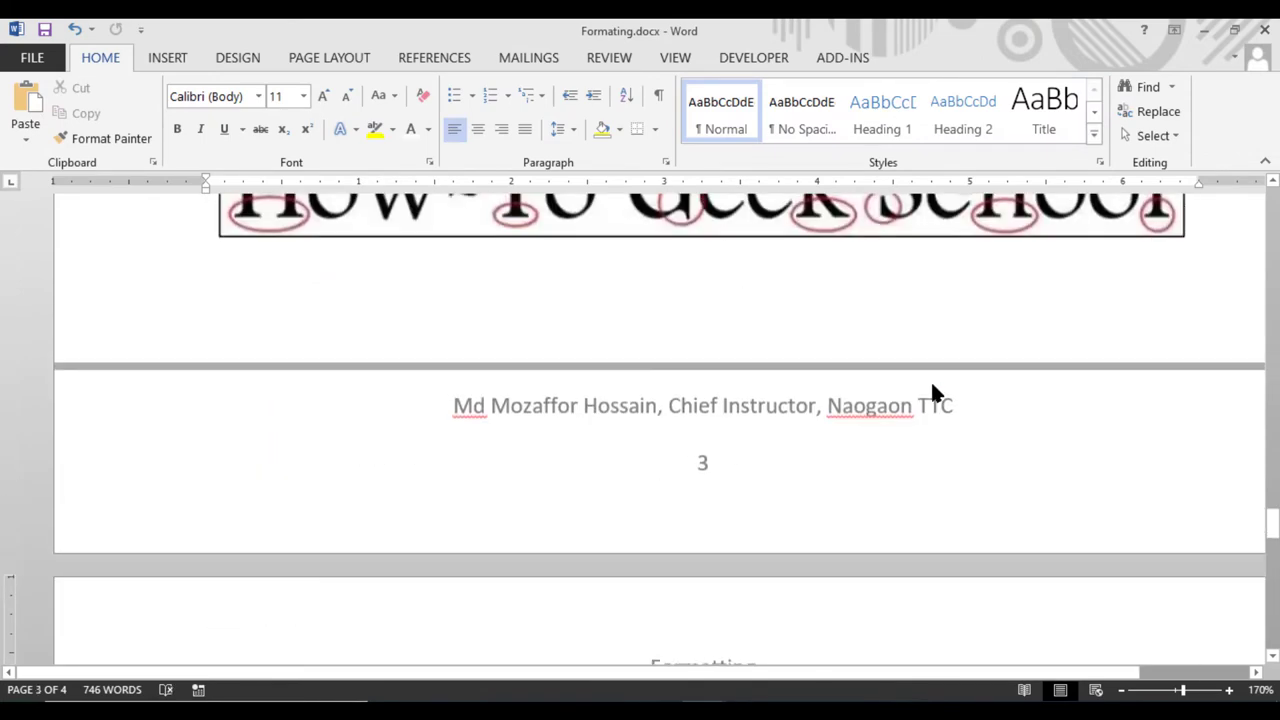
pyautogui.press('alt')
pyautogui.press('n')
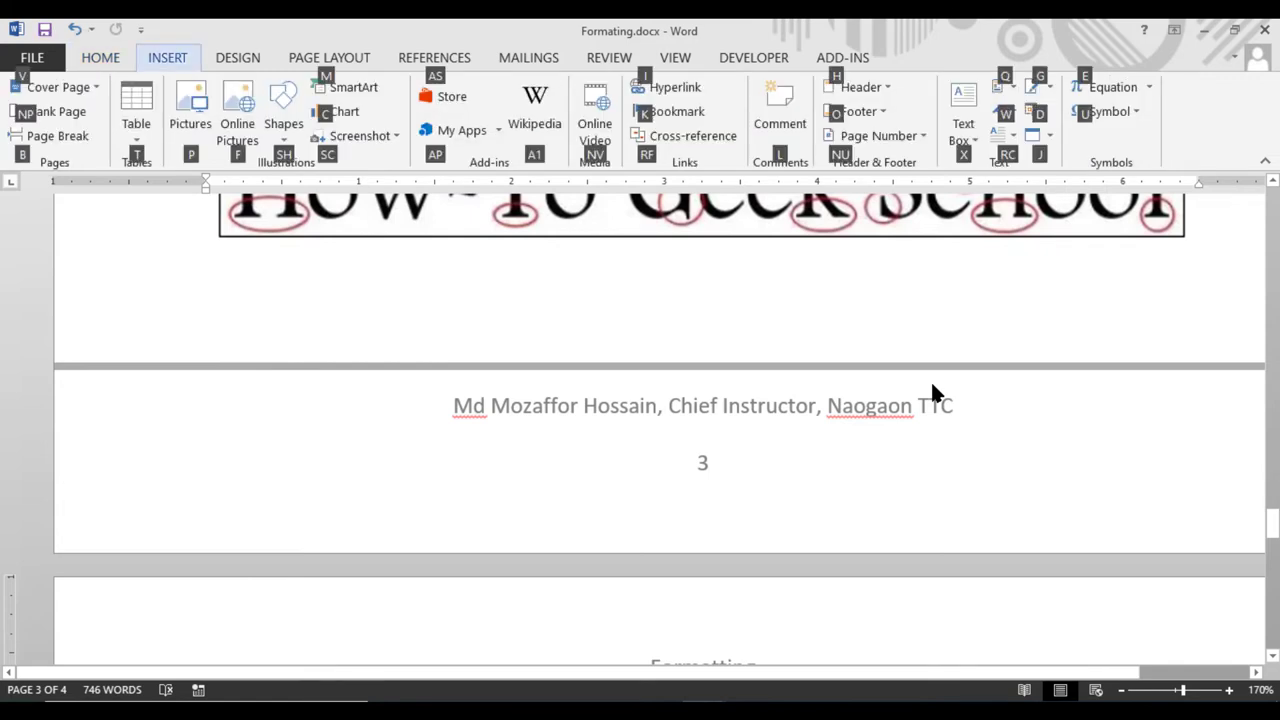
pyautogui.press('h')
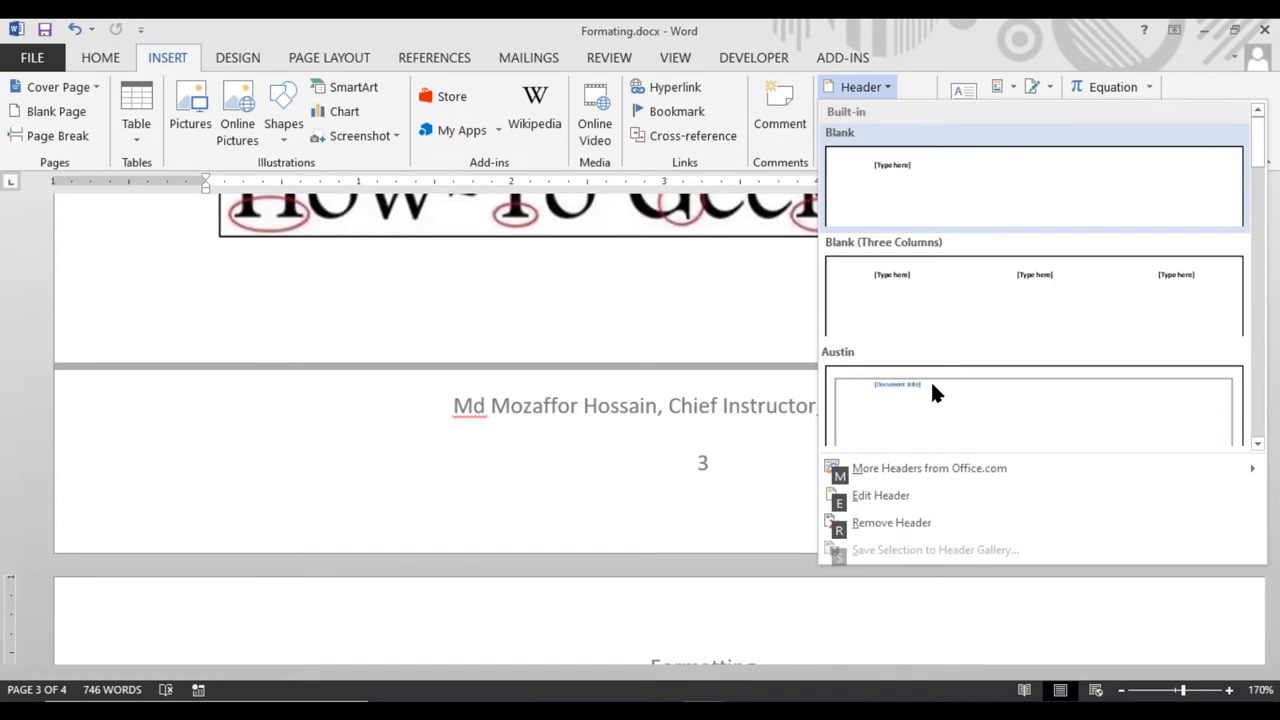
pyautogui.press('e')
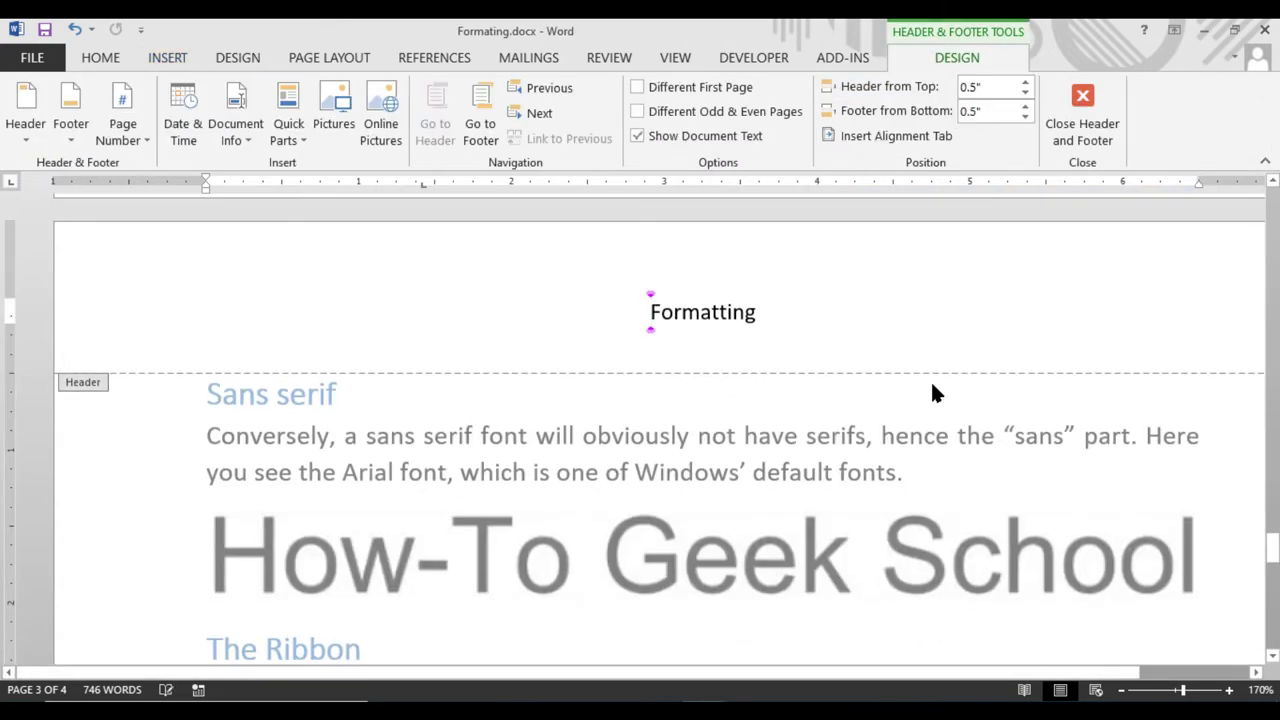
pyautogui.click(1082, 115)
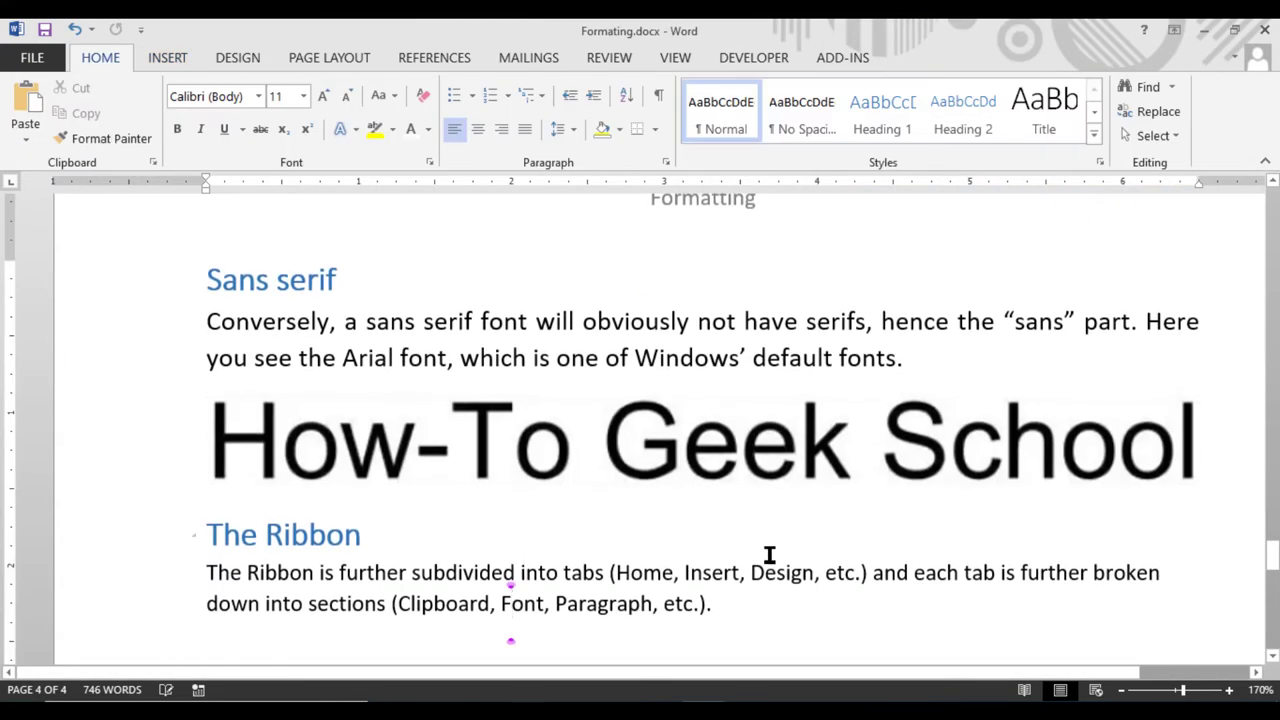
pyautogui.scroll(-3, 766, 557)
# Add a new line reading 'Alt n h e' below the Ribbon paragraph
pyautogui.click(583, 619)
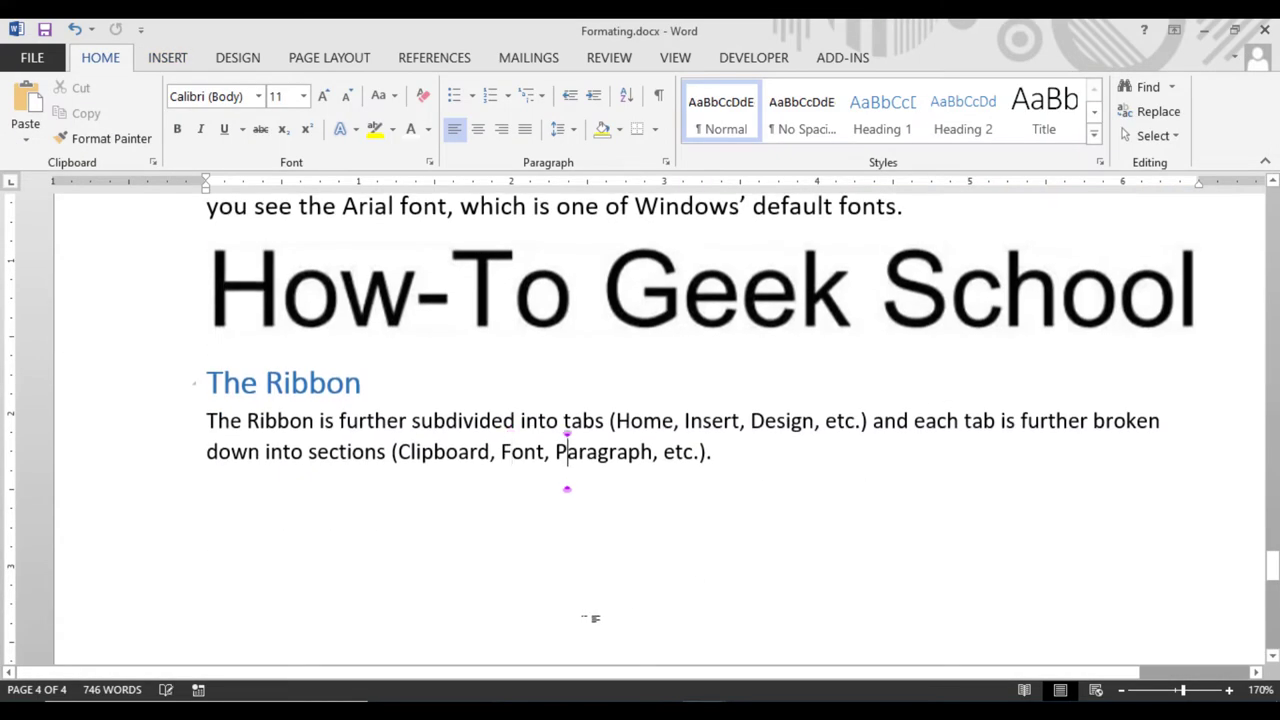
pyautogui.click(763, 454)
pyautogui.press('Return')
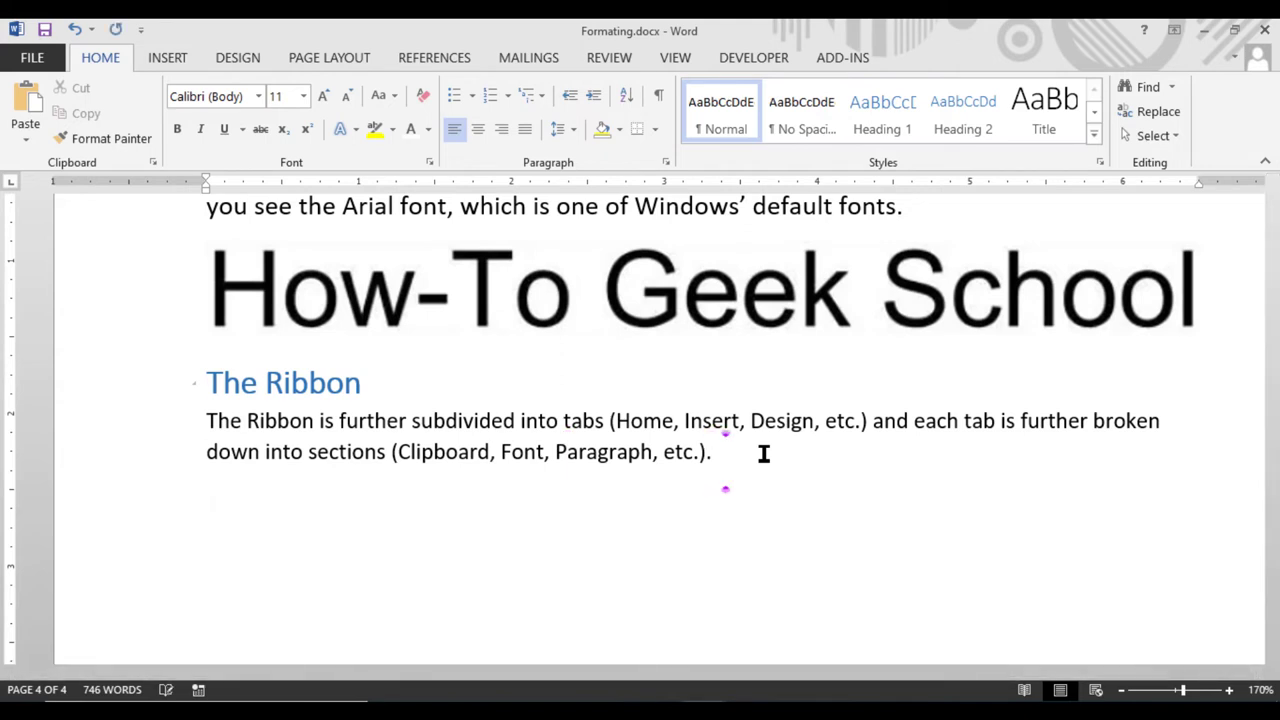
pyautogui.write('alt n h e')
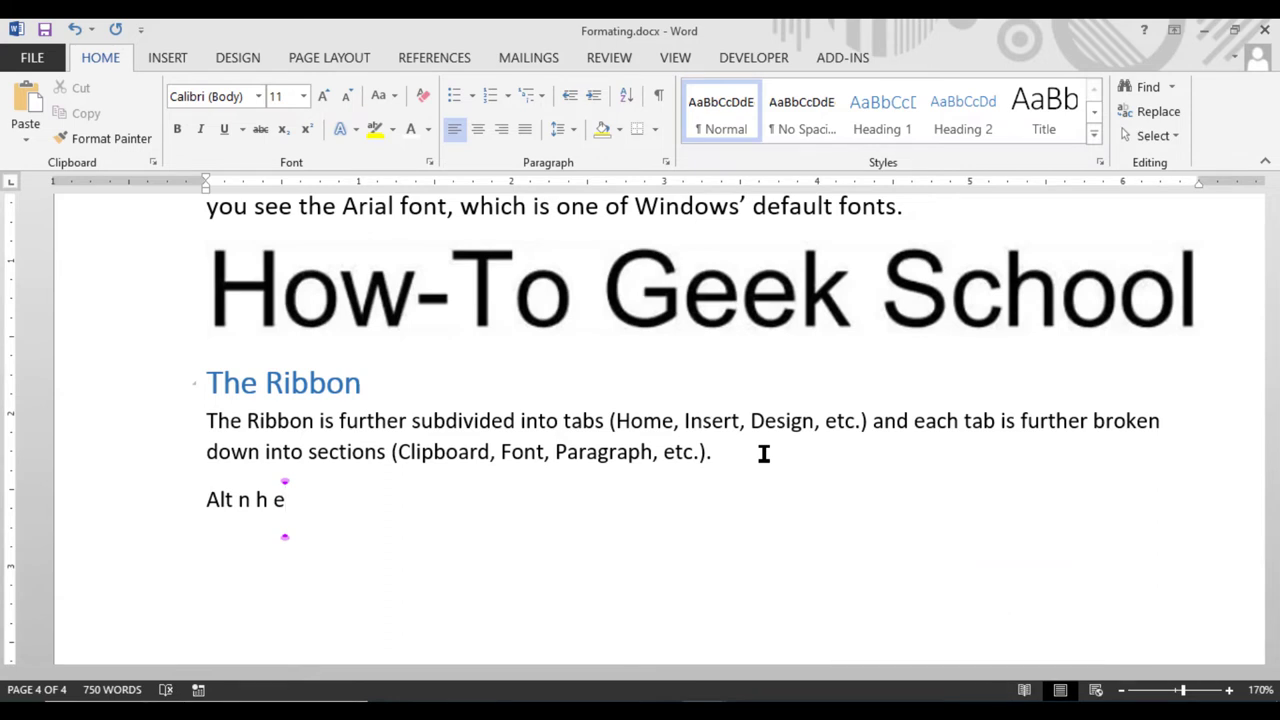
# Zoom the page to 220% and add an empty line below the note
pyautogui.click(1229, 690)
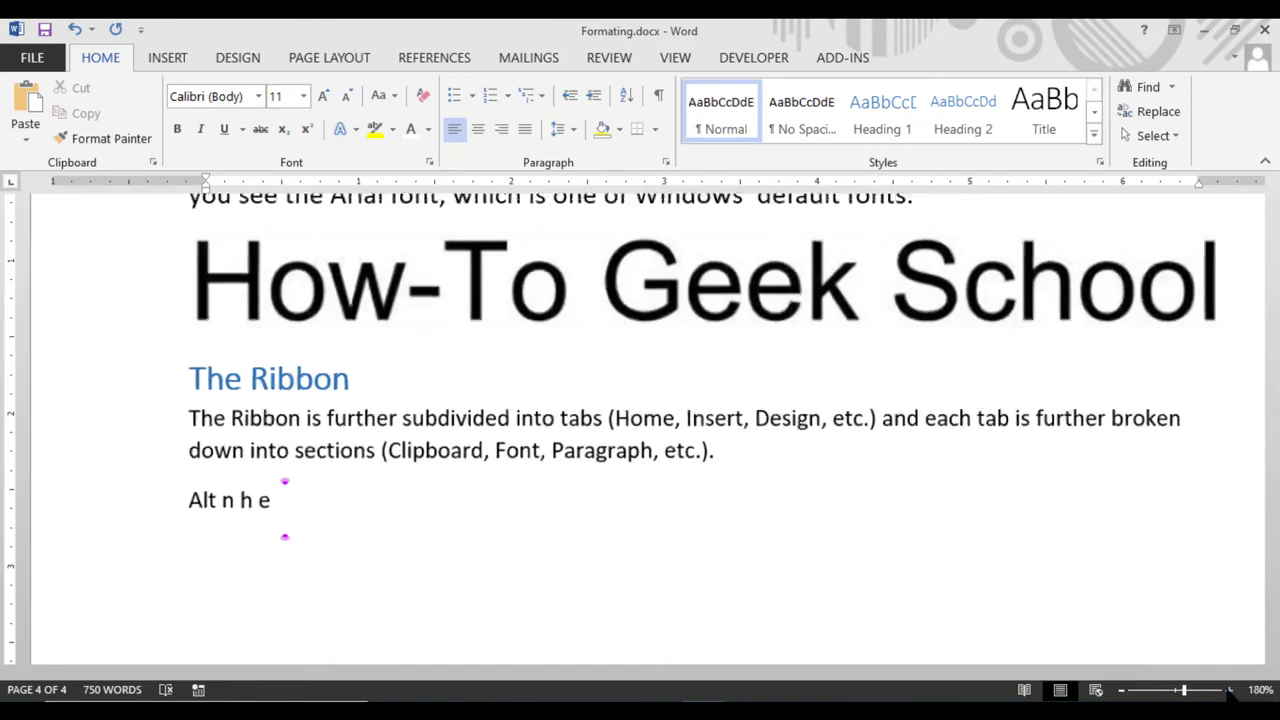
pyautogui.click(1229, 690)
pyautogui.click(1229, 690)
pyautogui.click(1229, 690)
pyautogui.click(1229, 690)
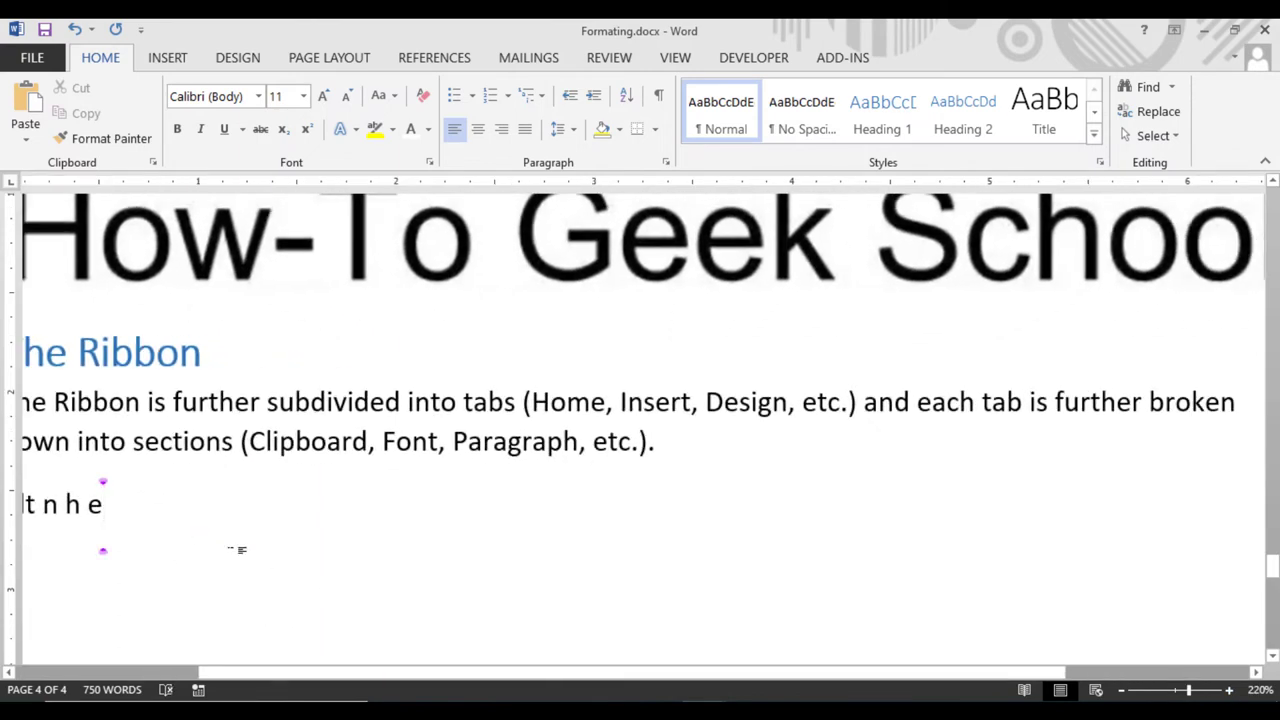
pyautogui.press('Left')
pyautogui.press('Left')
pyautogui.press('Left')
pyautogui.press('Left')
pyautogui.press('Left')
pyautogui.press('Left')
pyautogui.press('Left')
pyautogui.press('Left')
pyautogui.press('Right')
pyautogui.press('Right')
pyautogui.press('Right')
pyautogui.press('Right')
pyautogui.press('Right')
pyautogui.press('Right')
pyautogui.press('Right')
pyautogui.press('Right')
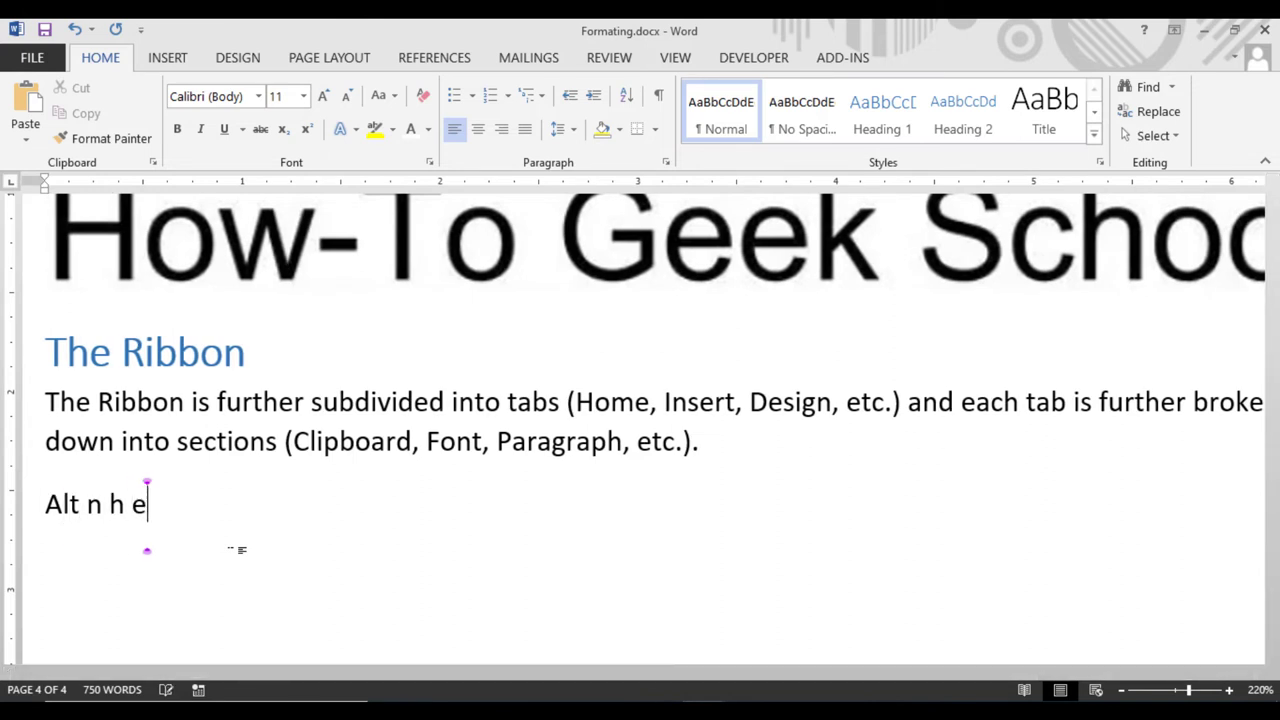
pyautogui.press('Return')
# Copy 'Alt n h e' onto the empty line and change it to 'Alt n o e'
pyautogui.click(143, 505)
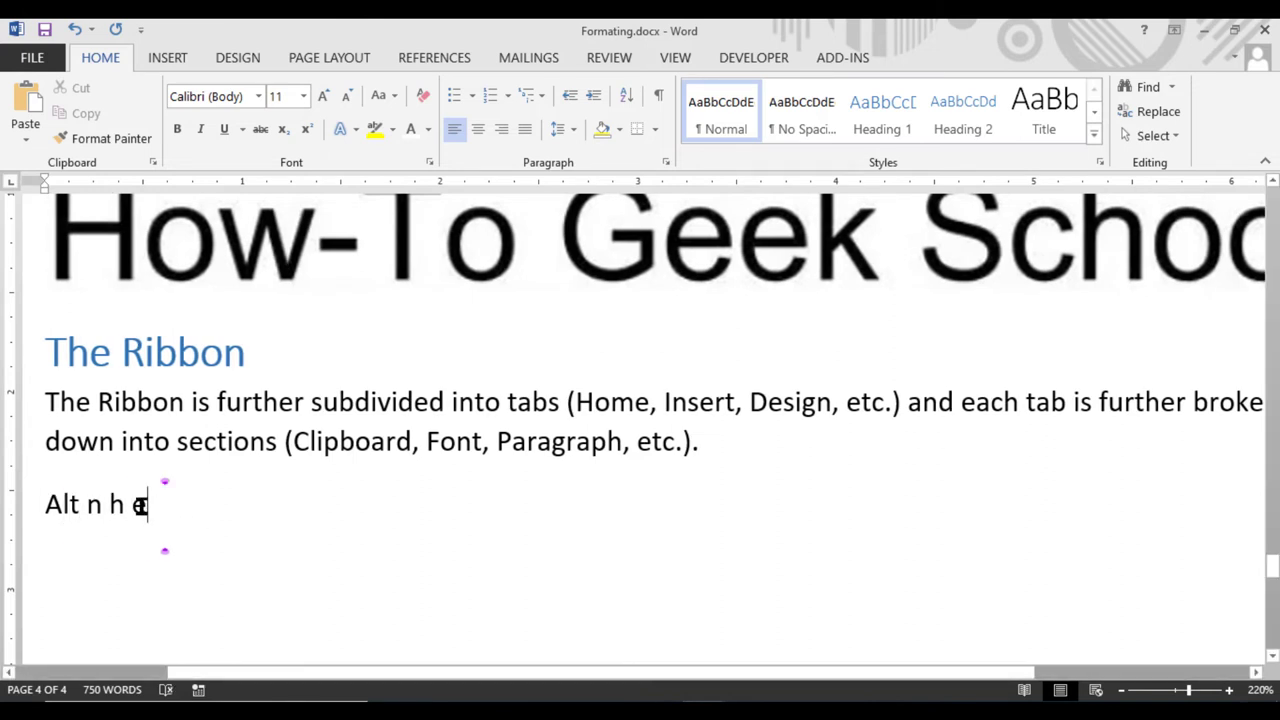
pyautogui.moveTo(143, 505); pyautogui.dragTo(48, 502)
pyautogui.hotkey('ctrl', 'c')
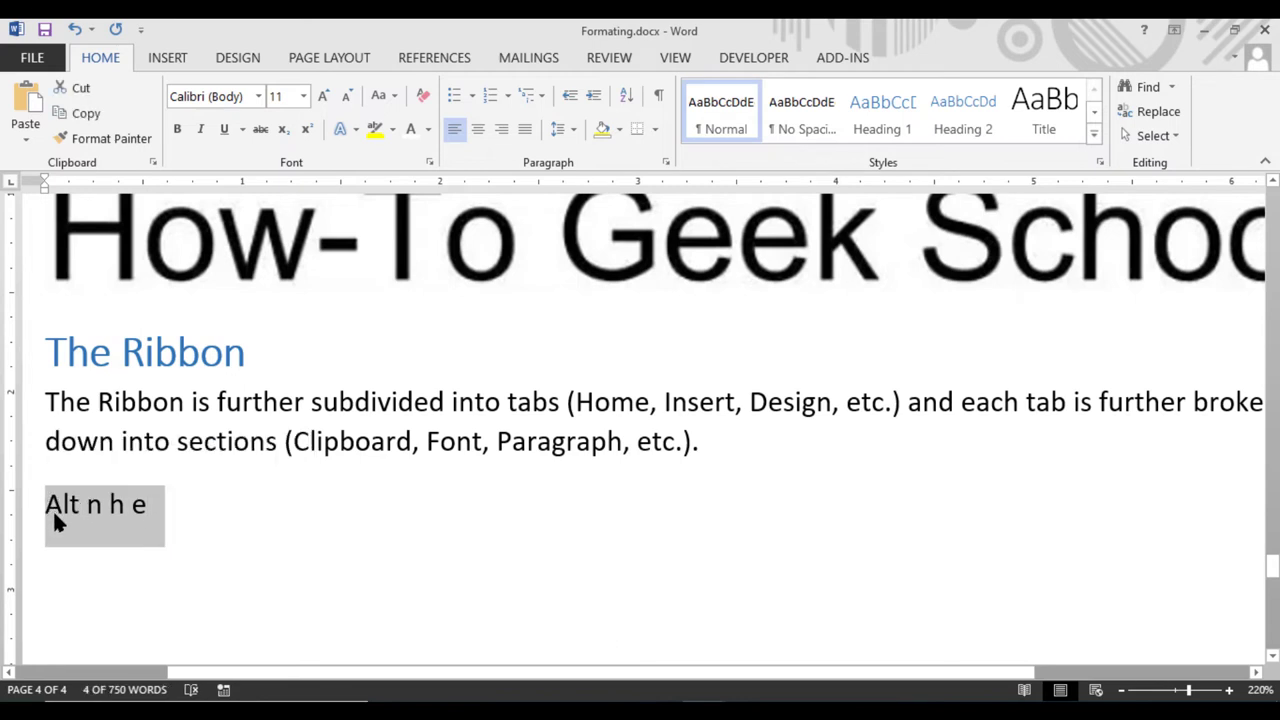
pyautogui.click(57, 560)
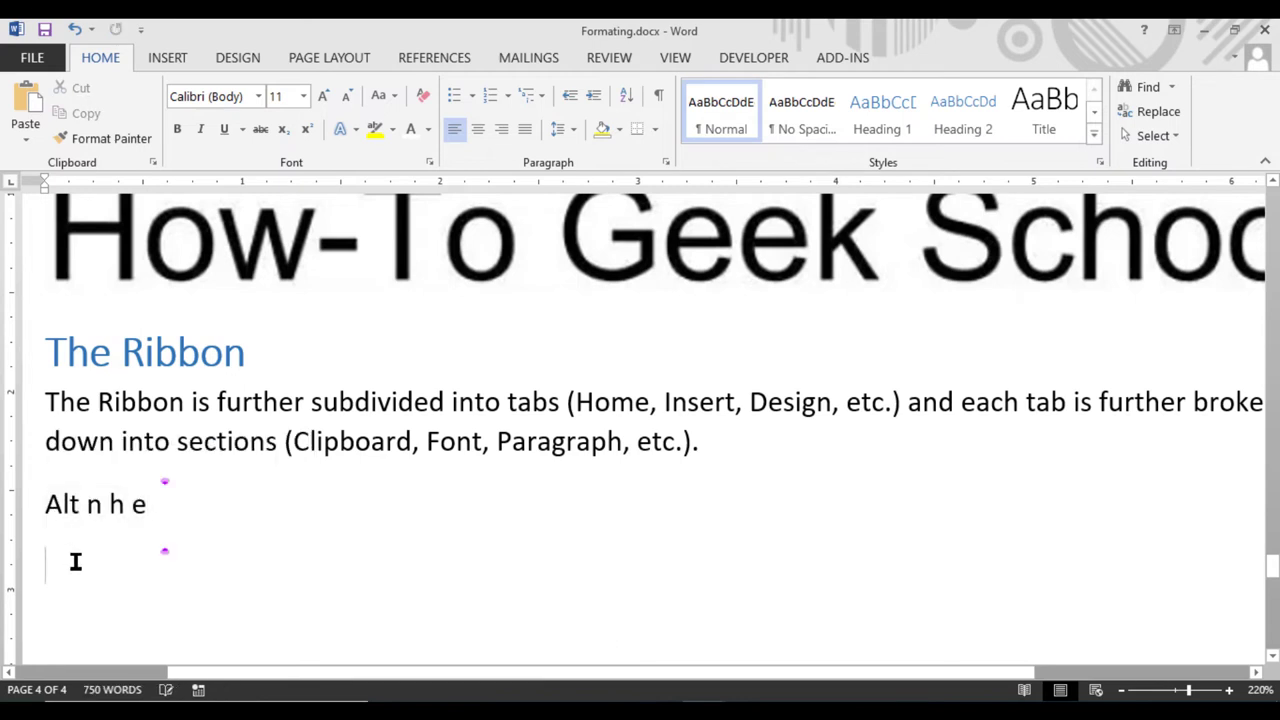
pyautogui.hotkey('ctrl', 'v')
pyautogui.click(123, 566)
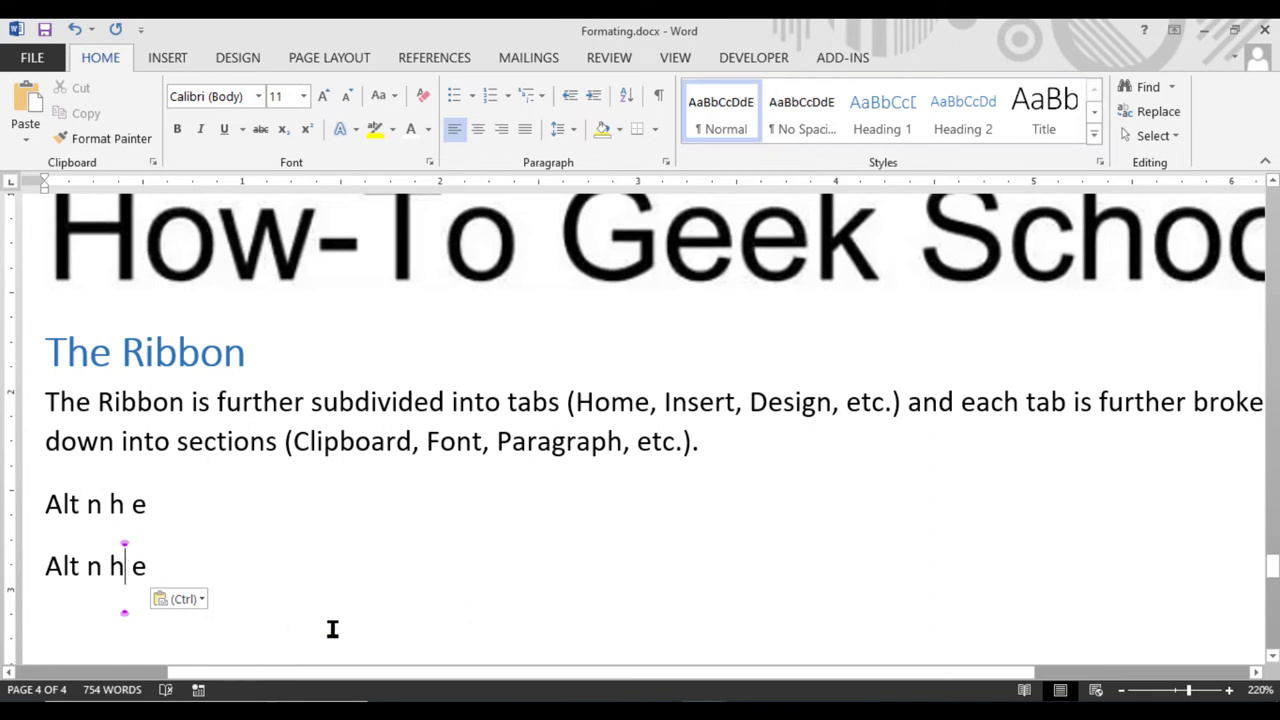
pyautogui.press('BackSpace')
pyautogui.write('o')
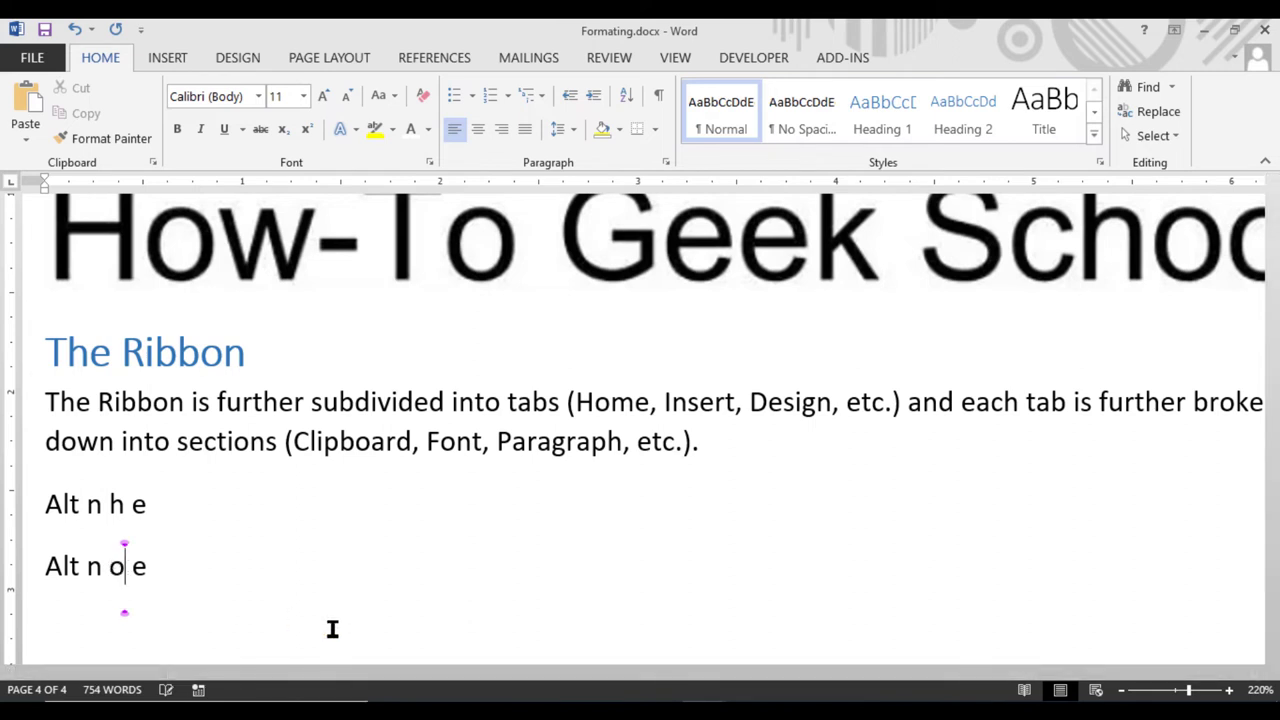
pyautogui.press('alt')
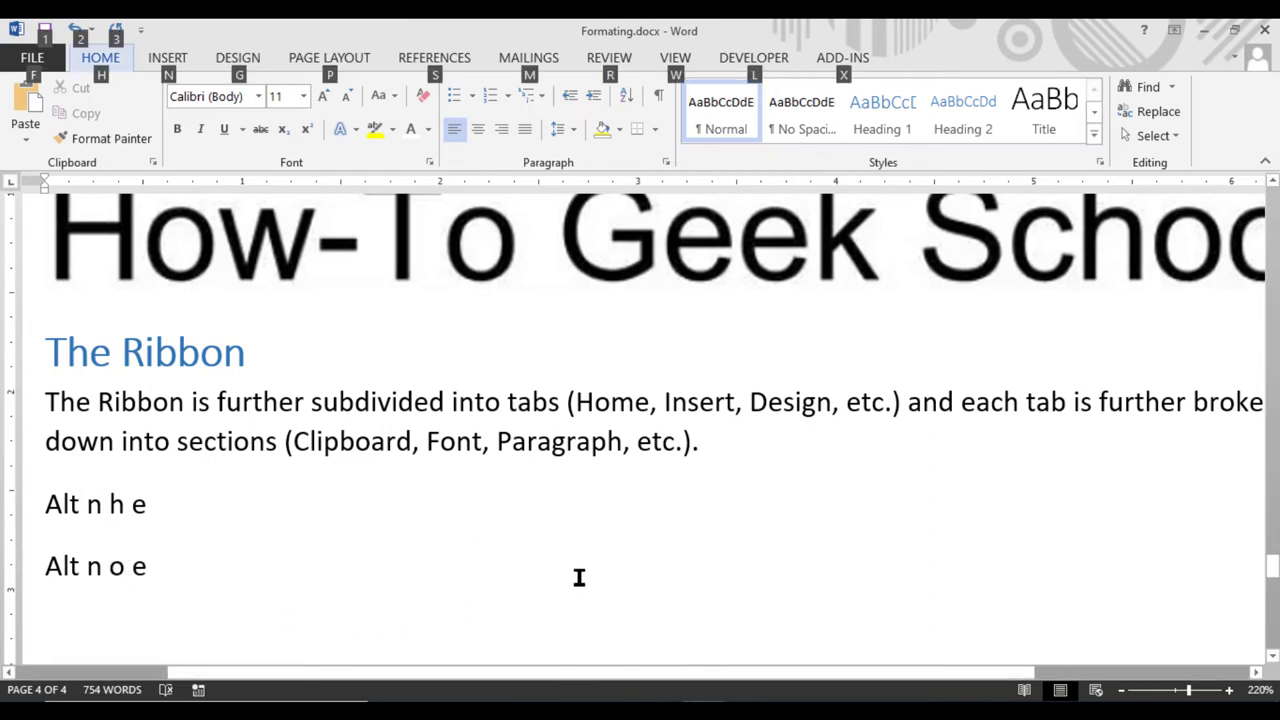
pyautogui.press('n')
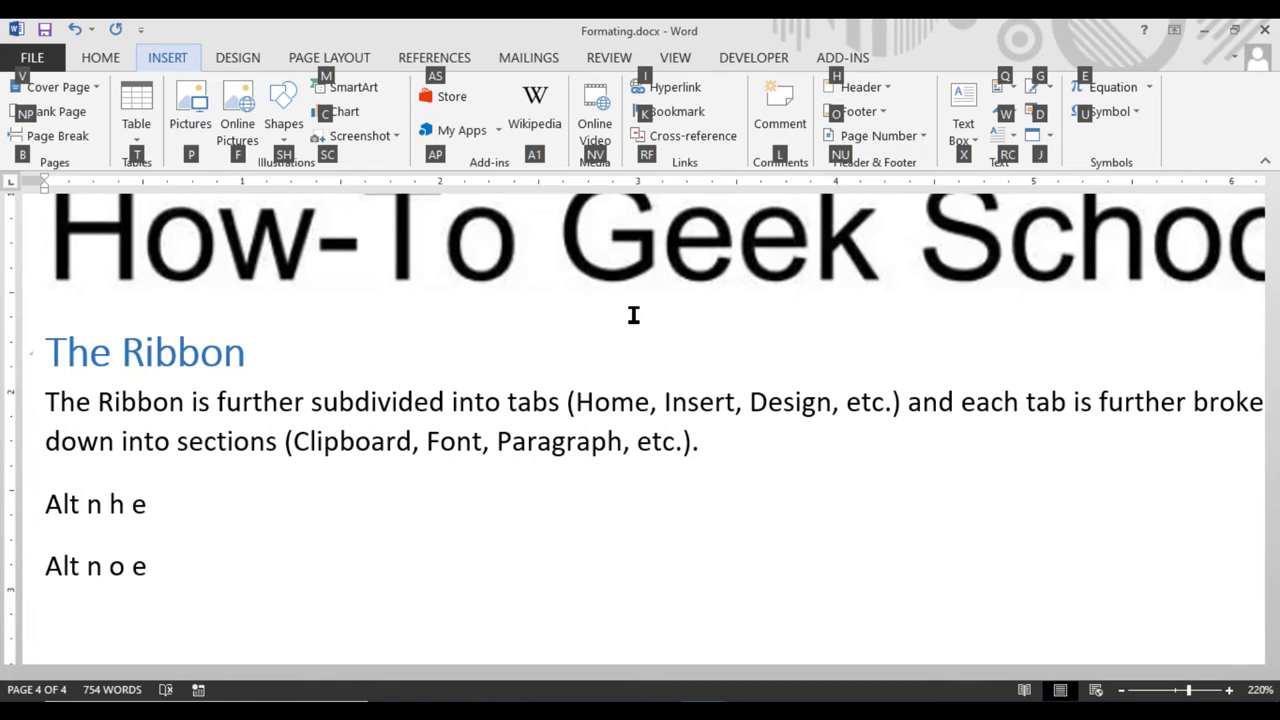
# Edit the existing footer from the Footer gallery, then close it with Alt J H C
pyautogui.press('o')
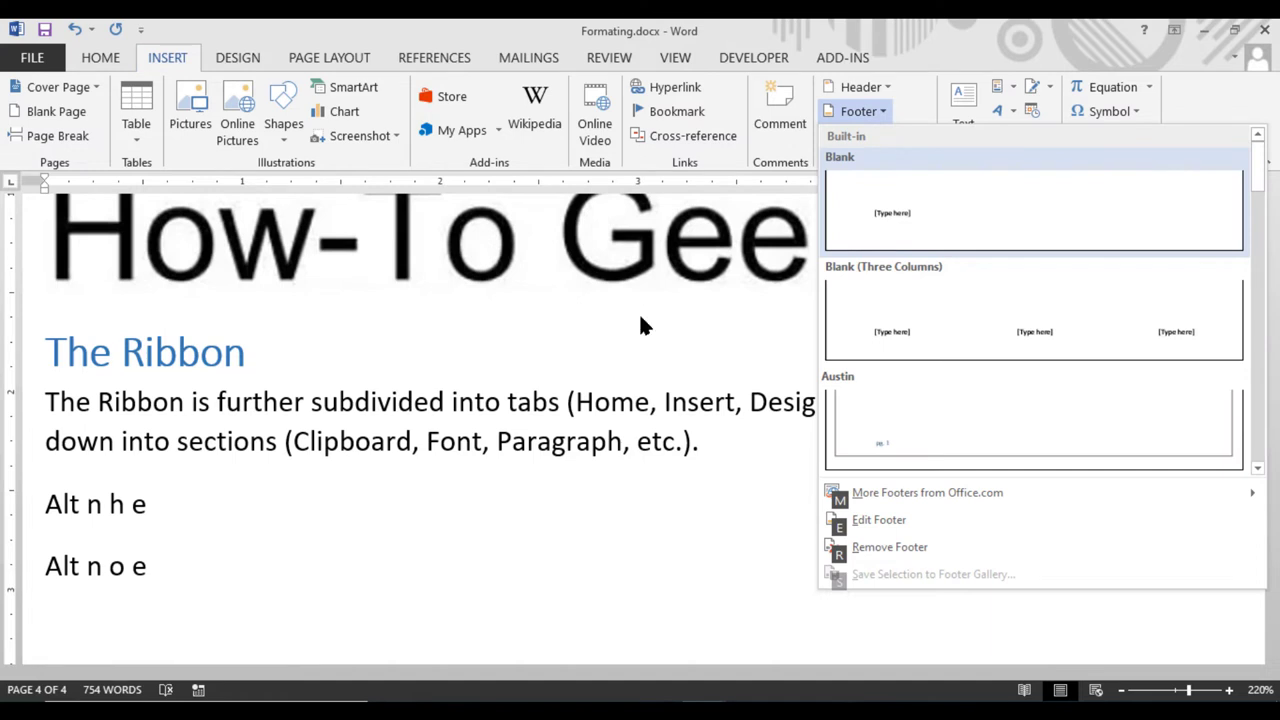
pyautogui.press('e')
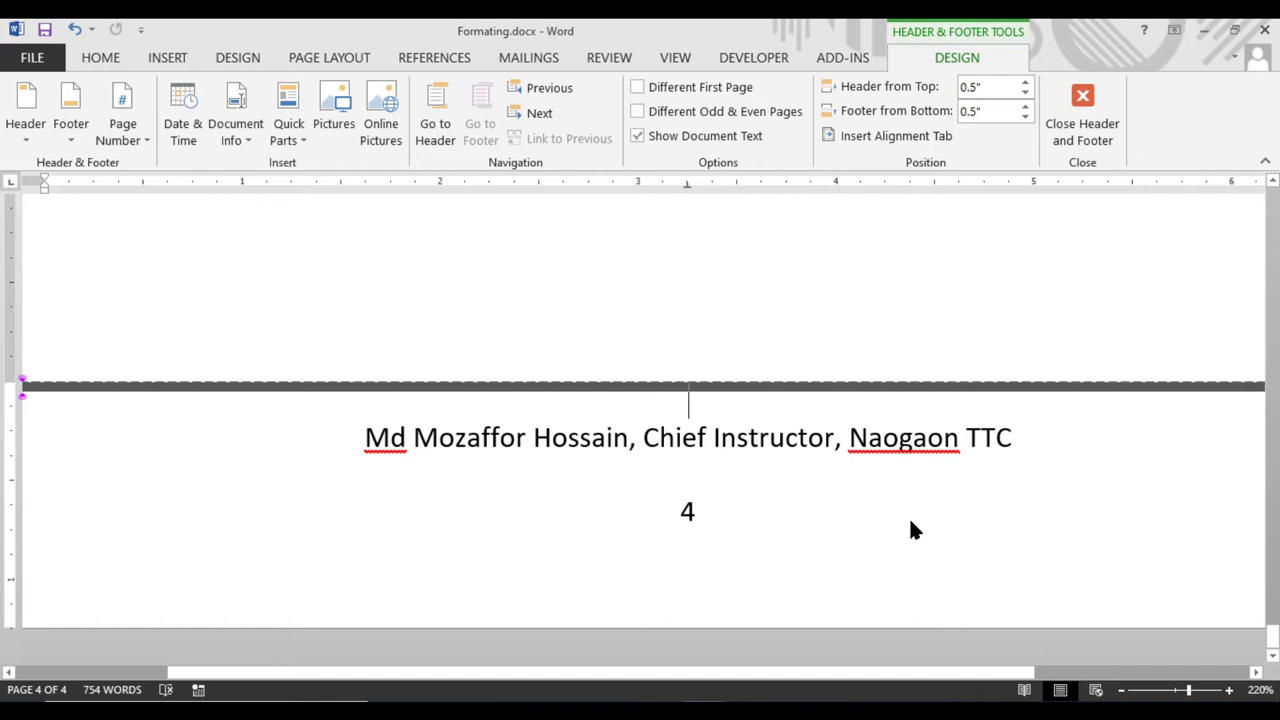
pyautogui.press('alt')
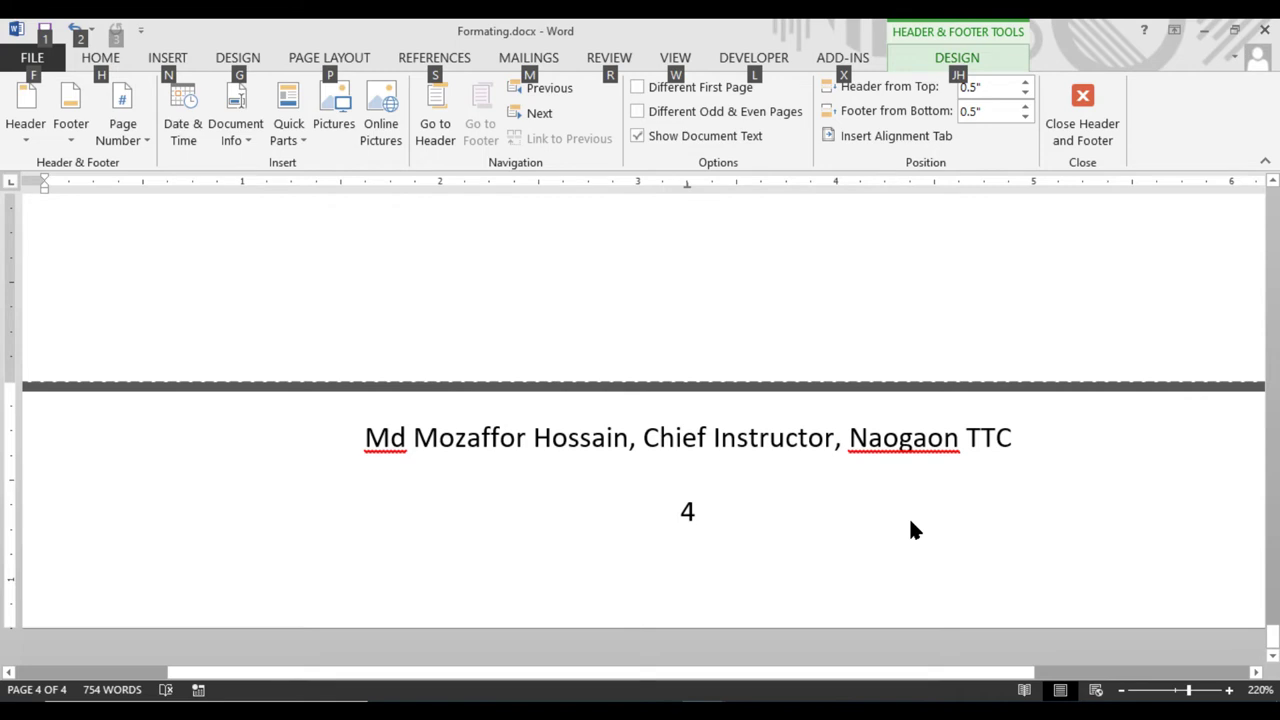
pyautogui.press('j')
pyautogui.press('h')
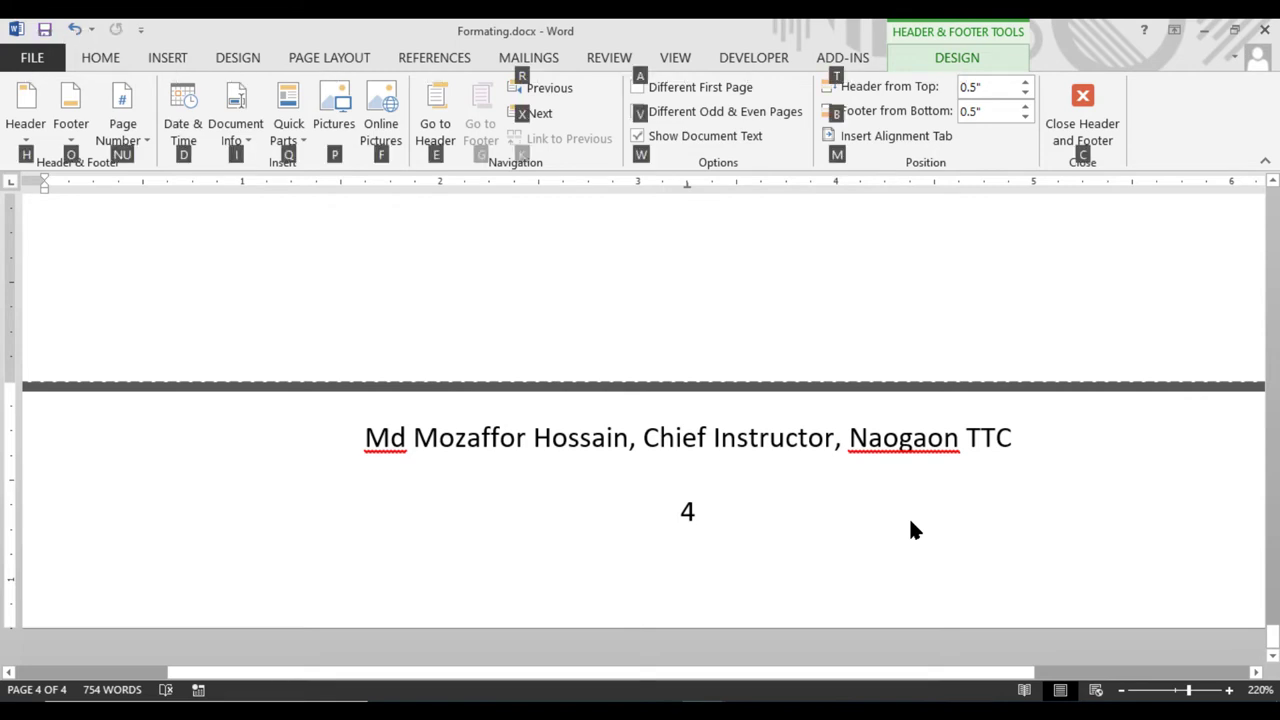
pyautogui.press('c')
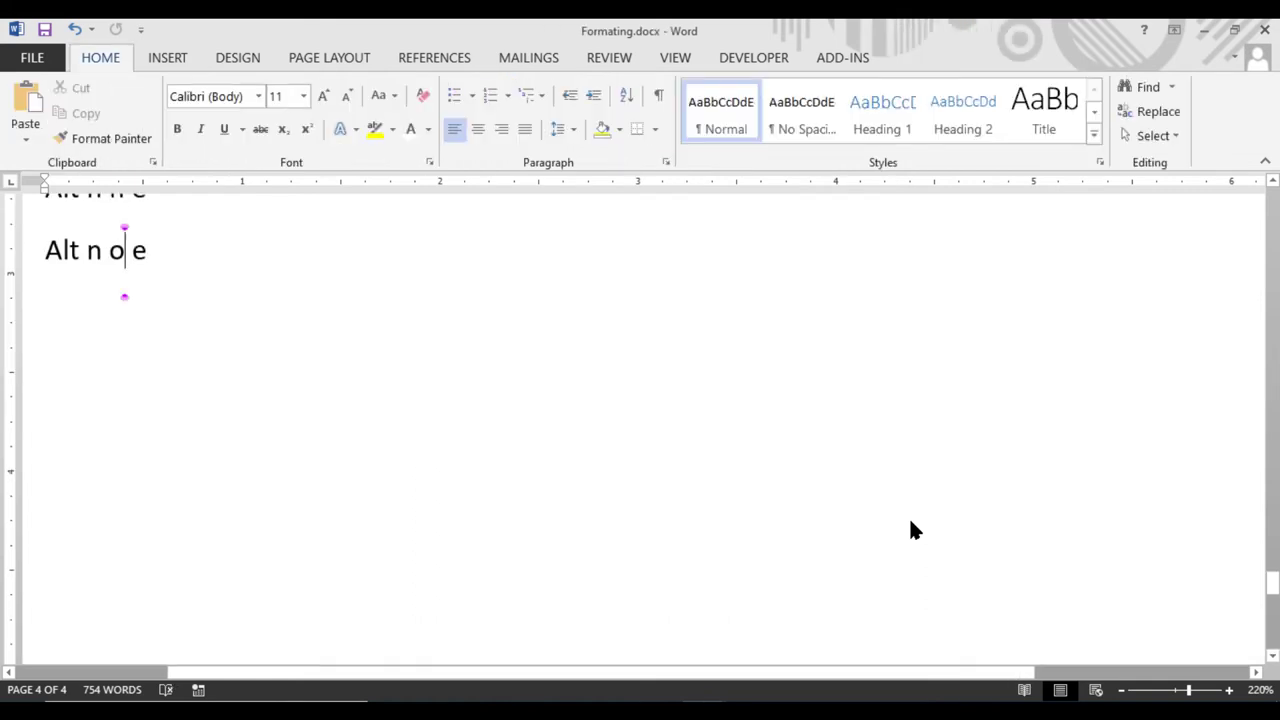
pyautogui.scroll(3, 757, 426)
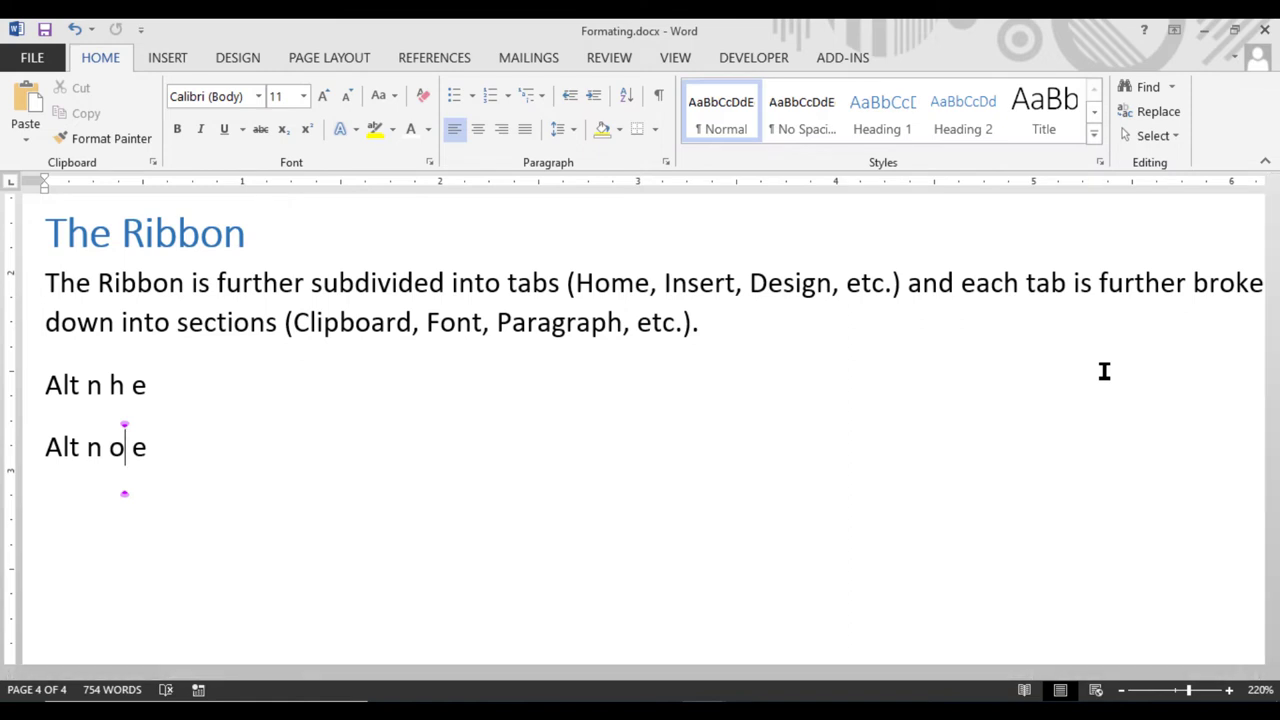
pyautogui.press('alt')
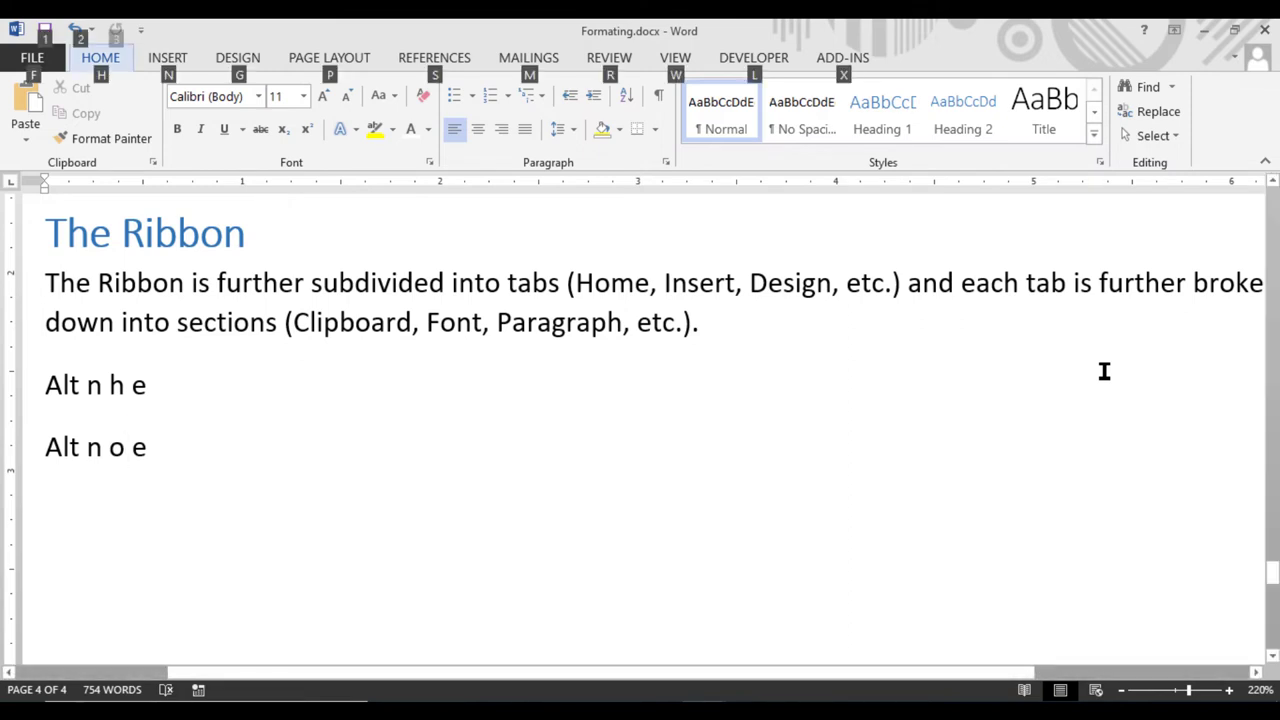
pyautogui.press('n')
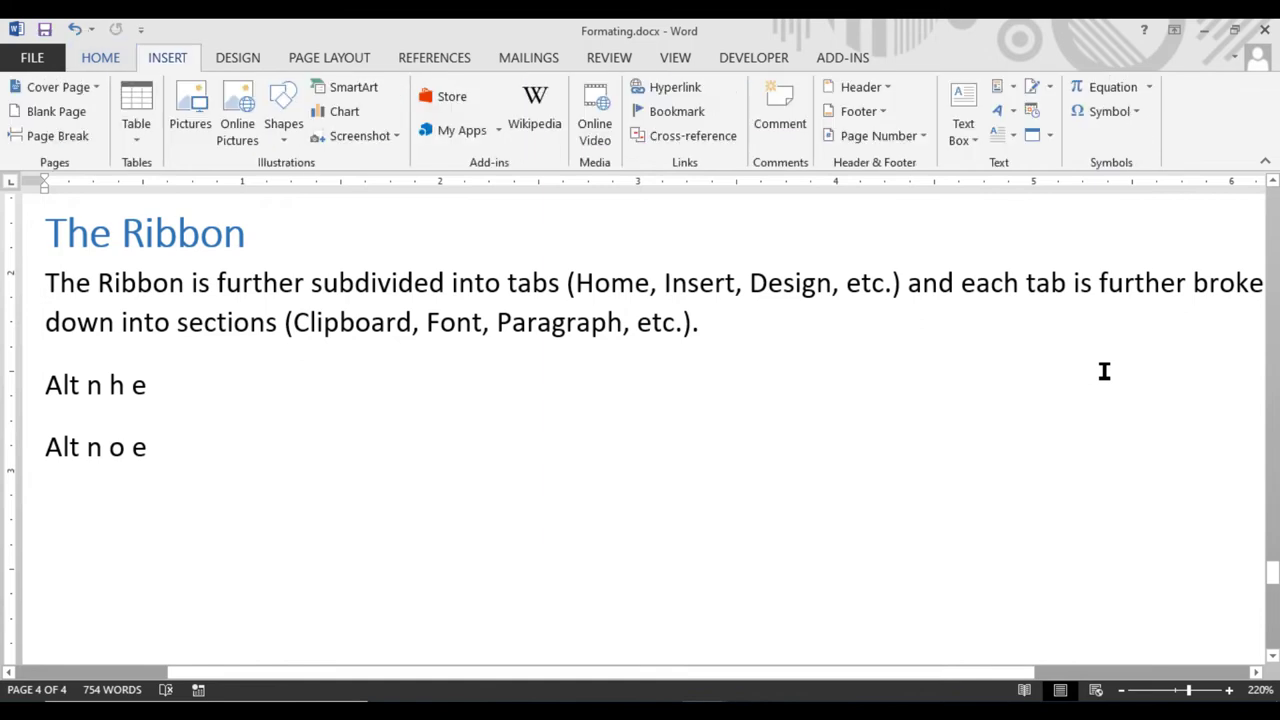
pyautogui.press('h')
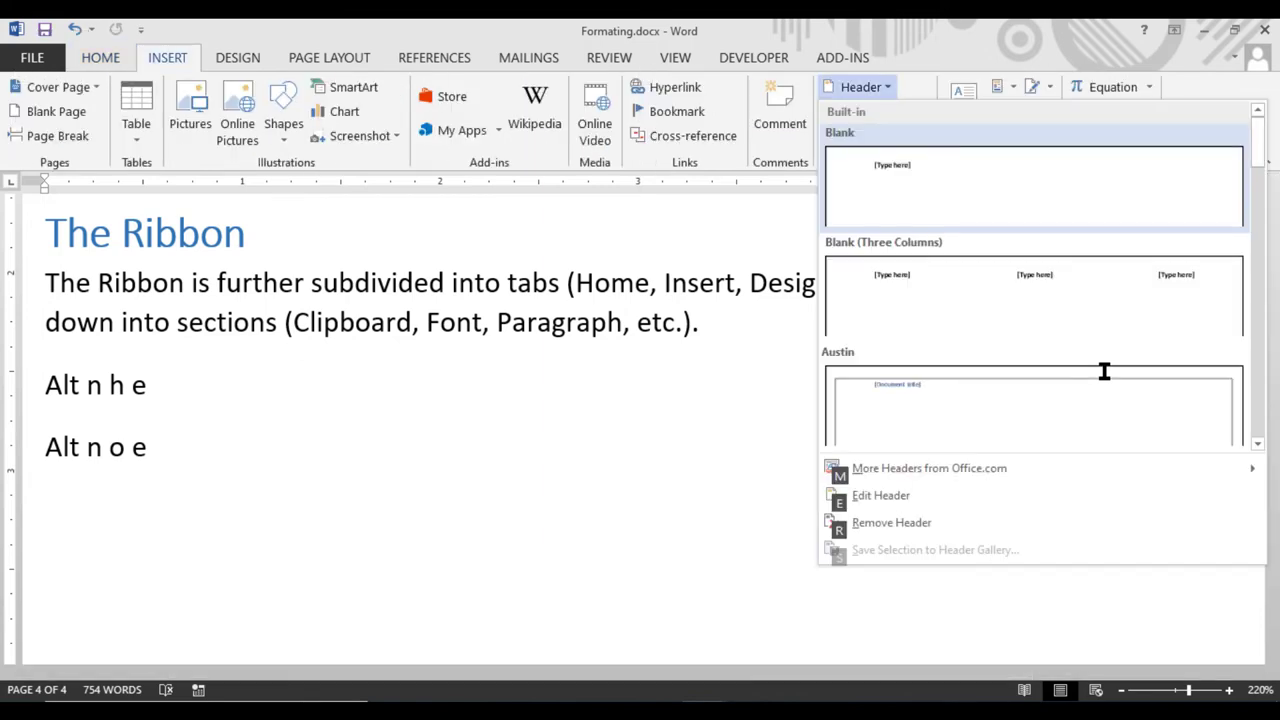
pyautogui.press('e')
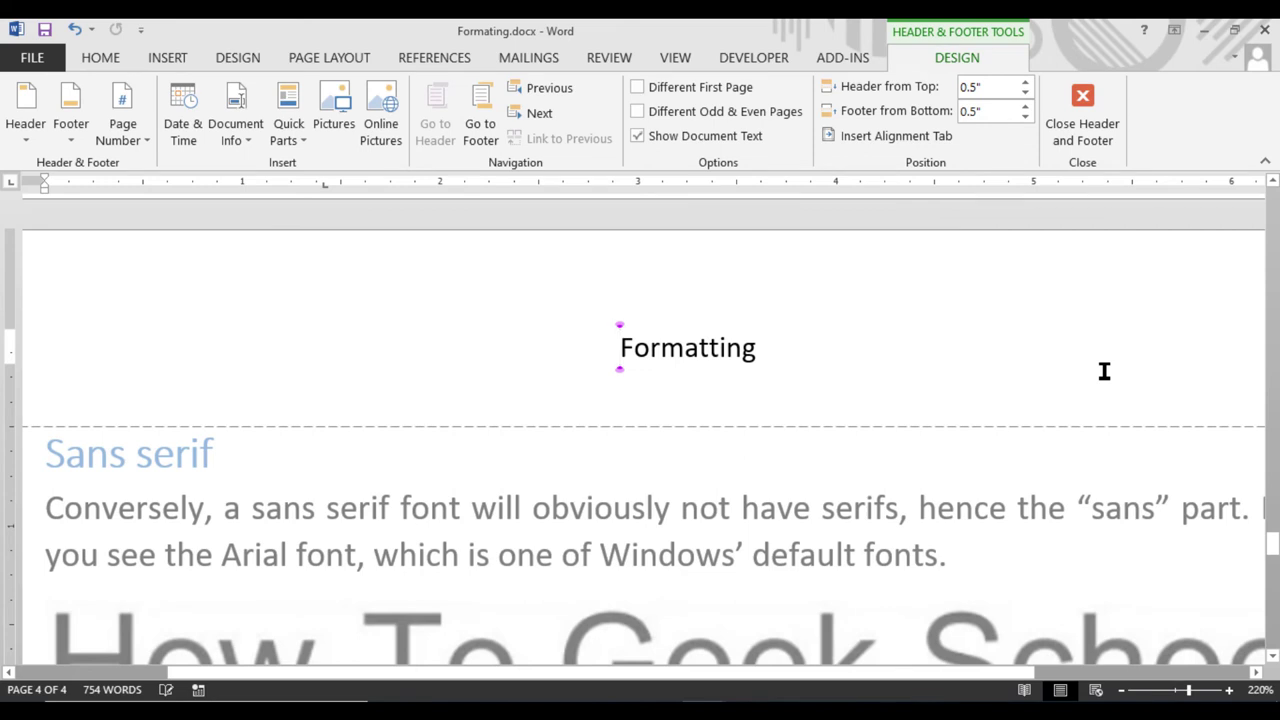
pyautogui.press('alt')
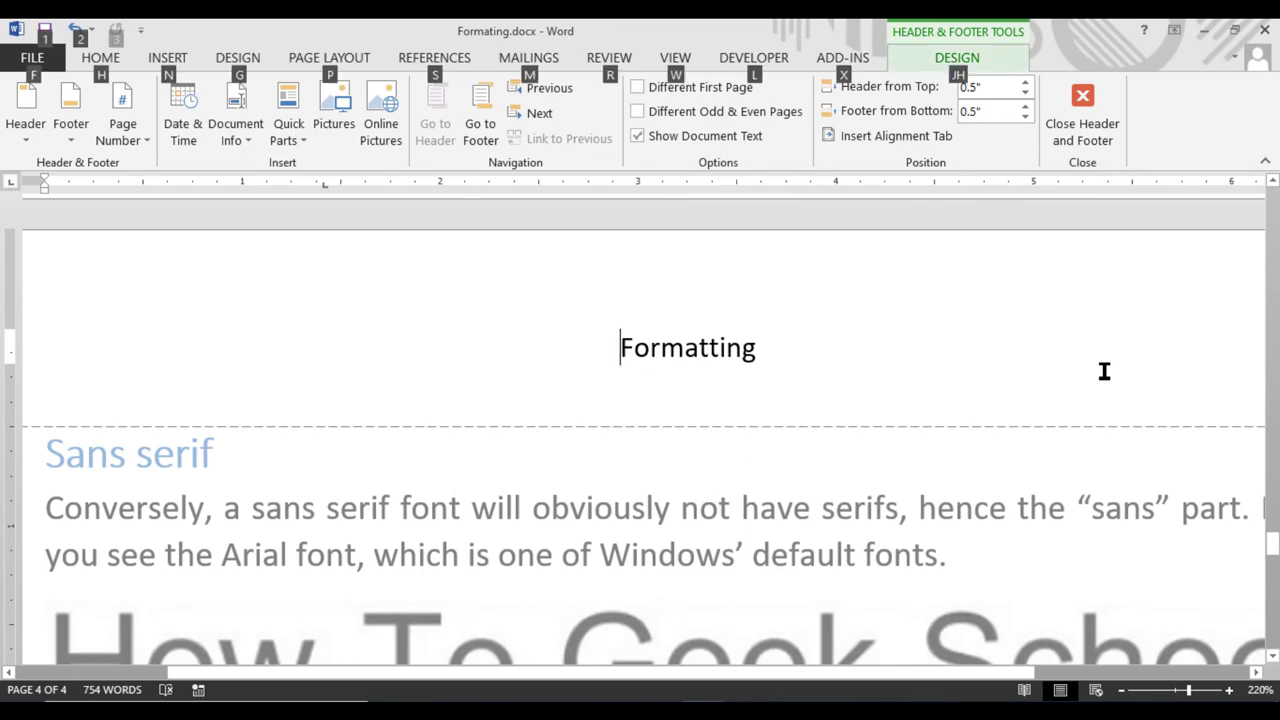
pyautogui.press('j')
pyautogui.press('h')
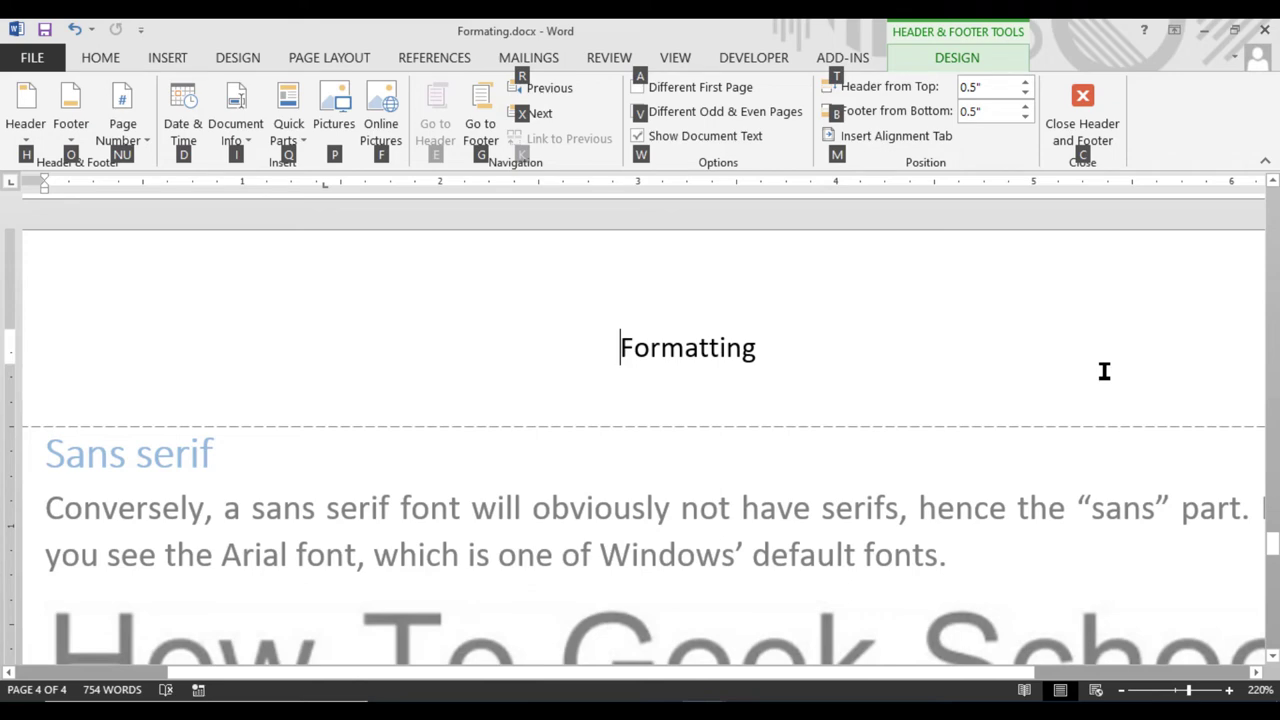
pyautogui.press('c')
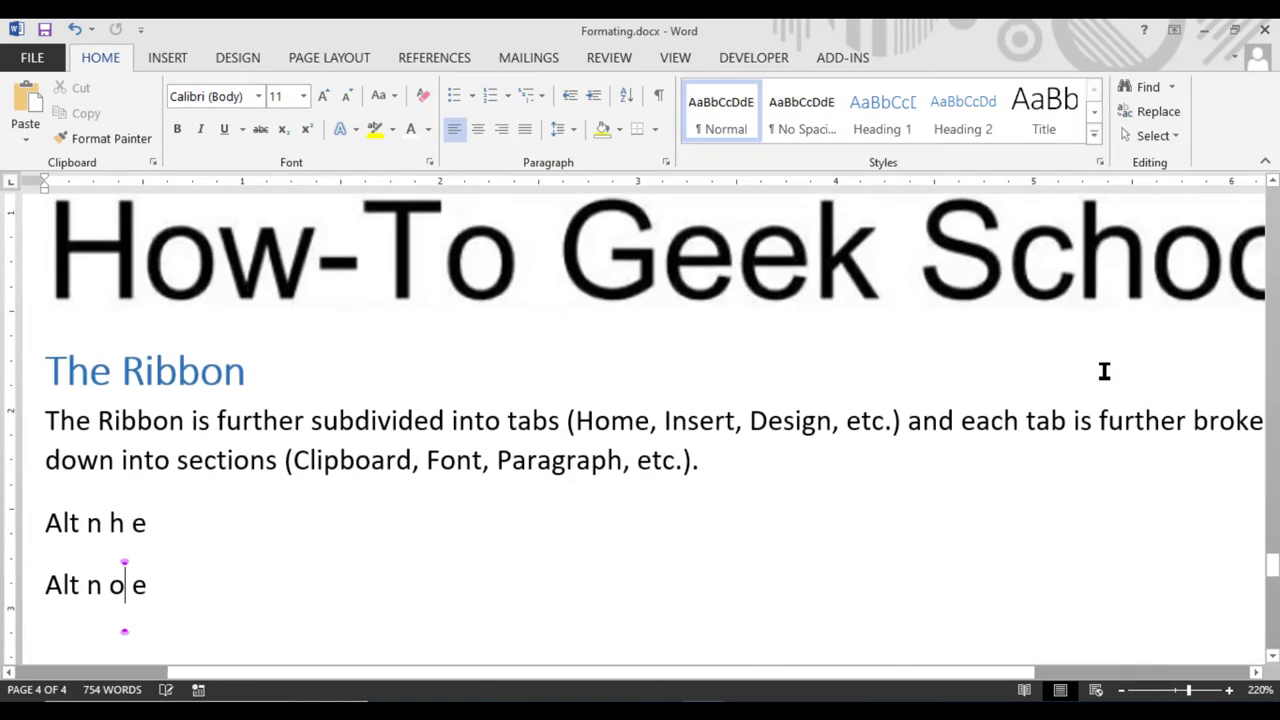
pyautogui.press('Right')
pyautogui.press('Right')
# Start a third note 'Alt jh' on a new line beneath 'Alt n o e'
pyautogui.press('Return')
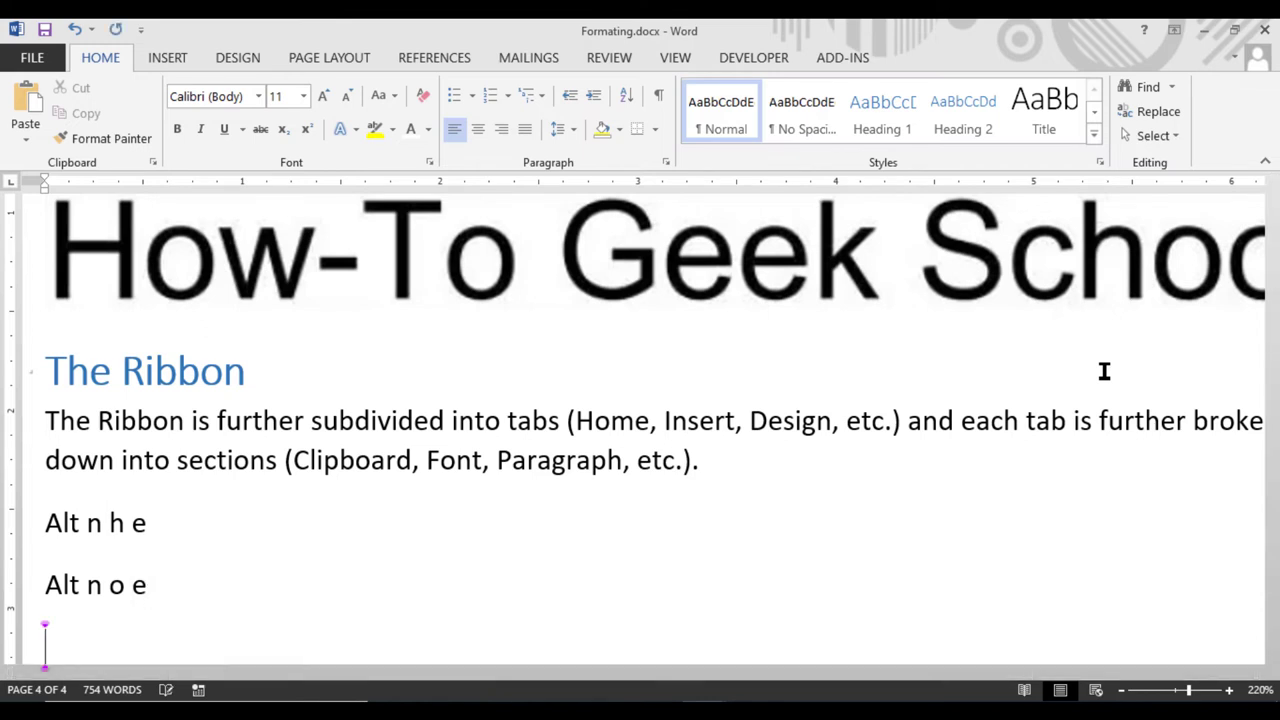
pyautogui.write('alt jh c')
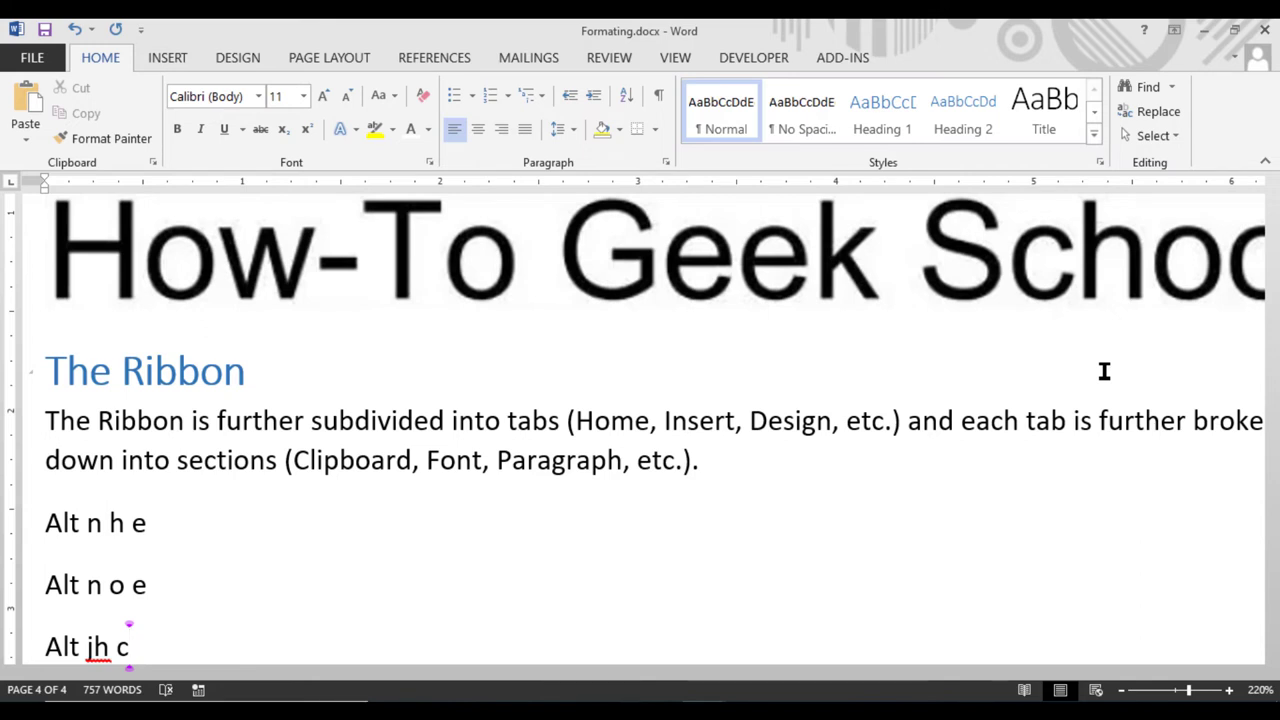
pyautogui.press('alt')
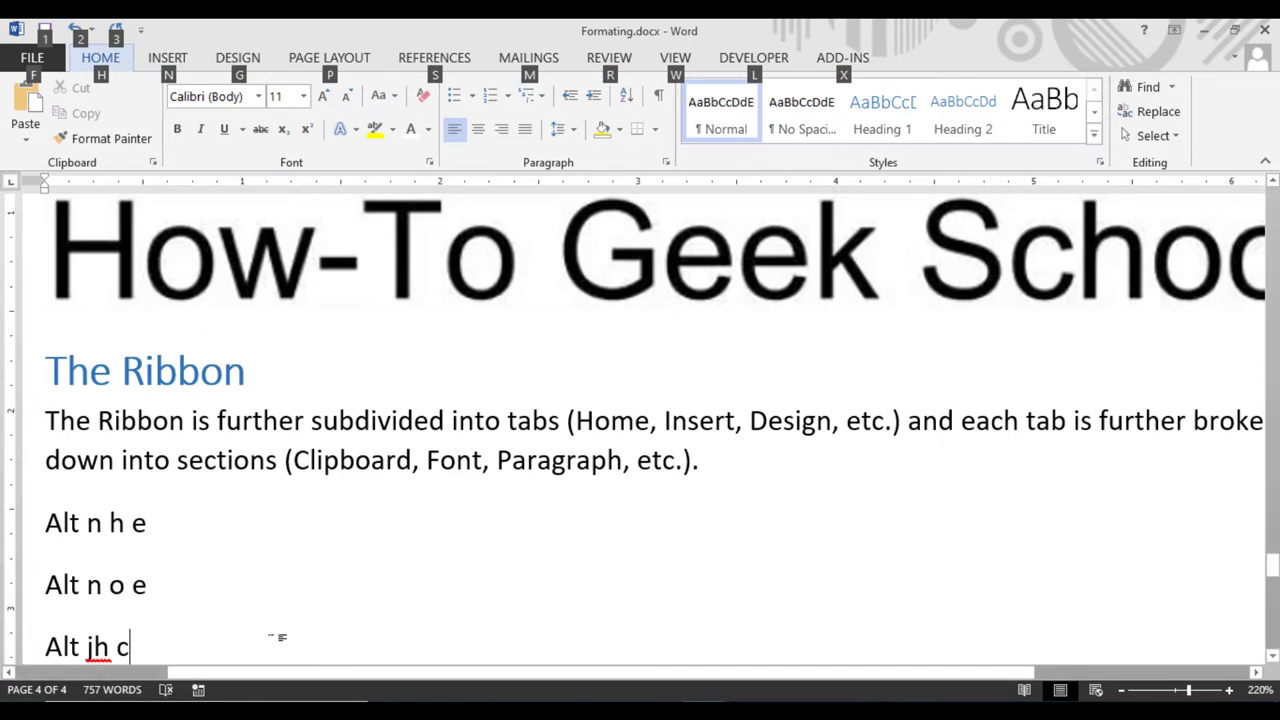
pyautogui.scroll(-10, 600, 560)
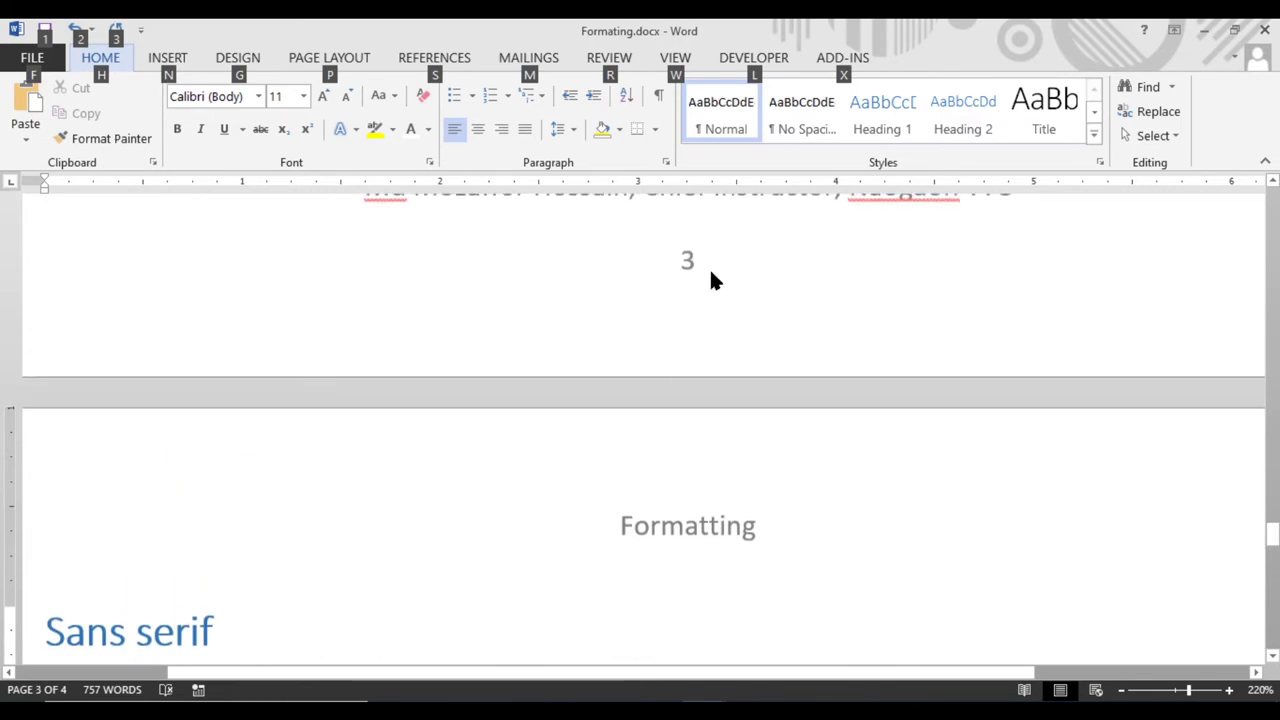
pyautogui.click(709, 267)
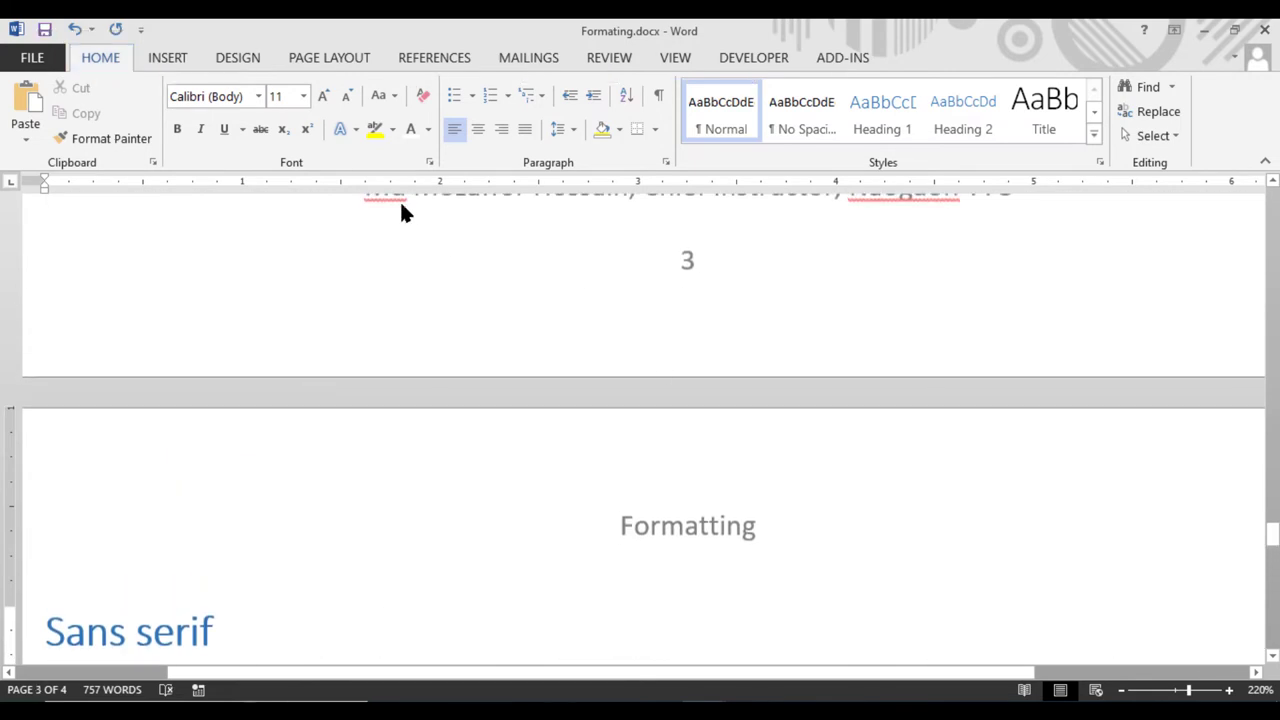
pyautogui.click(167, 58)
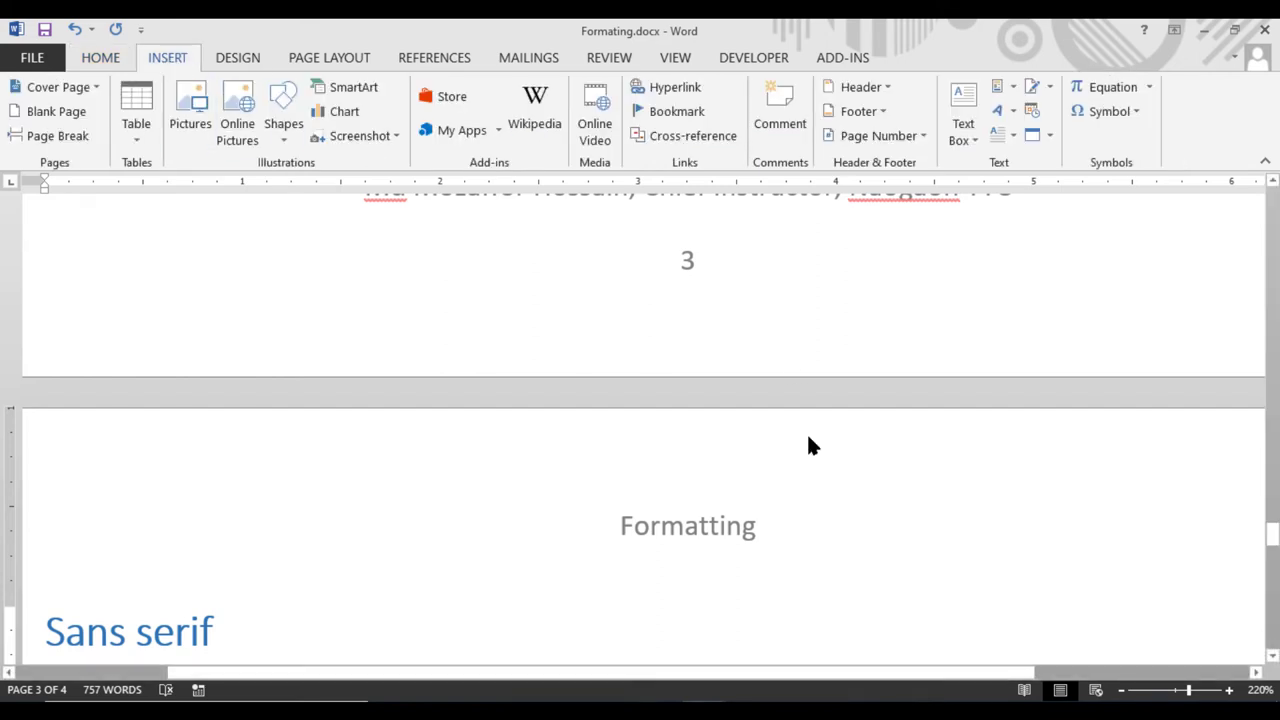
pyautogui.press('alt')
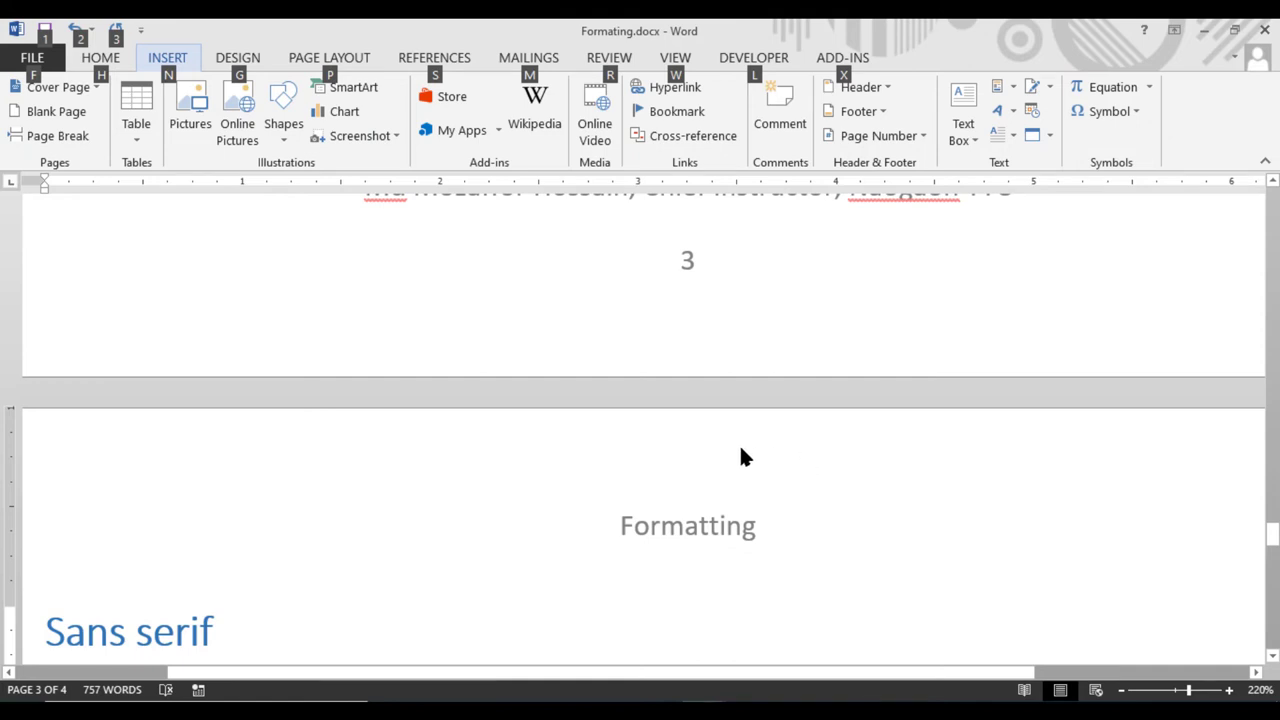
pyautogui.click(112, 58)
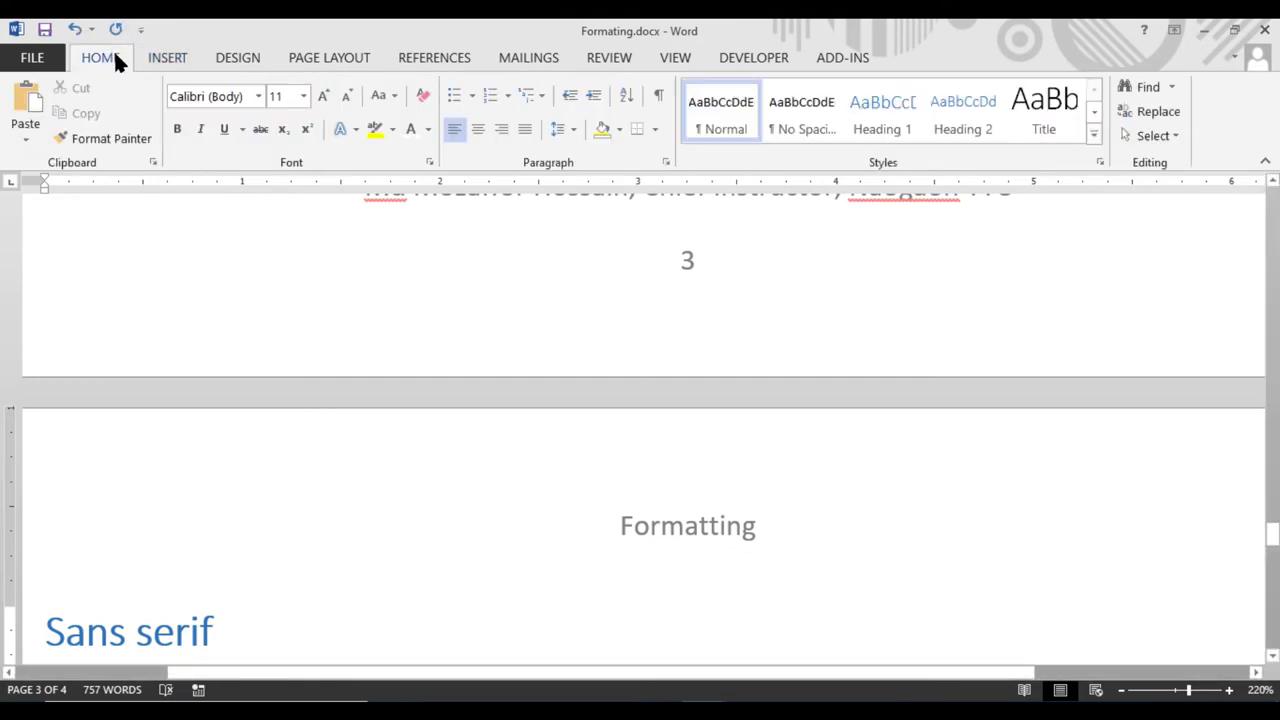
pyautogui.scroll(-3, 491, 600)
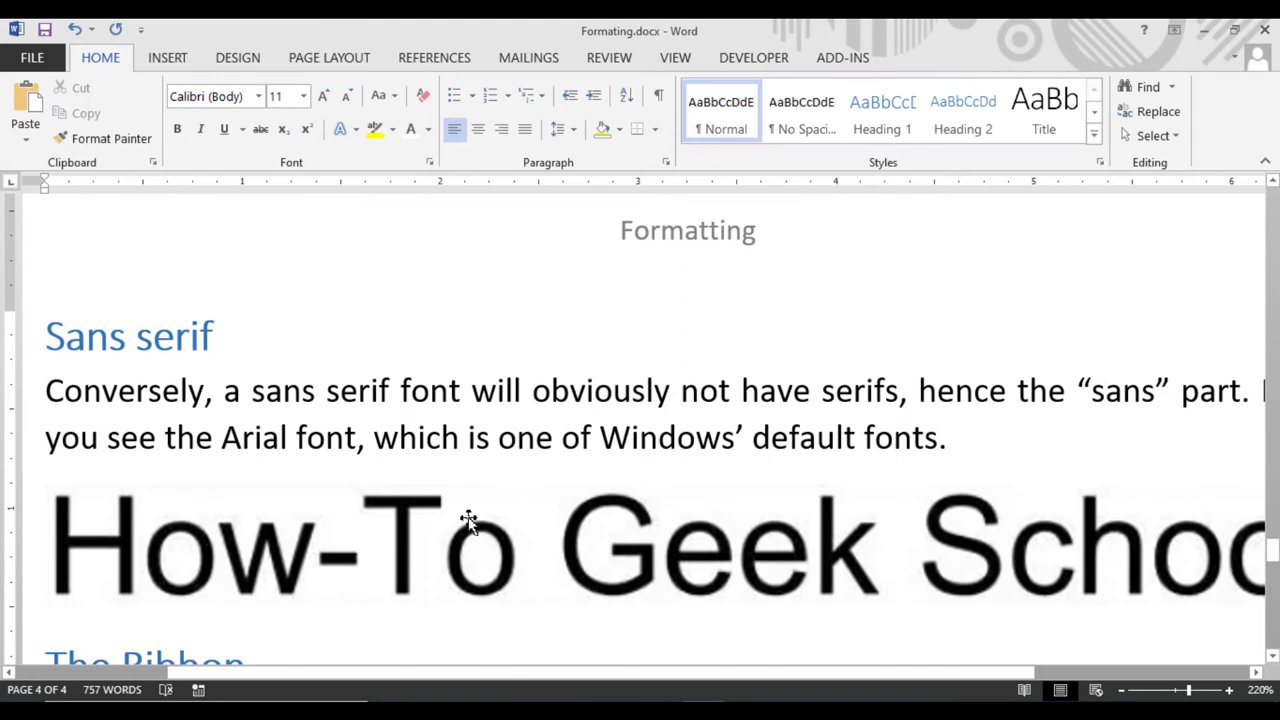
pyautogui.scroll(3, 505, 533)
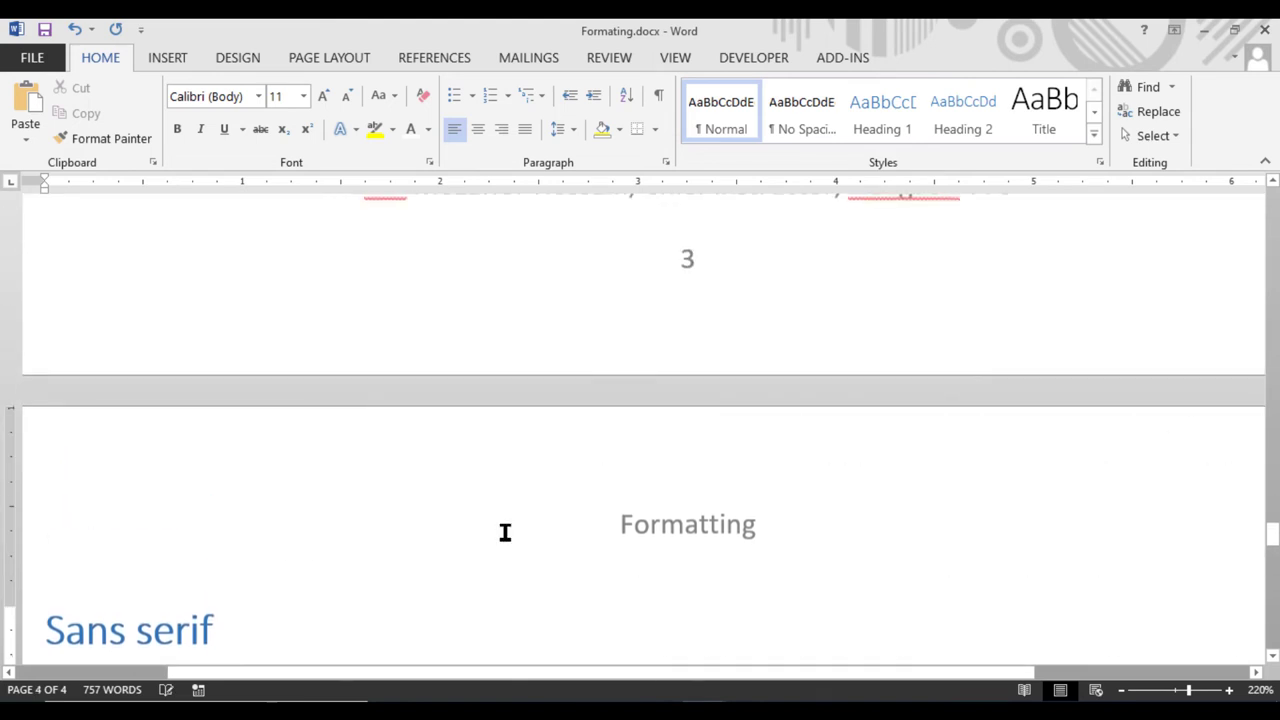
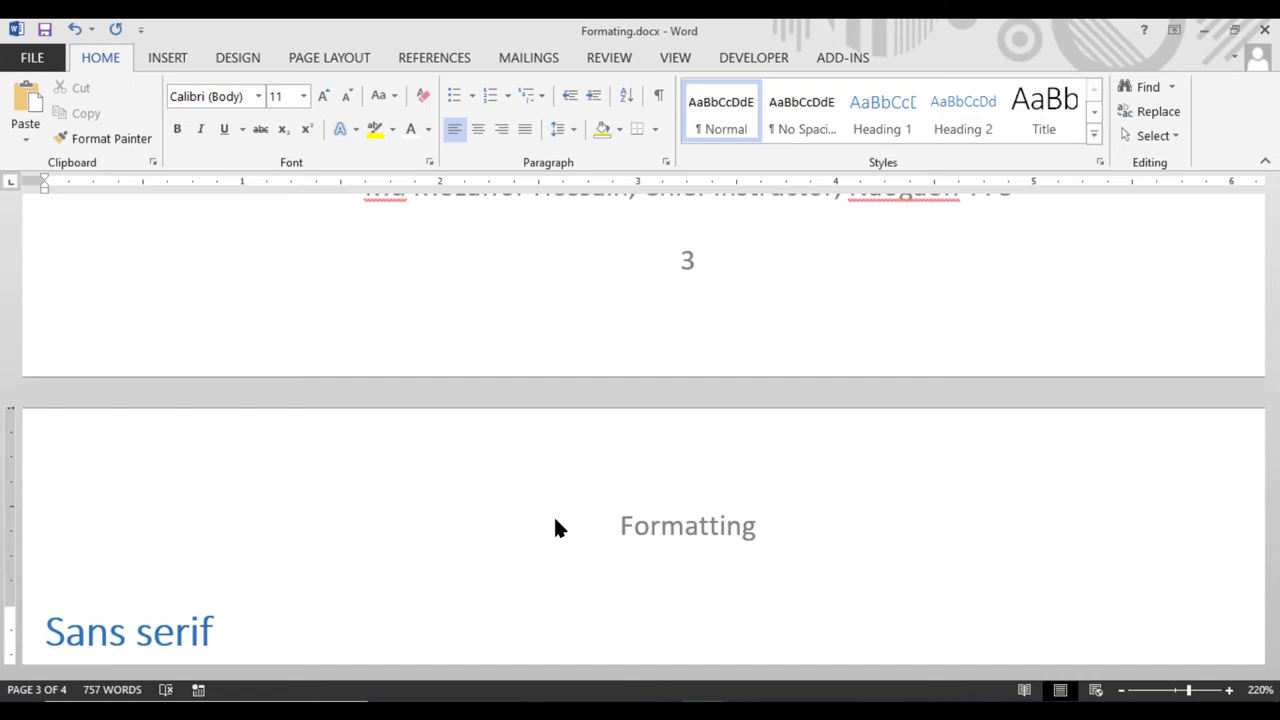
# Add a 'hot key' line below the 'Alt jh c' note on page 4
pyautogui.scroll(-10, 553, 520)
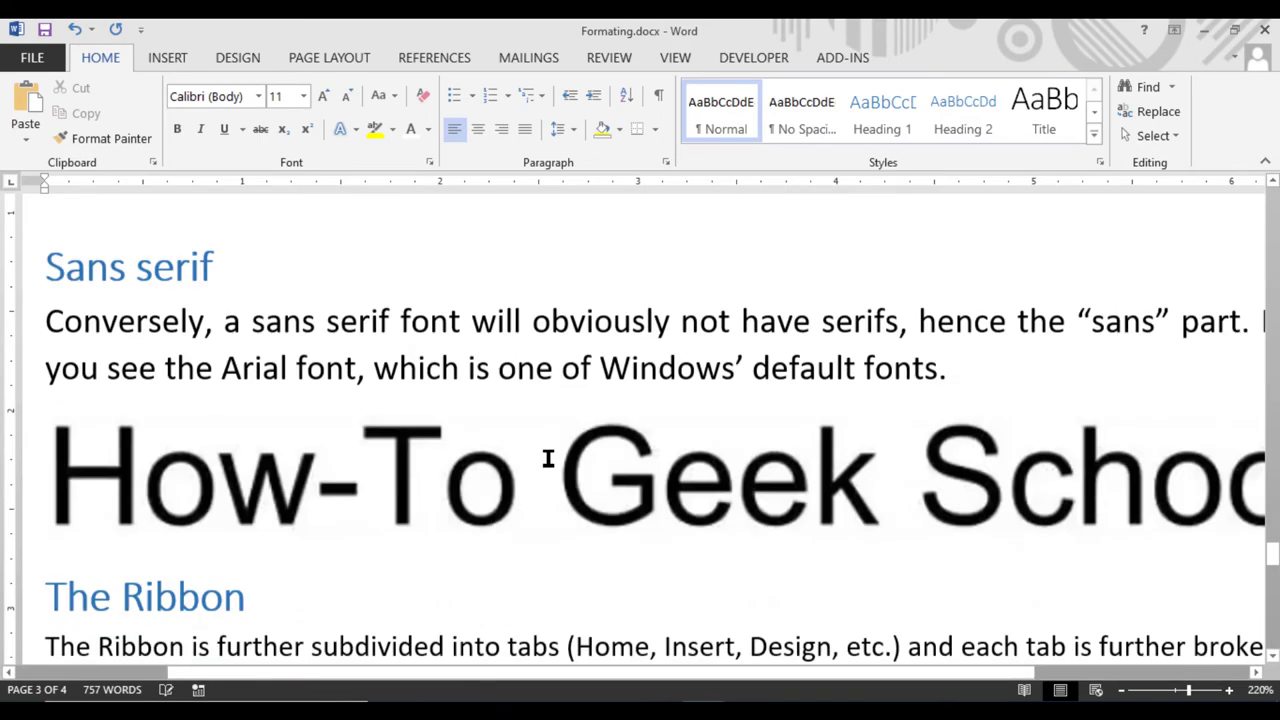
pyautogui.click(217, 439)
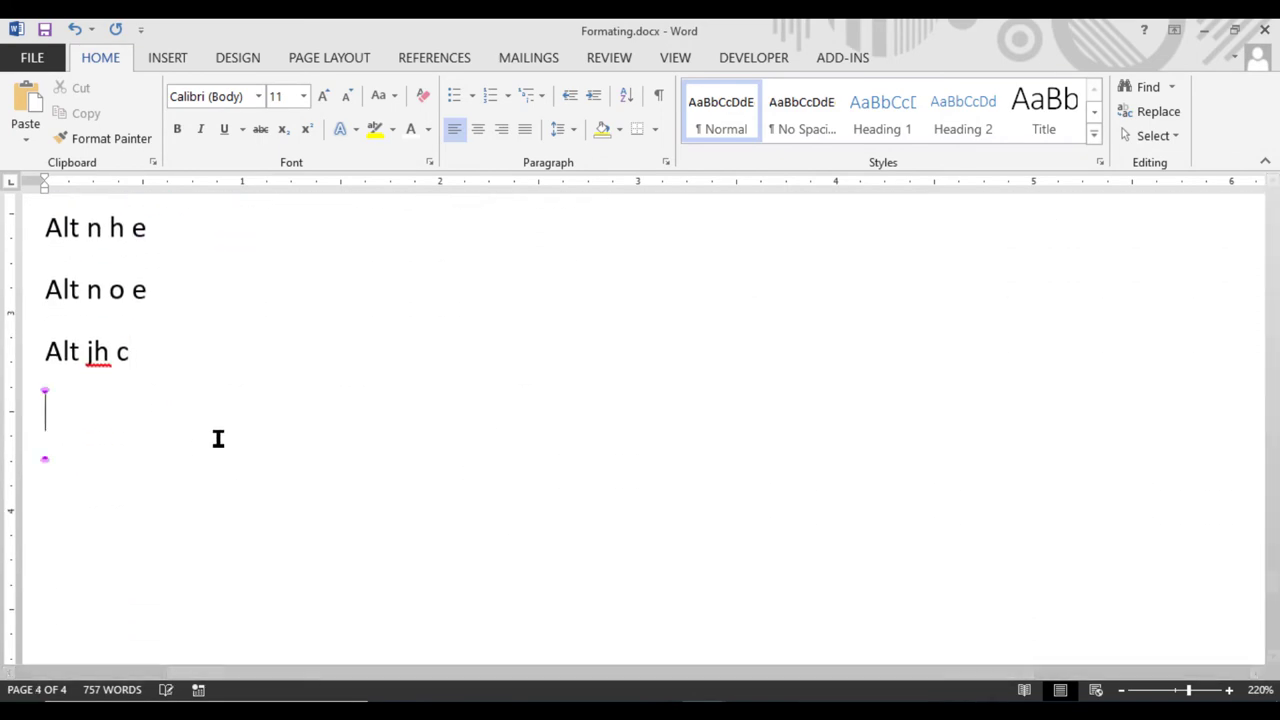
pyautogui.write('hot ')
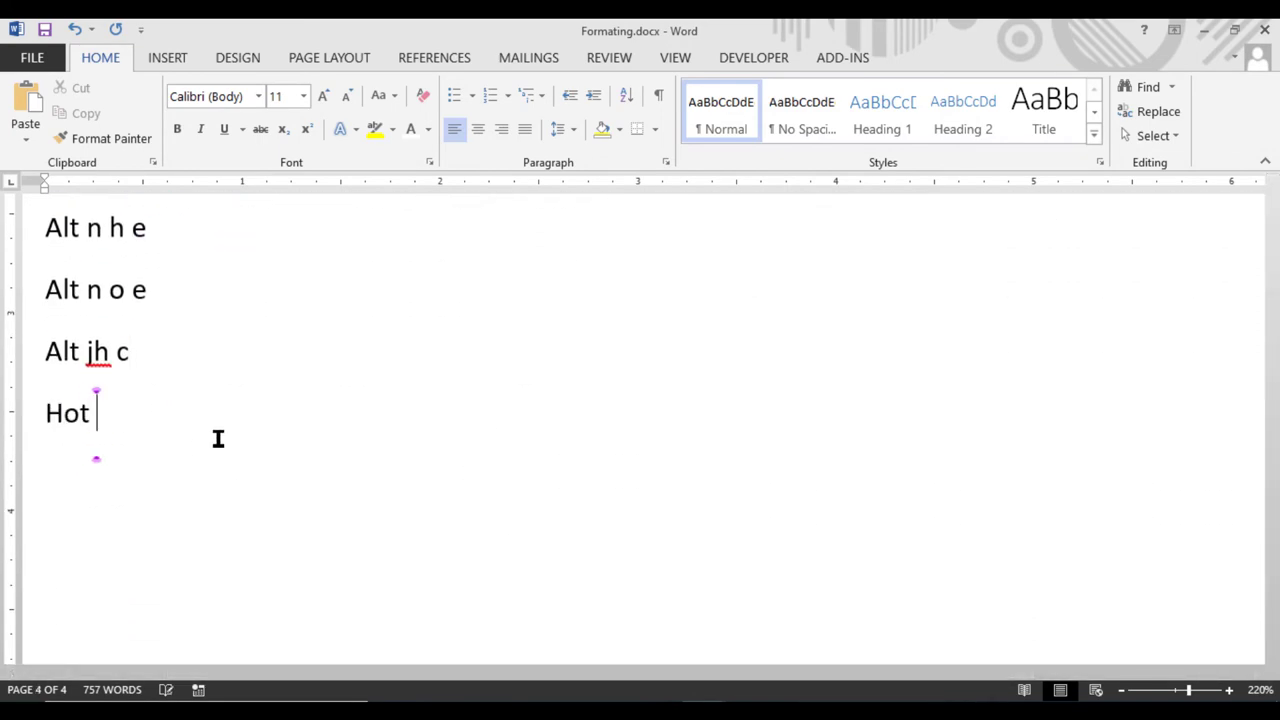
pyautogui.write('key')
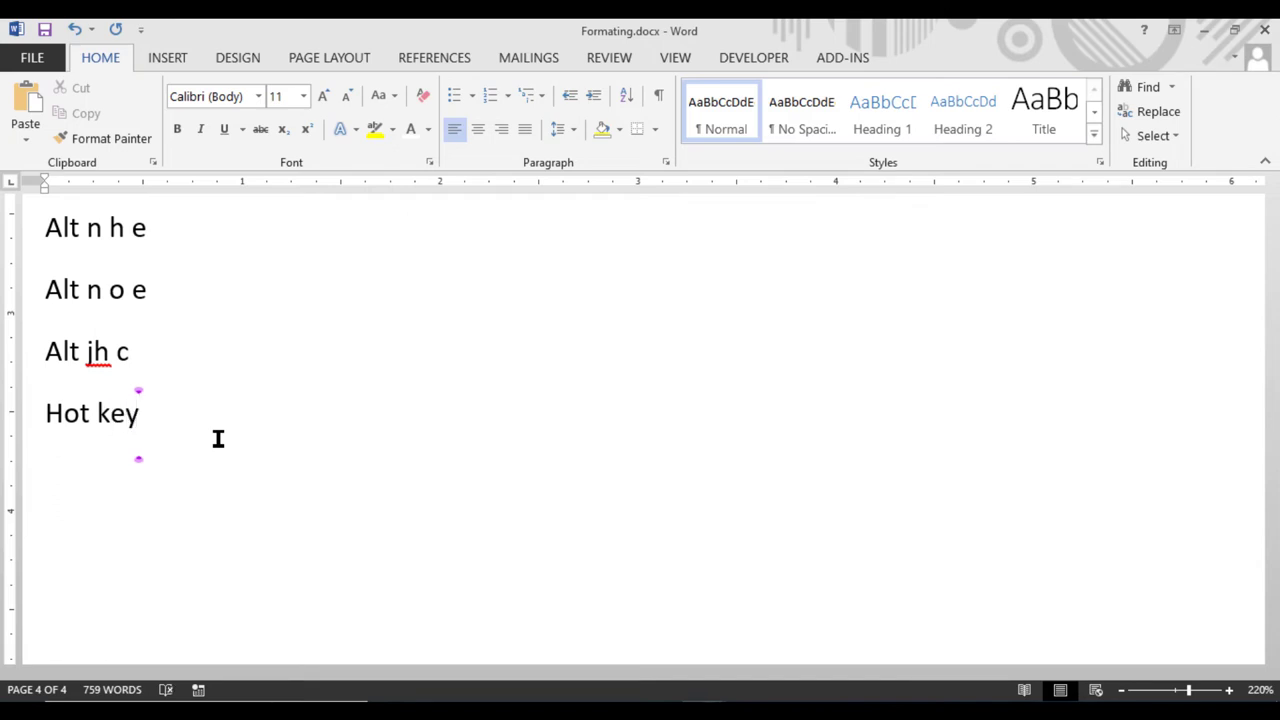
# Start a new empty line after 'hot key', then return to the top of page 1
pyautogui.press('Return')
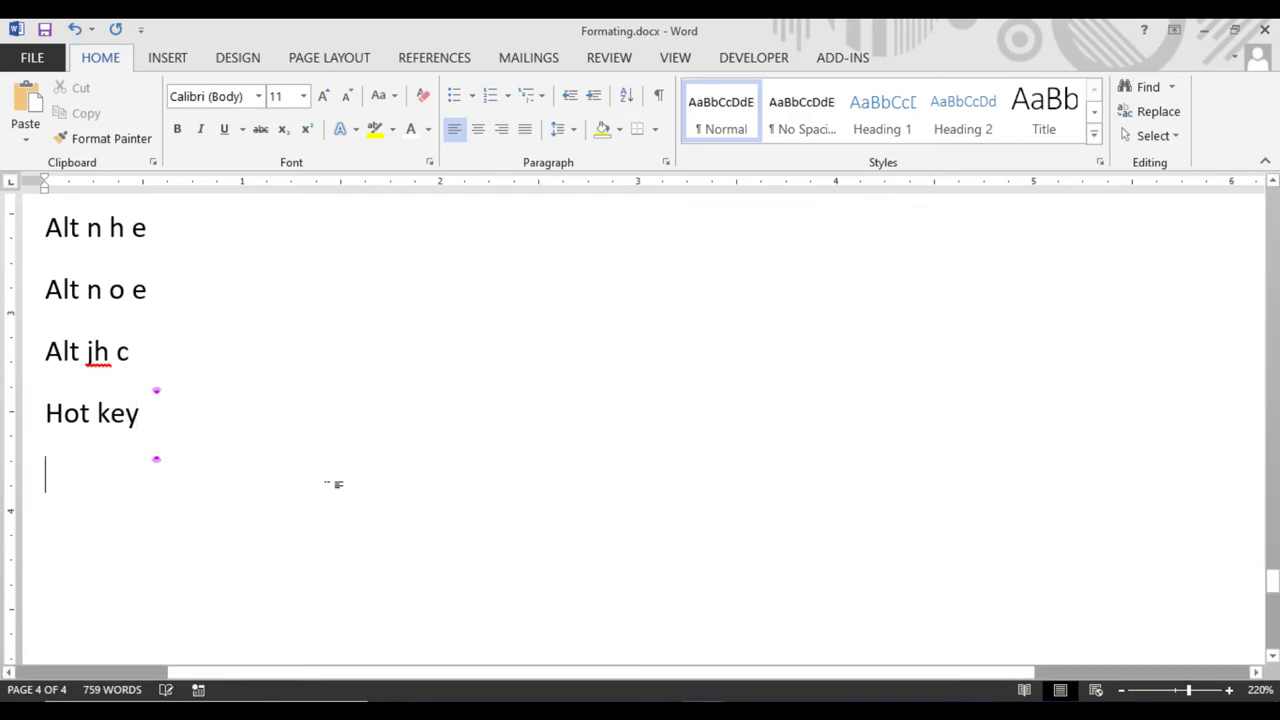
pyautogui.scroll(10, 332, 486)
pyautogui.scroll(8, 358, 510)
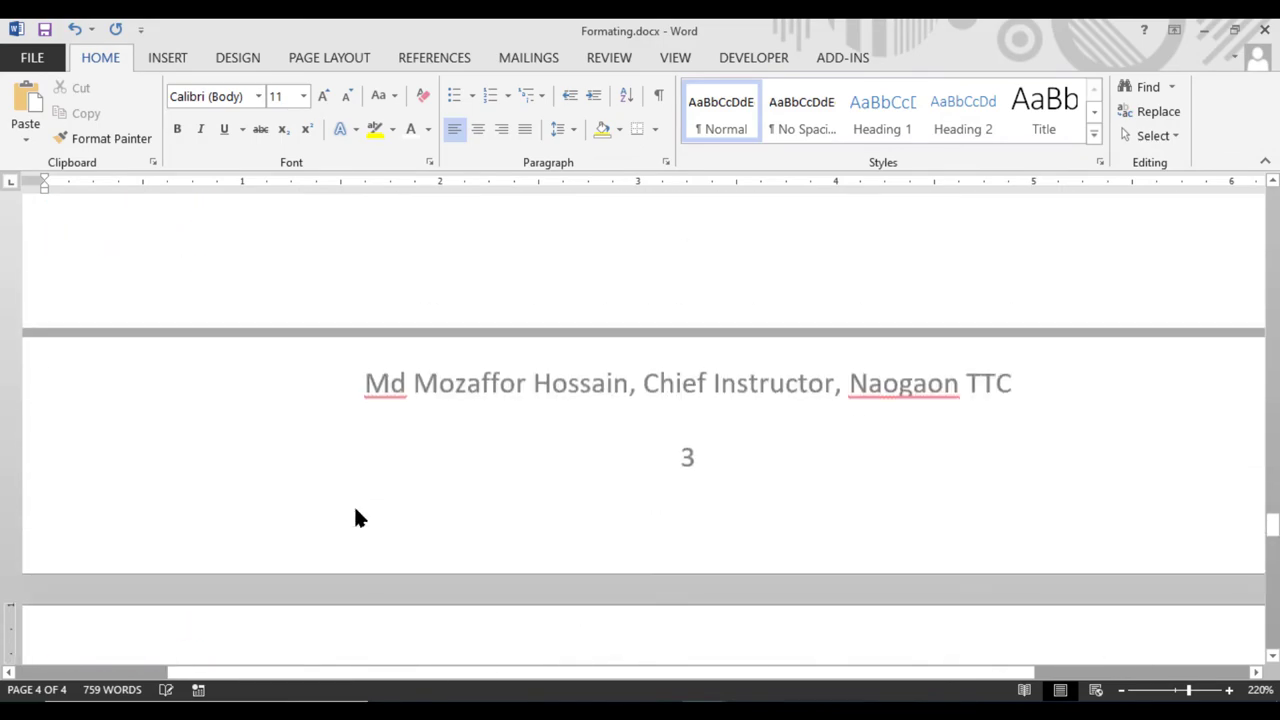
pyautogui.scroll(12, 556, 518)
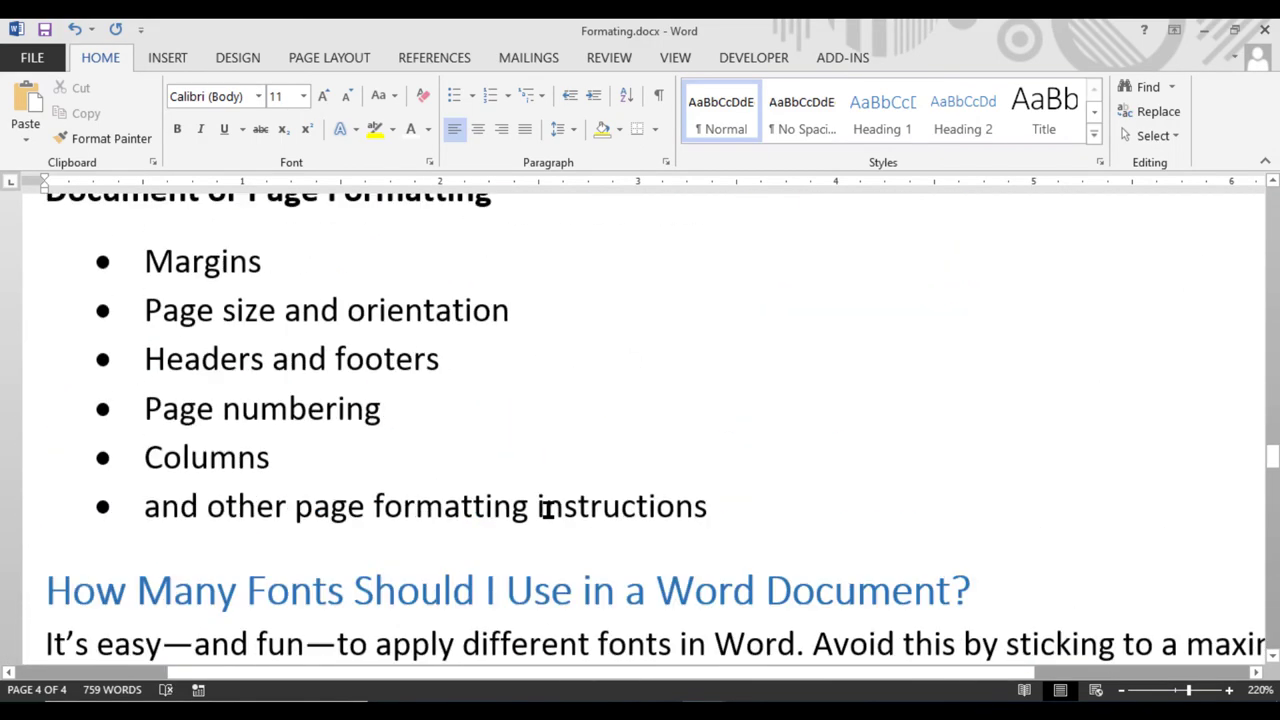
pyautogui.scroll(10, 537, 507)
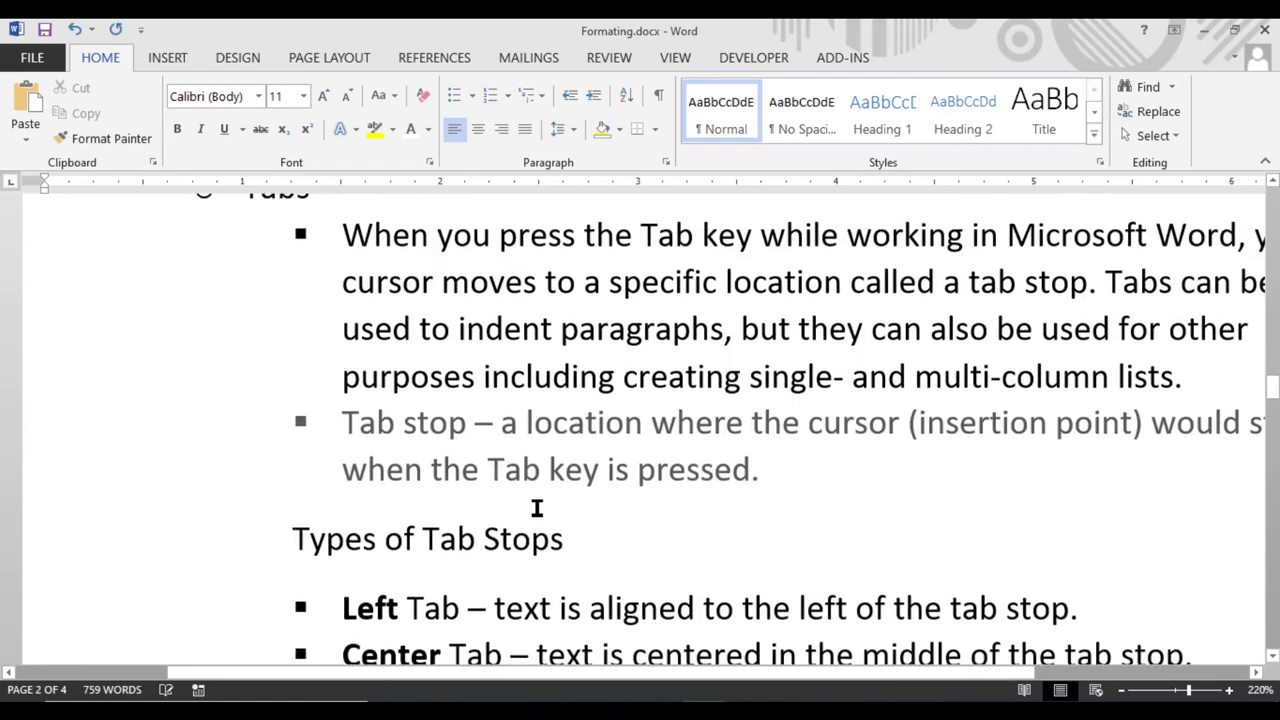
pyautogui.scroll(8, 537, 507)
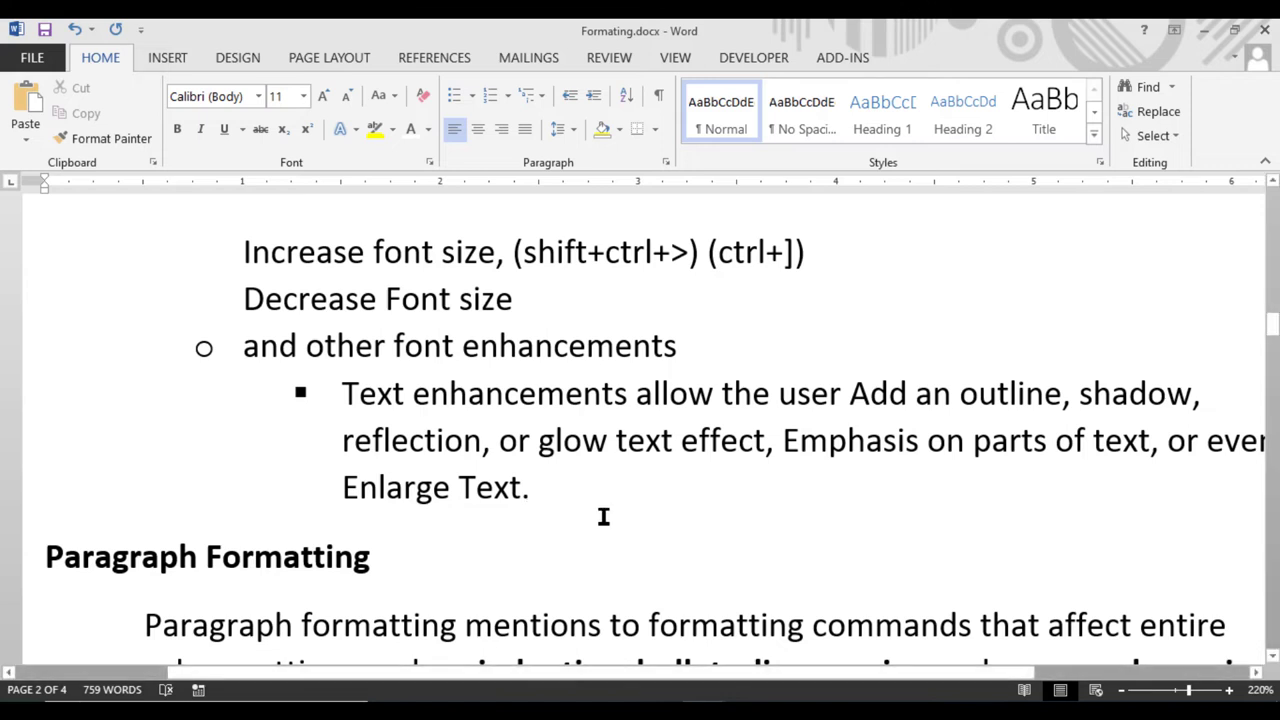
pyautogui.scroll(1, 603, 517)
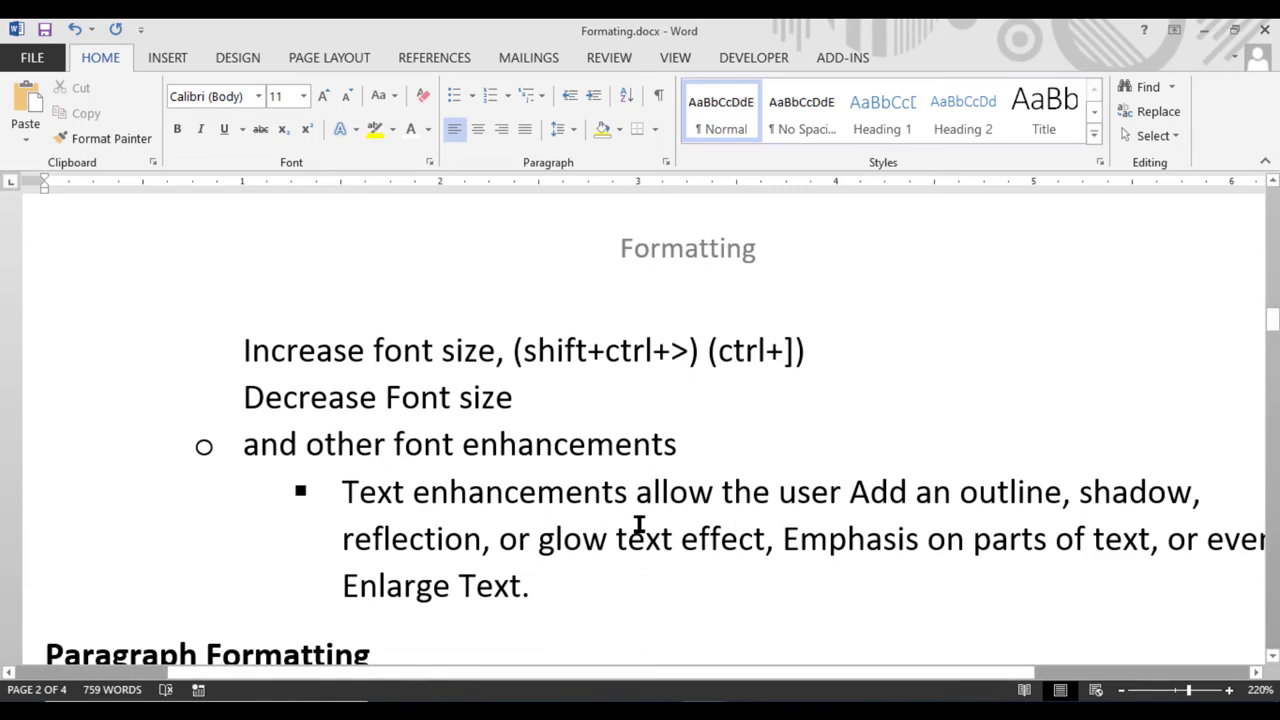
pyautogui.scroll(20, 745, 572)
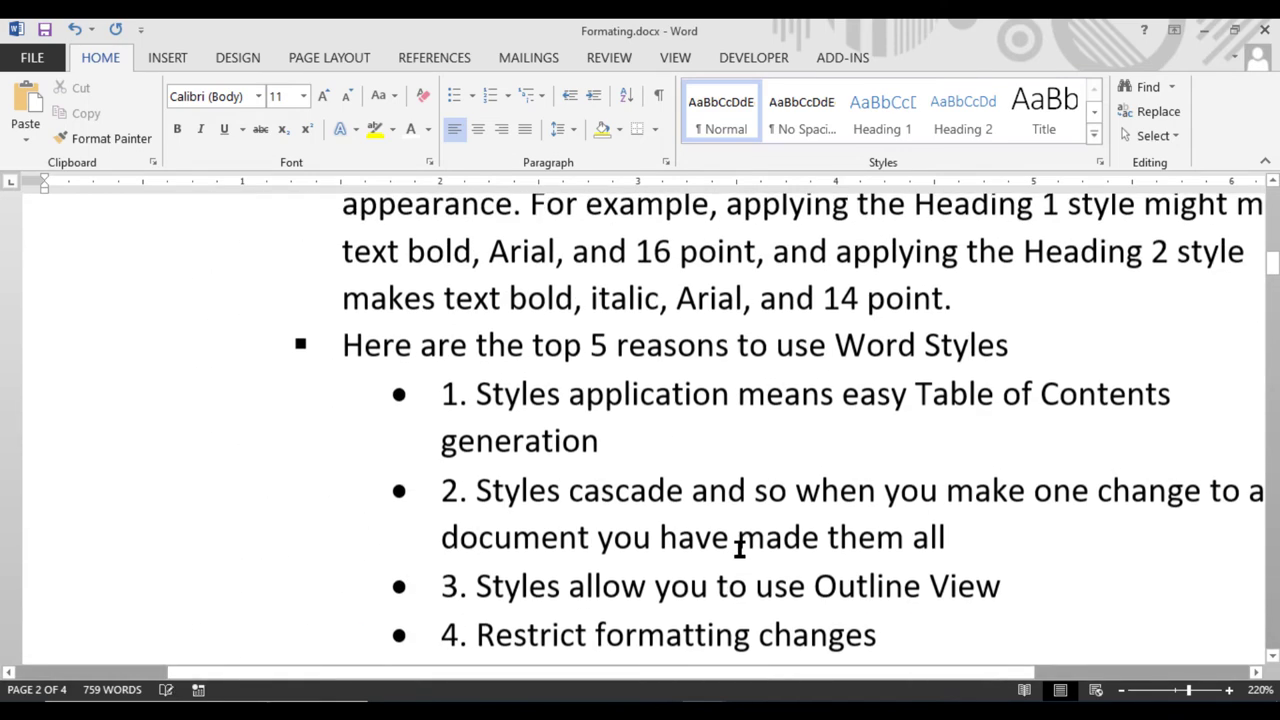
pyautogui.scroll(1, 745, 552)
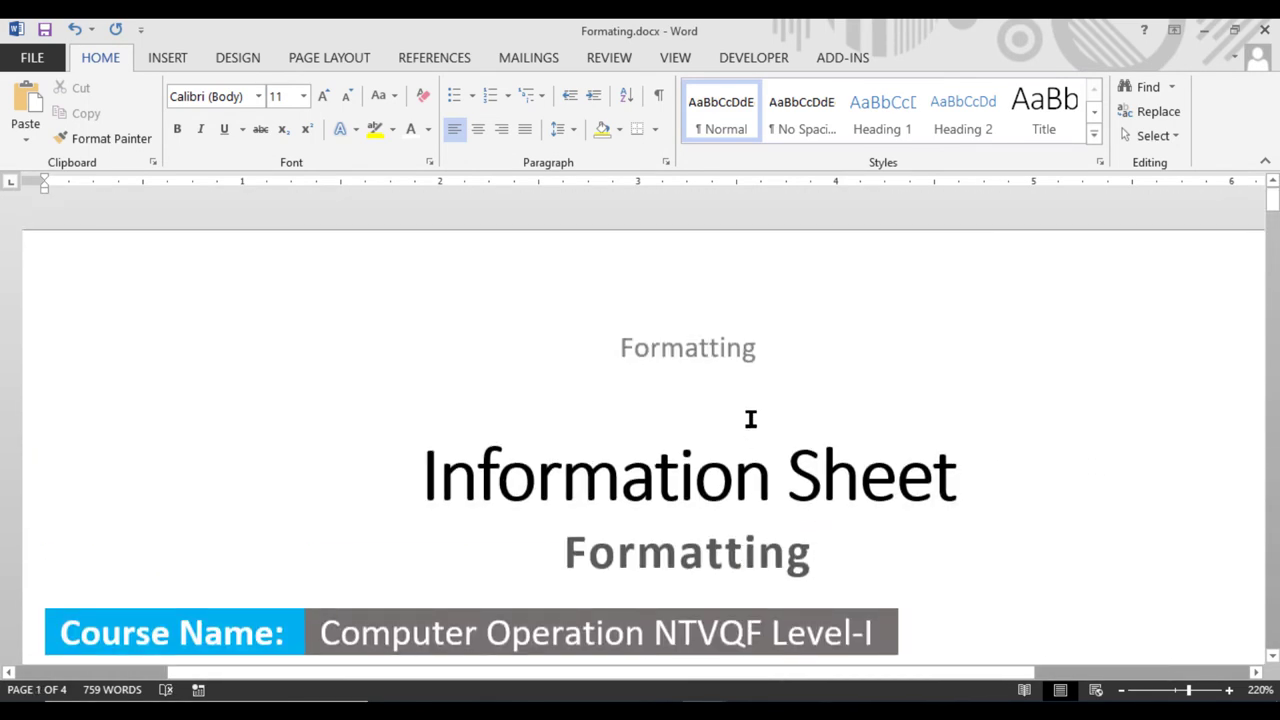
# Open the page 1 header and cut the word 'Formatting' out of it
pyautogui.doubleClick(730, 352)
pyautogui.moveTo(760, 349); pyautogui.dragTo(617, 346)
pyautogui.hotkey('ctrl', 'c')
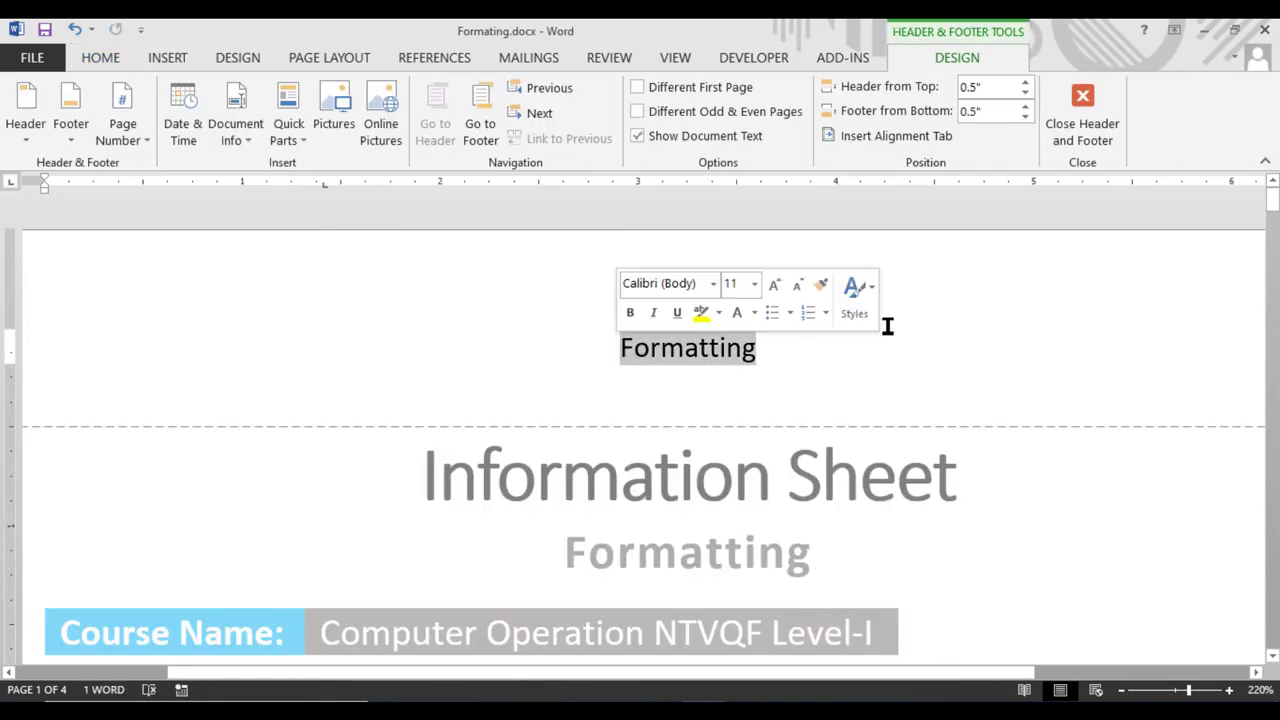
pyautogui.click(97, 60)
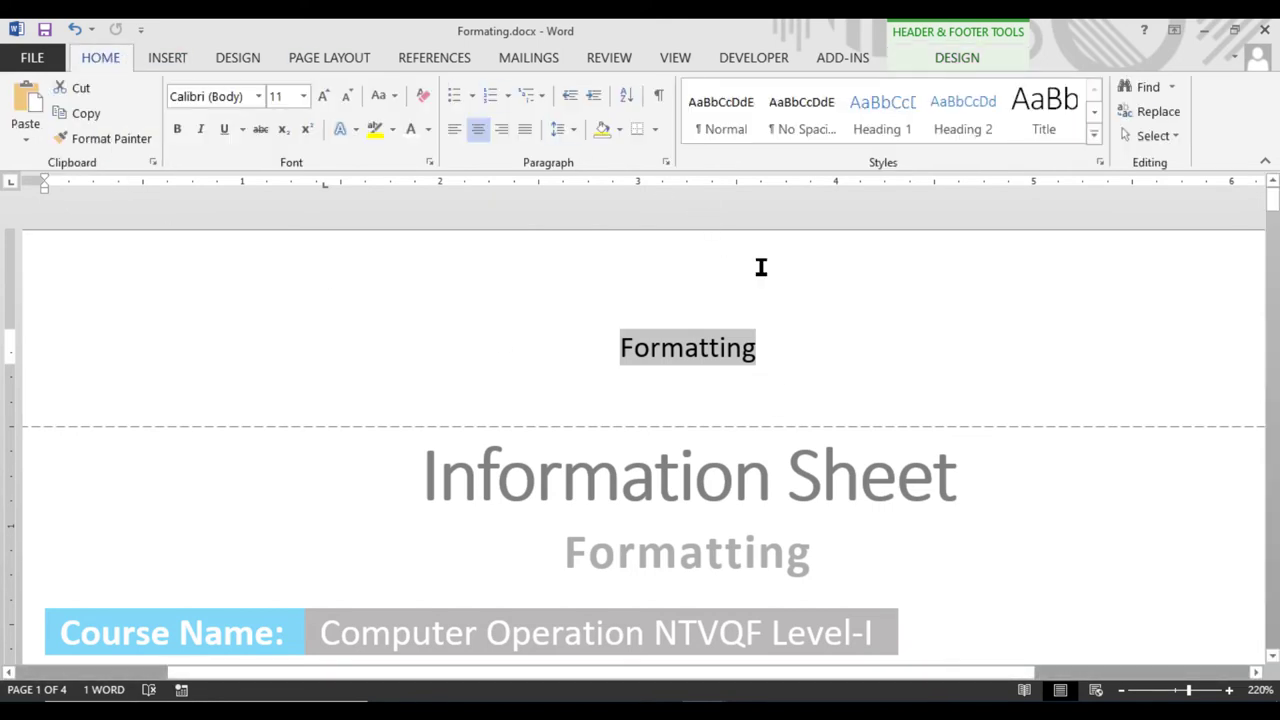
pyautogui.press('Delete')
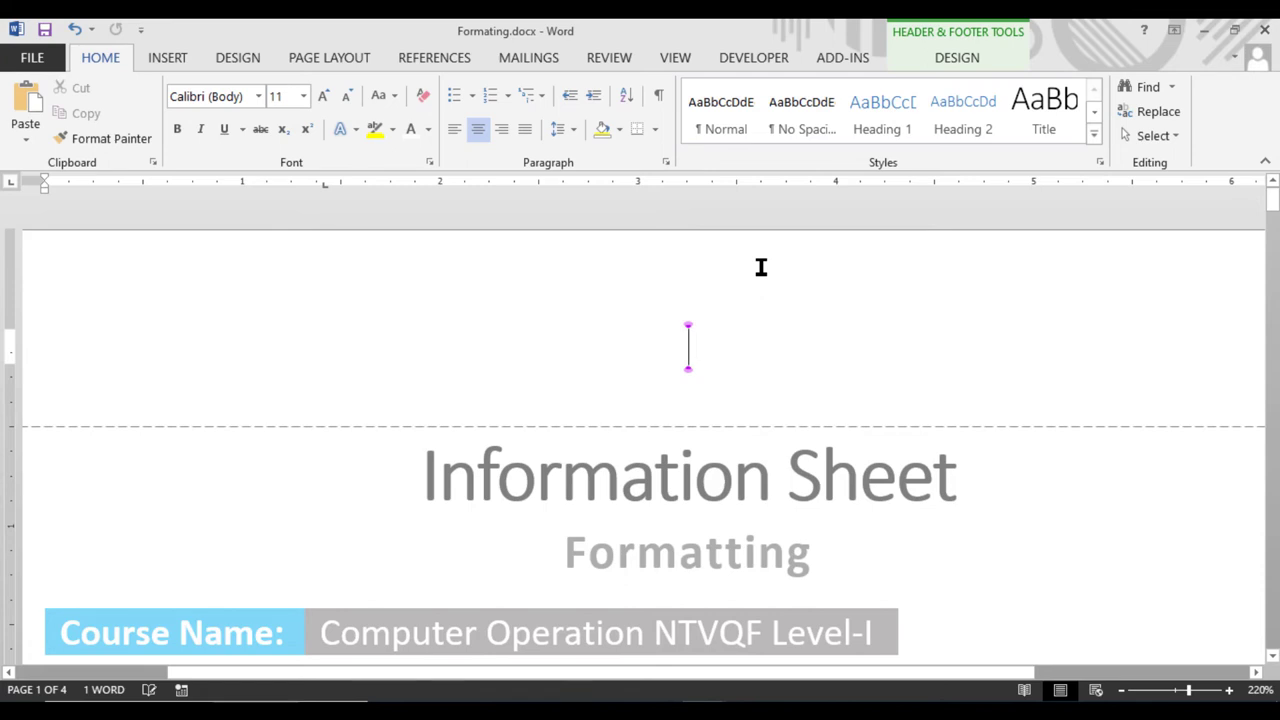
# Draw a small text box in the header and paste 'Formatting' into it
pyautogui.click(172, 50)
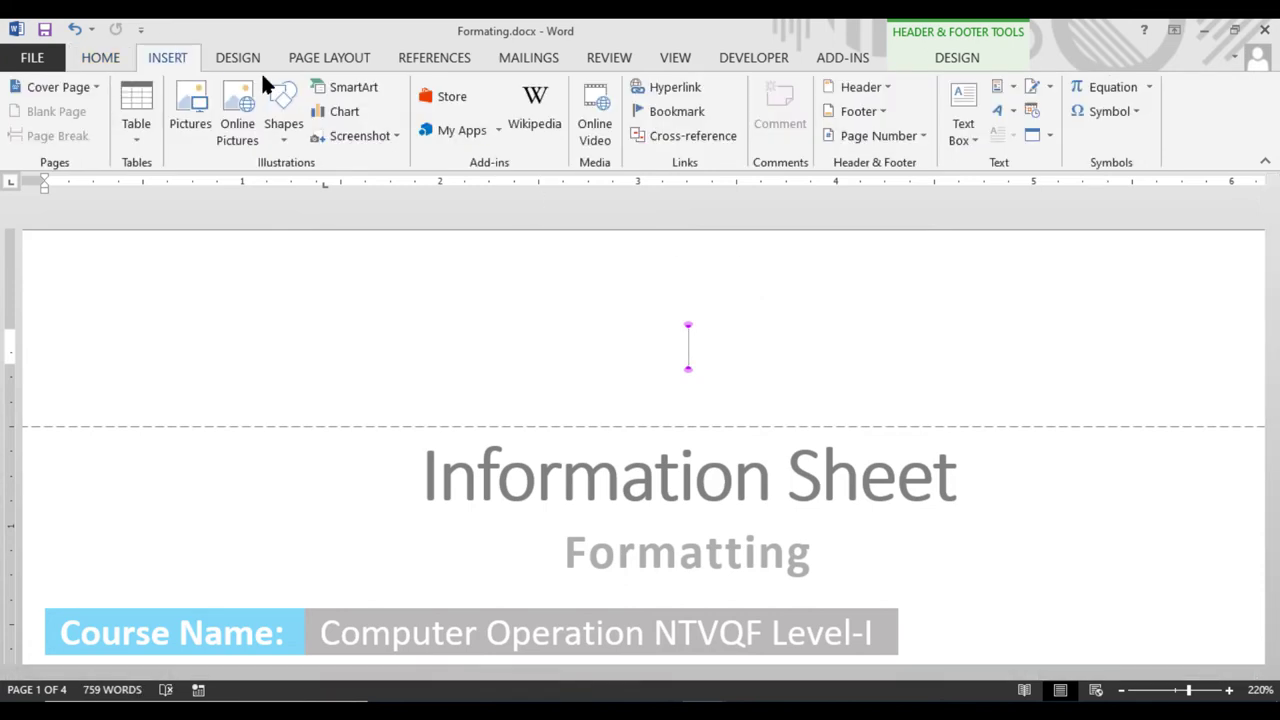
pyautogui.click(960, 115)
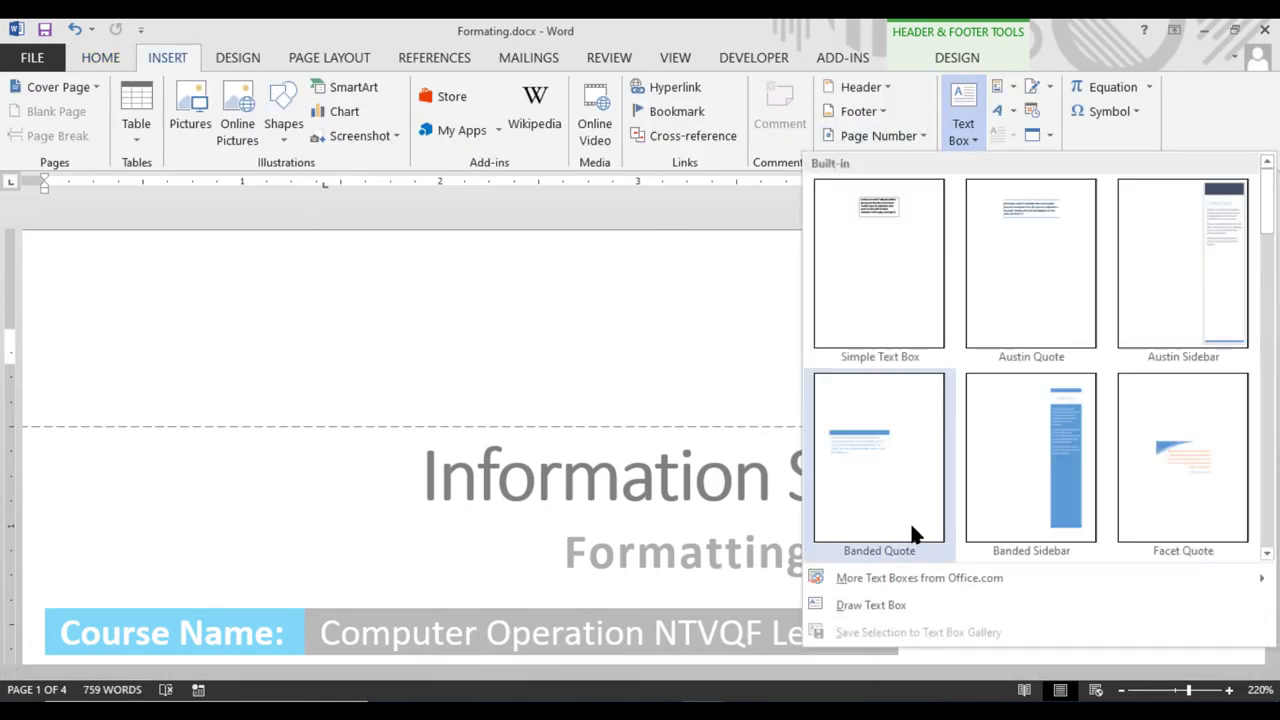
pyautogui.click(884, 605)
pyautogui.moveTo(578, 263)
pyautogui.mouseDown()
pyautogui.moveTo(678, 371)
pyautogui.moveTo(654, 382)
pyautogui.mouseUp()
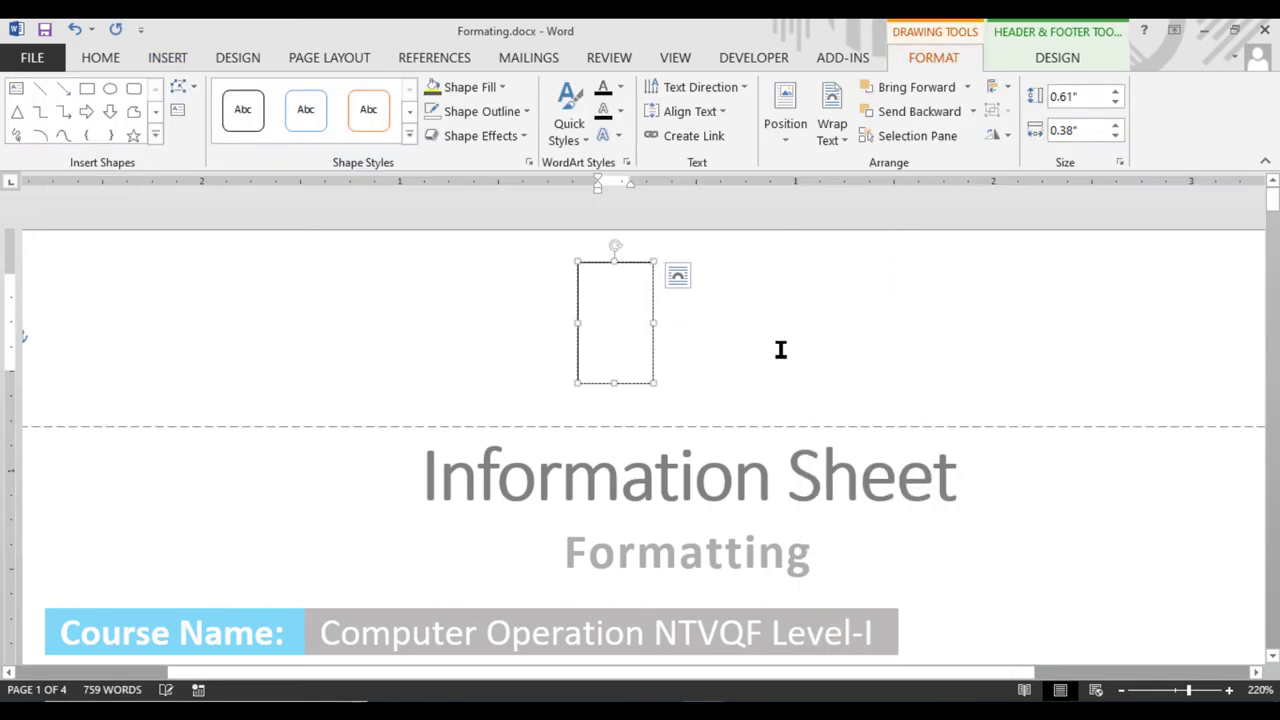
pyautogui.hotkey('ctrl', 'v')
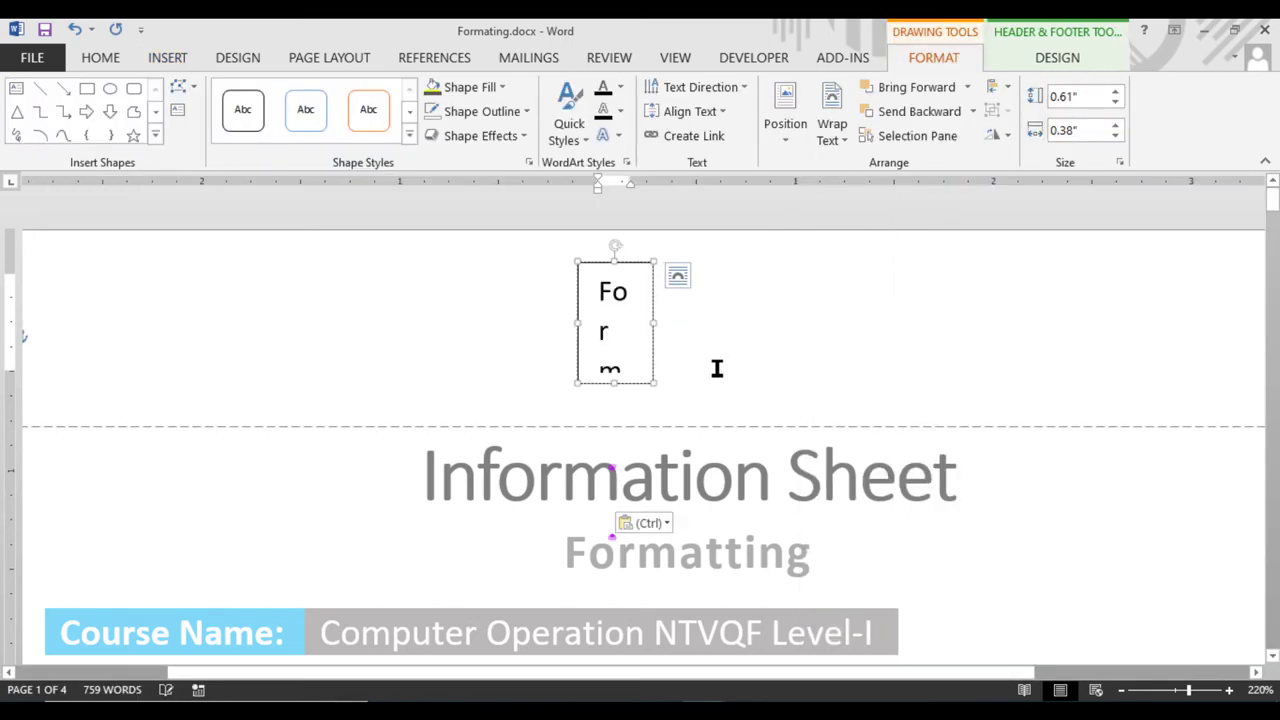
# Set the text box font to 10 pt and enlarge the box so the word fits
pyautogui.click(636, 265)
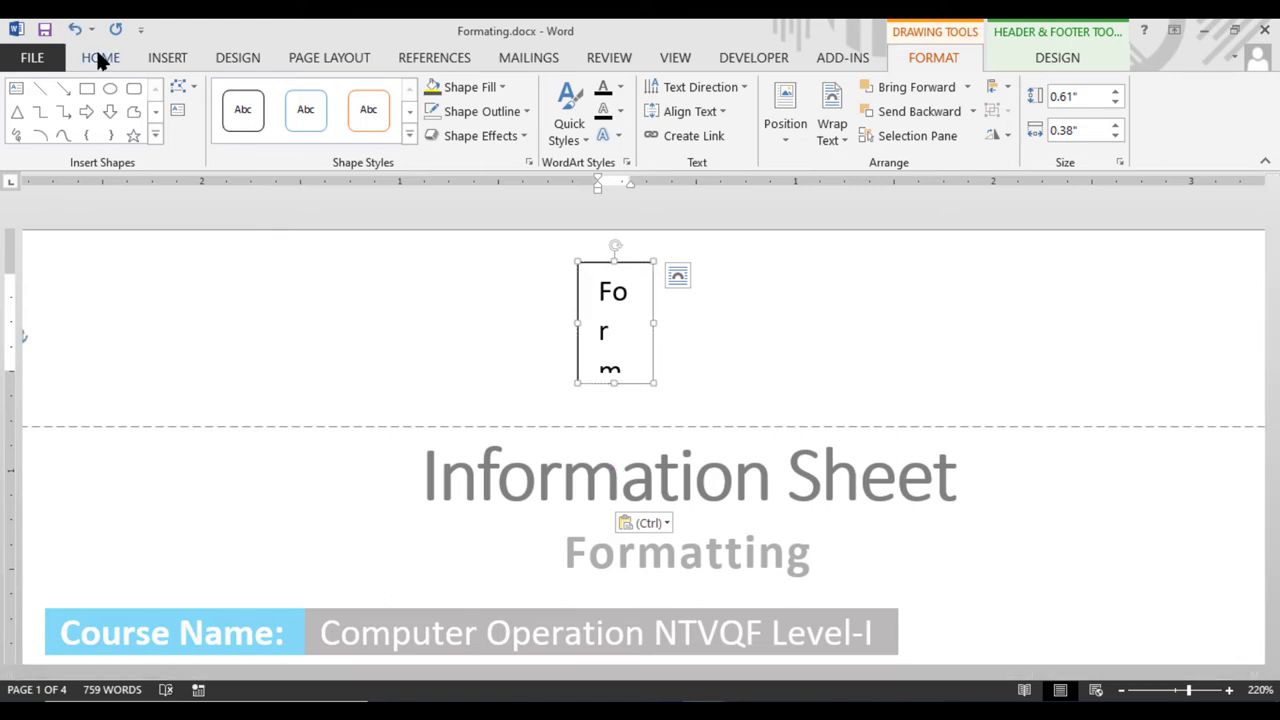
pyautogui.click(102, 56)
pyautogui.click(345, 97)
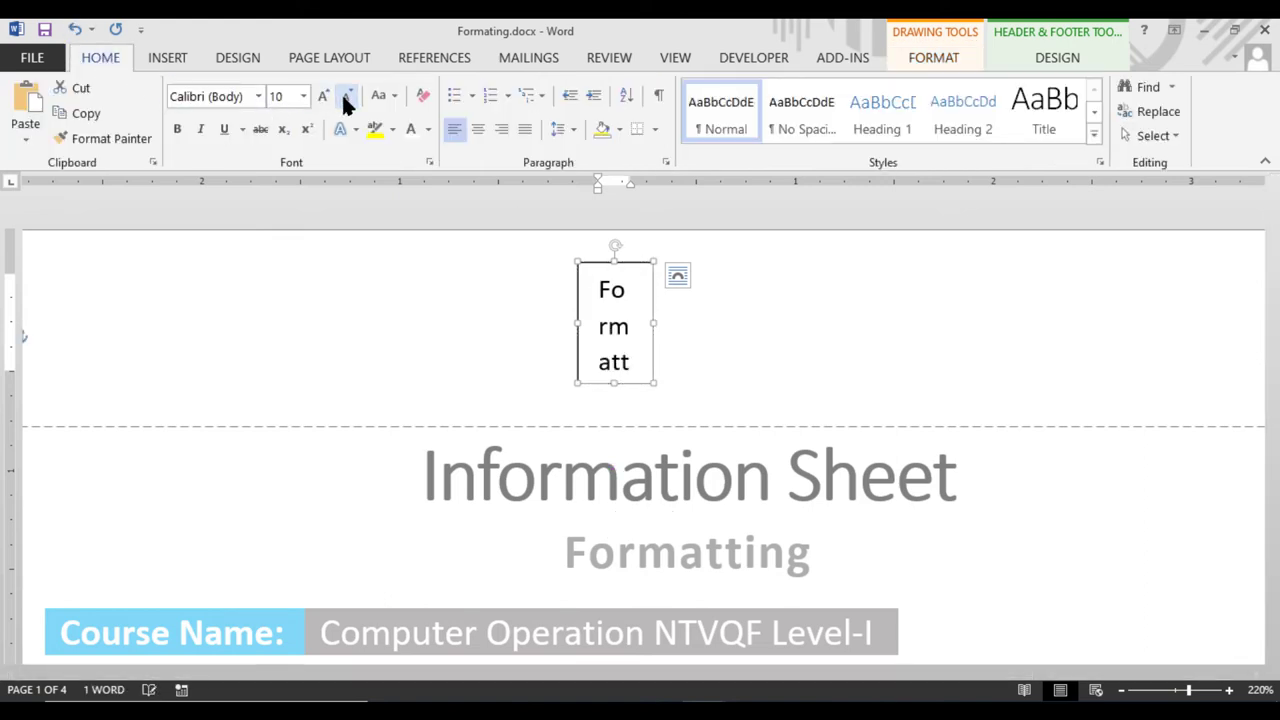
pyautogui.moveTo(615, 384); pyautogui.dragTo(620, 413)
pyautogui.moveTo(614, 259); pyautogui.dragTo(612, 230)
pyautogui.moveTo(654, 323)
pyautogui.mouseDown()
pyautogui.moveTo(674, 321)
pyautogui.moveTo(623, 331)
pyautogui.moveTo(706, 314)
pyautogui.moveTo(651, 323)
pyautogui.moveTo(662, 321)
pyautogui.mouseUp()
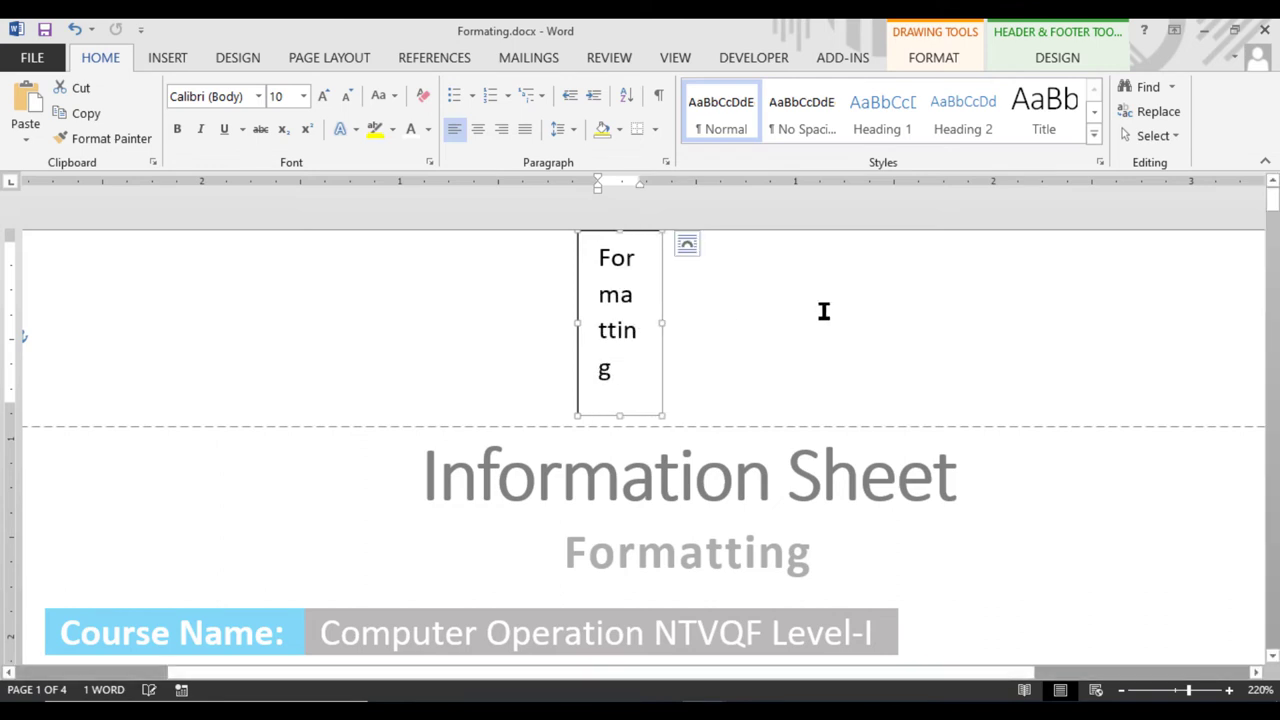
# Rotate the text box's text 90° and make the box narrower
pyautogui.click(1038, 60)
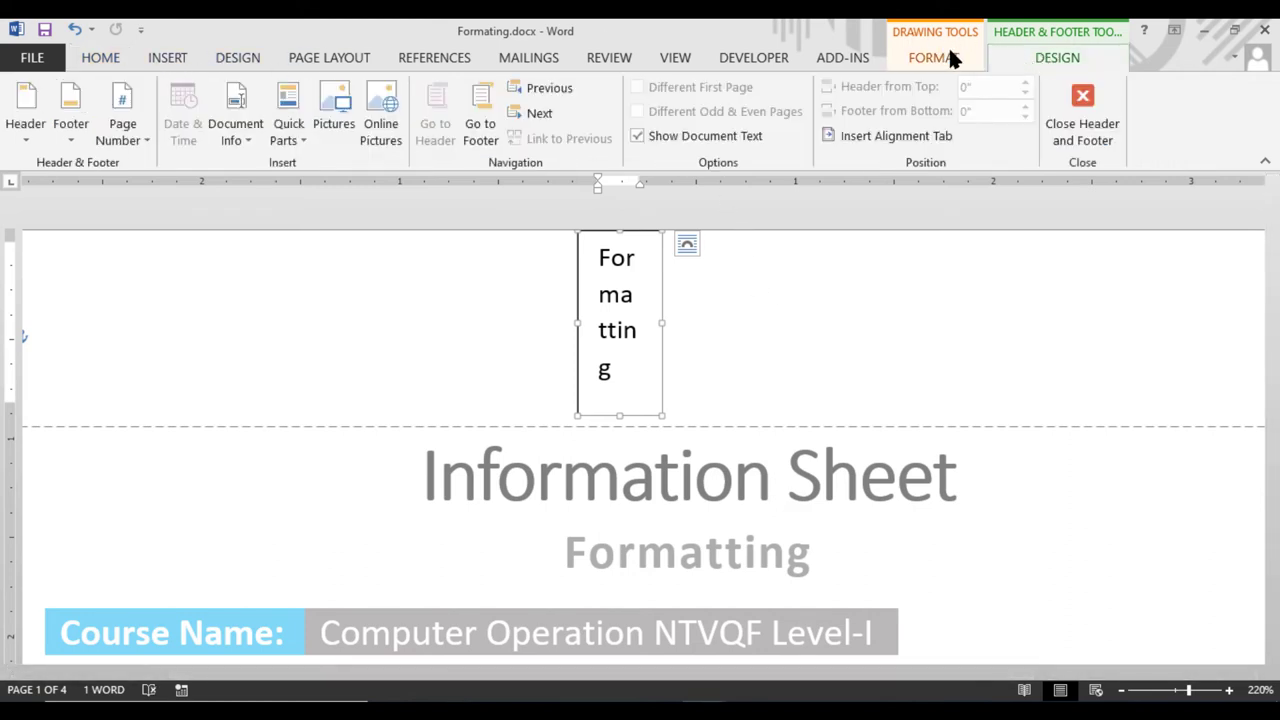
pyautogui.click(948, 47)
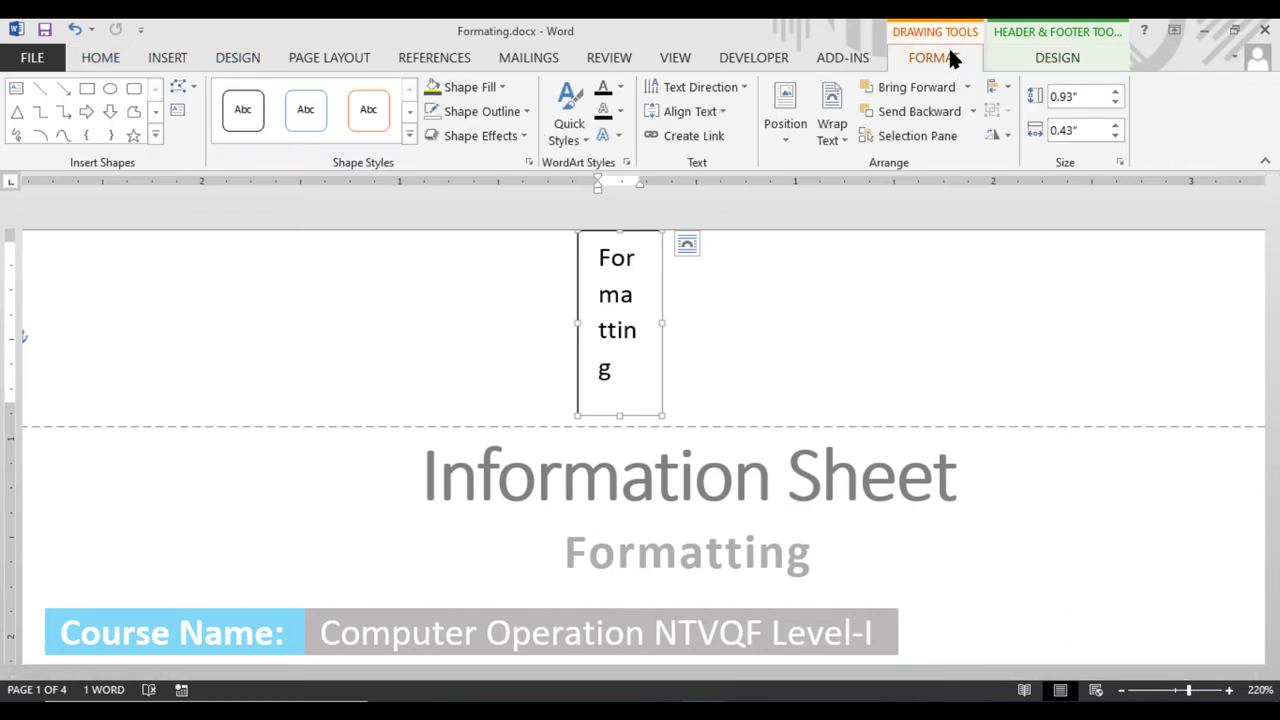
pyautogui.click(698, 87)
pyautogui.click(706, 192)
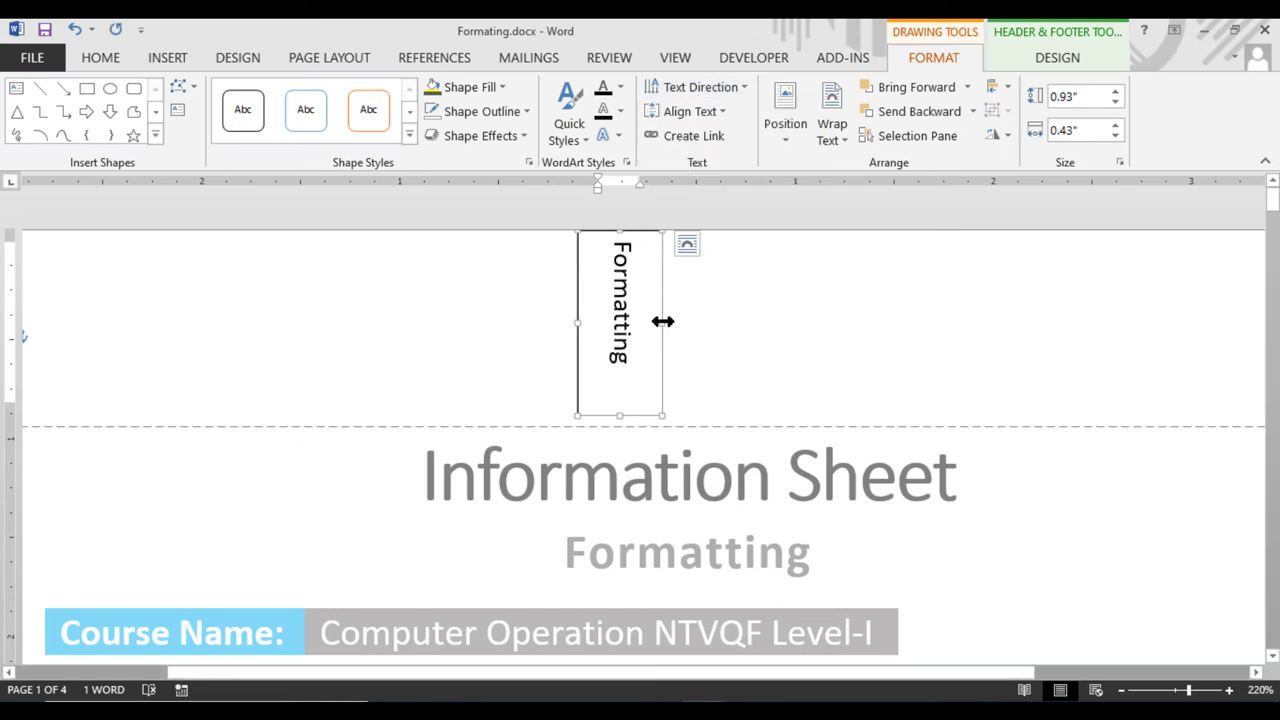
pyautogui.moveTo(662, 323)
pyautogui.mouseDown()
pyautogui.moveTo(626, 323)
pyautogui.moveTo(651, 324)
pyautogui.mouseUp()
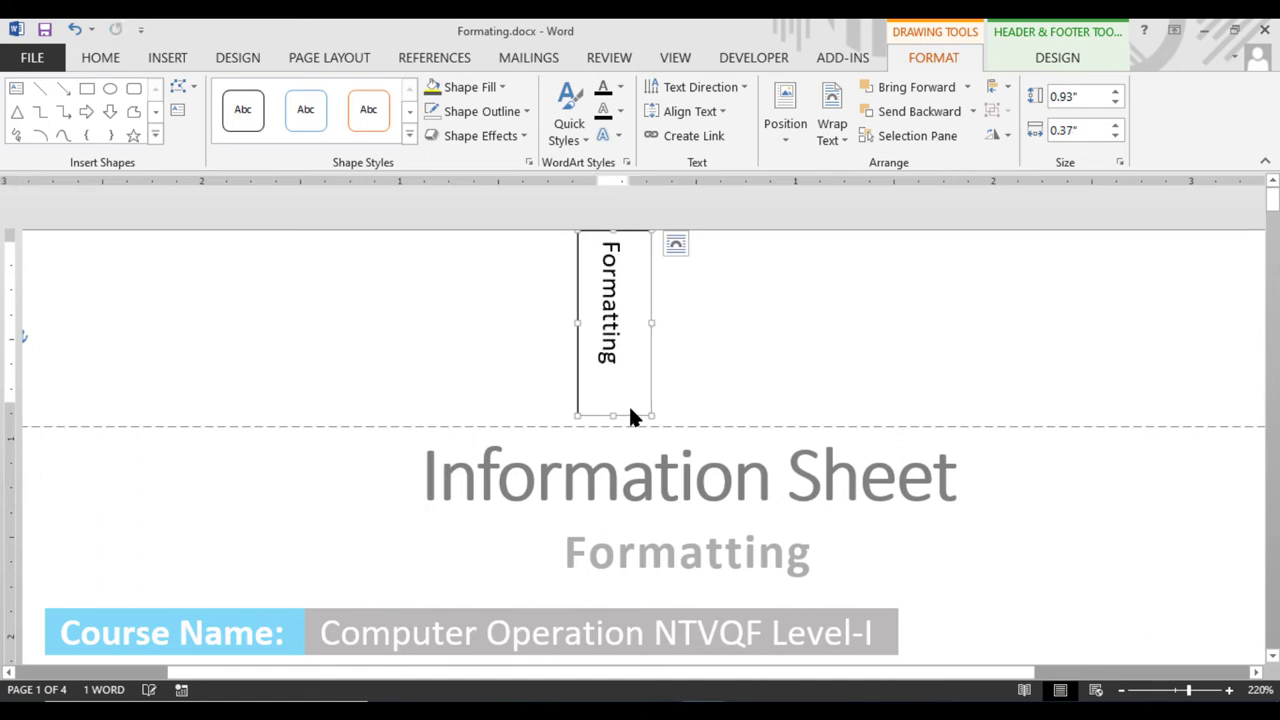
# Try other text directions, finally setting the text to read top to bottom
pyautogui.click(703, 89)
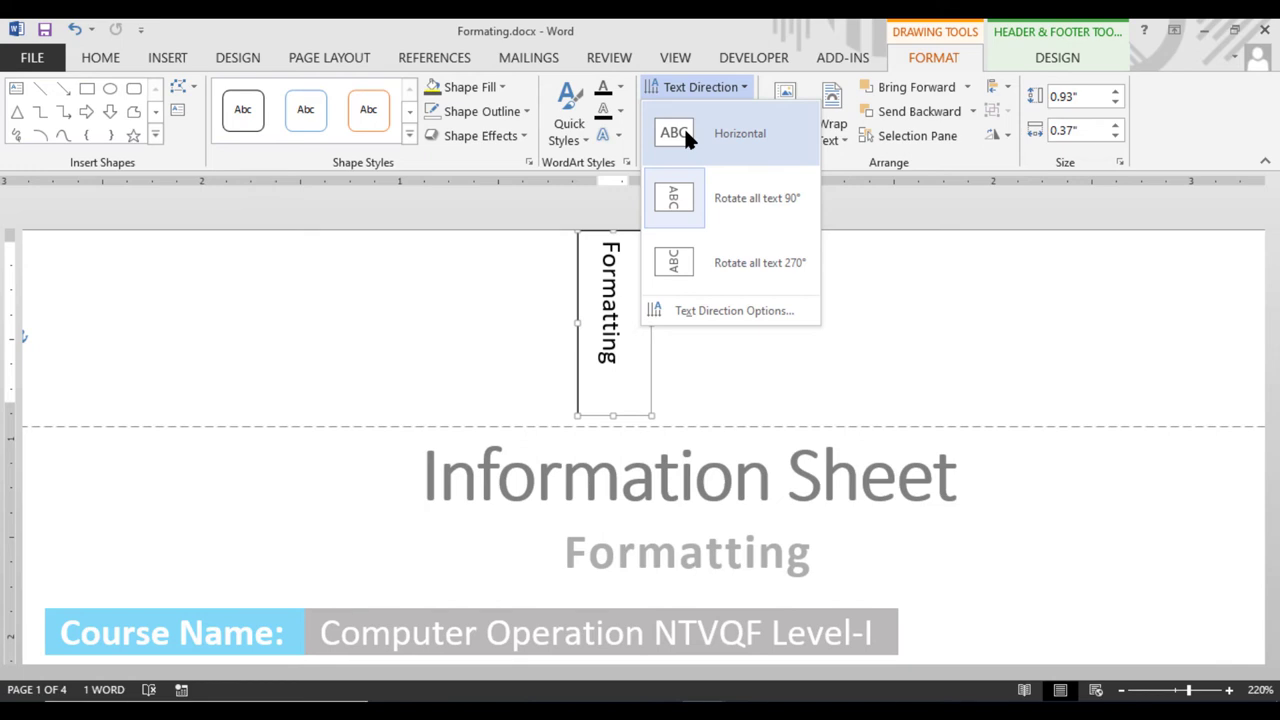
pyautogui.click(703, 188)
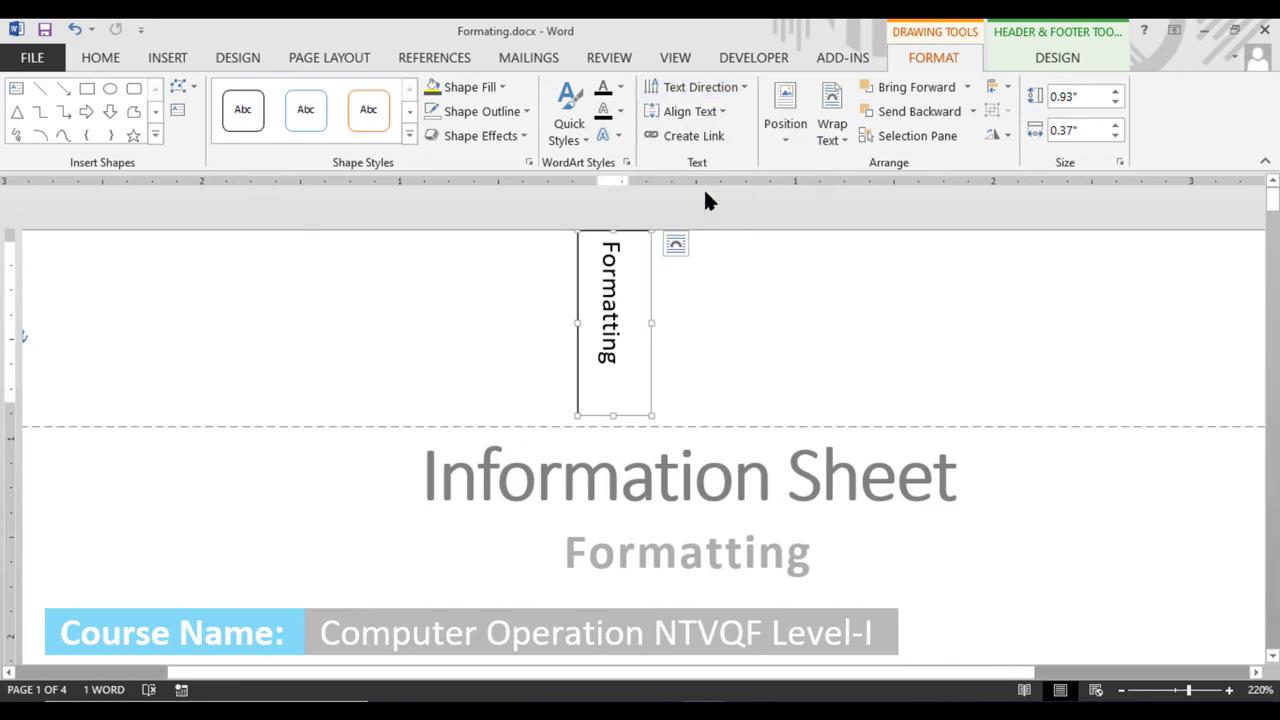
pyautogui.click(687, 90)
pyautogui.click(724, 248)
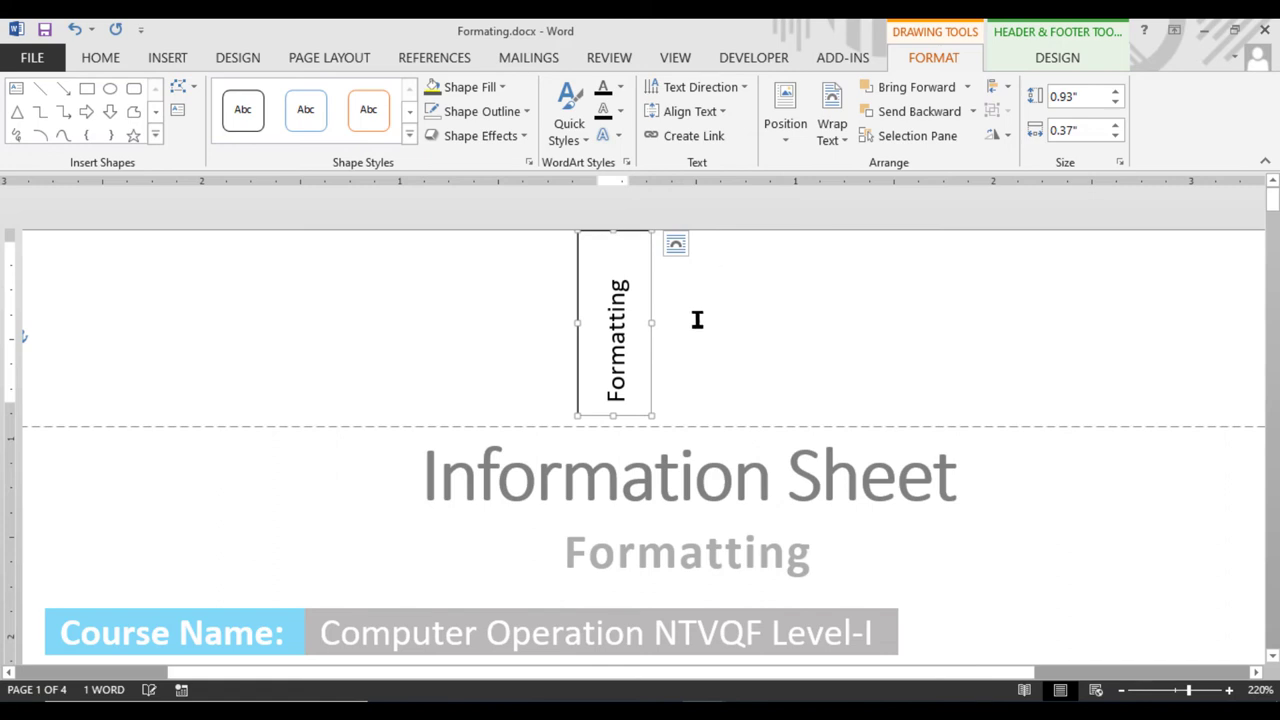
pyautogui.click(698, 88)
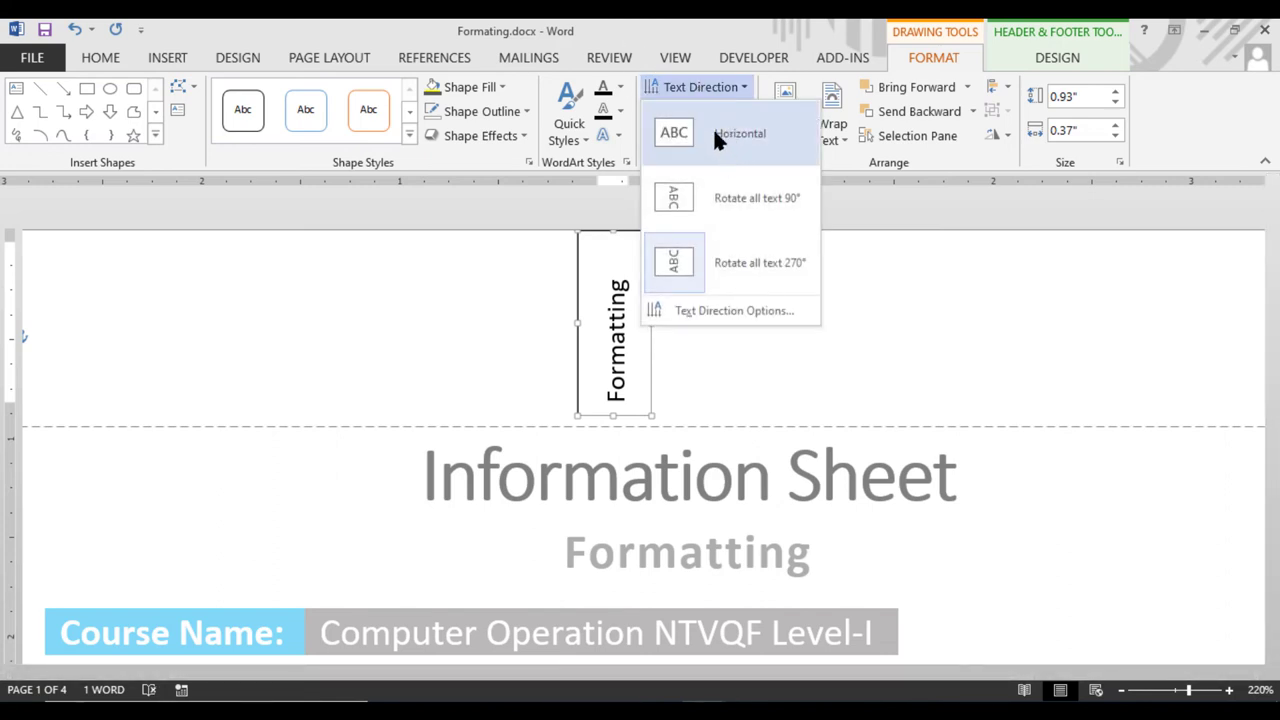
pyautogui.click(720, 196)
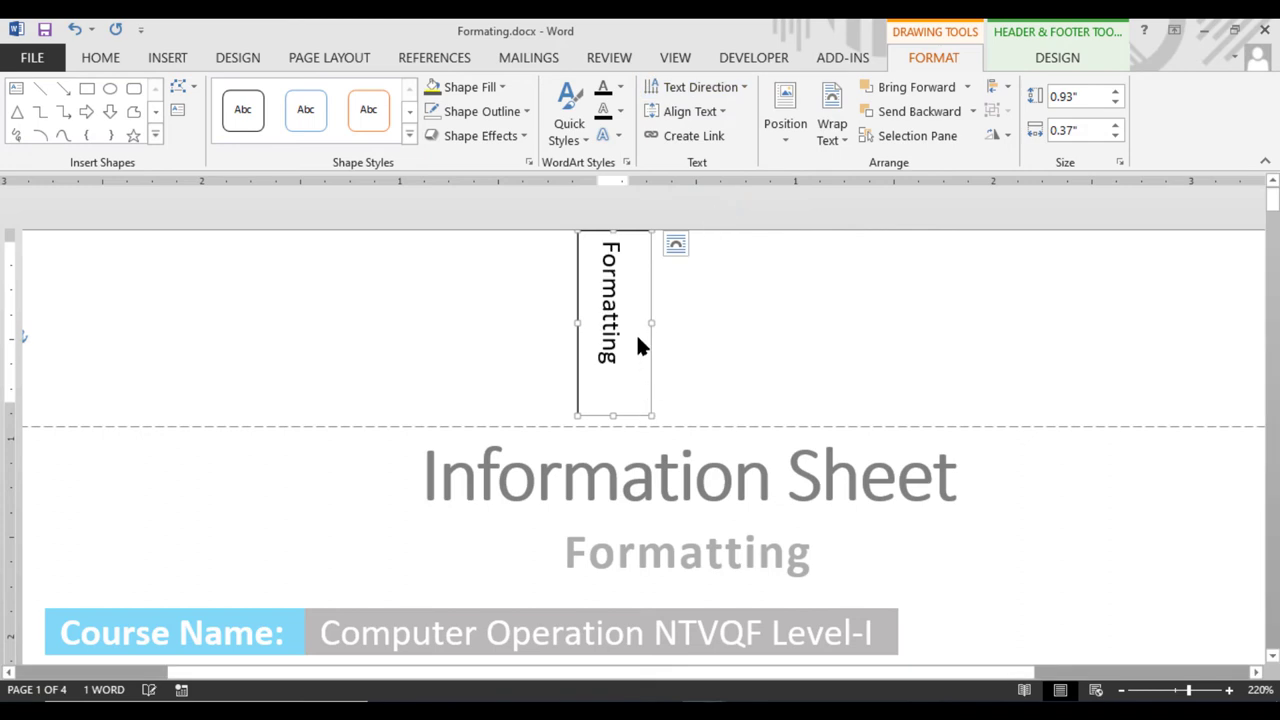
# Resize the vertical text box to about 0.74" × 0.38" and set its outline to No Outline
pyautogui.moveTo(653, 322)
pyautogui.mouseDown()
pyautogui.moveTo(634, 323)
pyautogui.moveTo(645, 323)
pyautogui.mouseUp()
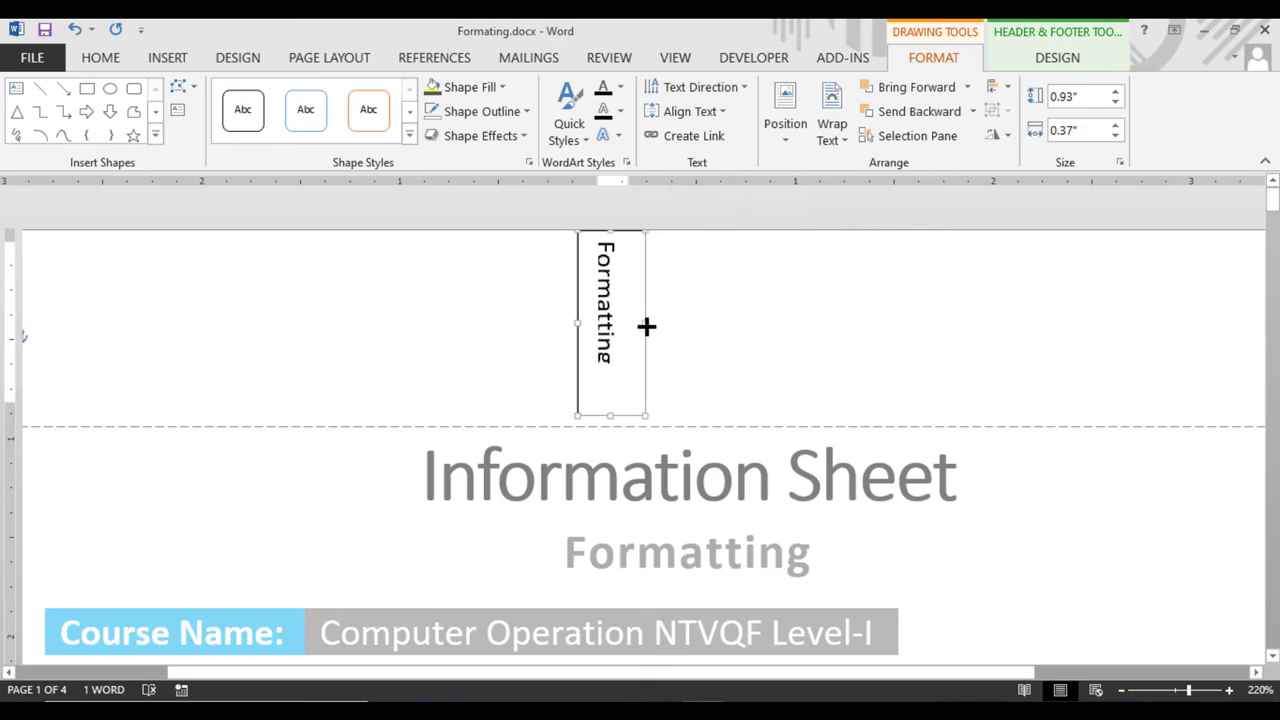
pyautogui.moveTo(612, 415); pyautogui.dragTo(608, 376)
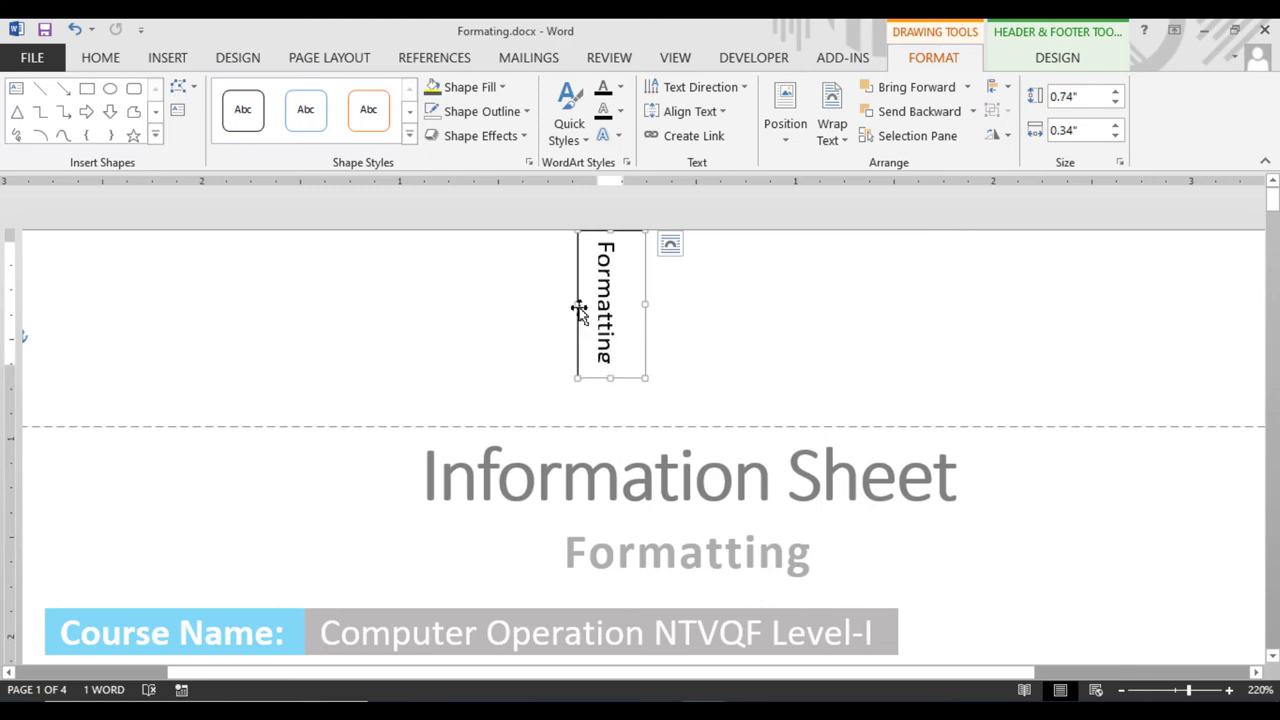
pyautogui.moveTo(580, 307)
pyautogui.mouseDown()
pyautogui.moveTo(591, 306)
pyautogui.moveTo(557, 314)
pyautogui.moveTo(569, 314)
pyautogui.mouseUp()
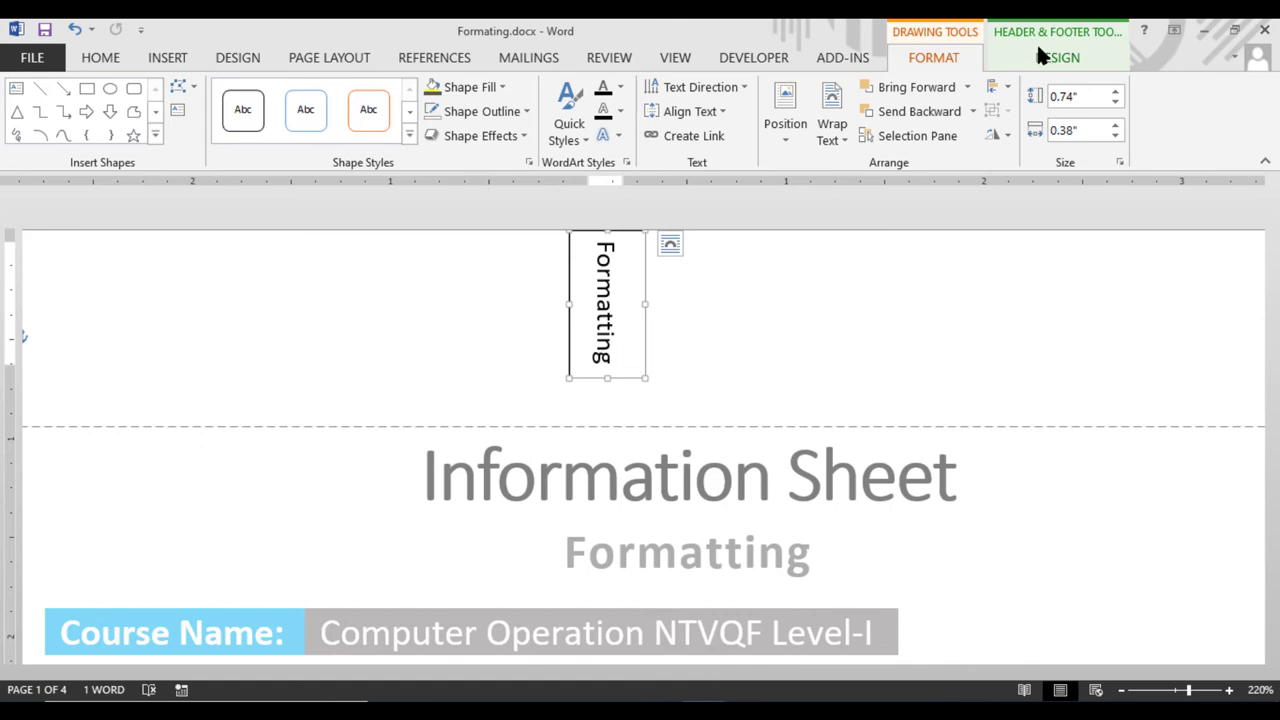
pyautogui.click(503, 111)
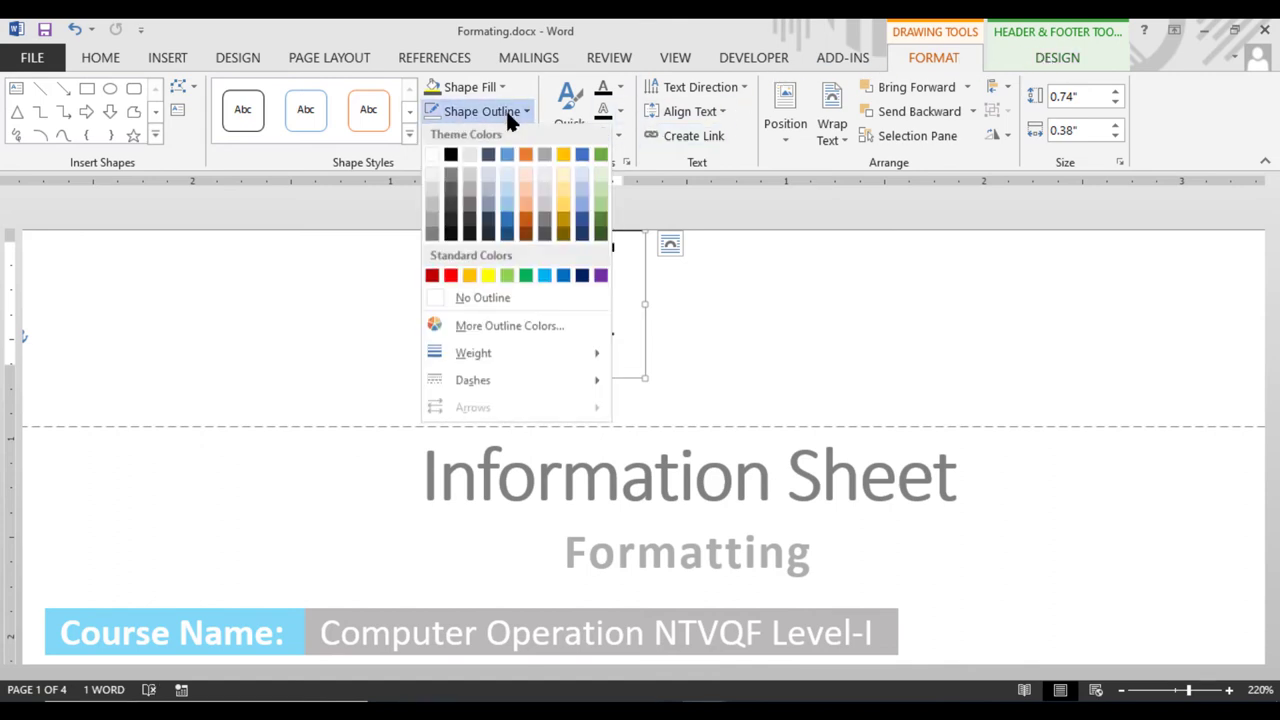
pyautogui.click(509, 296)
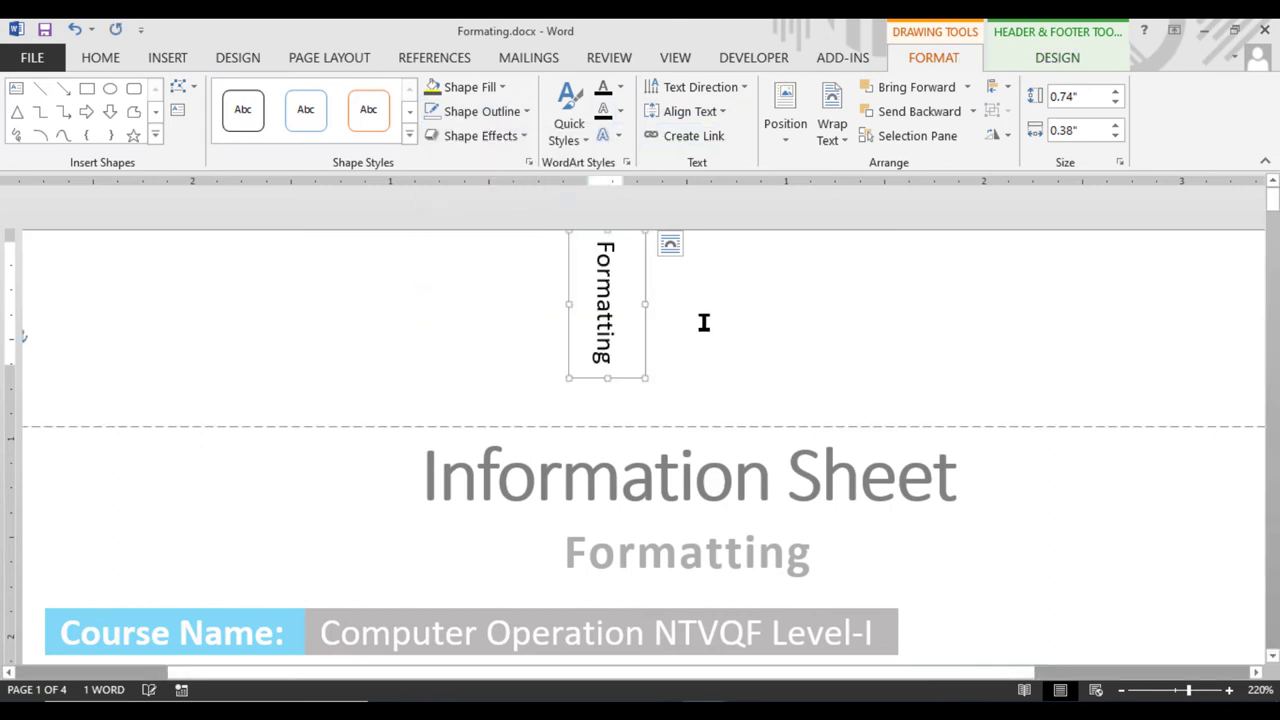
pyautogui.click(760, 315)
# Close the header and scroll to page 2 and back to check the vertical 'Formatting' label
pyautogui.click(950, 57)
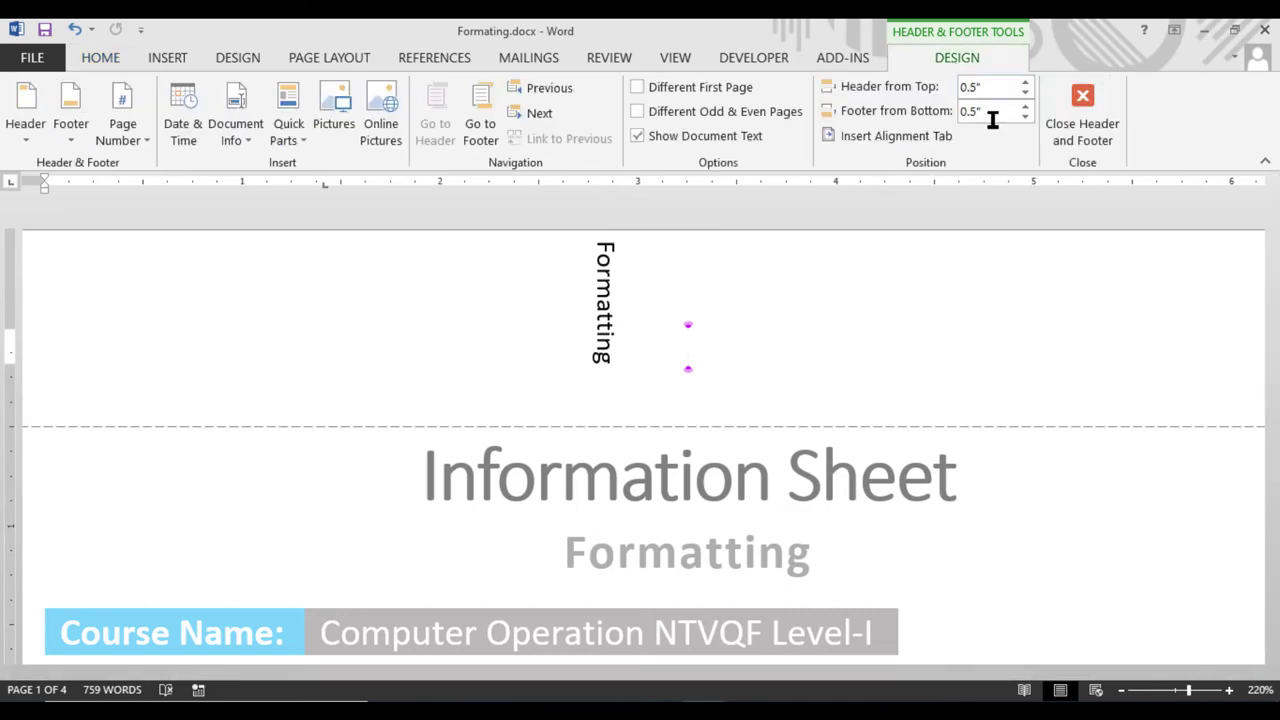
pyautogui.click(1059, 132)
pyautogui.scroll(-4, 1000, 370)
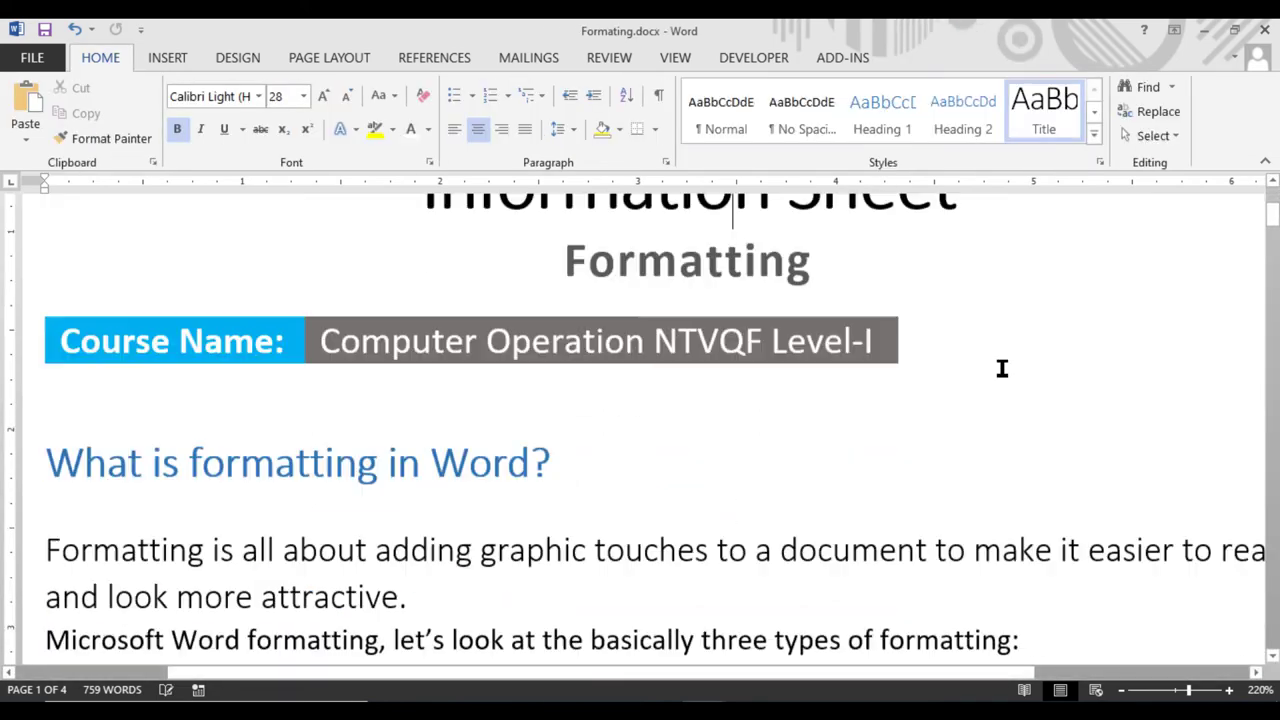
pyautogui.scroll(-10, 990, 376)
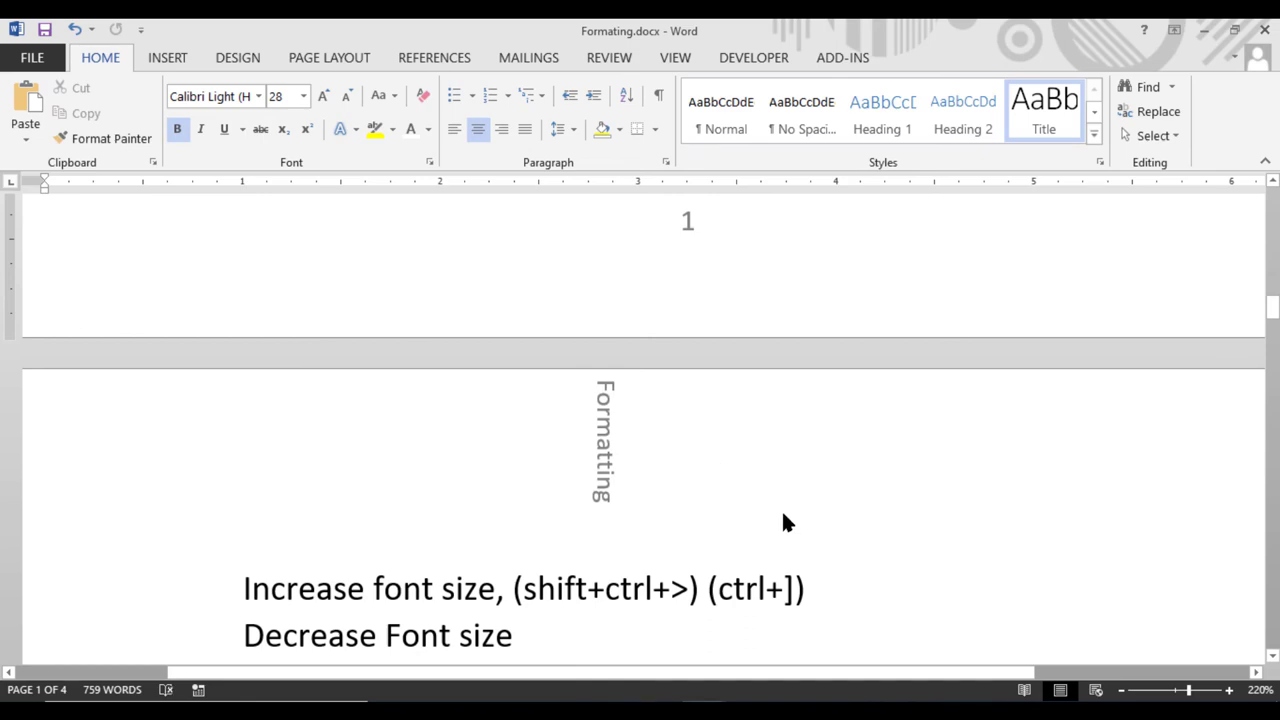
pyautogui.scroll(15, 783, 521)
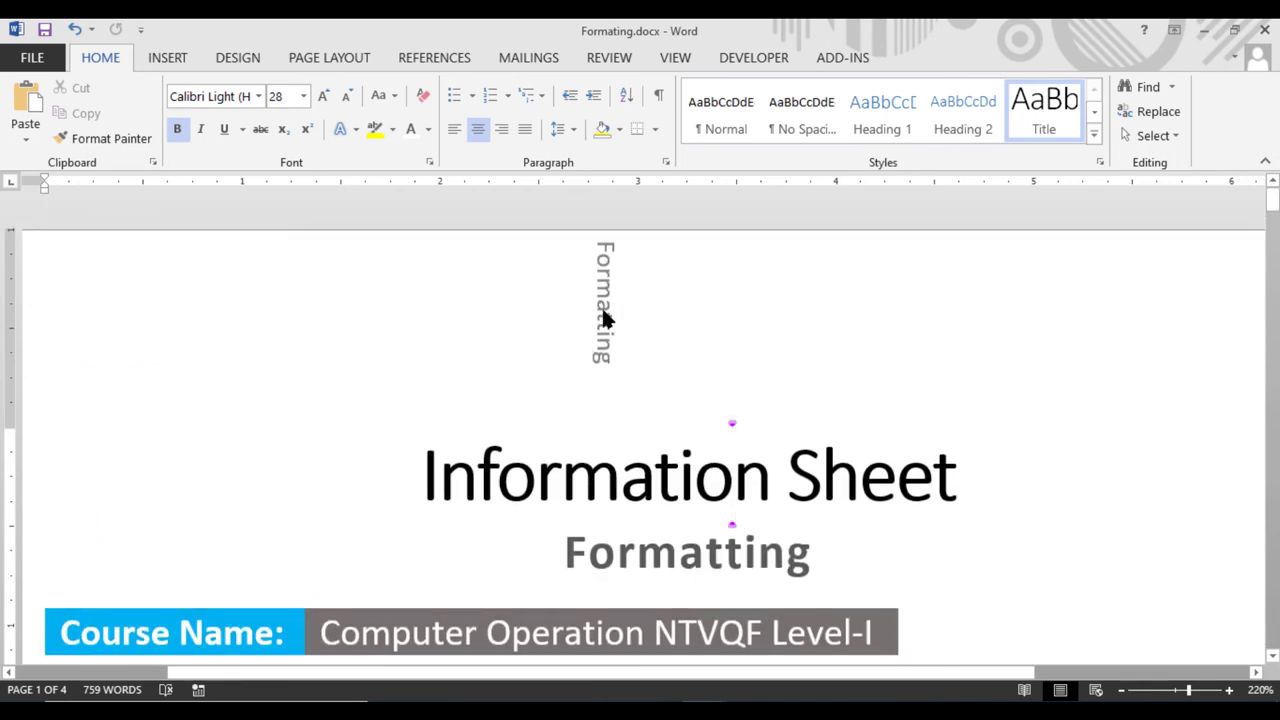
# Delete the 'Formatting' text box from the header and insert a 1×1 table there
pyautogui.press('Left')
pyautogui.press('Left')
pyautogui.press('Left')
pyautogui.press('Left')
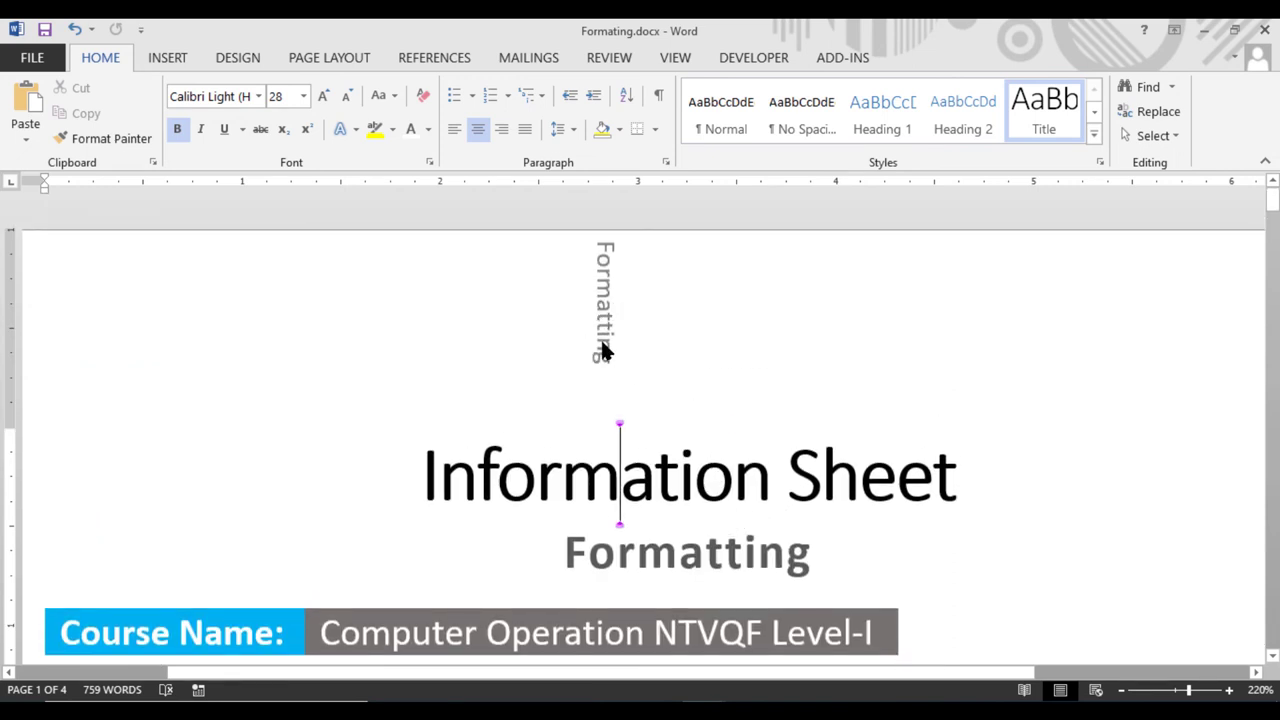
pyautogui.doubleClick(604, 350)
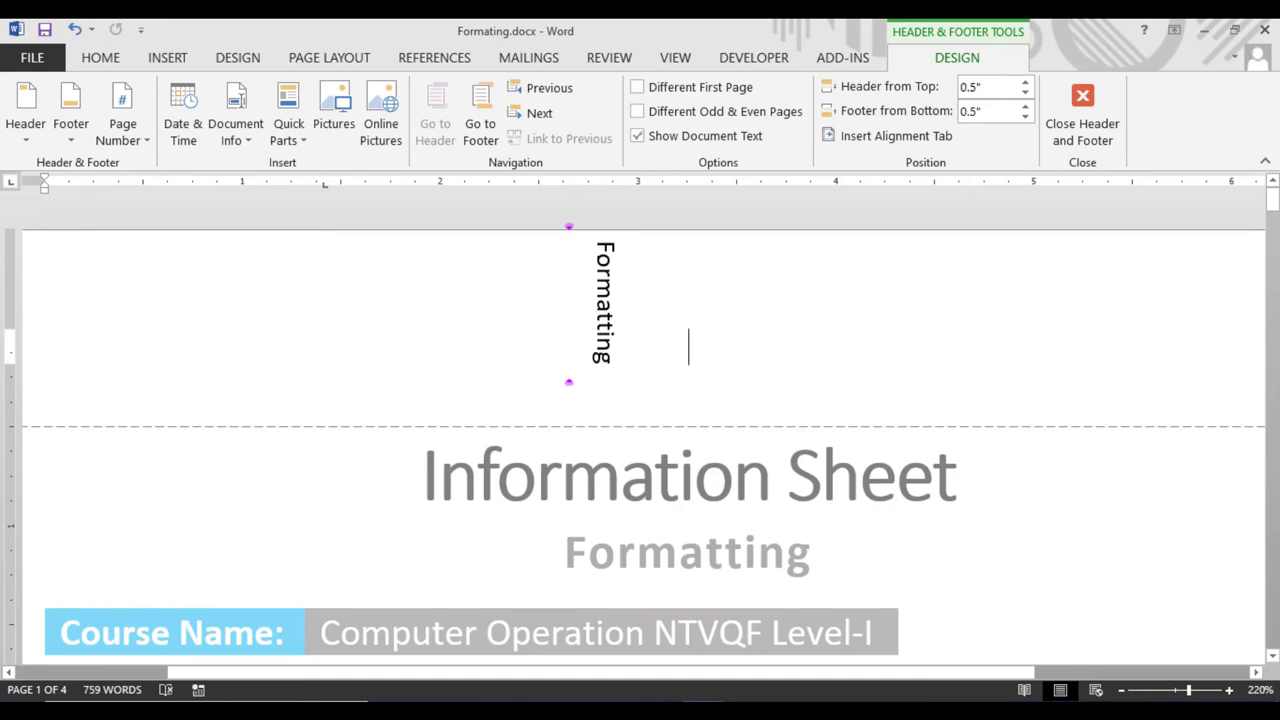
pyautogui.click(570, 240)
pyautogui.press('Delete')
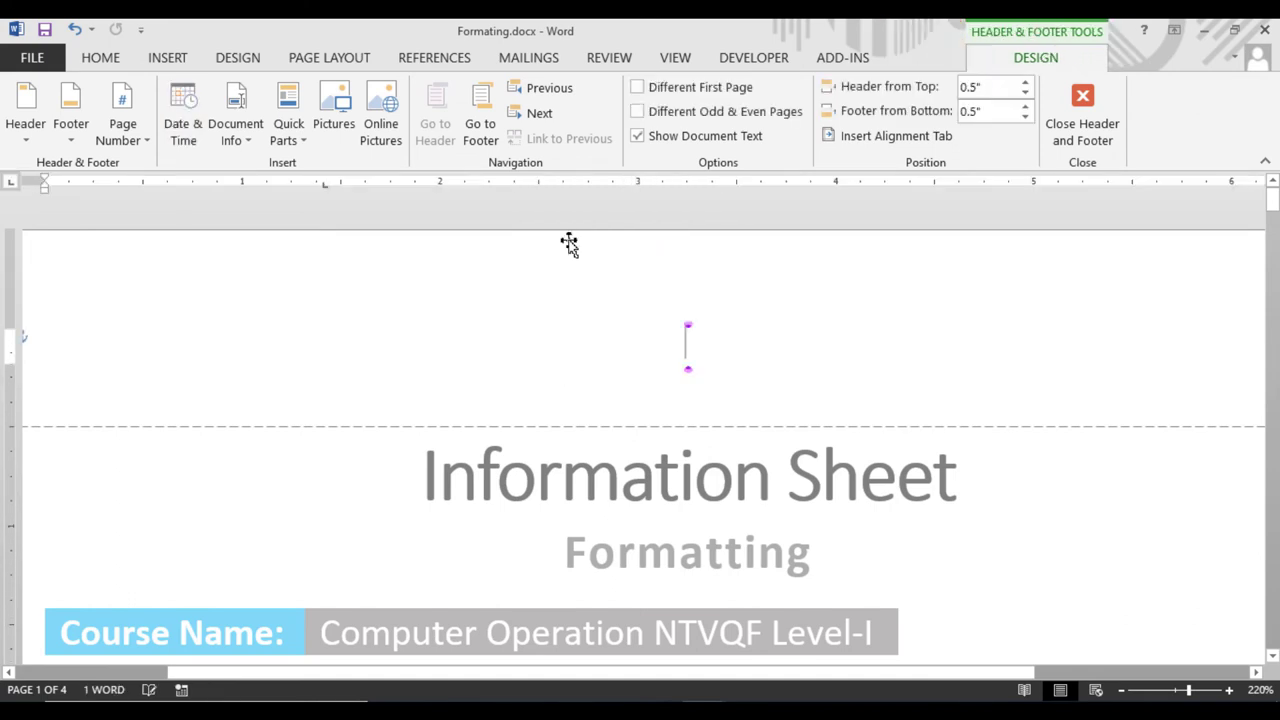
pyautogui.click(167, 58)
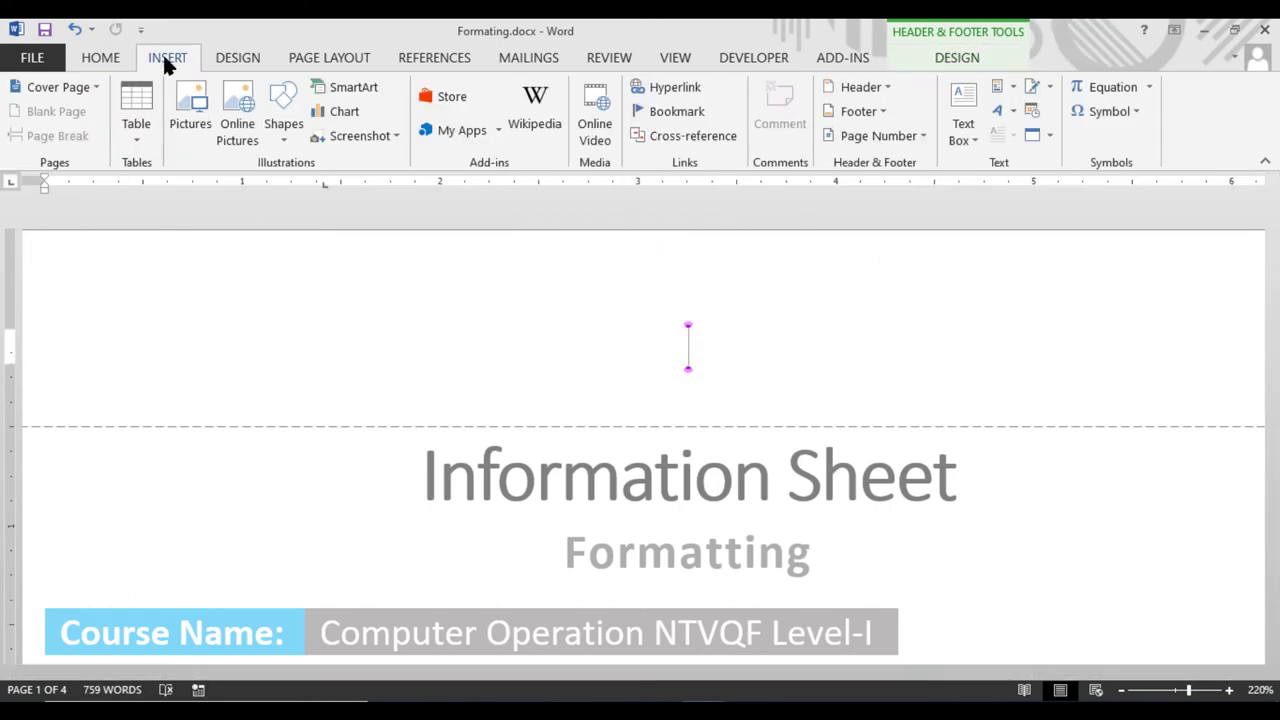
pyautogui.click(136, 135)
pyautogui.click(133, 185)
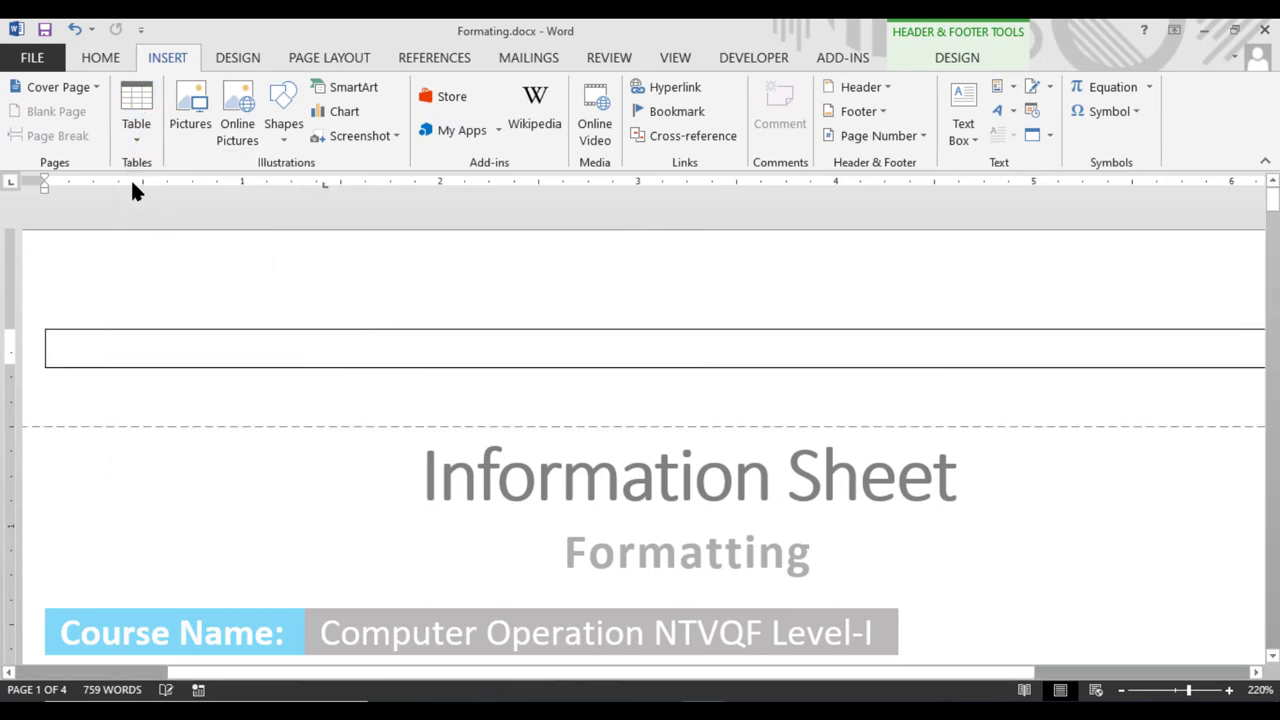
# Centre and narrow the header table, typing the author's surname followed by 'doc' in its cell
pyautogui.moveTo(45, 346); pyautogui.dragTo(82, 346)
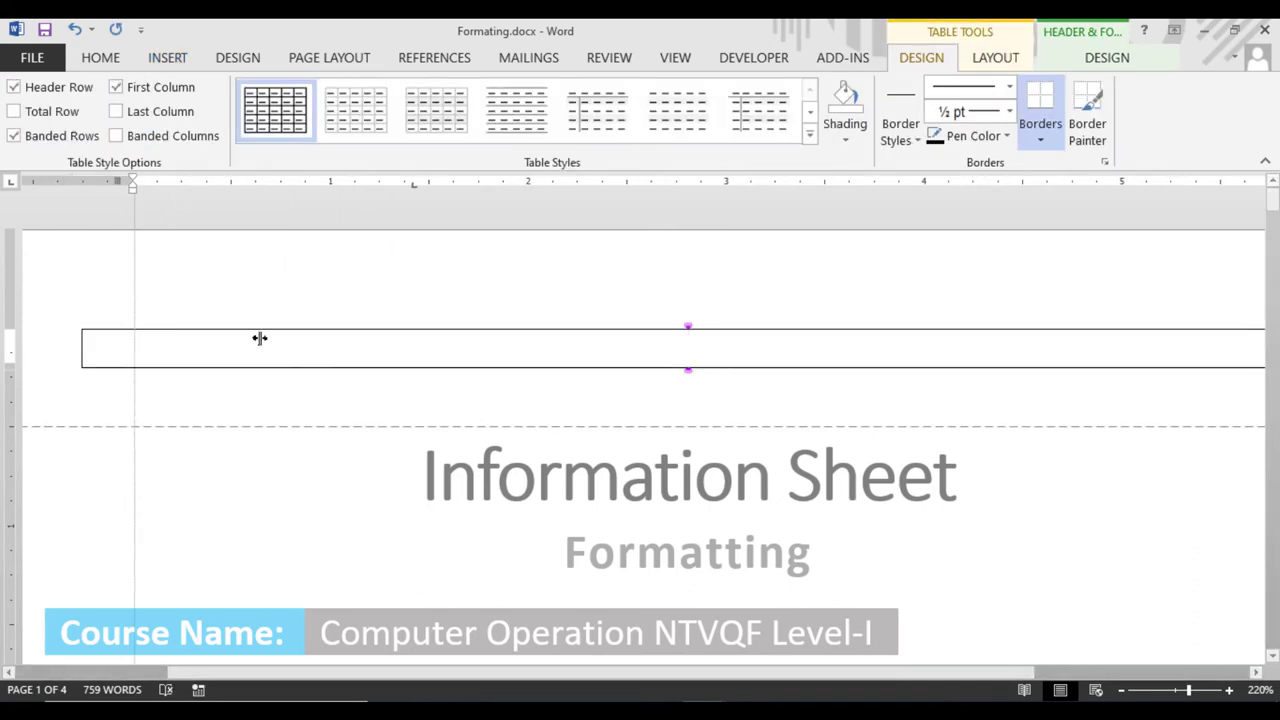
pyautogui.moveTo(259, 338); pyautogui.dragTo(751, 351)
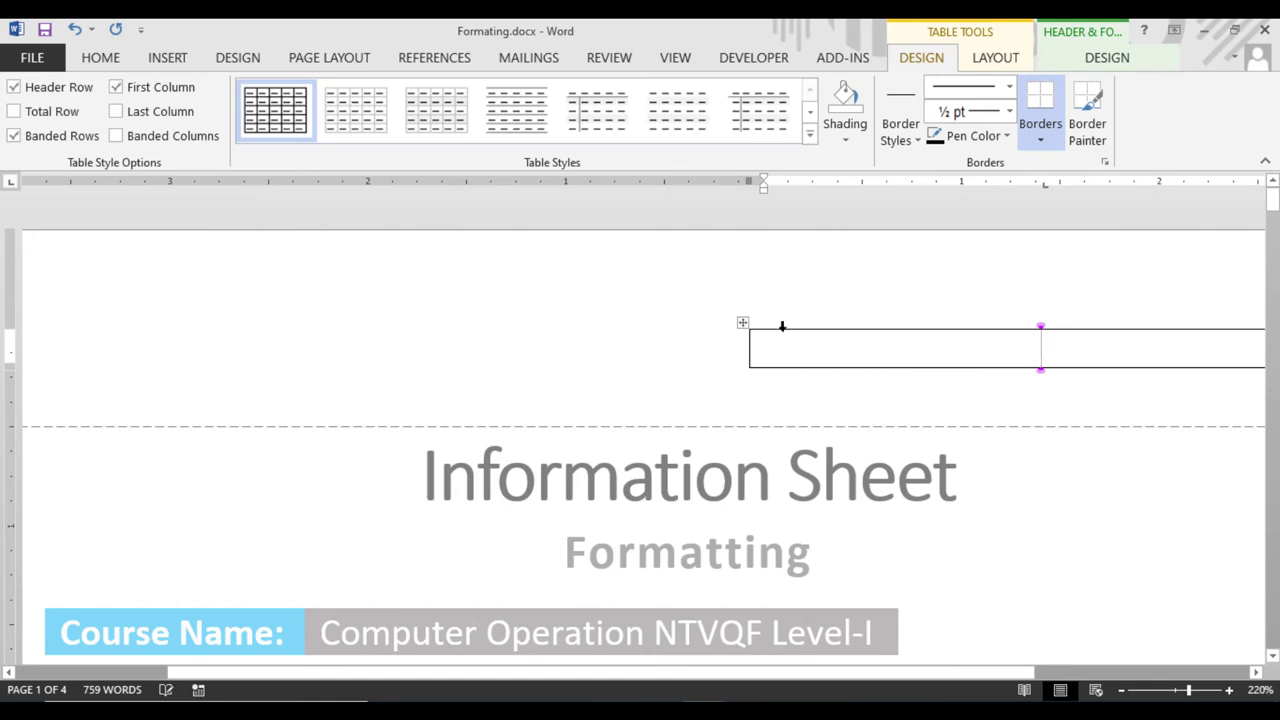
pyautogui.click(743, 323)
pyautogui.click(102, 56)
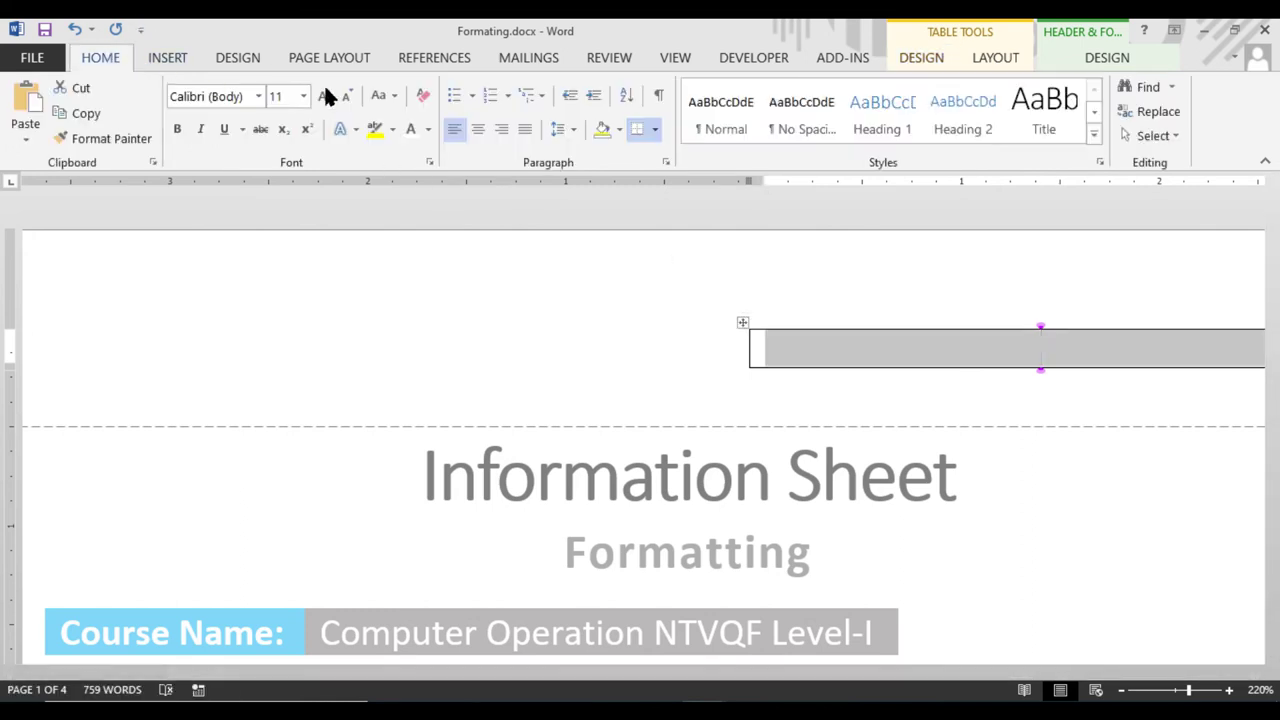
pyautogui.click(480, 130)
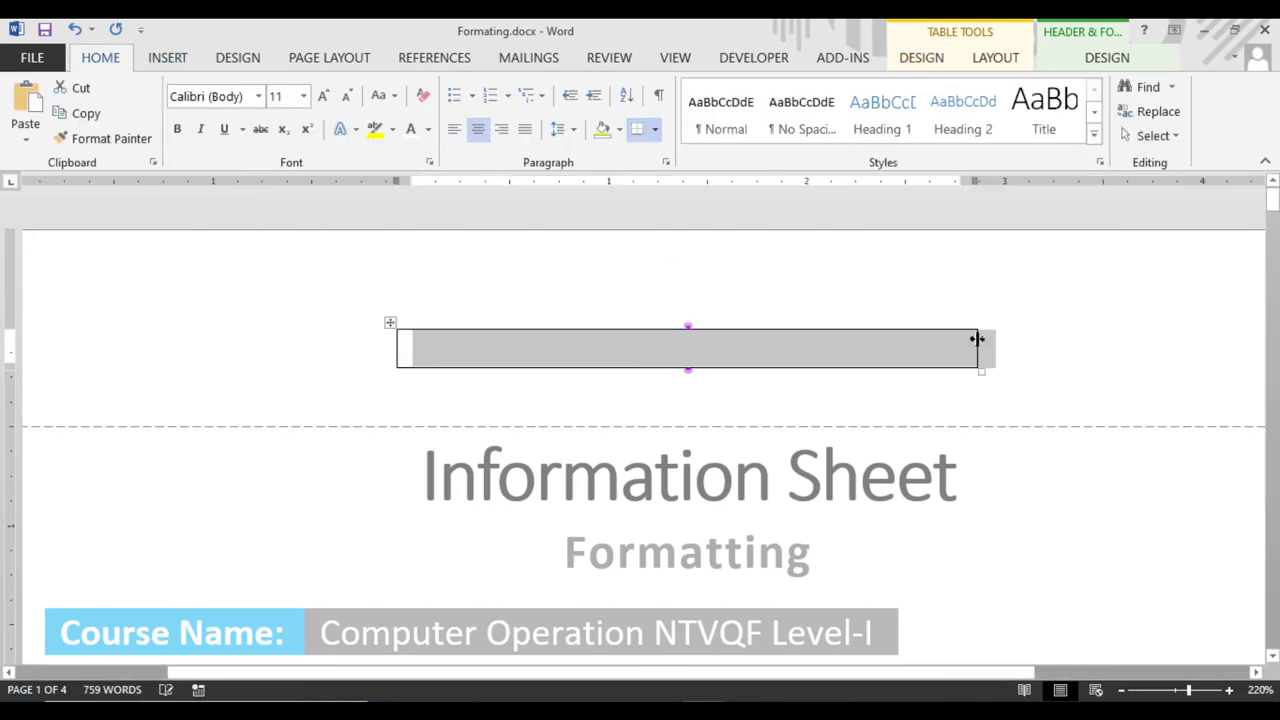
pyautogui.moveTo(977, 340); pyautogui.dragTo(657, 351)
pyautogui.click(731, 357)
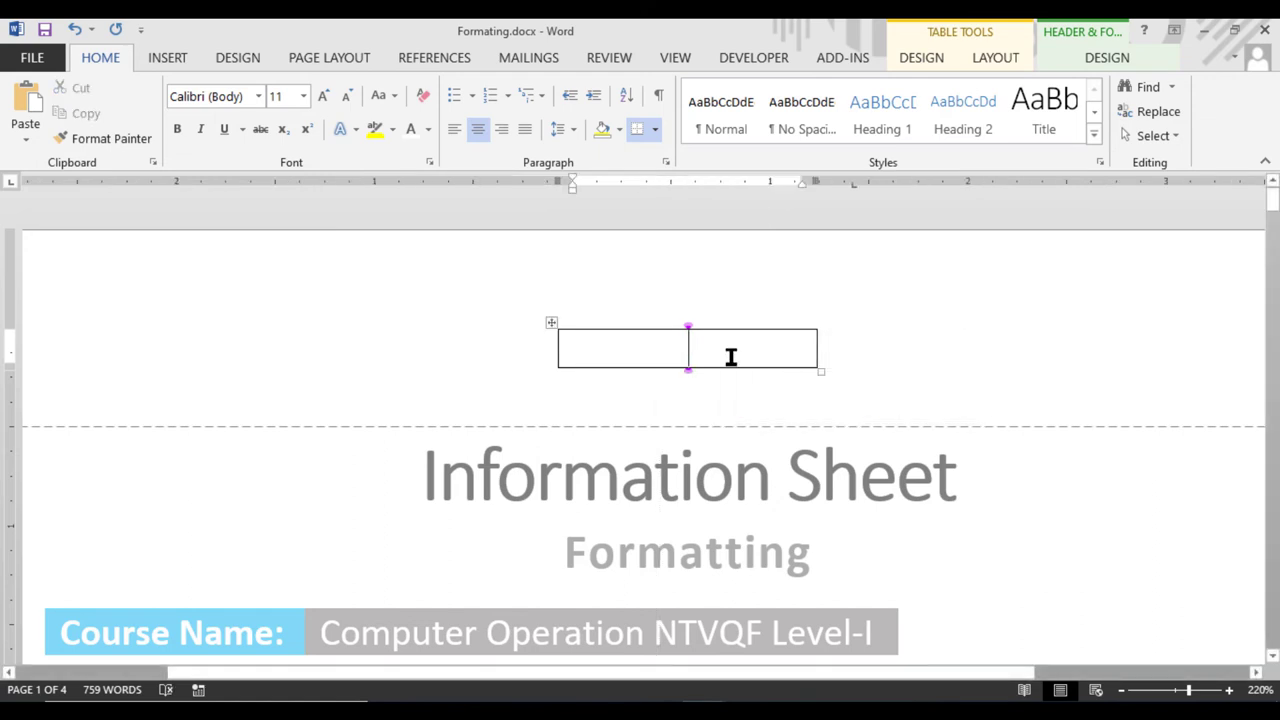
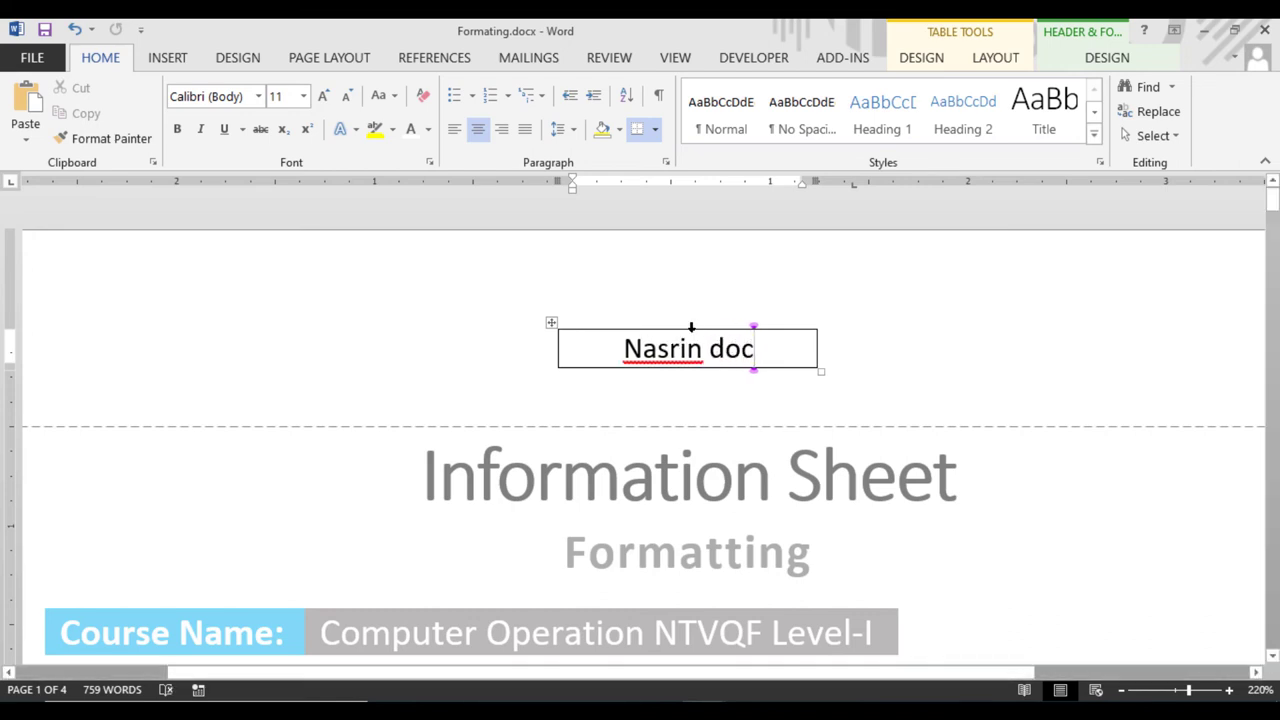
pyautogui.moveTo(815, 349); pyautogui.dragTo(767, 346)
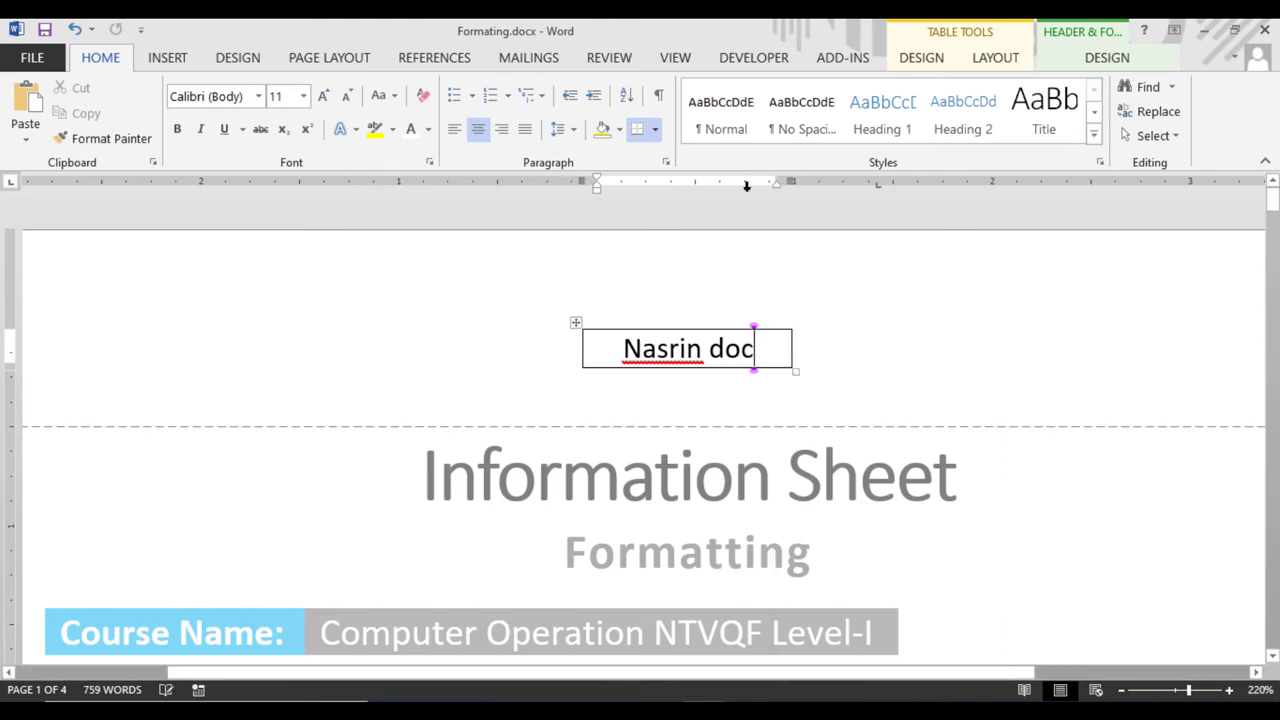
# Change the header table cell's text direction to vertical
pyautogui.click(921, 58)
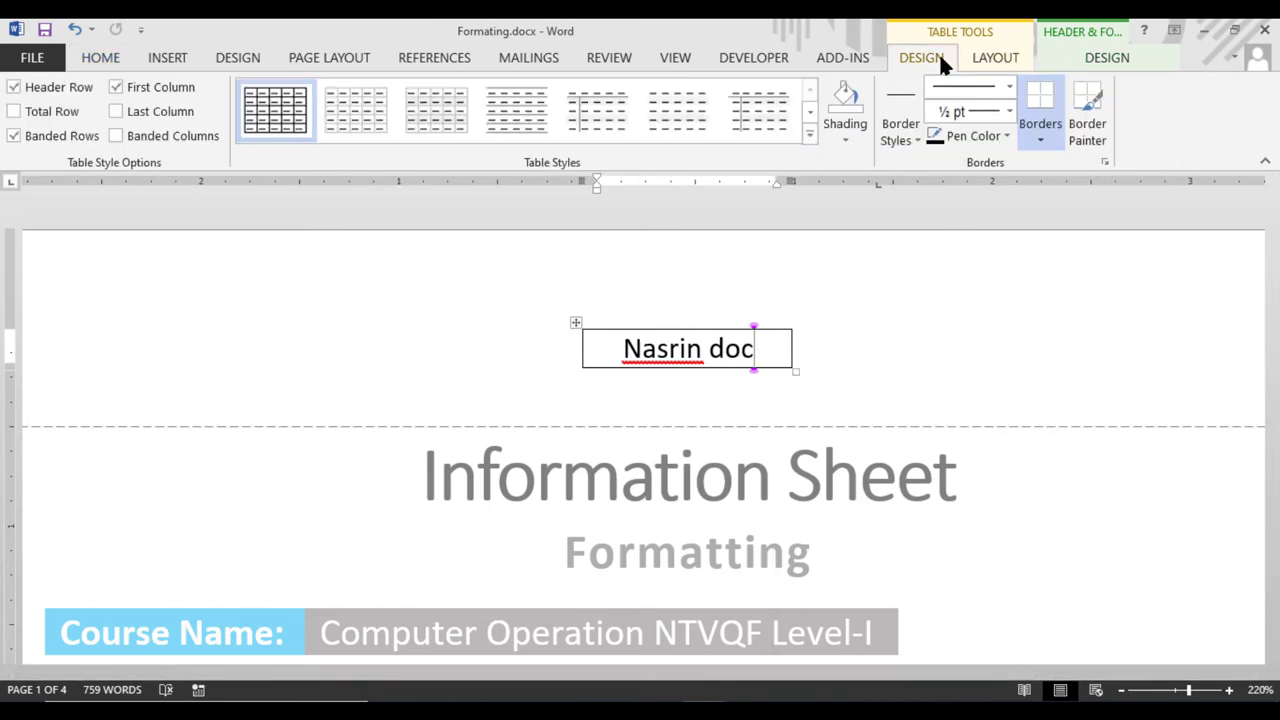
pyautogui.click(995, 58)
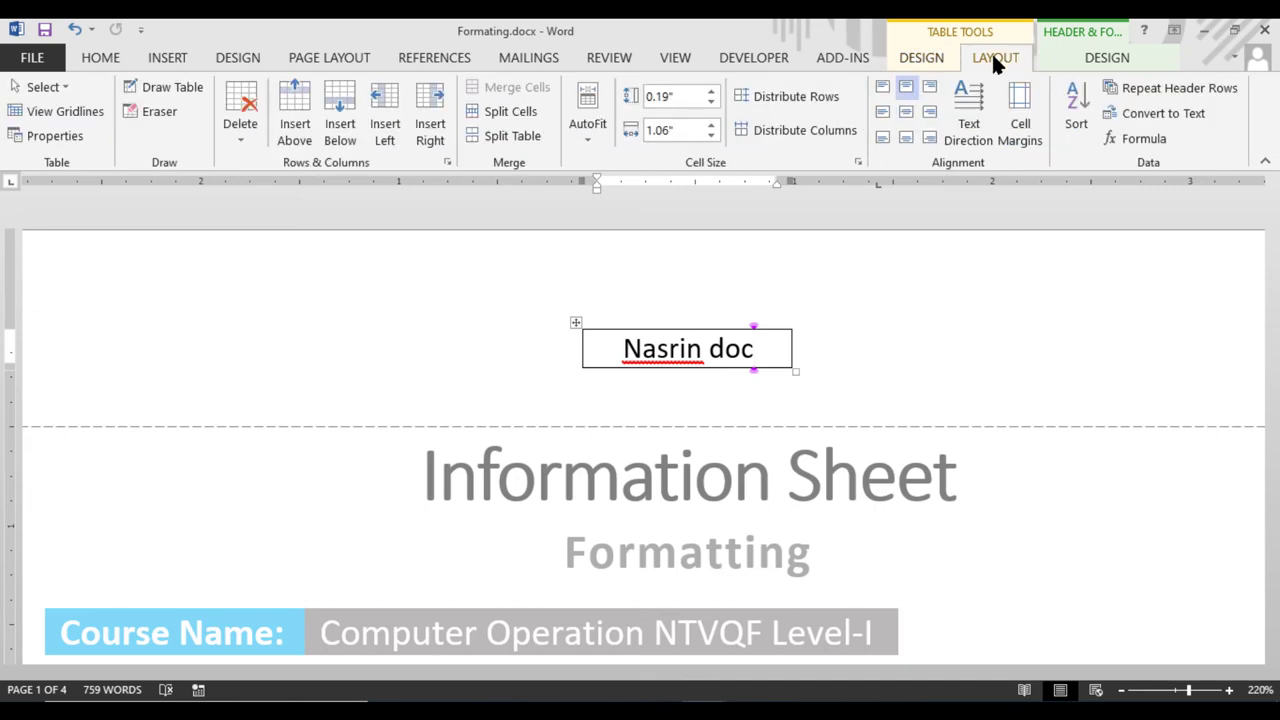
pyautogui.click(977, 95)
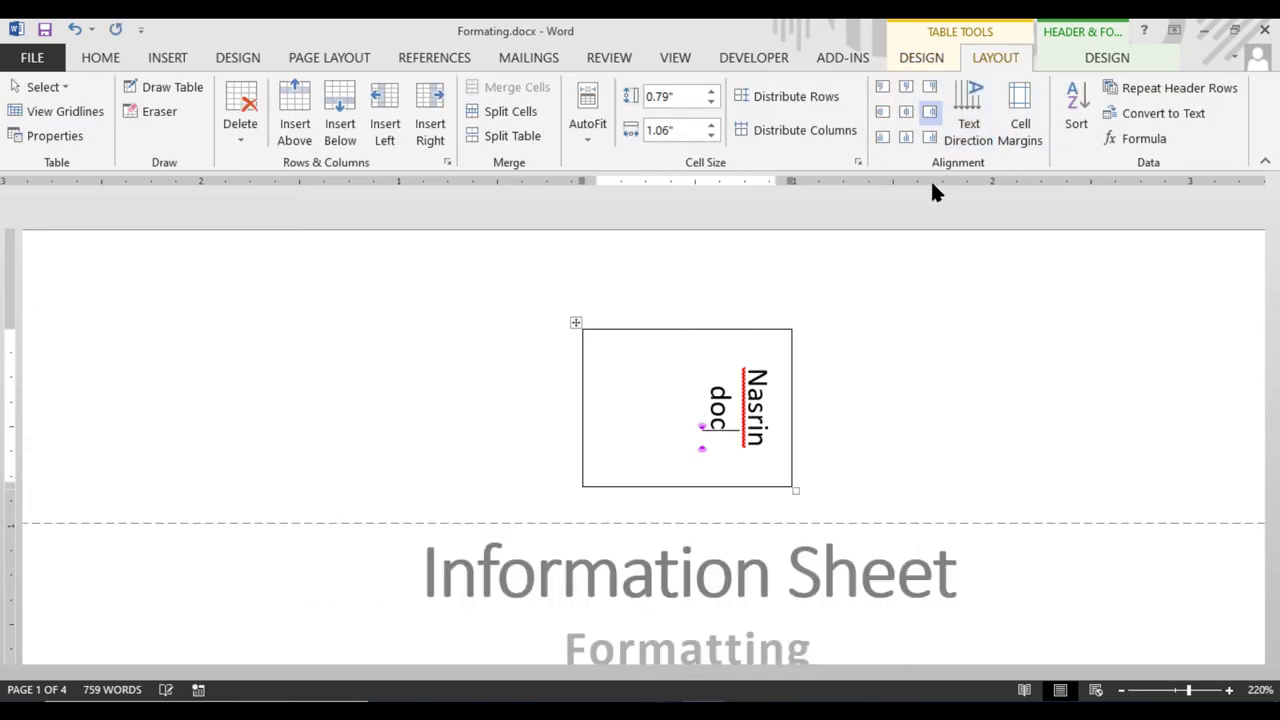
pyautogui.doubleClick(697, 498)
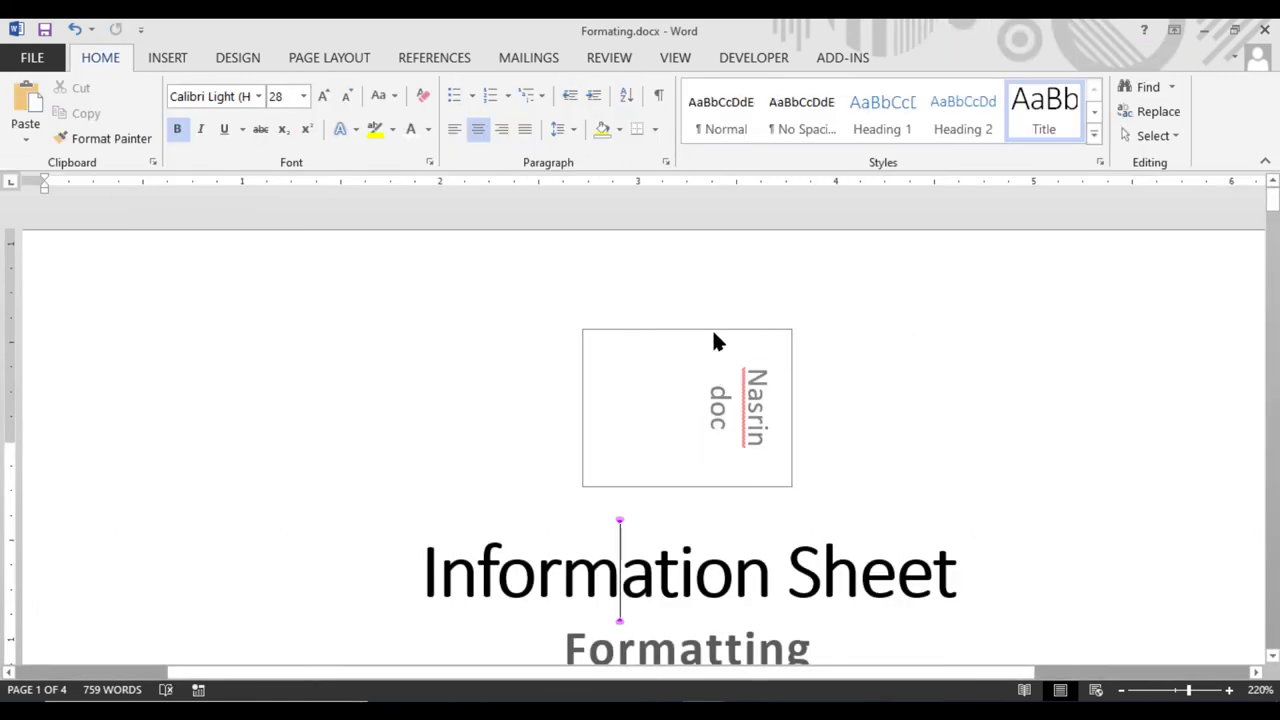
pyautogui.press('Right')
pyautogui.press('Right')
pyautogui.press('Right')
pyautogui.press('Right')
pyautogui.press('Right')
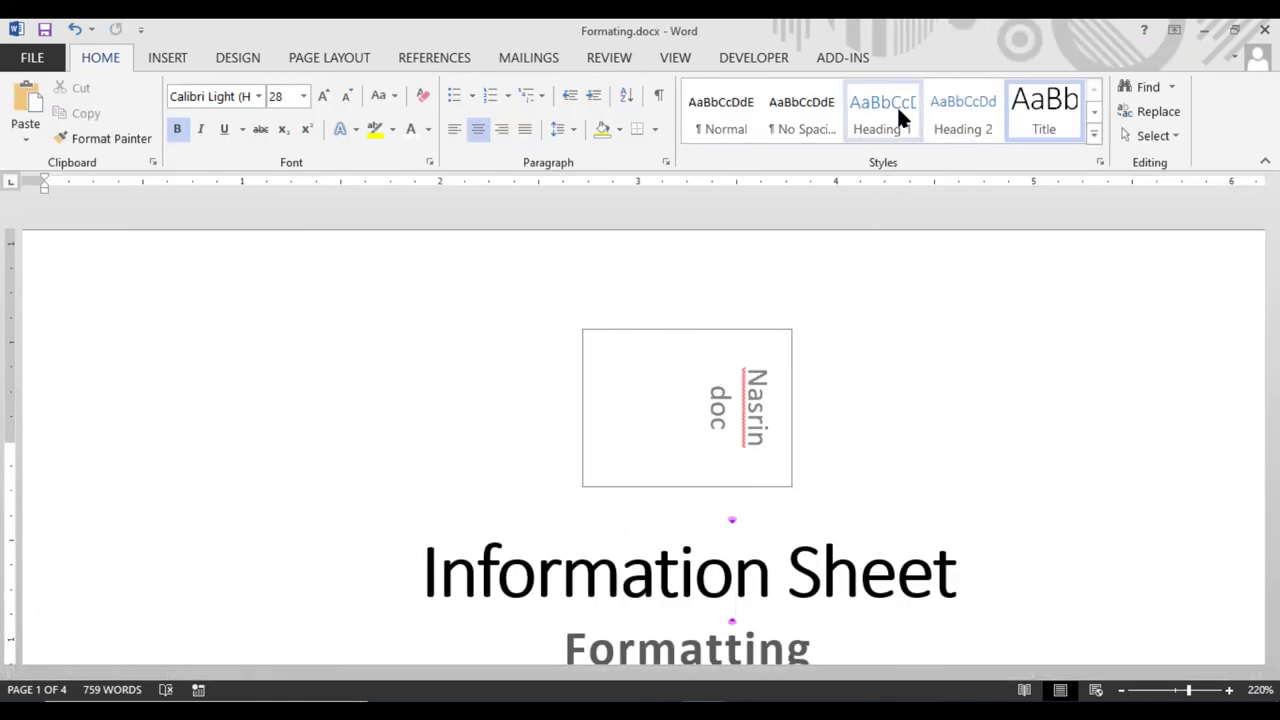
# Narrow the header table and lengthen it so the name and 'doc' share one line
pyautogui.rightClick(786, 346)
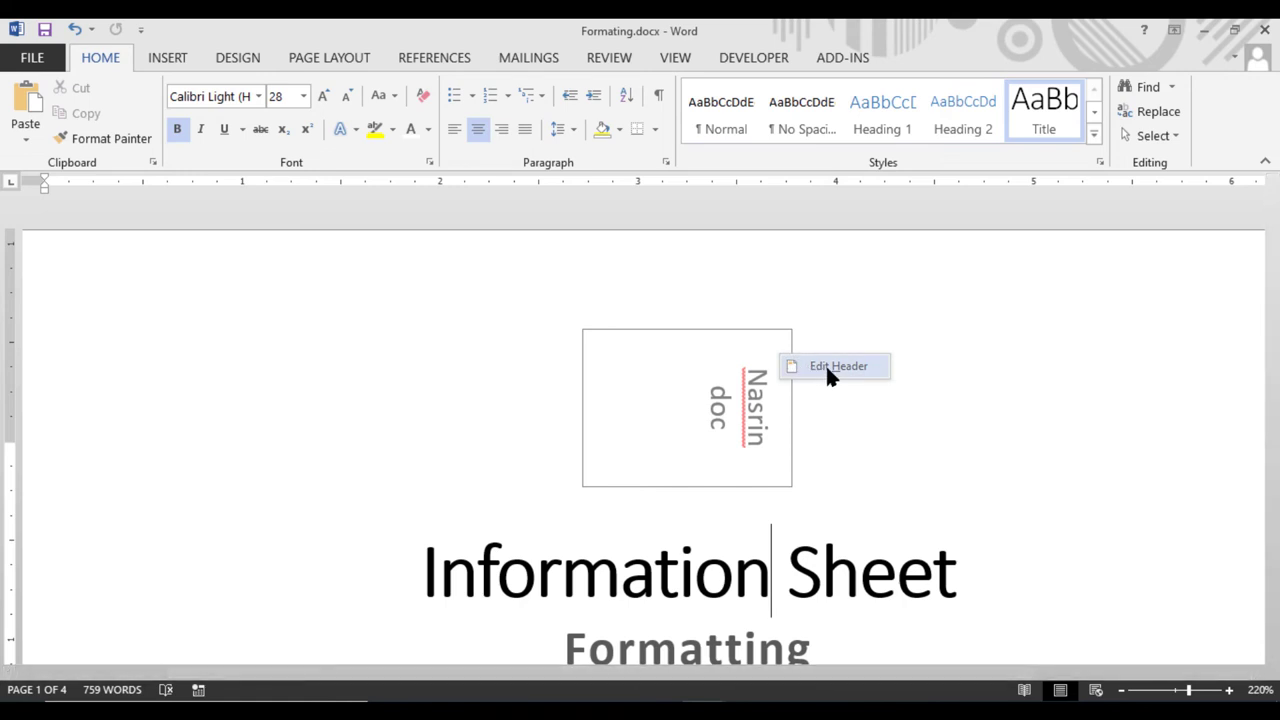
pyautogui.click(825, 363)
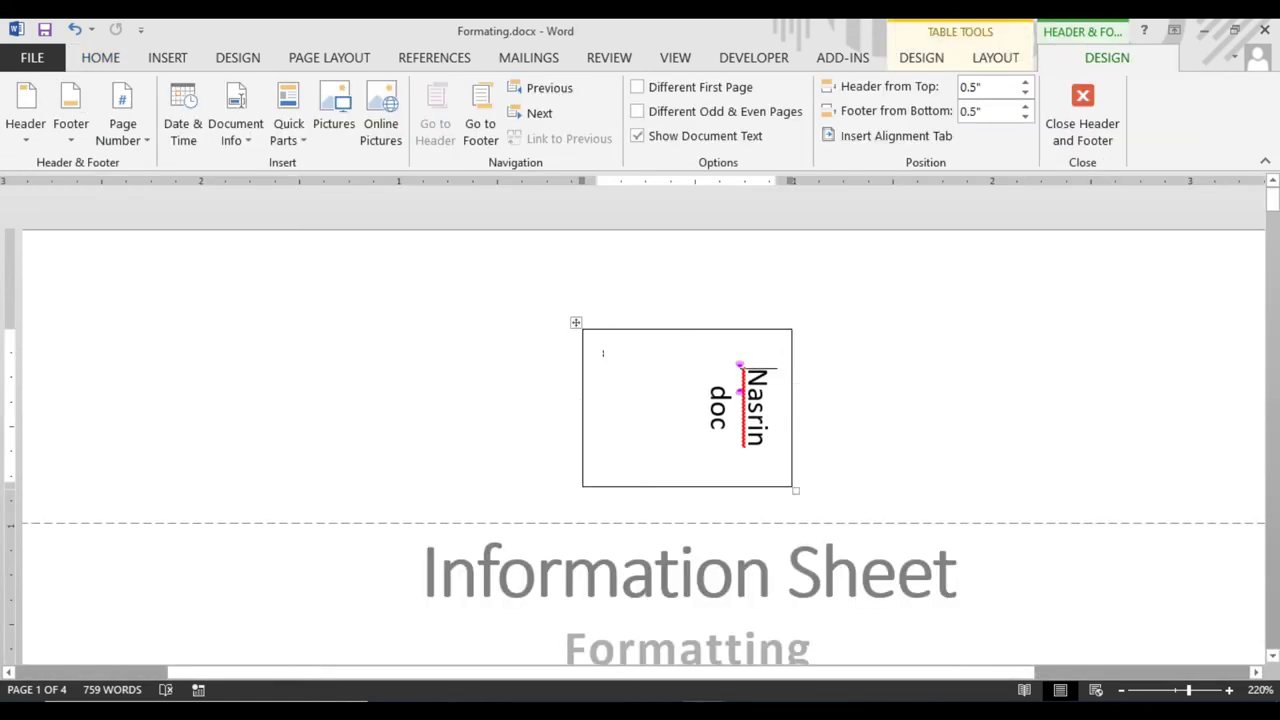
pyautogui.moveTo(693, 484)
pyautogui.mouseDown()
pyautogui.moveTo(691, 417)
pyautogui.moveTo(685, 549)
pyautogui.moveTo(690, 489)
pyautogui.mouseUp()
pyautogui.doubleClick(714, 512)
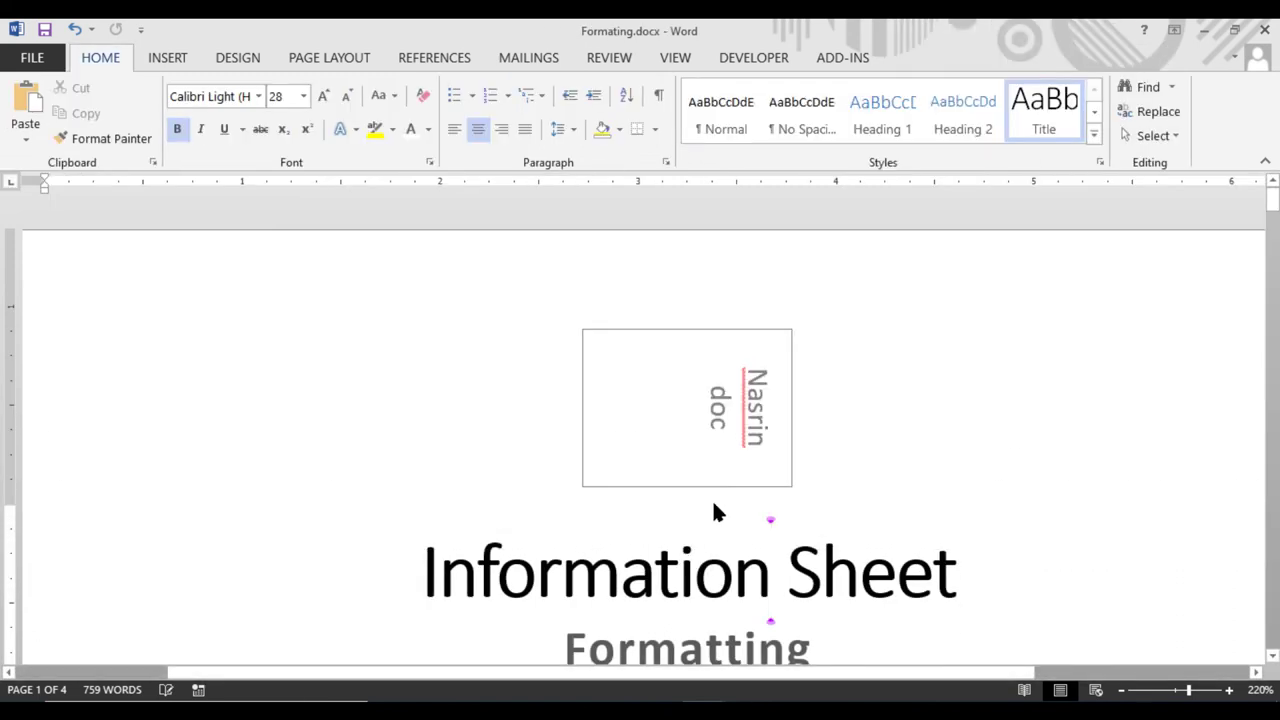
pyautogui.press('Right')
pyautogui.rightClick(797, 377)
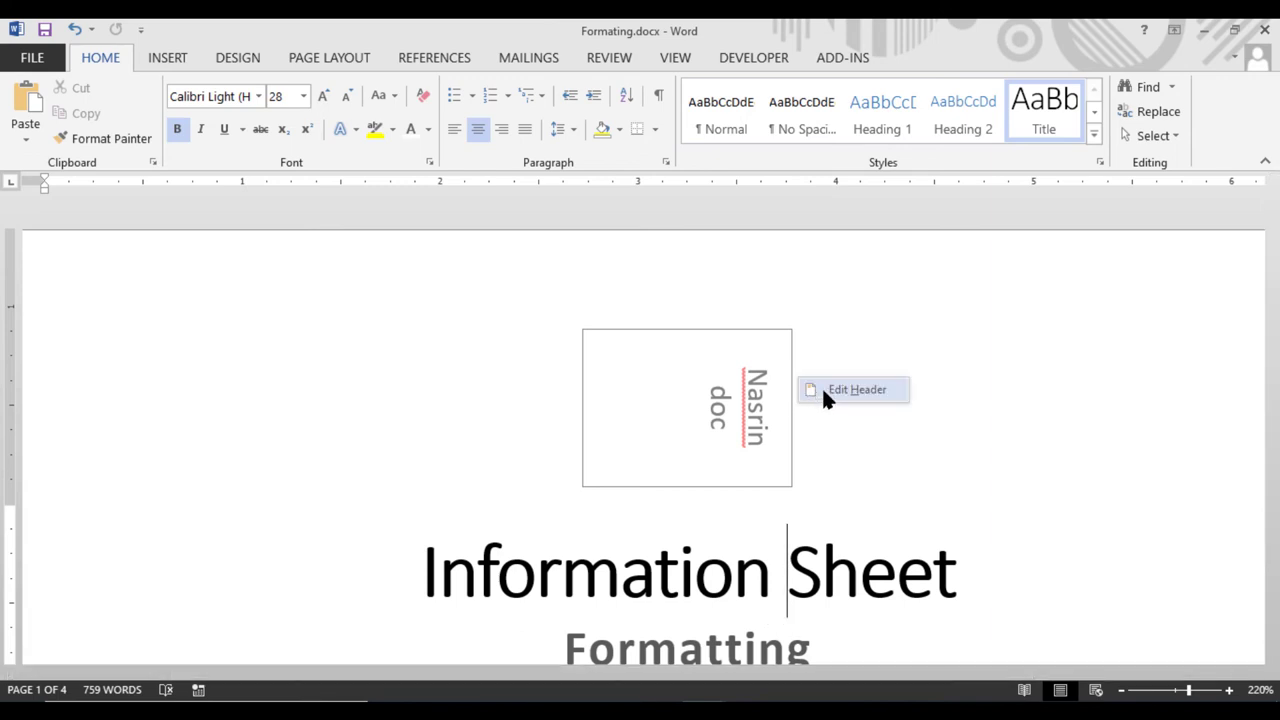
pyautogui.click(823, 392)
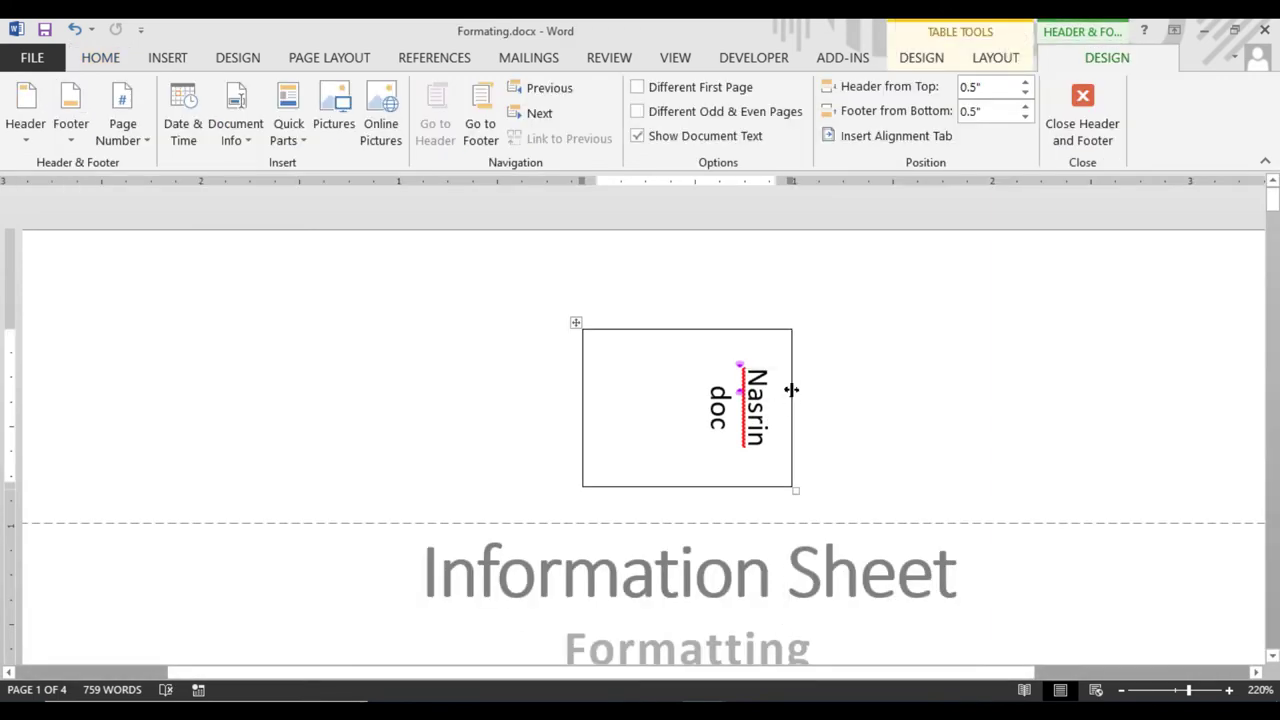
pyautogui.moveTo(791, 390); pyautogui.dragTo(739, 390)
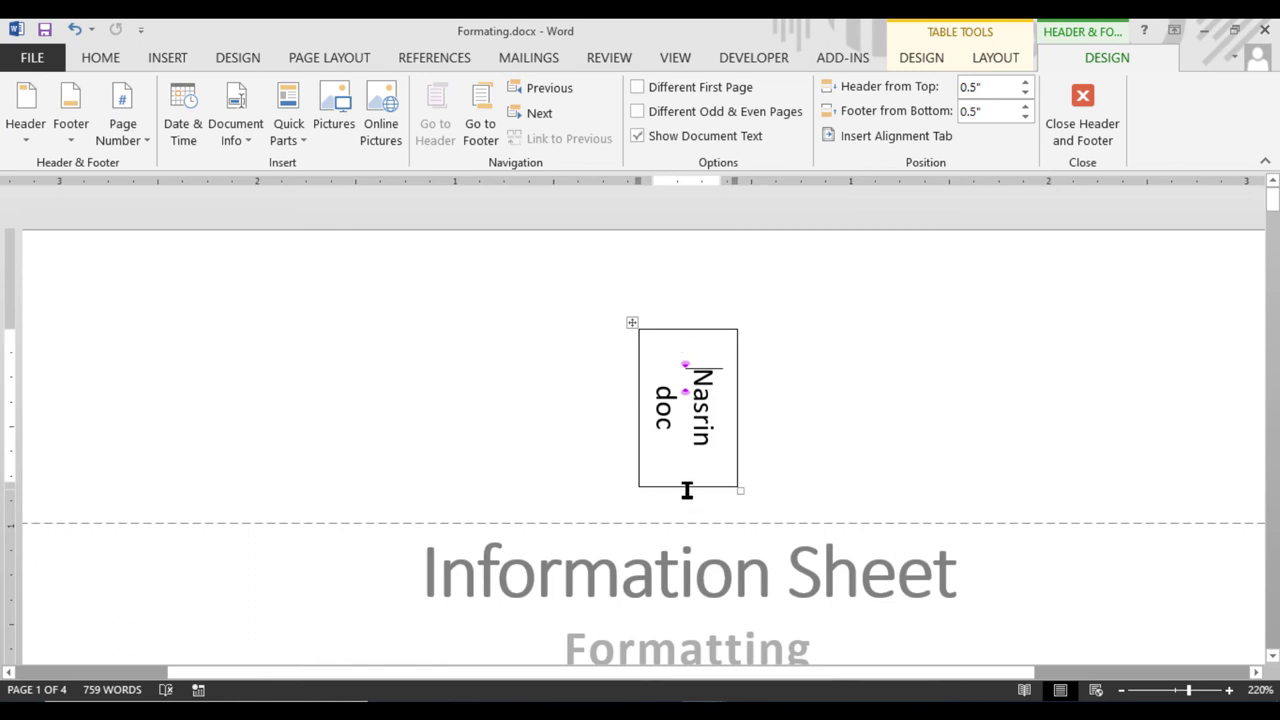
pyautogui.moveTo(686, 487); pyautogui.dragTo(684, 519)
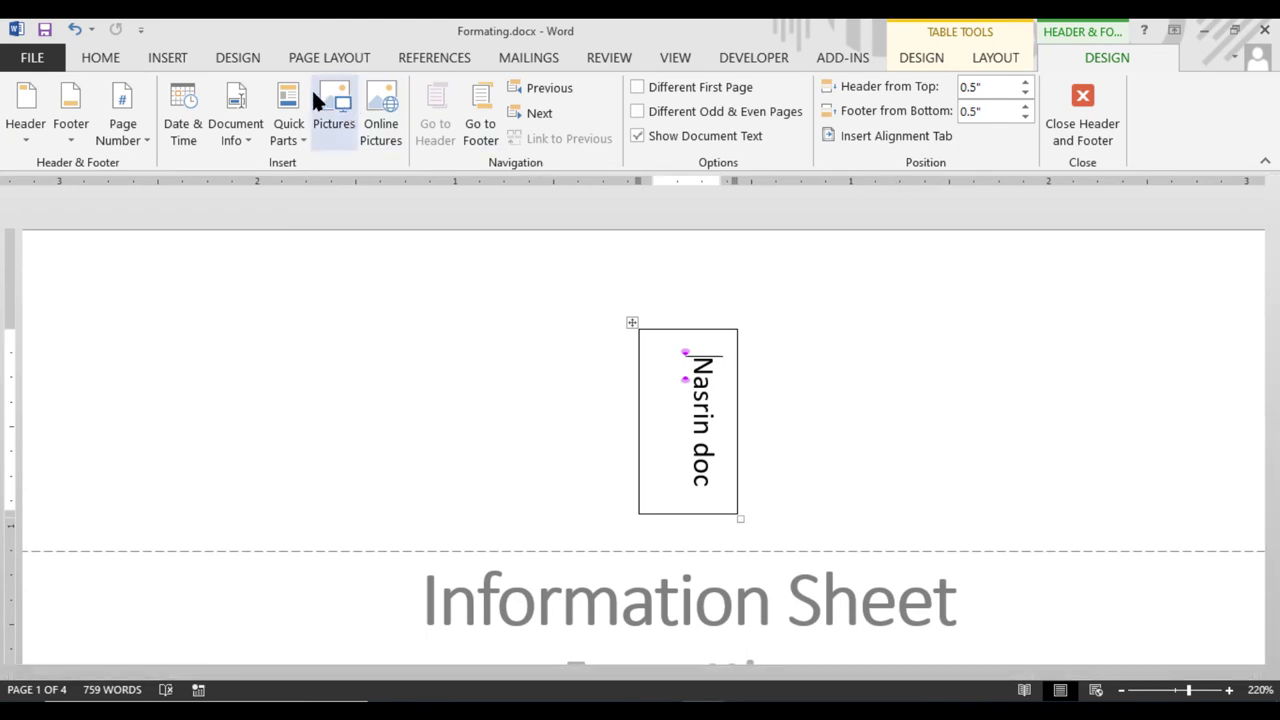
pyautogui.click(98, 55)
# Set the header table to No Border and close header editing
pyautogui.click(655, 129)
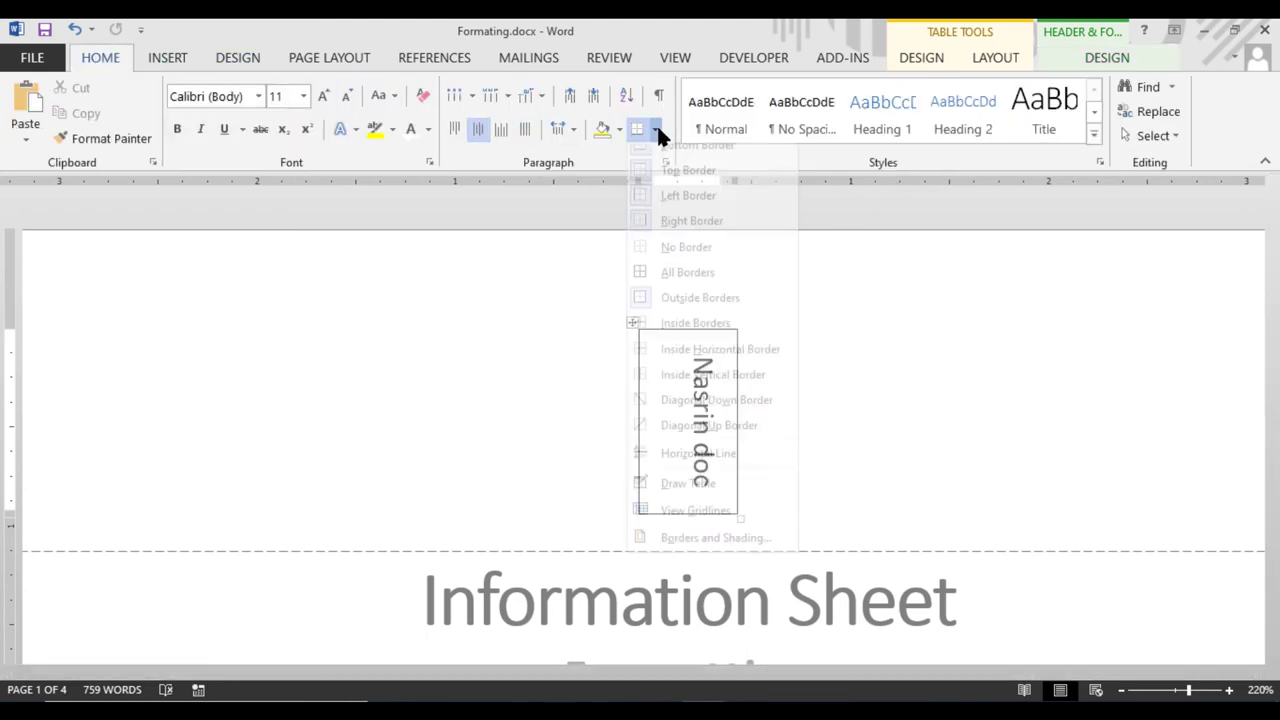
pyautogui.click(664, 258)
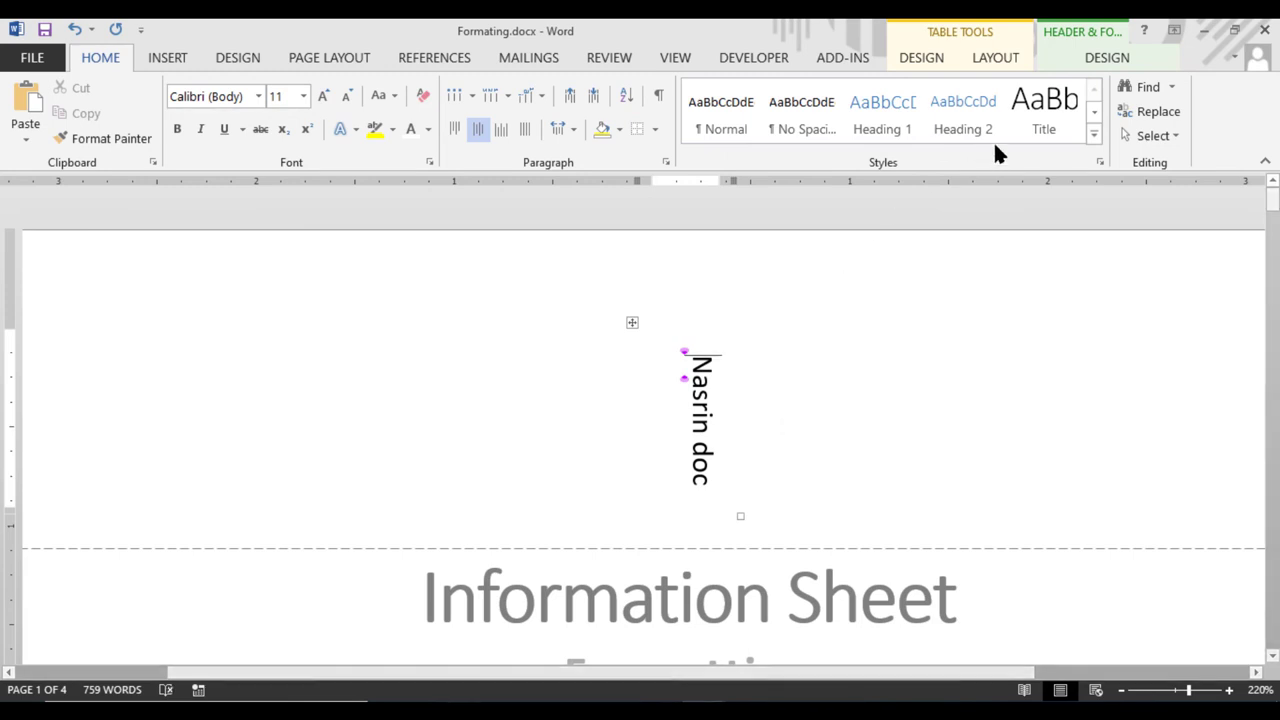
pyautogui.click(1104, 55)
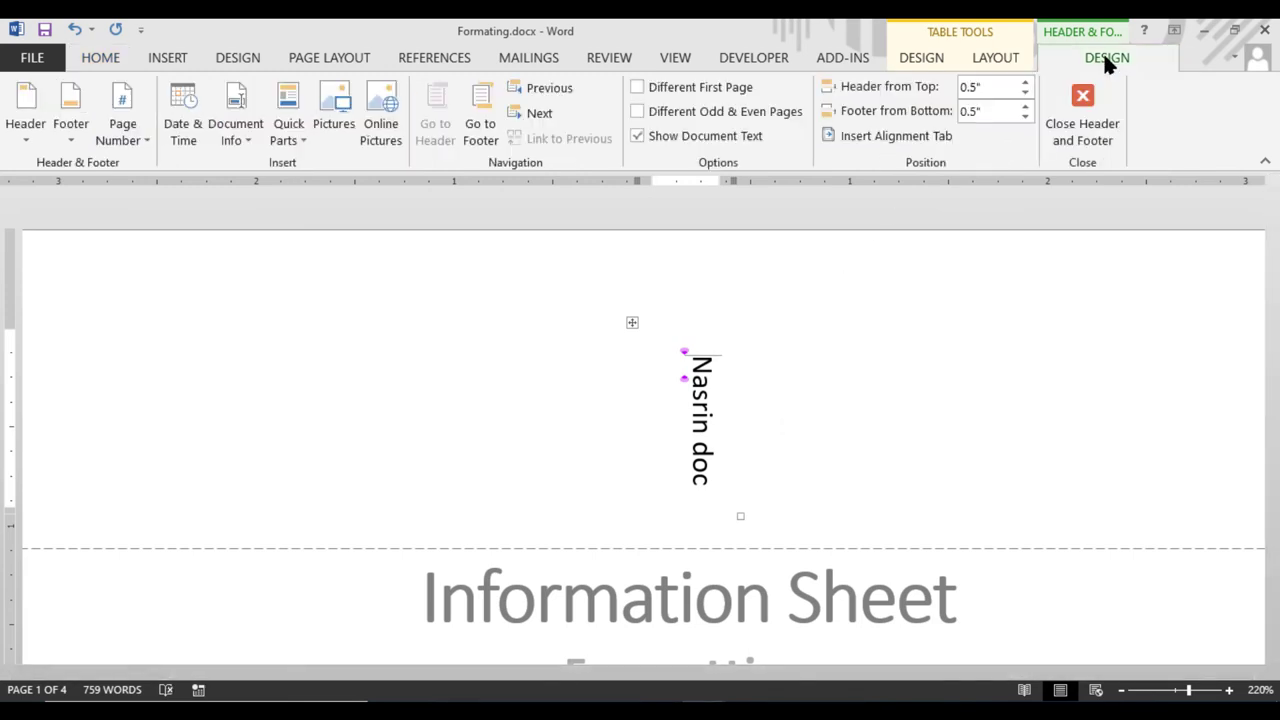
pyautogui.click(1078, 138)
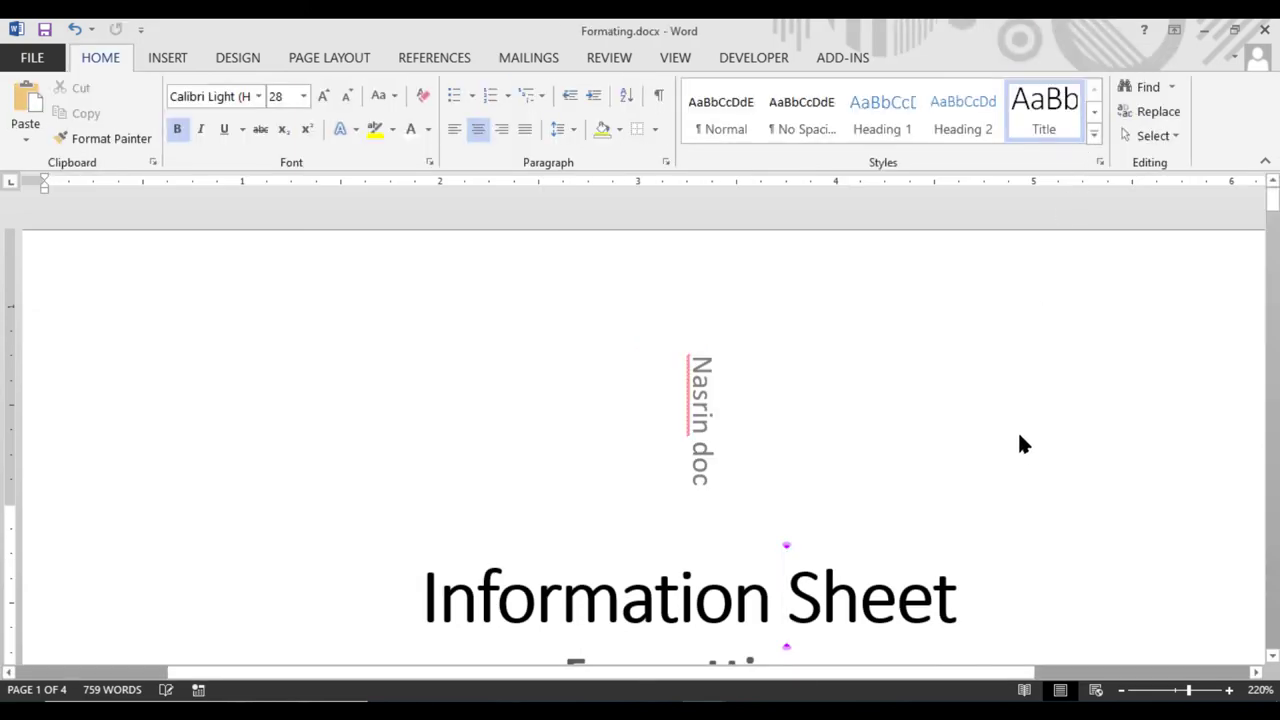
# Reopen the page 2 header for editing and select the vertical name table
pyautogui.scroll(-20, 990, 485)
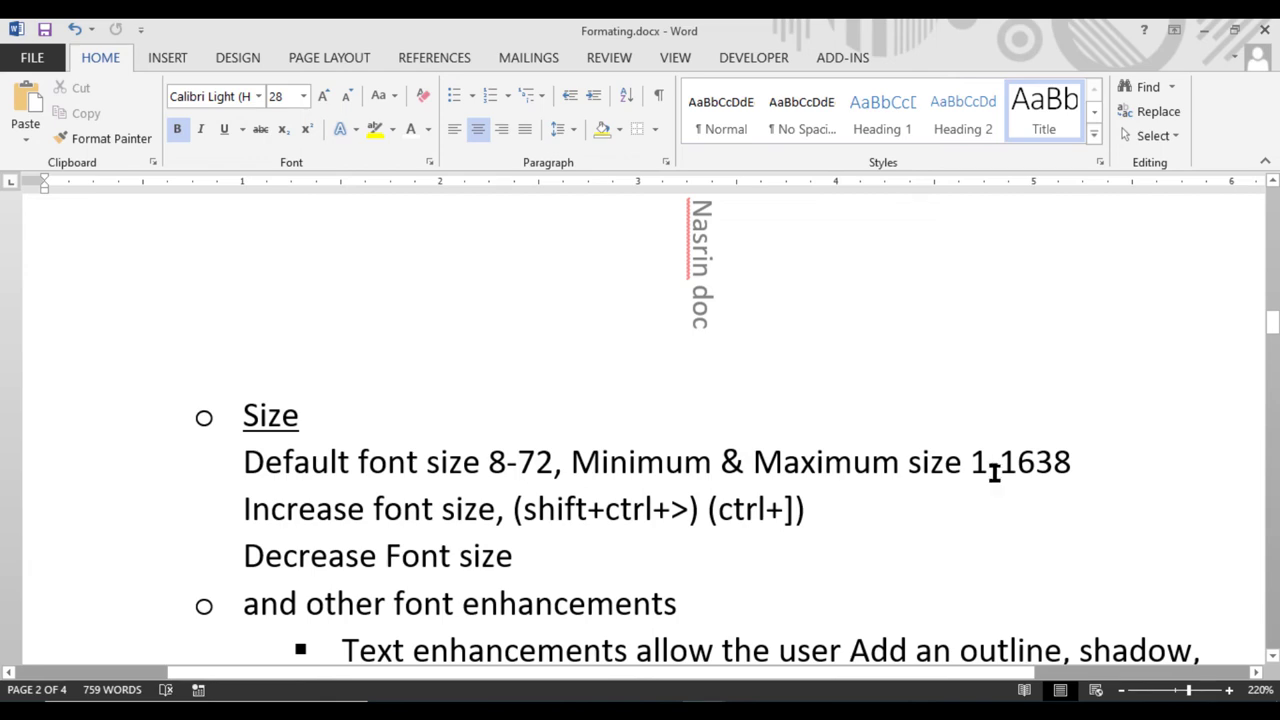
pyautogui.scroll(2, 995, 470)
pyautogui.scroll(-2, 976, 545)
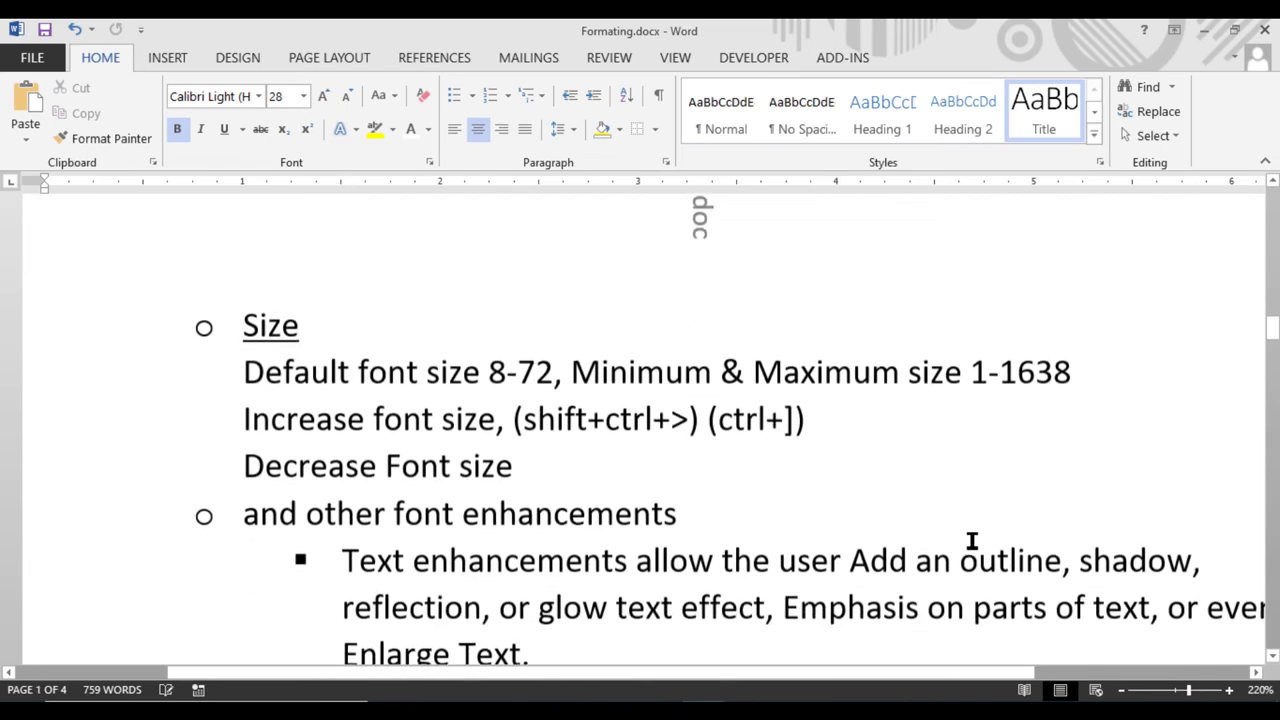
pyautogui.scroll(2, 968, 537)
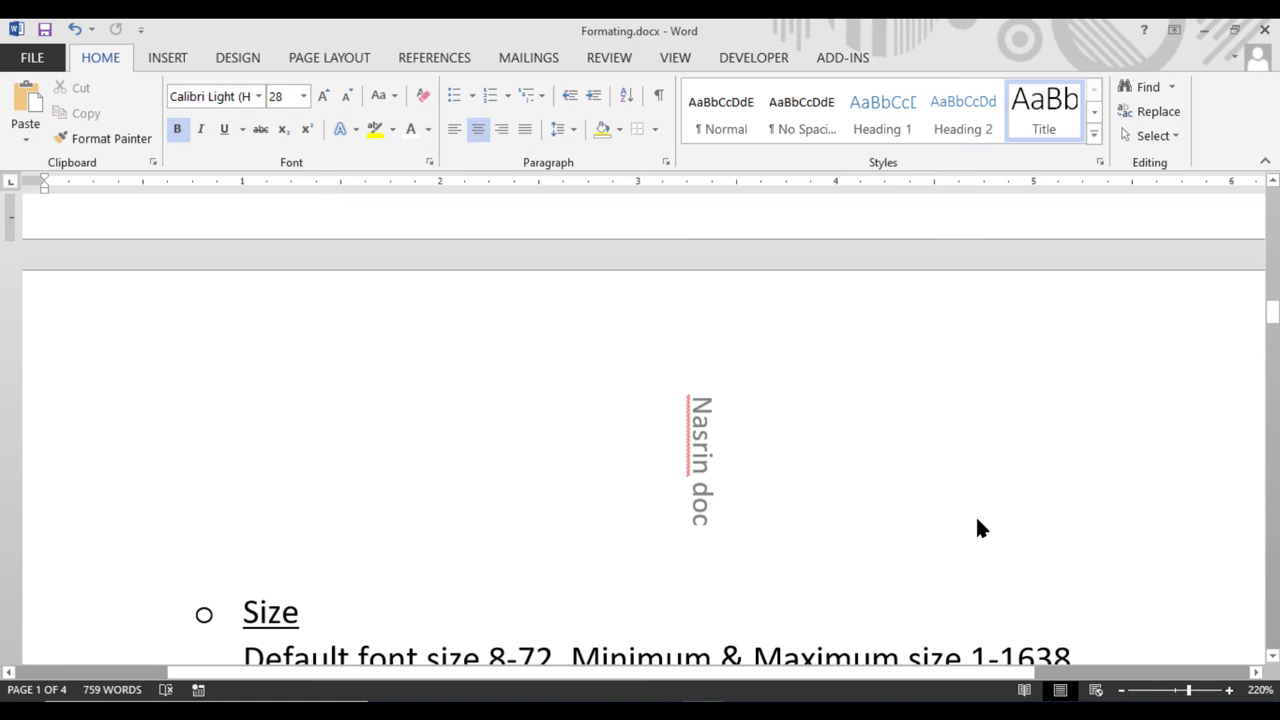
pyautogui.doubleClick(705, 425)
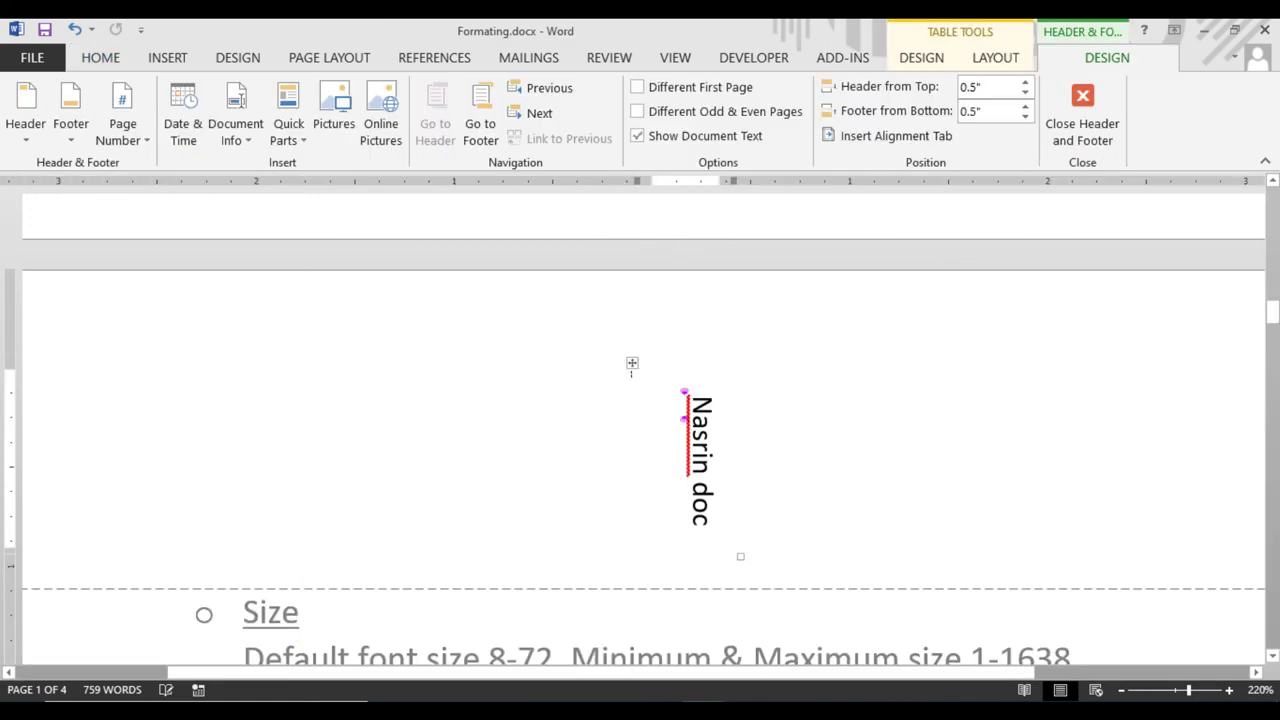
pyautogui.click(633, 364)
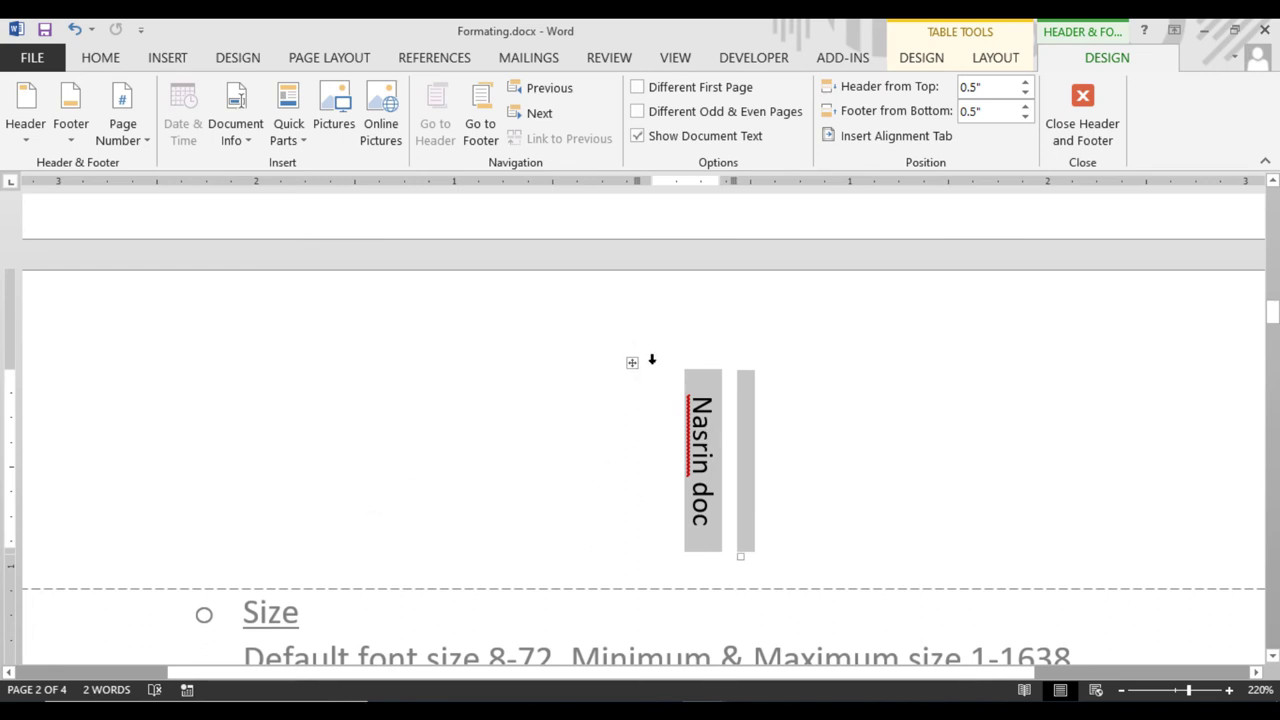
# Drag the vertical name table out to the left margin of the page 2 header and reselect it
pyautogui.moveTo(632, 364); pyautogui.dragTo(40, 634)
pyautogui.scroll(-5, 230, 509)
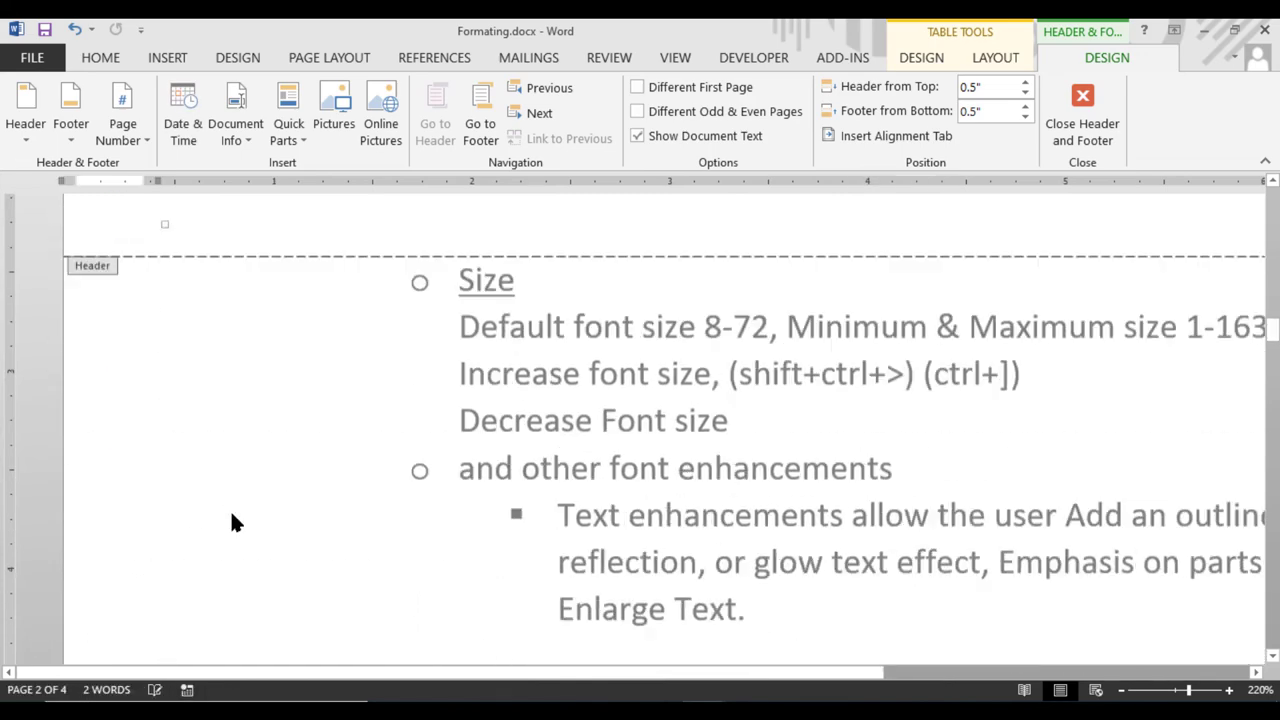
pyautogui.scroll(5, 230, 509)
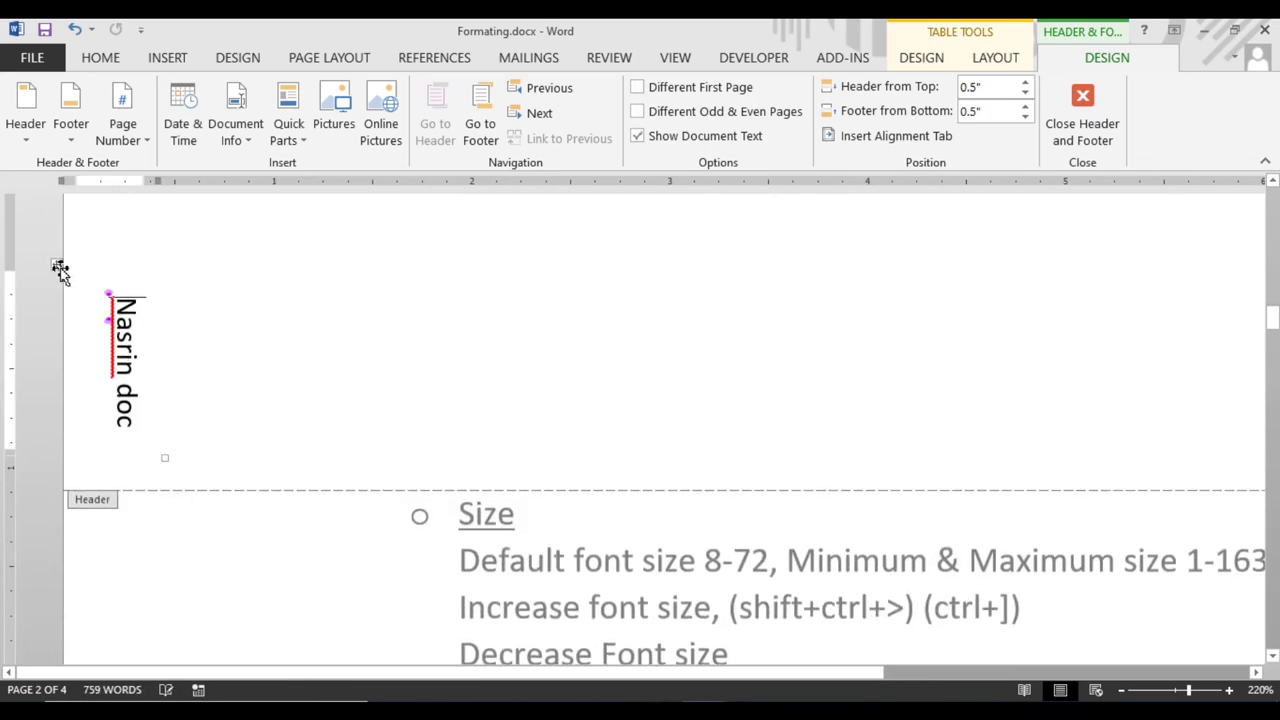
pyautogui.moveTo(56, 266); pyautogui.dragTo(80, 614)
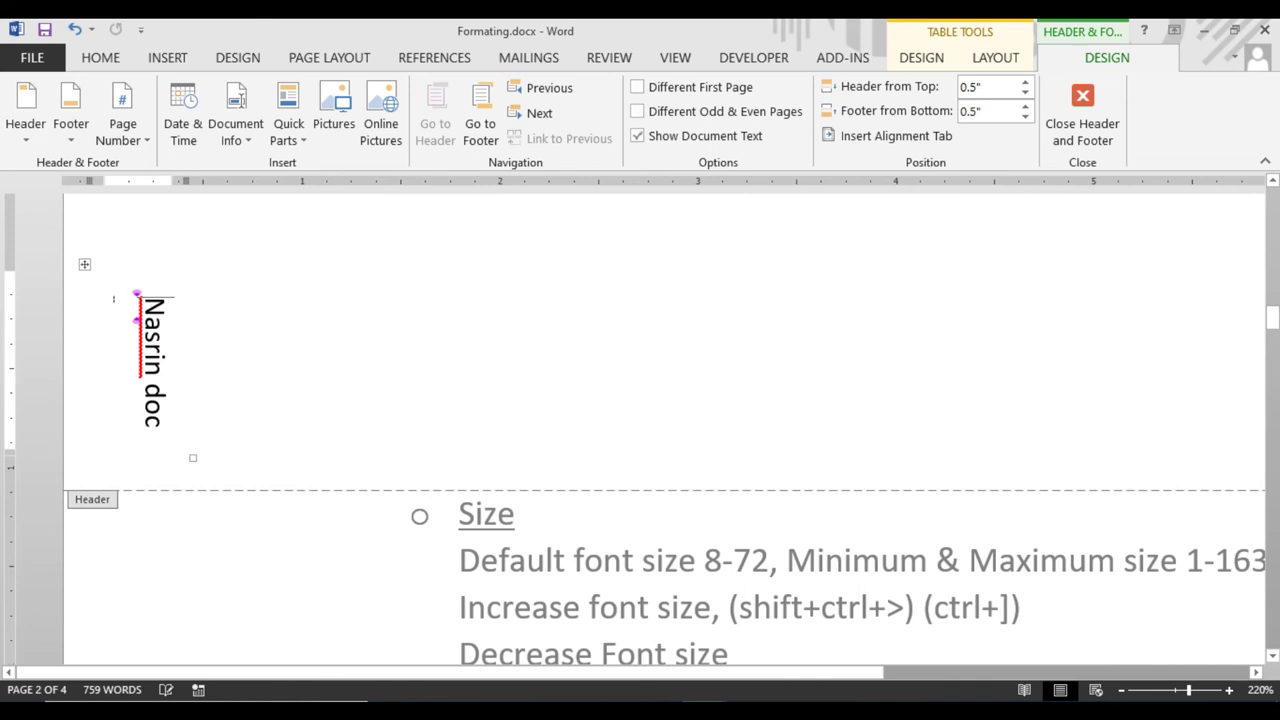
pyautogui.click(88, 270)
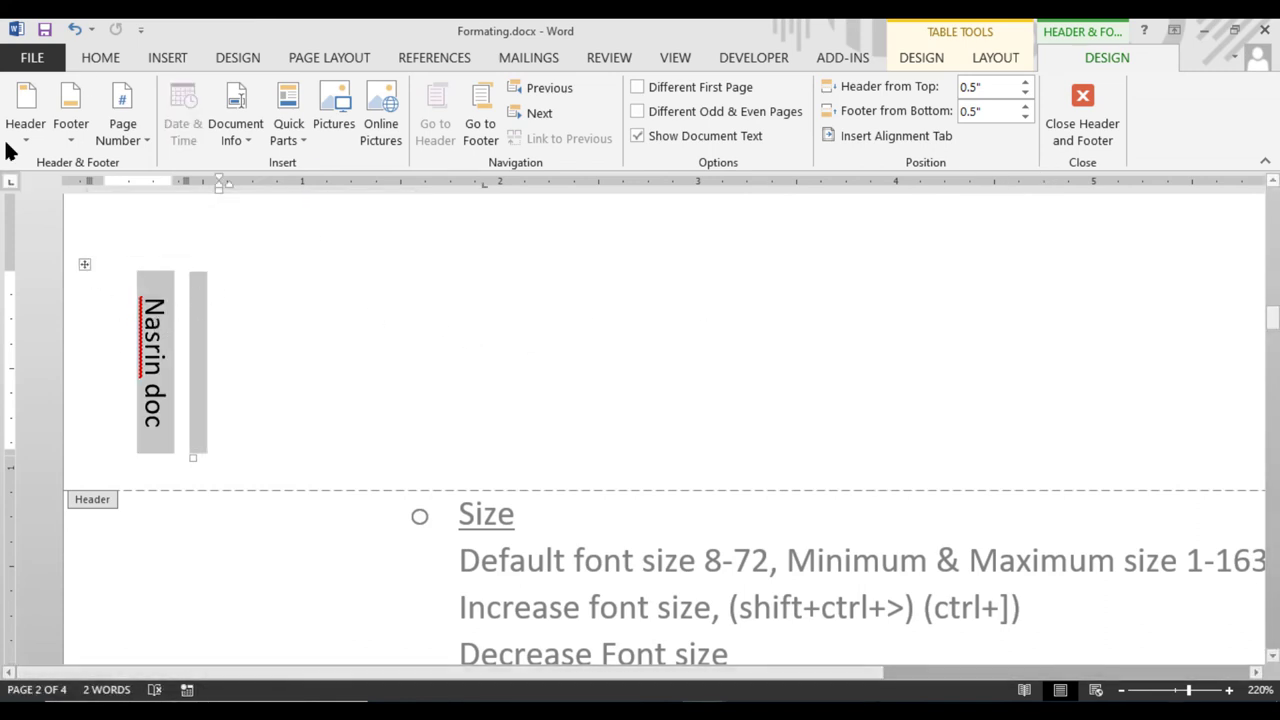
# Delete the entire vertical name table from the header with Delete Table
pyautogui.click(82, 267)
pyautogui.rightClick(82, 267)
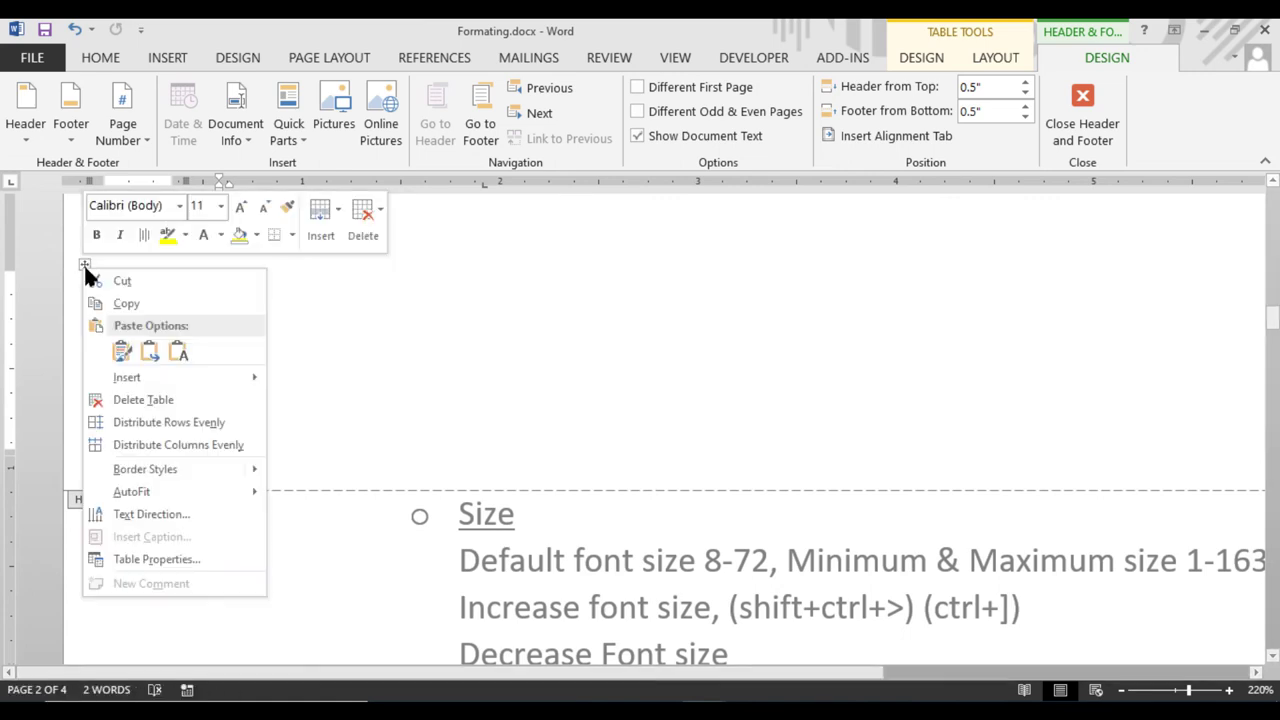
pyautogui.click(377, 215)
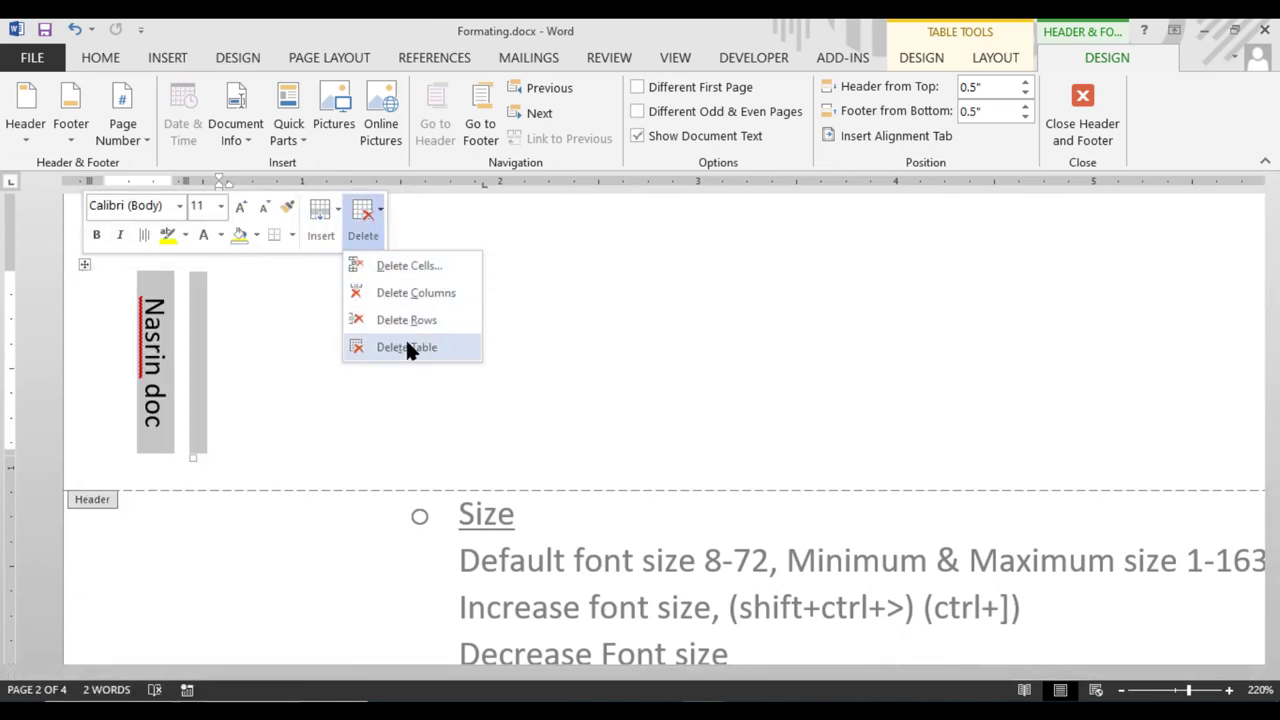
pyautogui.click(405, 343)
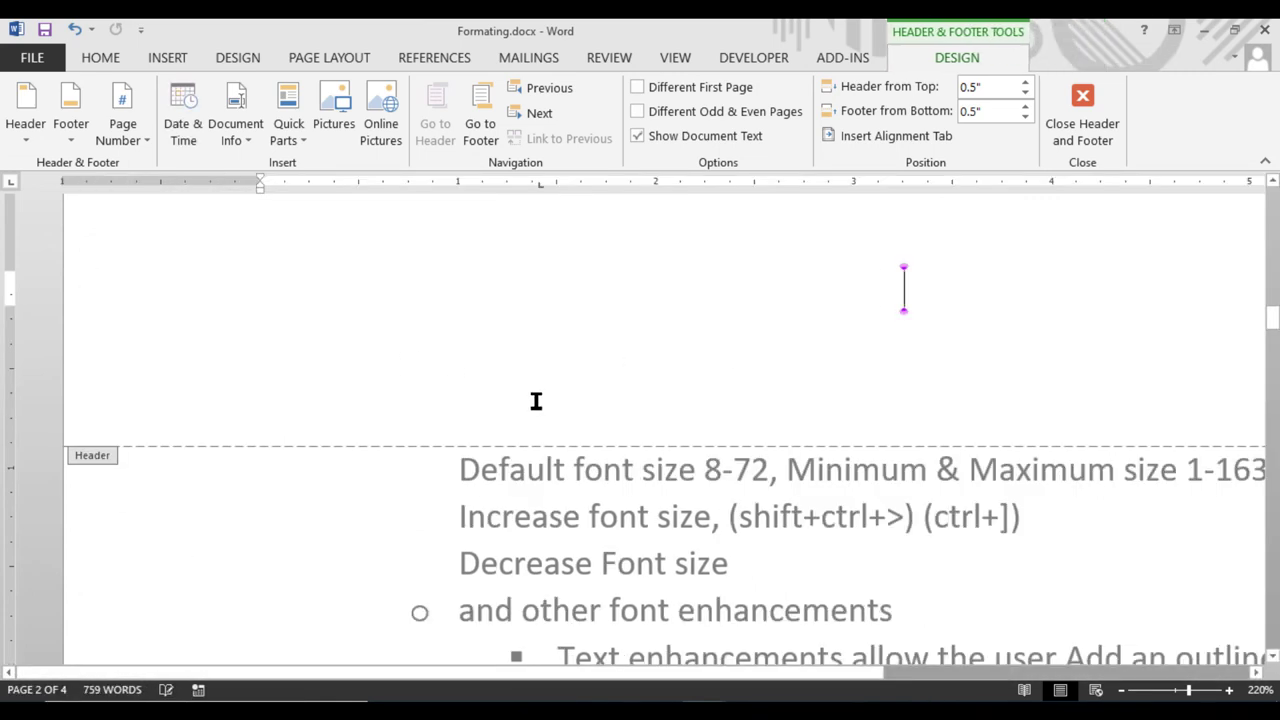
# Close header editing and scroll back to the top of page 1
pyautogui.click(1082, 115)
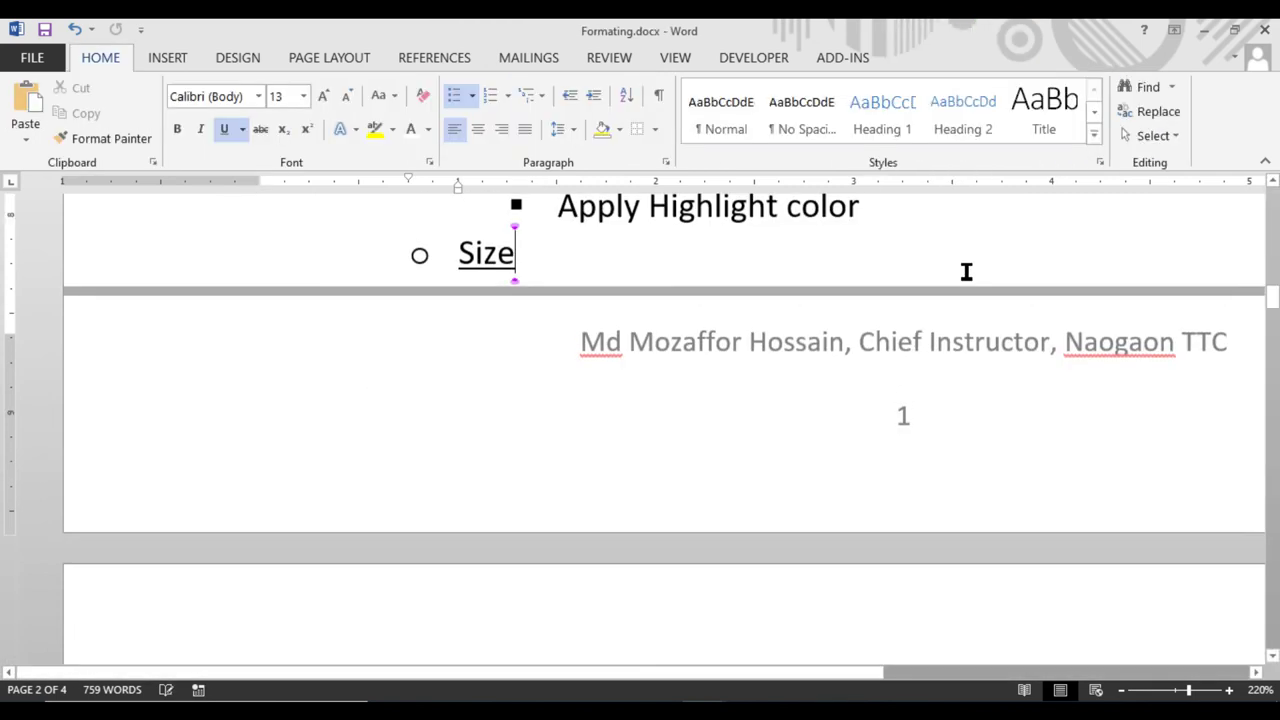
pyautogui.scroll(3, 725, 470)
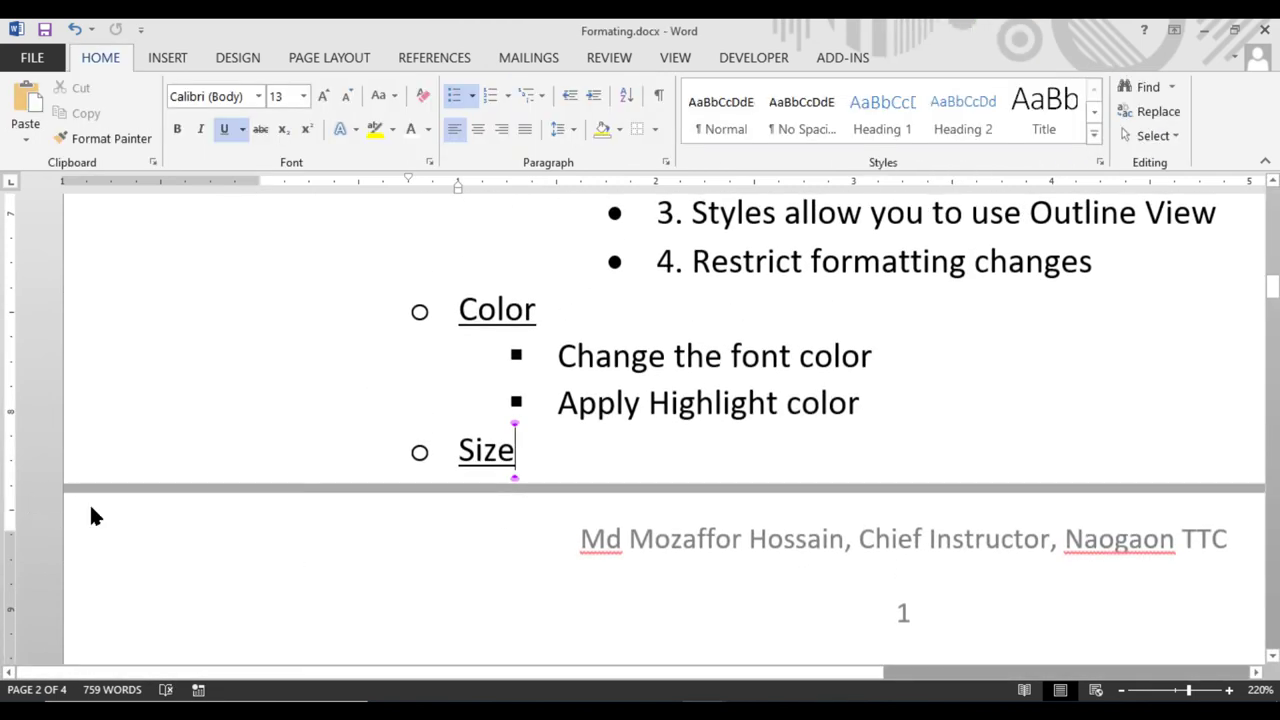
pyautogui.scroll(-1, 60, 500)
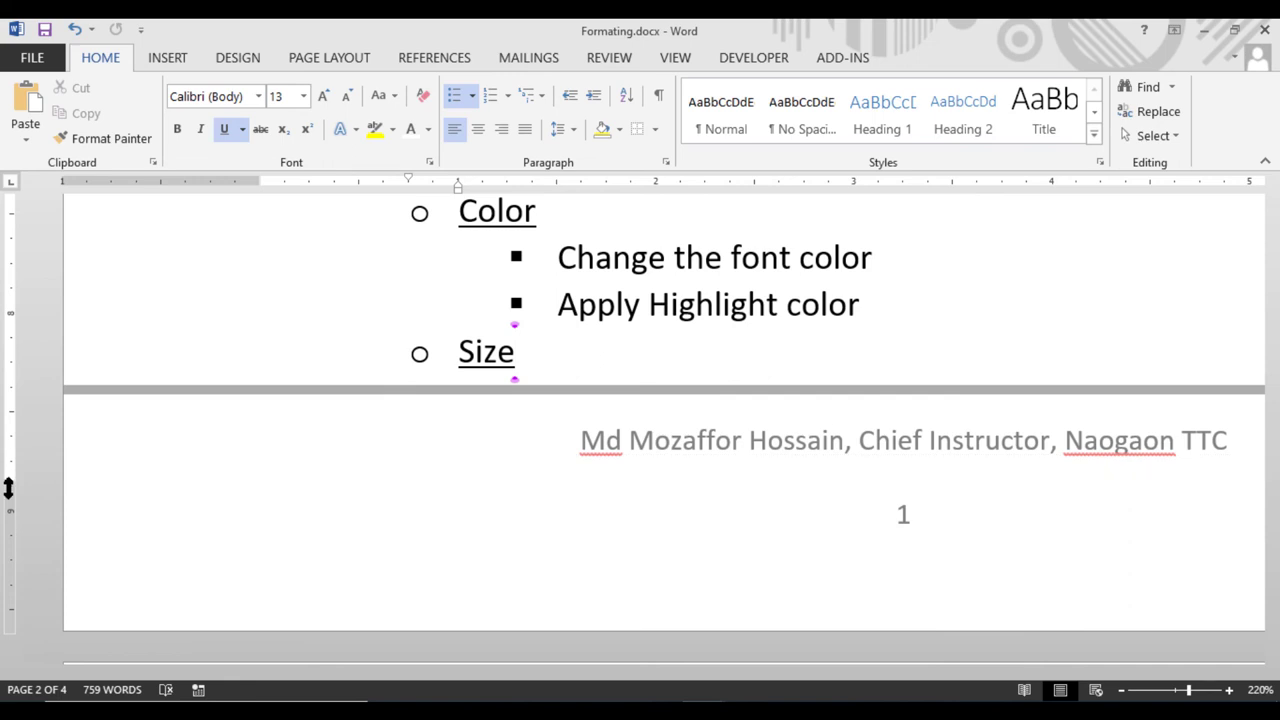
pyautogui.scroll(-3, 205, 552)
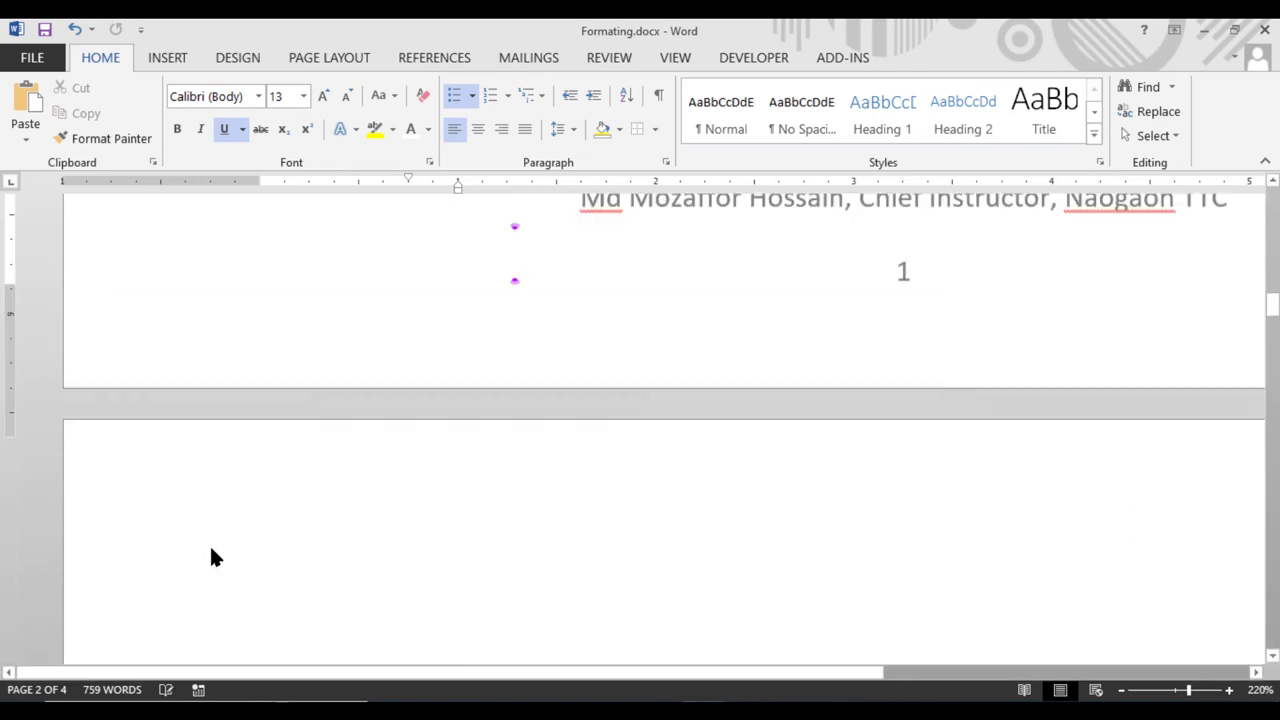
pyautogui.scroll(2, 211, 550)
pyautogui.scroll(5, 82, 305)
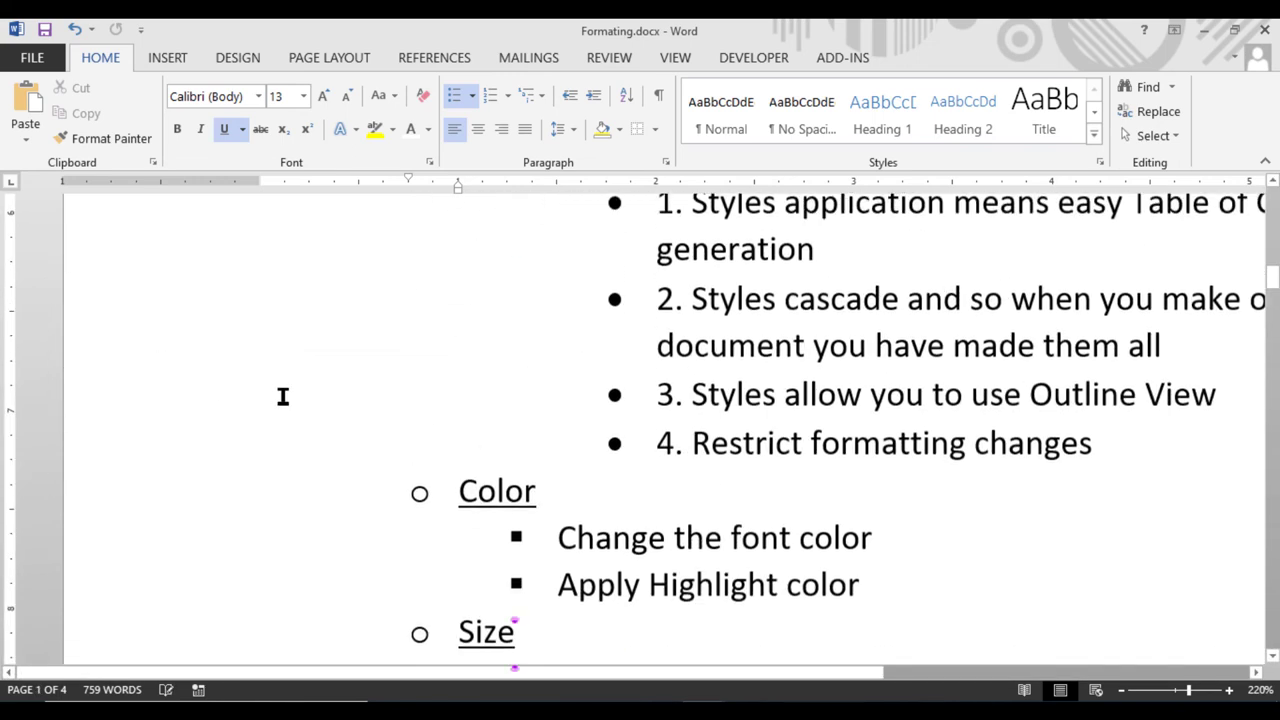
pyautogui.scroll(15, 858, 460)
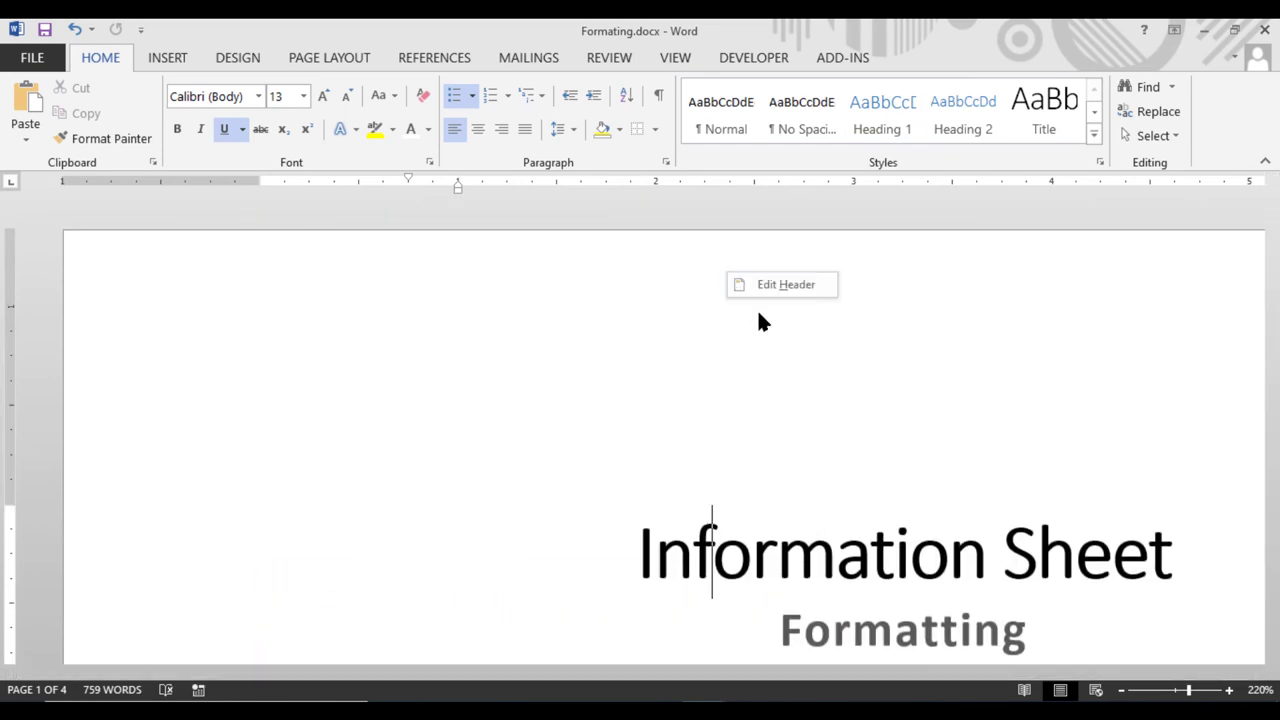
# Enter and leave page 1 header editing while scrolling to the top of the page
pyautogui.click(772, 284)
pyautogui.scroll(-10, 160, 500)
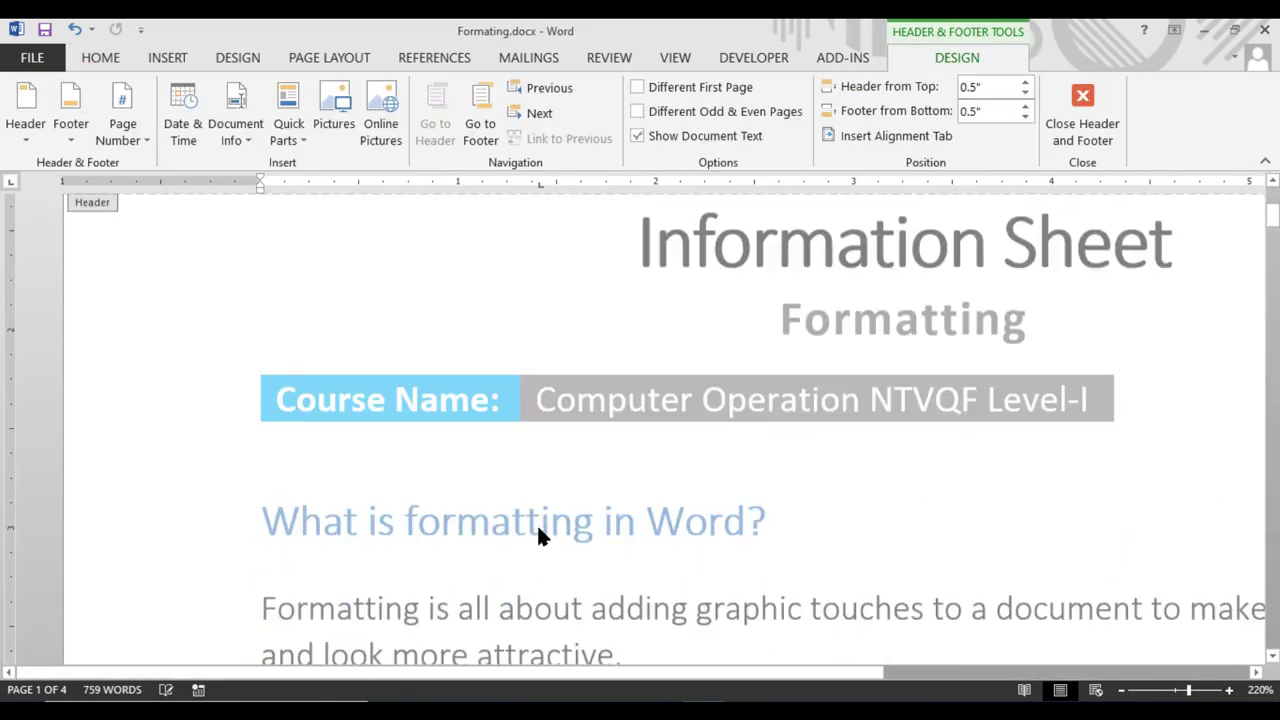
pyautogui.doubleClick(152, 503)
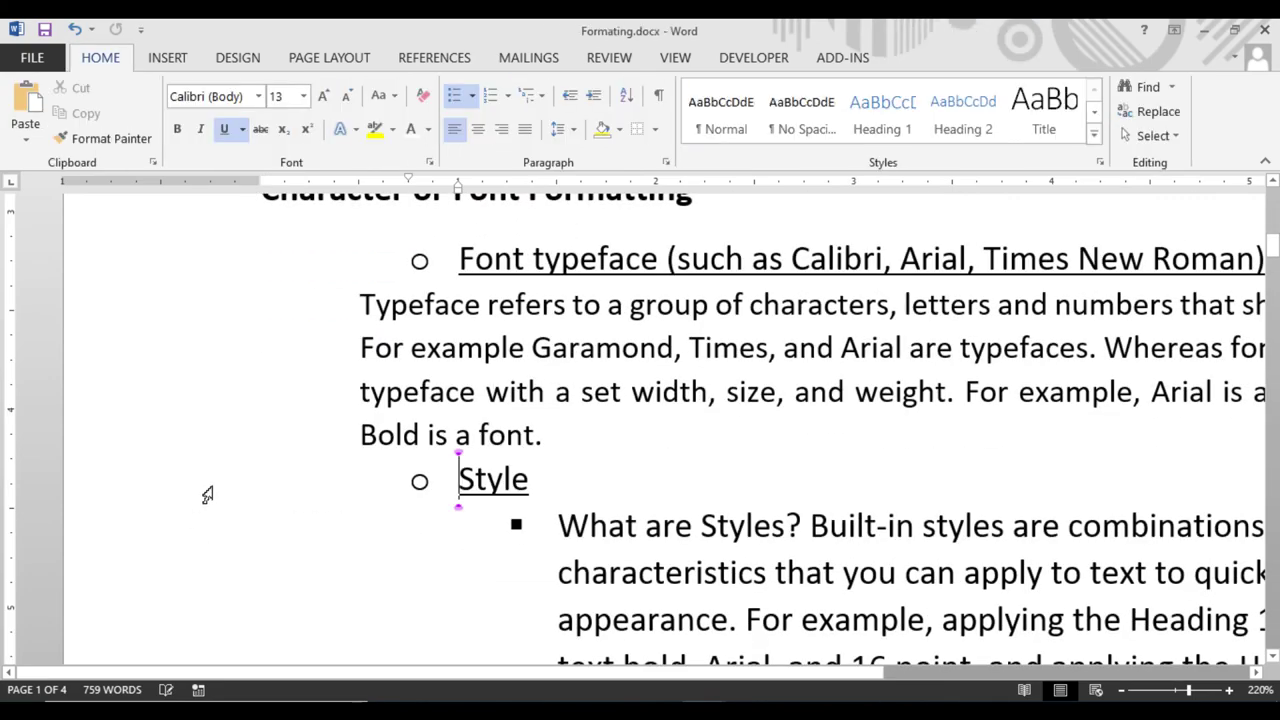
pyautogui.scroll(10, 194, 494)
pyautogui.scroll(-3, 192, 503)
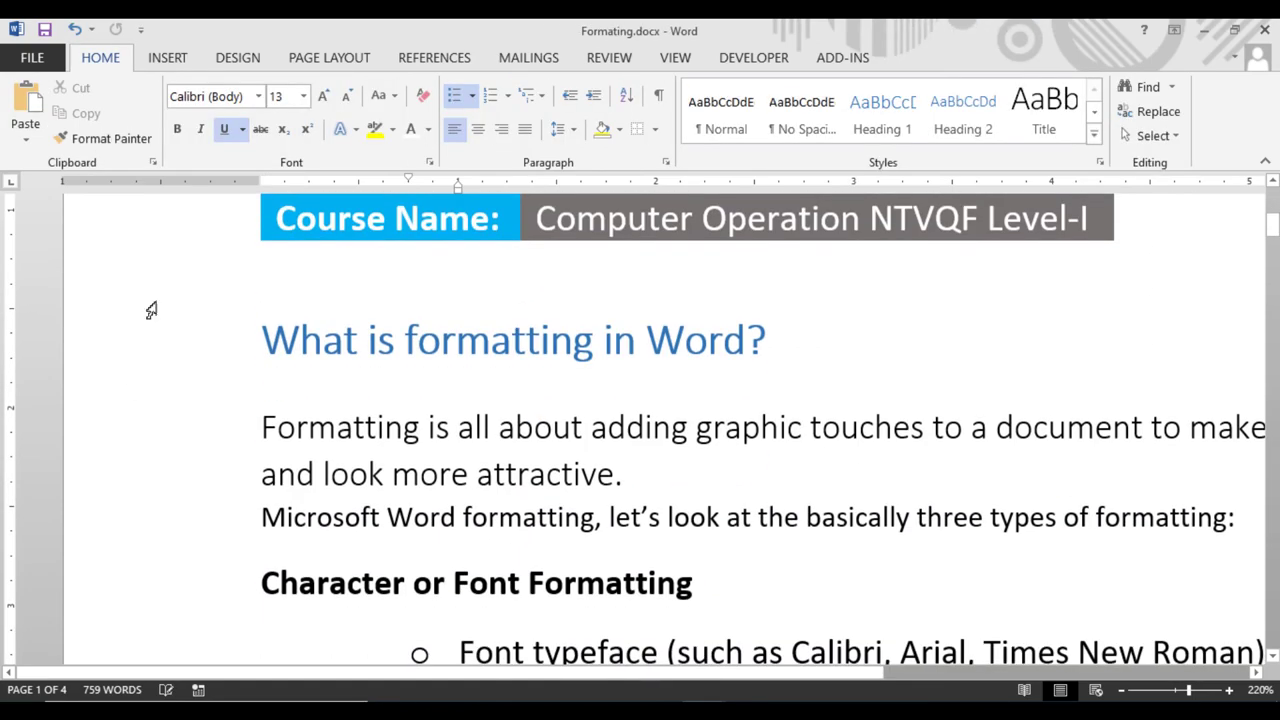
pyautogui.scroll(5, 137, 374)
pyautogui.scroll(1, 285, 410)
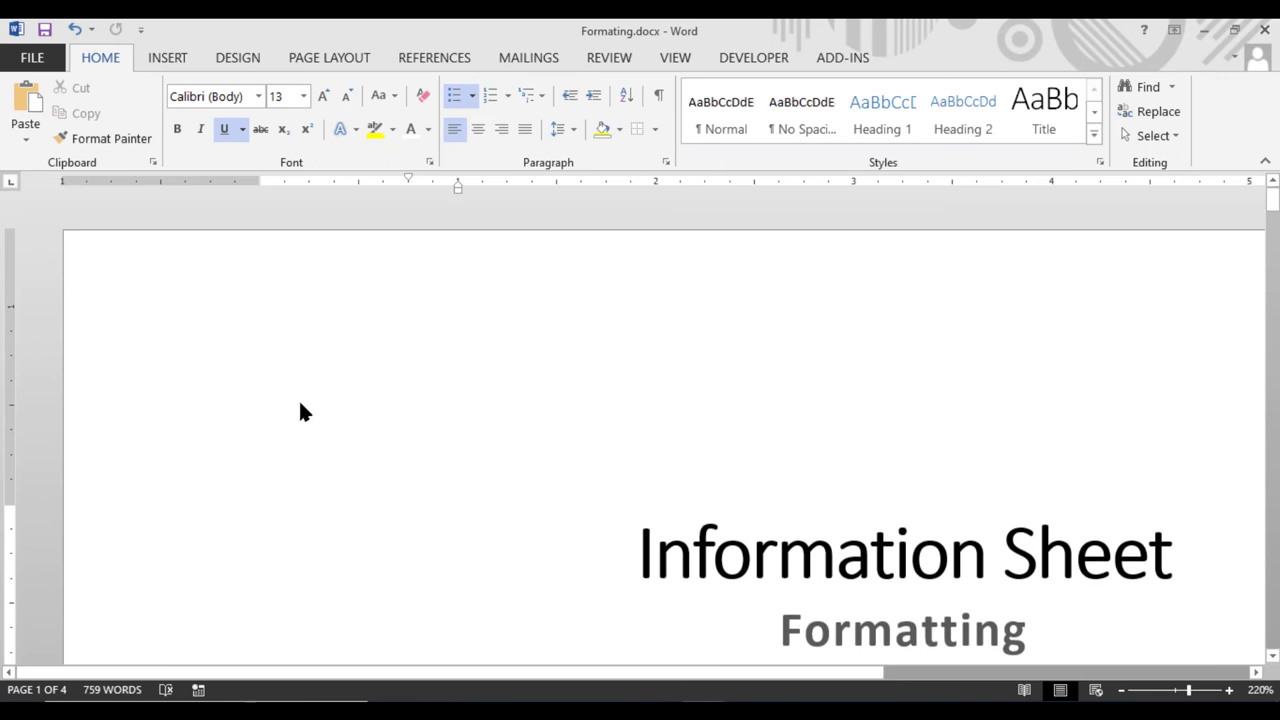
# Raise the page 1 header boundary on the vertical ruler, then reopen the header for editing
pyautogui.doubleClick(457, 317)
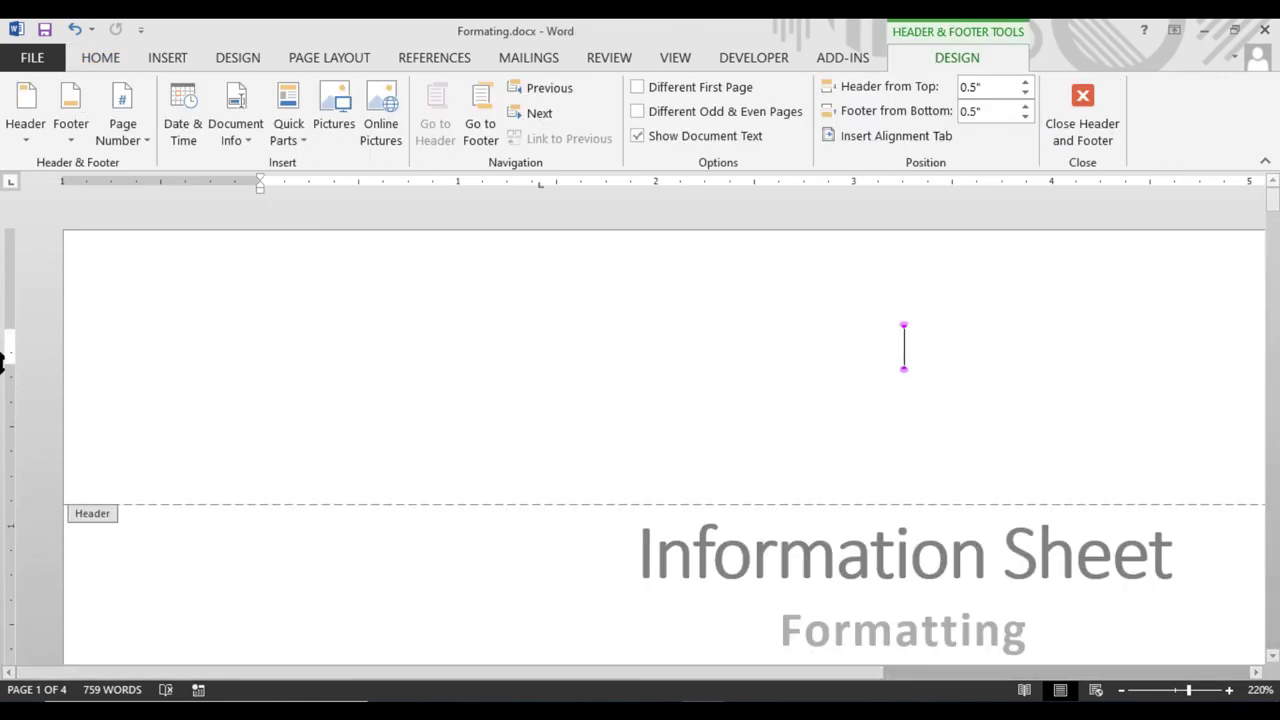
pyautogui.moveTo(5, 370); pyautogui.dragTo(37, 266)
pyautogui.press('Escape')
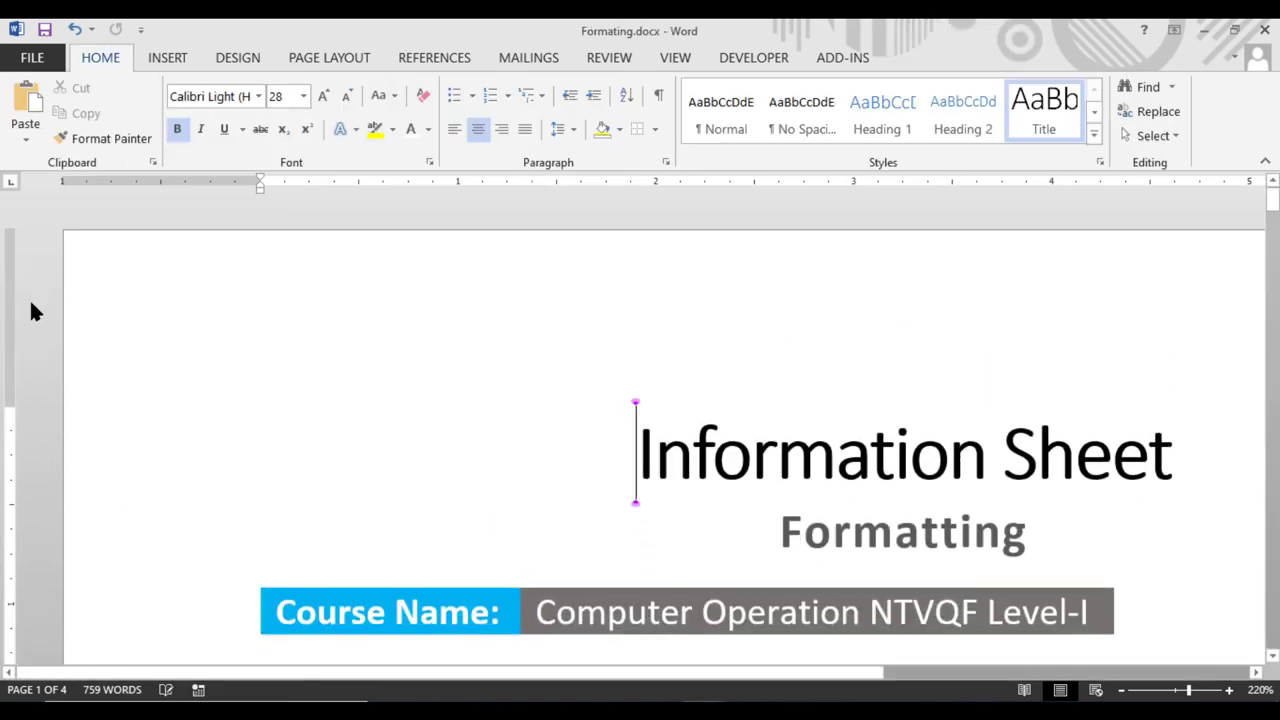
pyautogui.click(746, 276)
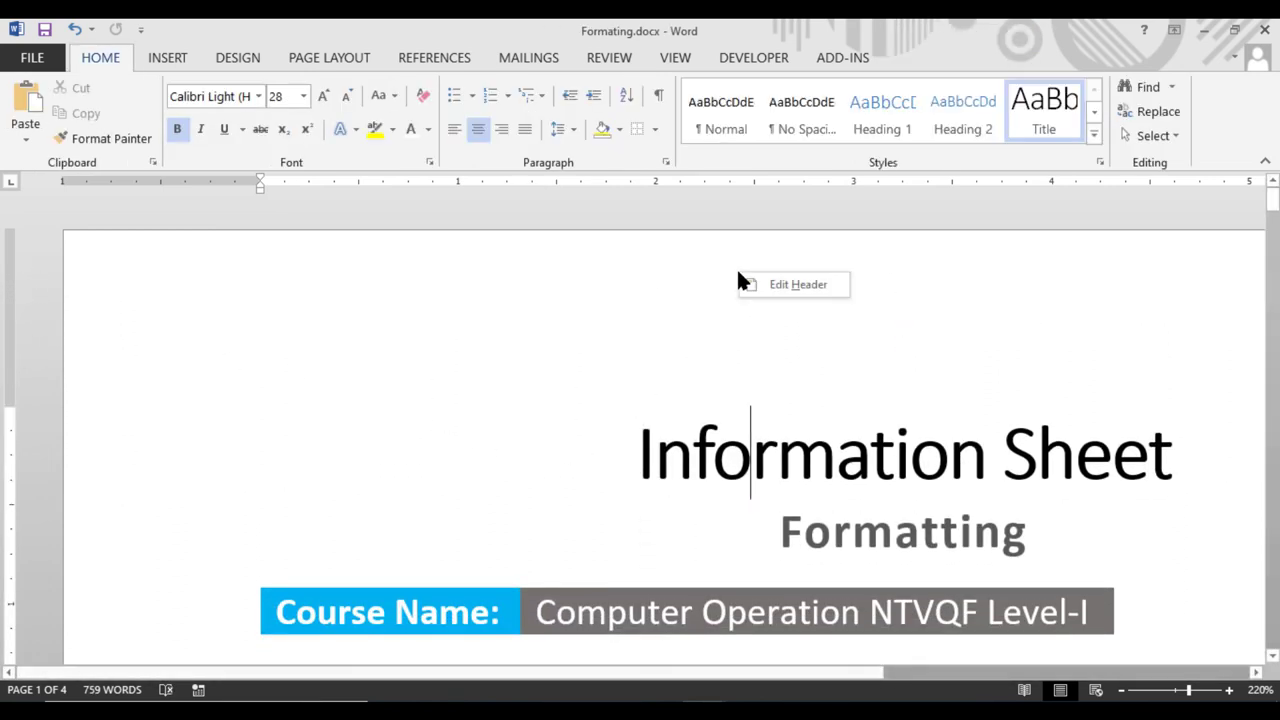
pyautogui.doubleClick(757, 292)
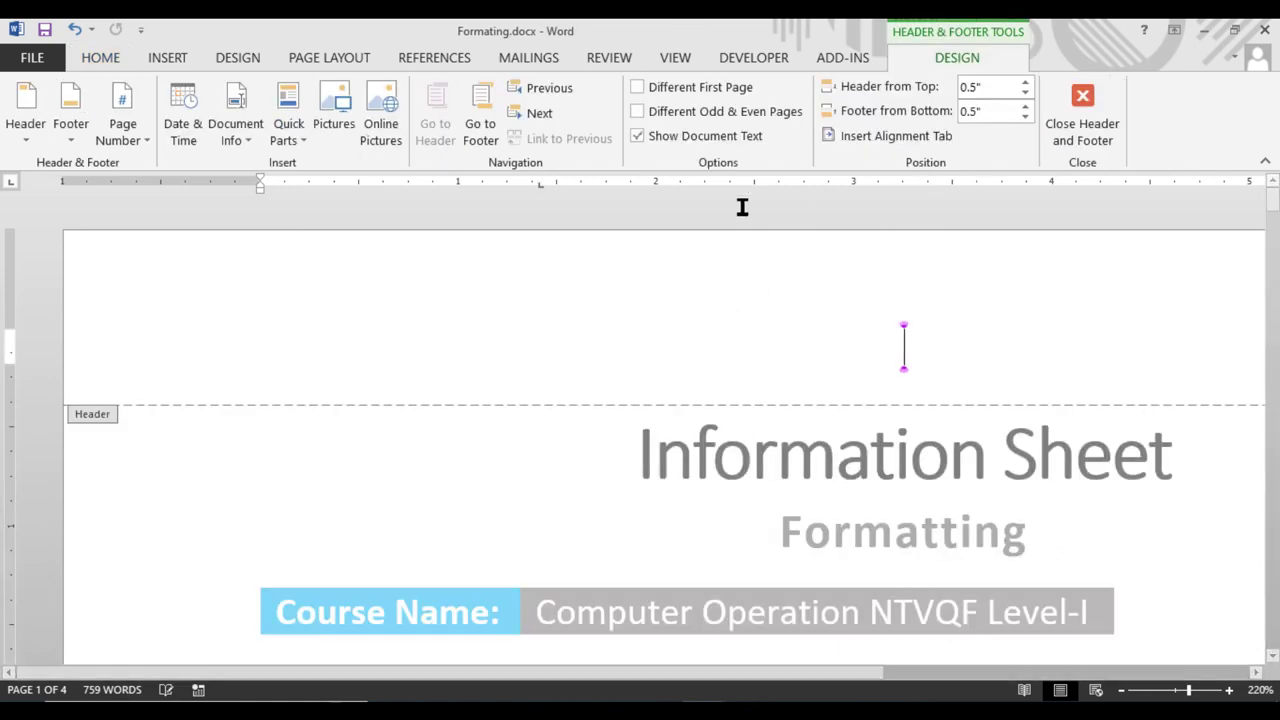
pyautogui.click(169, 58)
# Draw a tall, narrow 3.02" × 0.27" text box down the left margin with Draw Text Box
pyautogui.click(964, 112)
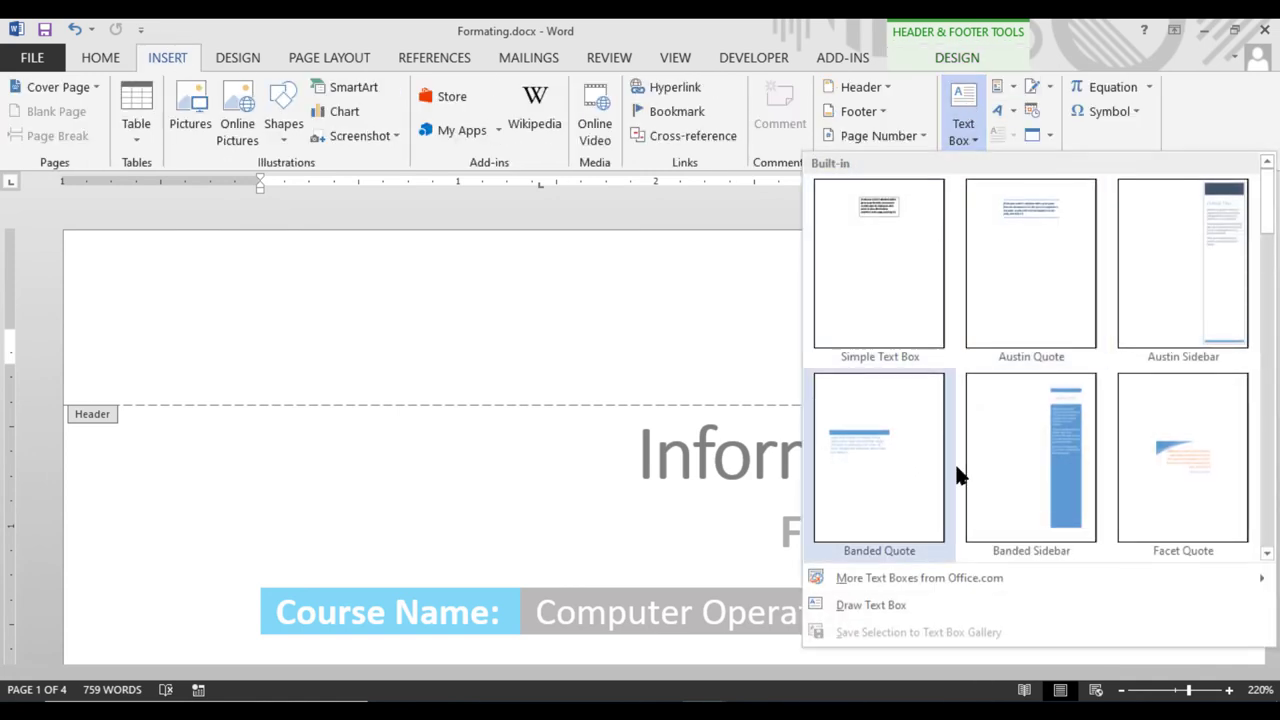
pyautogui.click(908, 598)
pyautogui.moveTo(117, 490)
pyautogui.mouseDown()
pyautogui.moveTo(169, 629)
pyautogui.moveTo(157, 620)
pyautogui.moveTo(154, 680)
pyautogui.moveTo(174, 606)
pyautogui.moveTo(141, 688)
pyautogui.moveTo(169, 563)
pyautogui.moveTo(188, 552)
pyautogui.mouseUp()
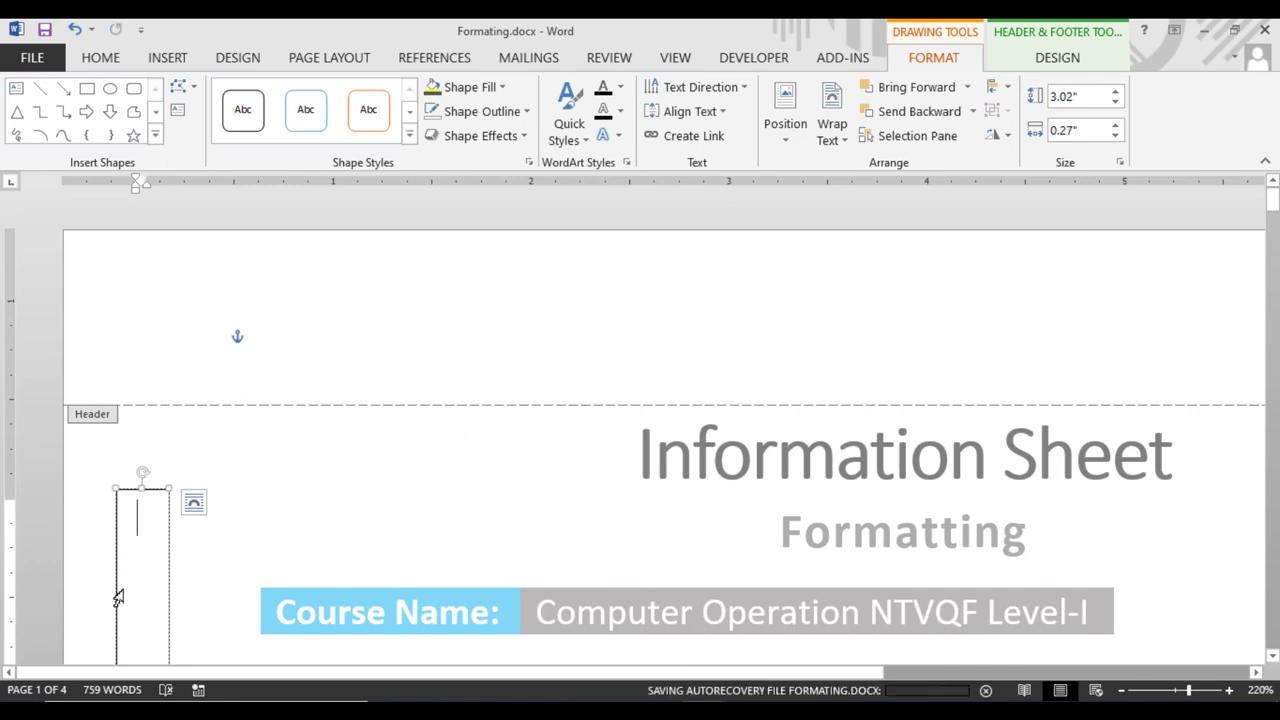
# Type the person's surname and first name on two lines, then widen the box to 0.51"
pyautogui.scroll(-1, 588, 575)
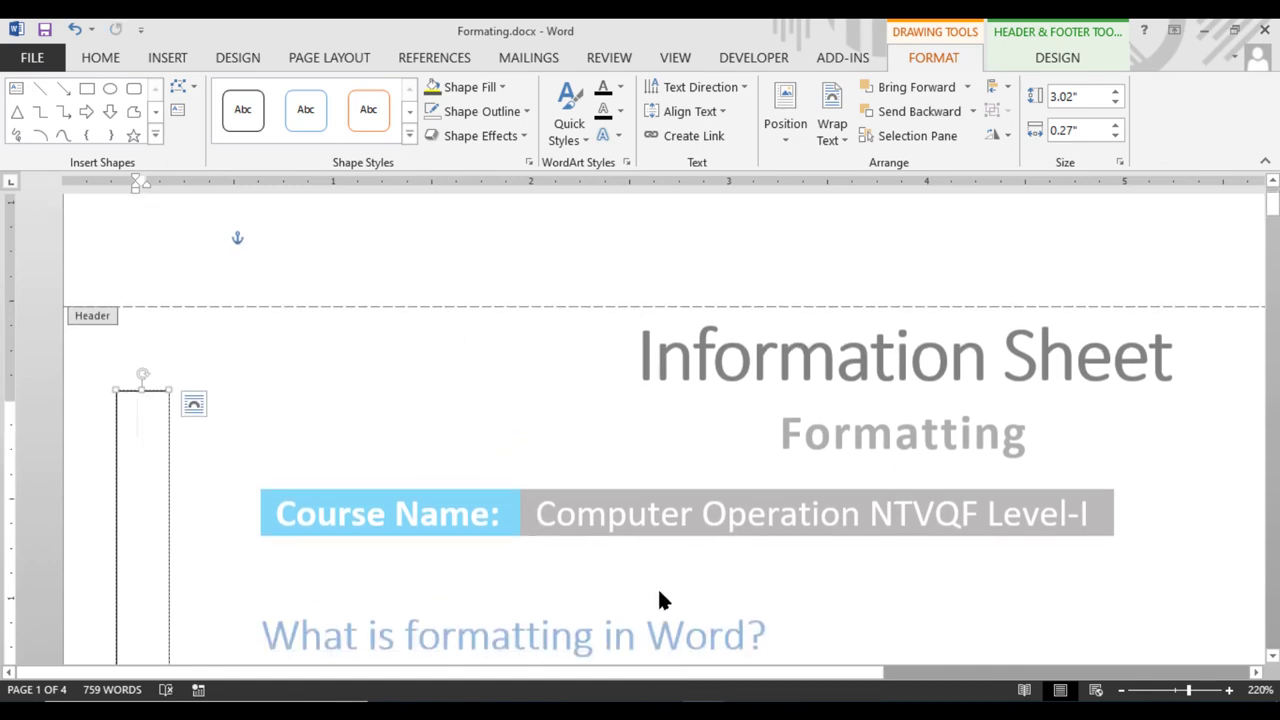
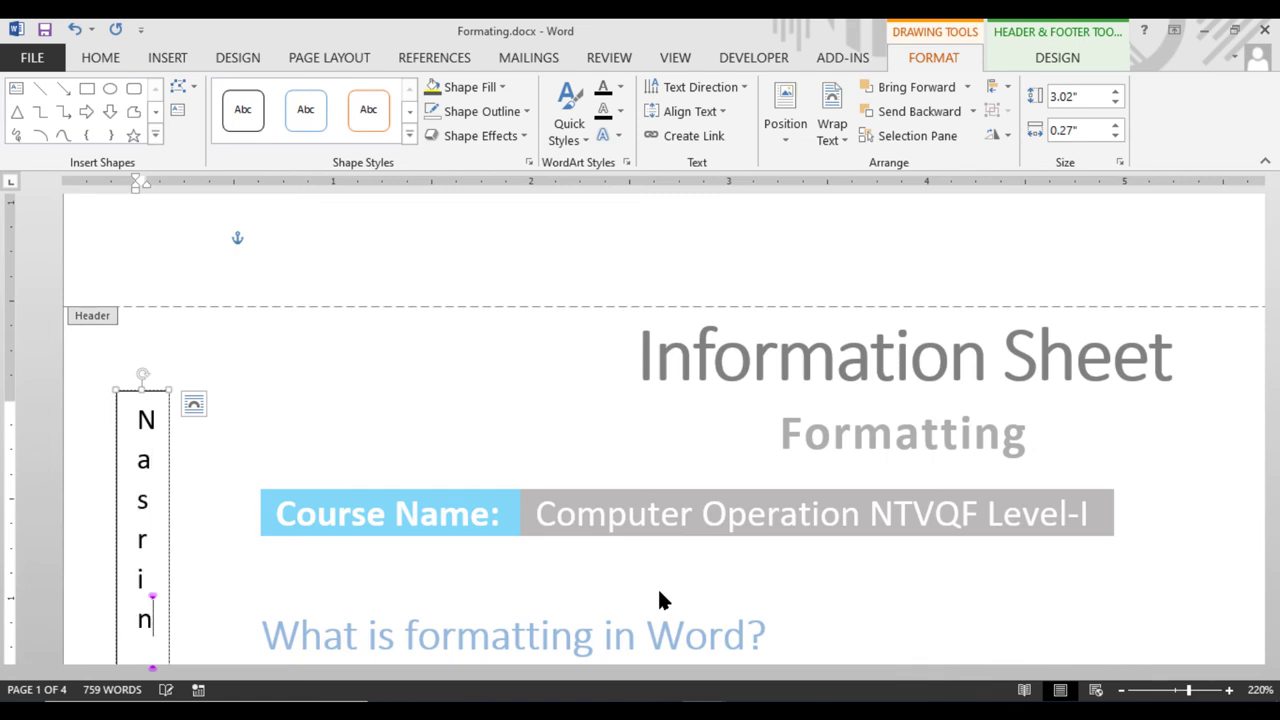
pyautogui.press('Return')
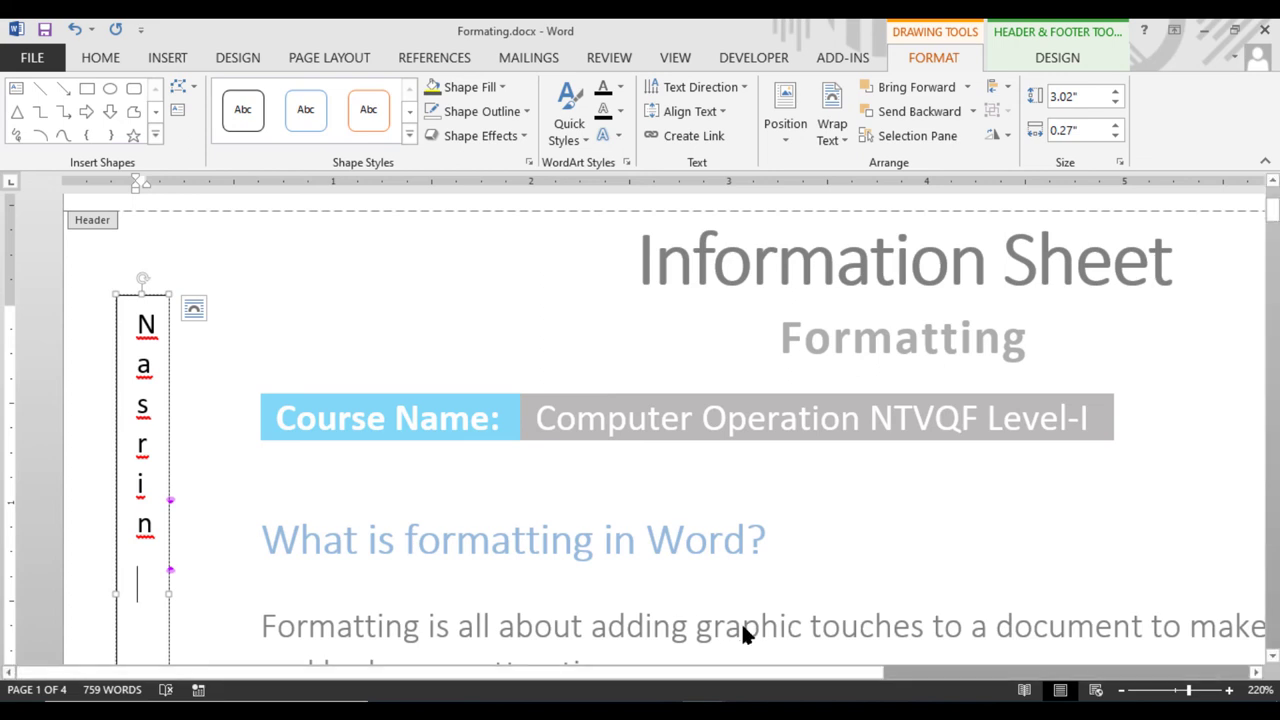
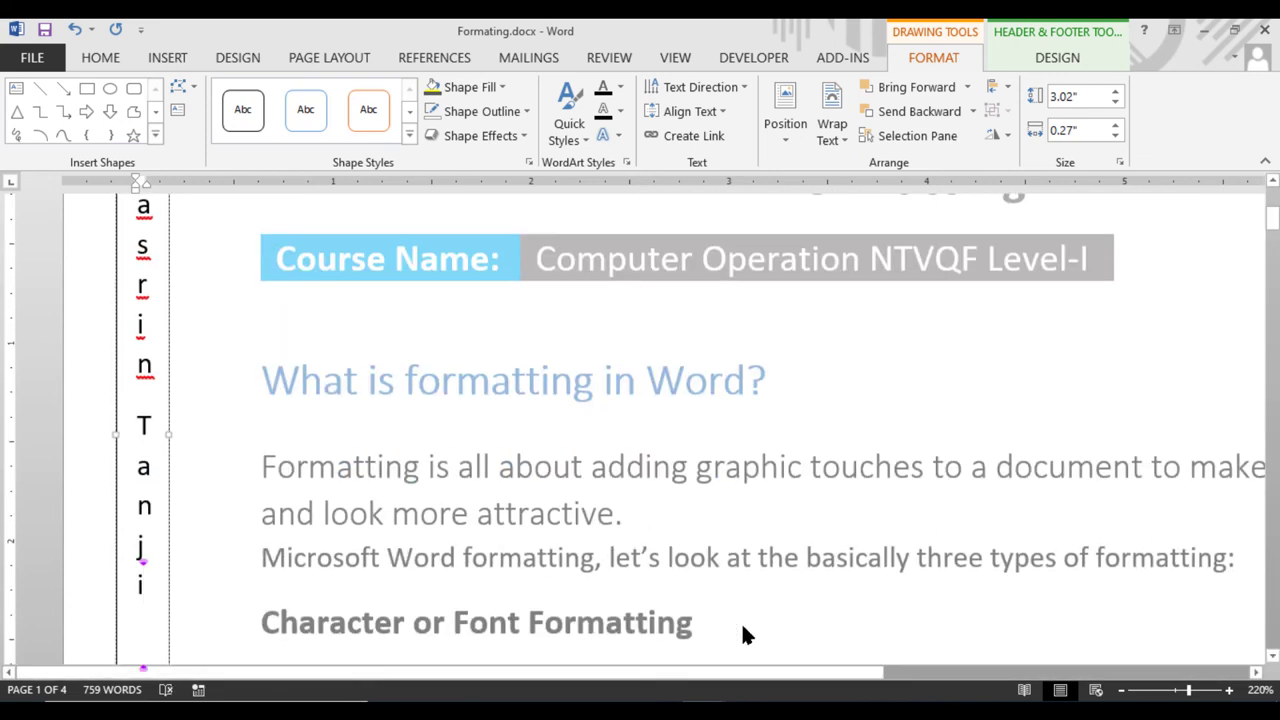
pyautogui.moveTo(170, 355); pyautogui.dragTo(217, 360)
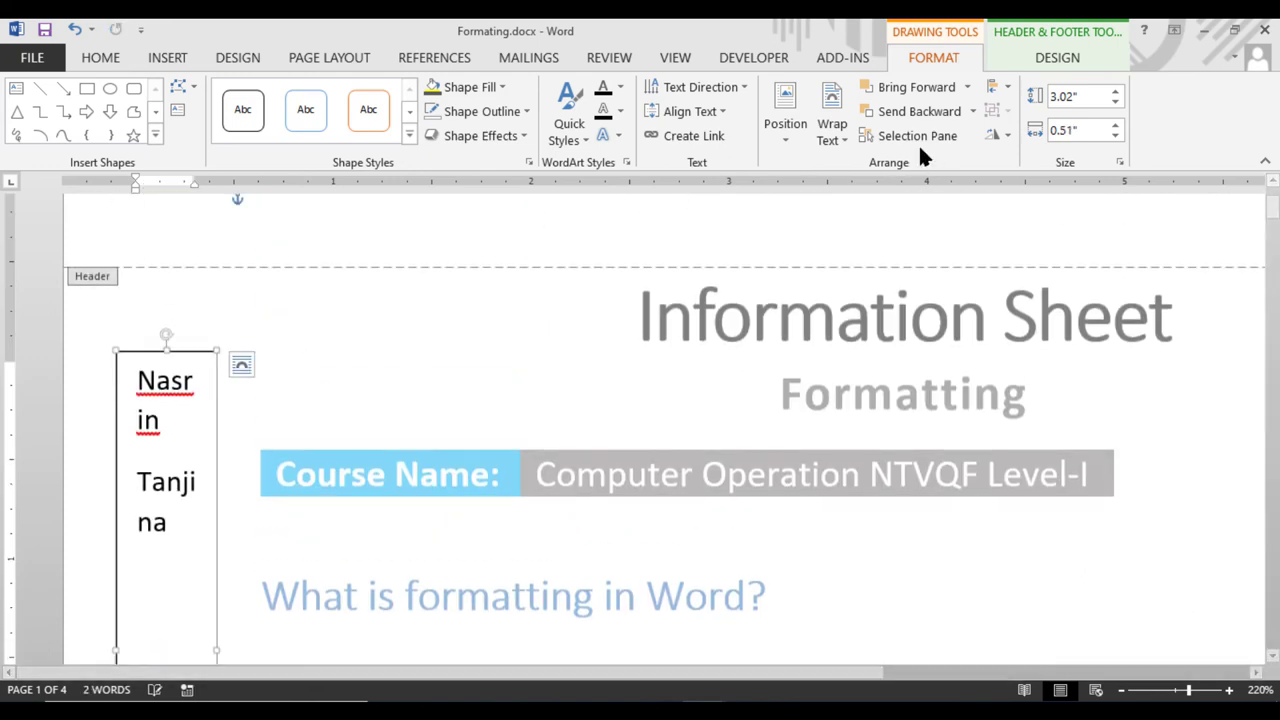
# Rotate the text box's text 90° and lengthen the box to 3.82"
pyautogui.click(700, 87)
pyautogui.click(698, 198)
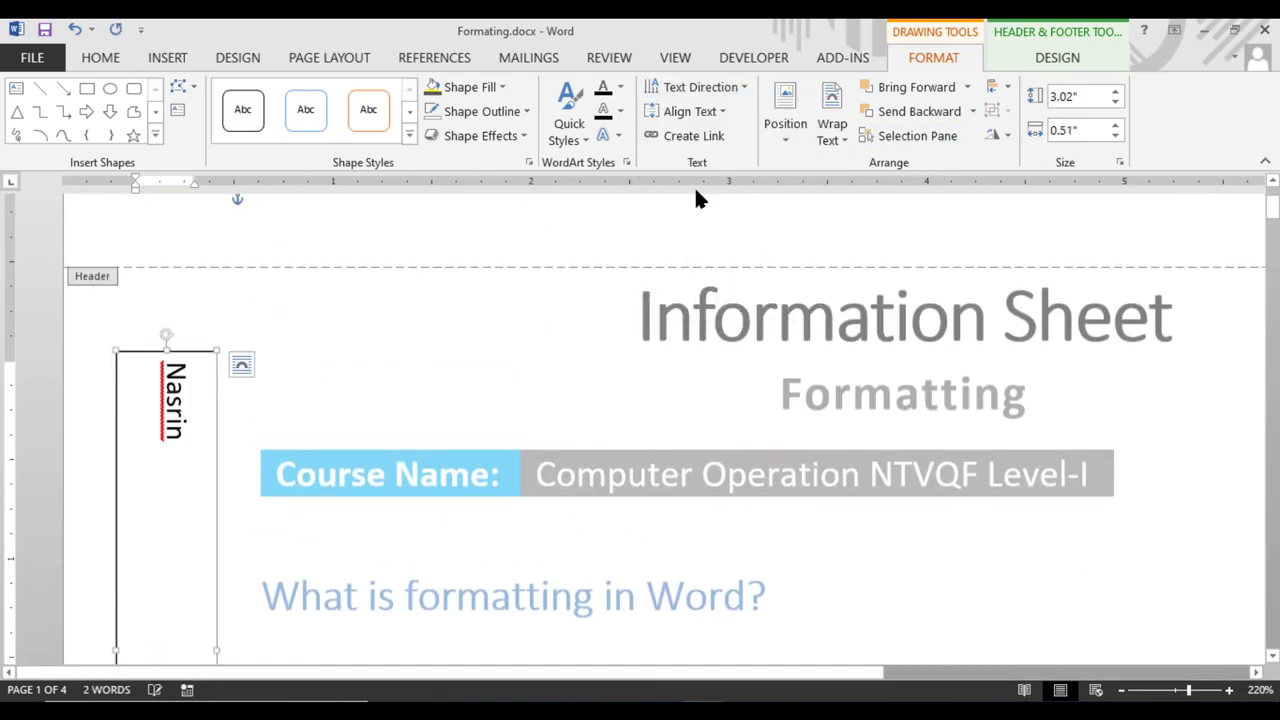
pyautogui.scroll(-4, 295, 365)
pyautogui.scroll(3, 262, 415)
pyautogui.scroll(1, 230, 450)
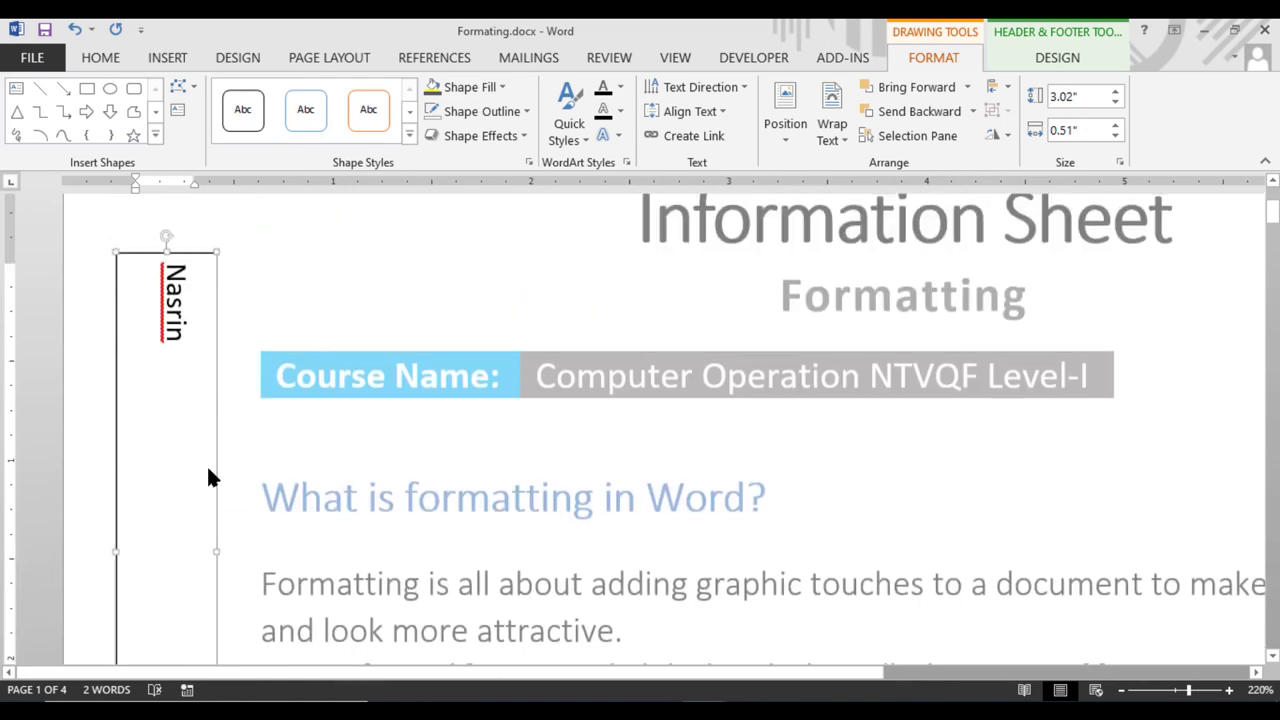
pyautogui.scroll(-2, 208, 471)
pyautogui.scroll(3, 180, 440)
pyautogui.scroll(-4, 172, 417)
pyautogui.scroll(-3, 172, 417)
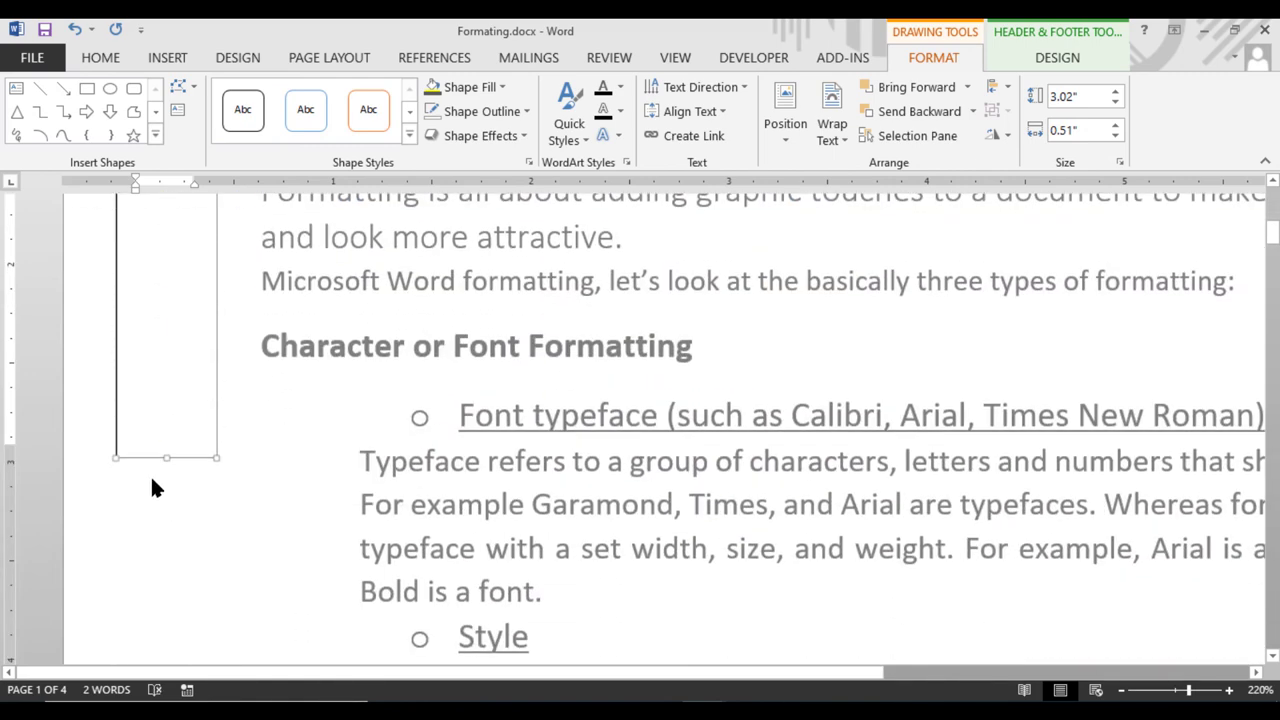
pyautogui.moveTo(165, 455); pyautogui.dragTo(168, 626)
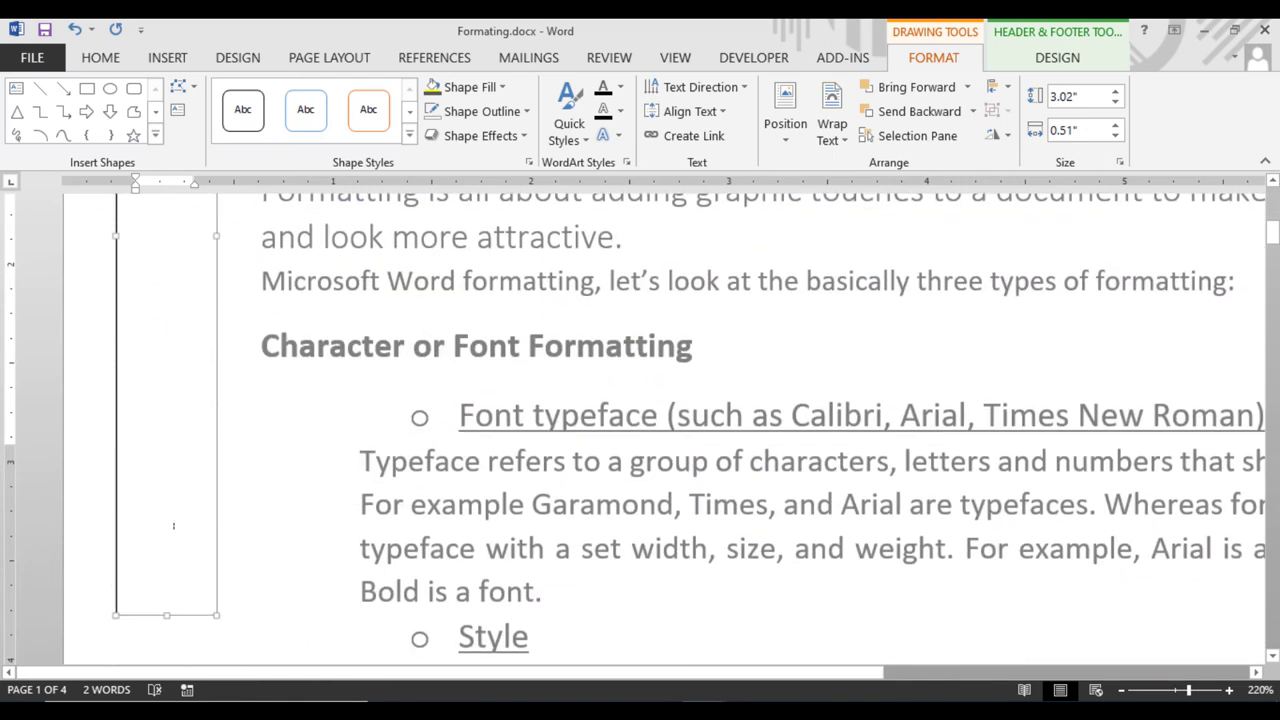
pyautogui.scroll(6, 168, 600)
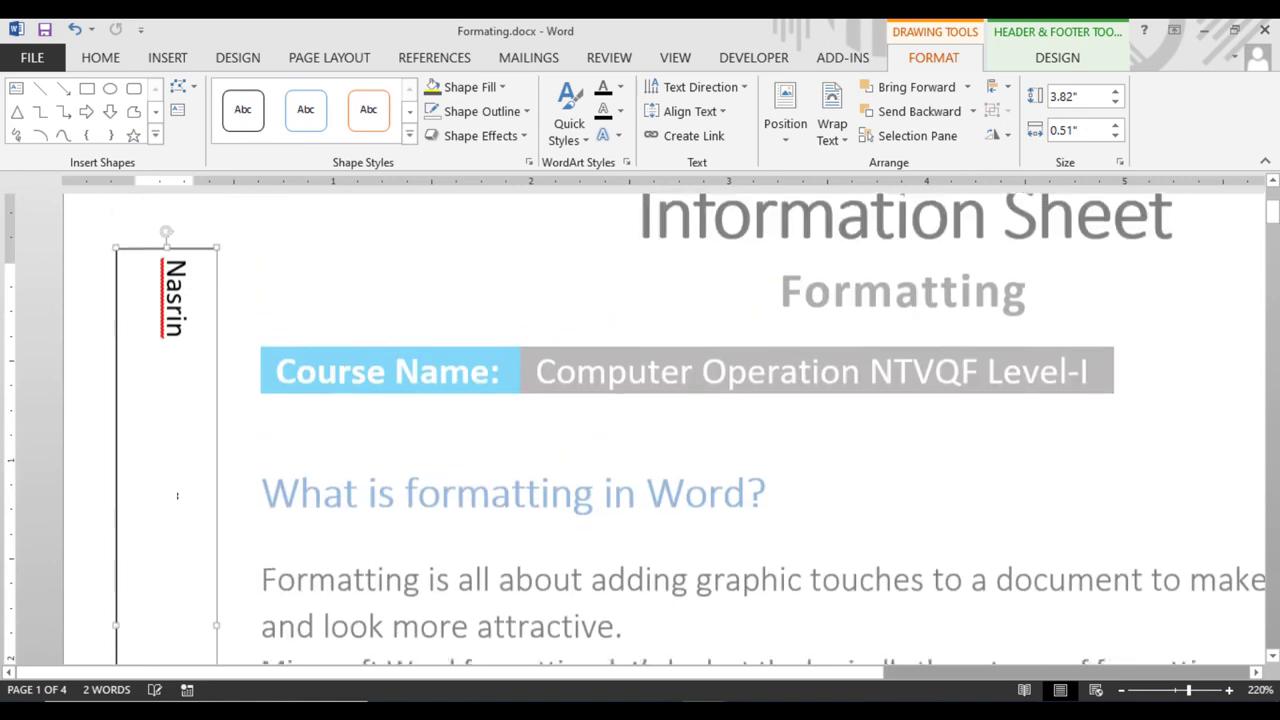
# Centre the vertical name within the text box
pyautogui.click(100, 58)
pyautogui.click(479, 129)
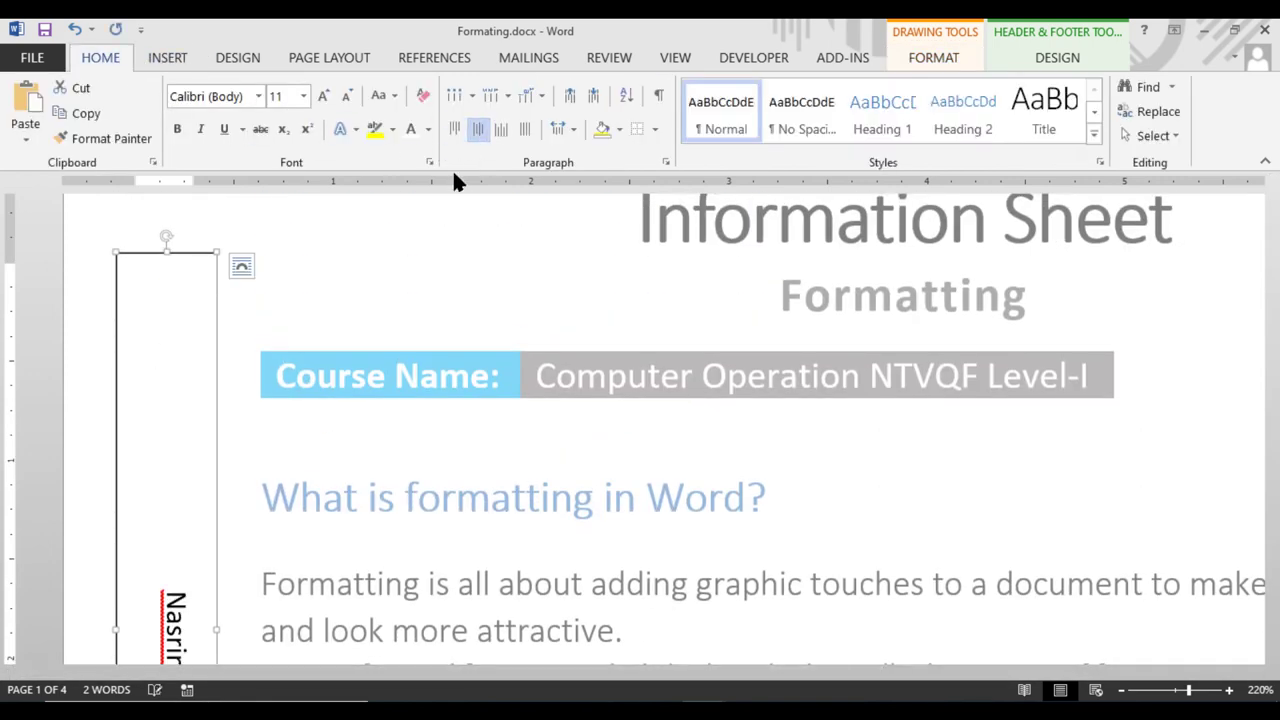
pyautogui.scroll(-4, 368, 284)
pyautogui.moveTo(175, 278); pyautogui.dragTo(188, 290)
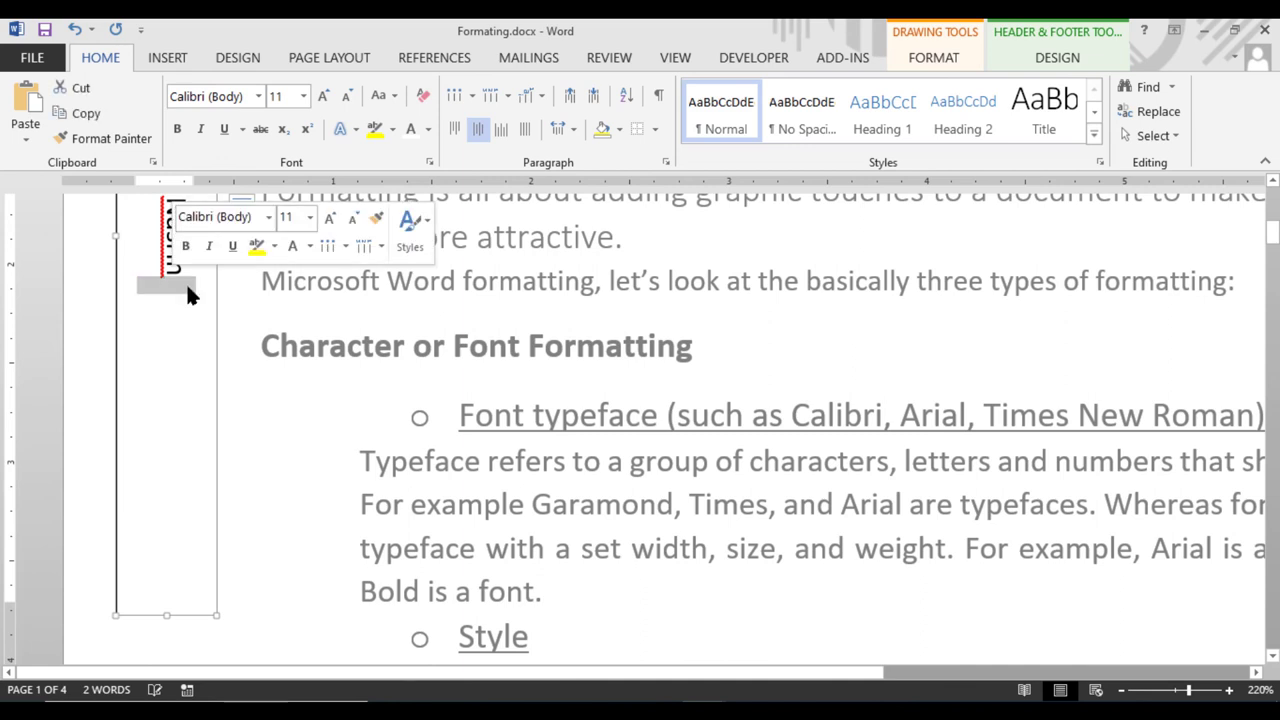
pyautogui.scroll(3, 192, 330)
# Correct the spelling of the first name in the vertical text box
pyautogui.doubleClick(197, 378)
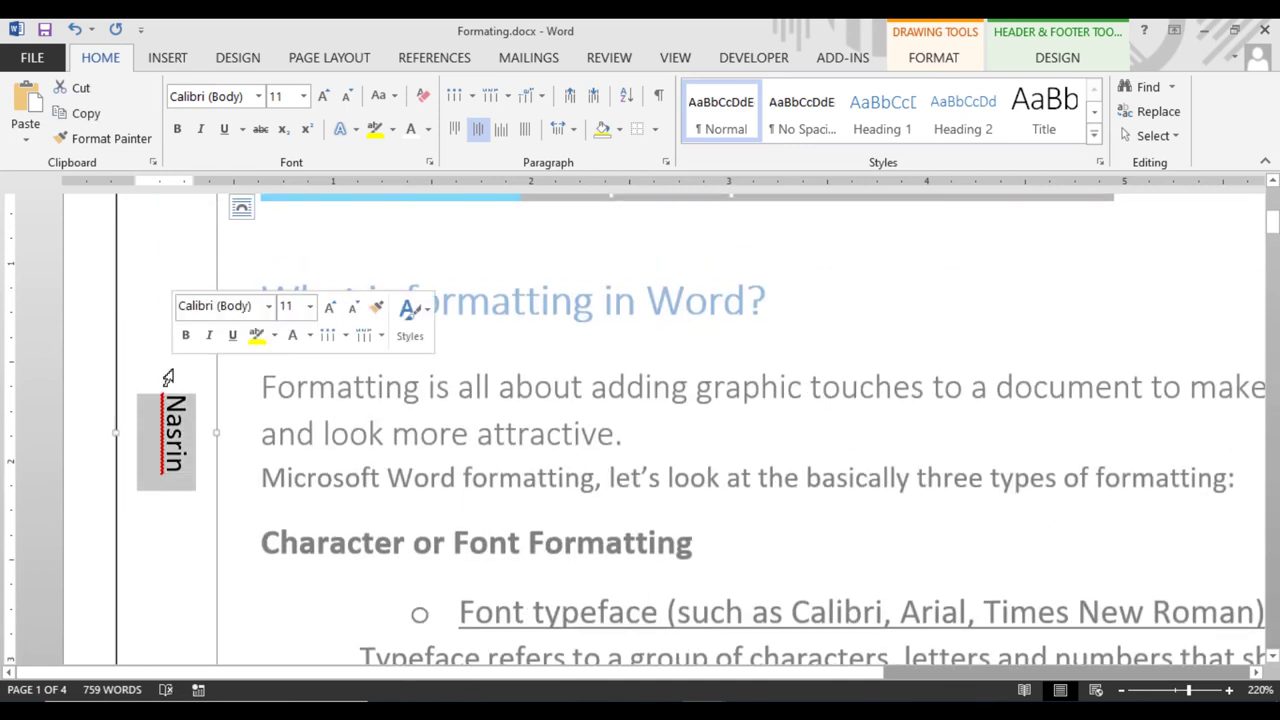
pyautogui.click(178, 393)
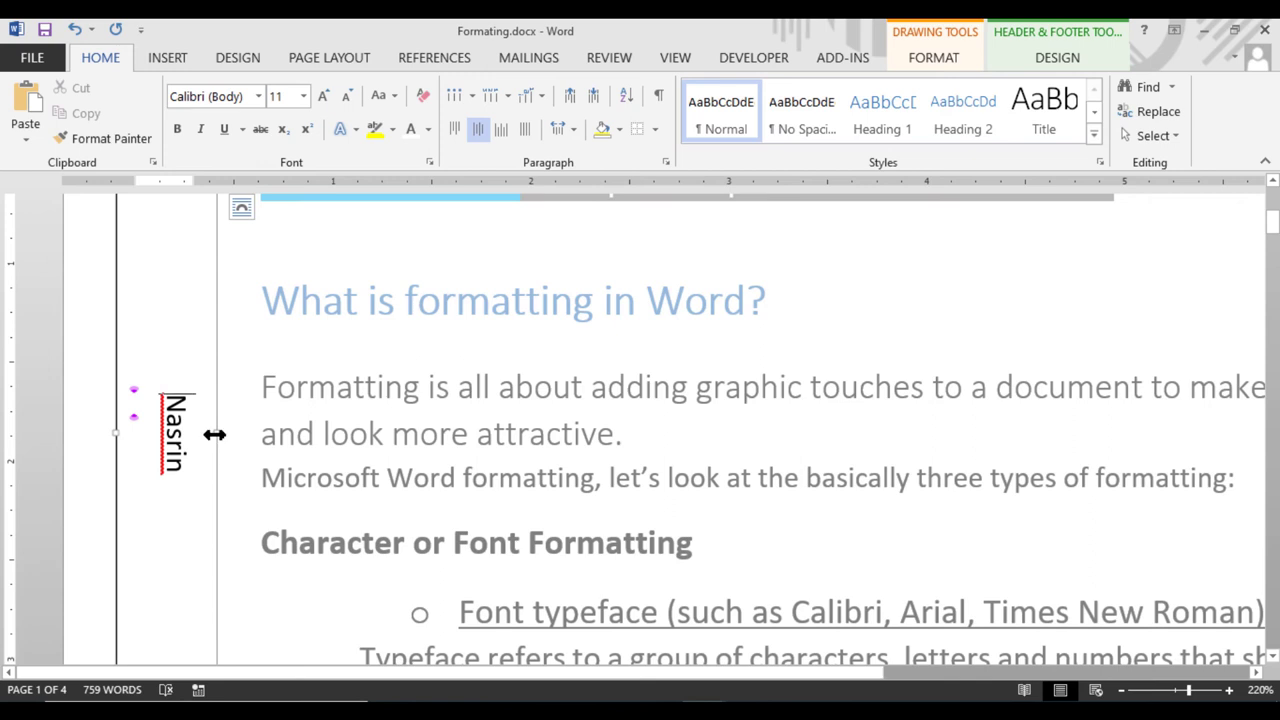
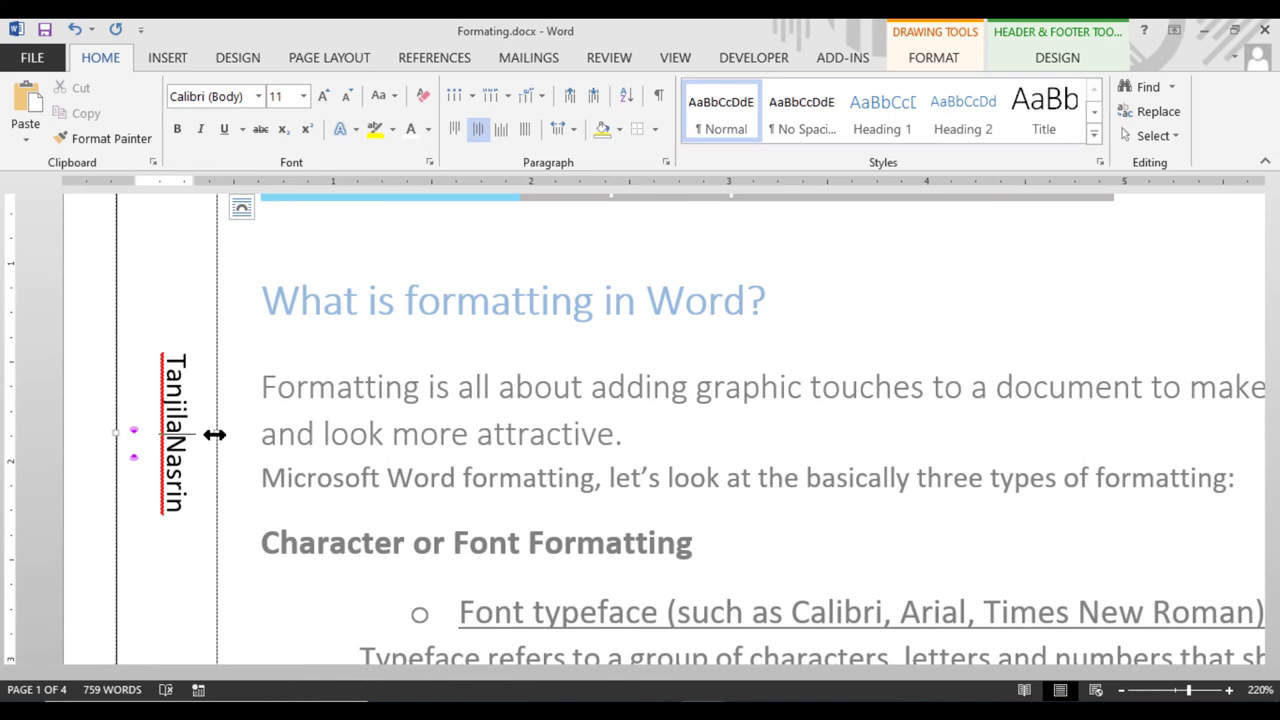
pyautogui.press('BackSpace')
pyautogui.press('BackSpace')
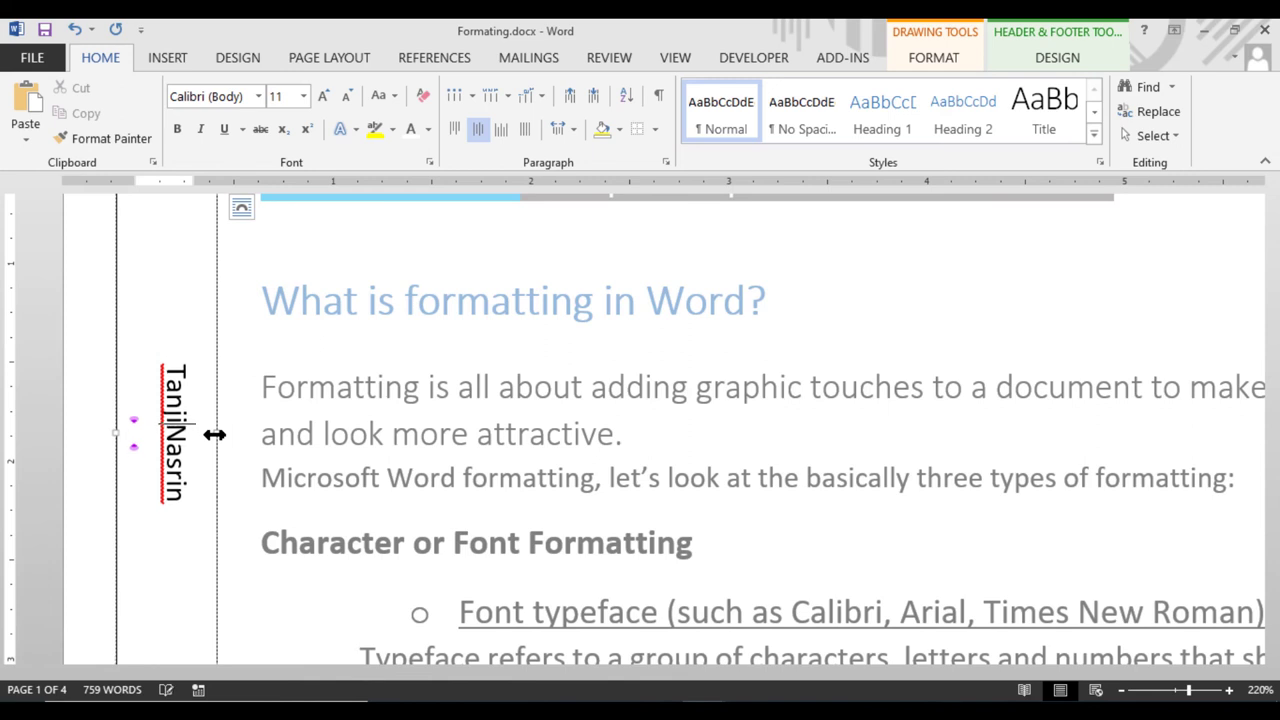
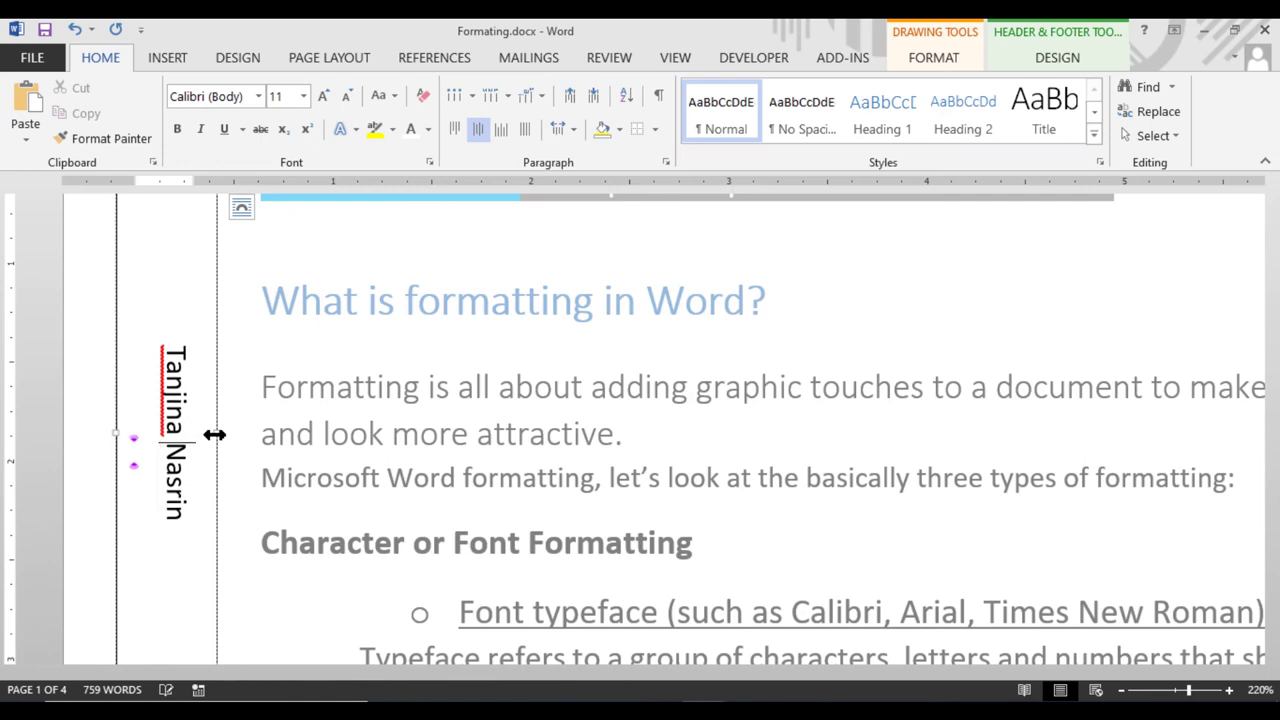
# Set the name box's Shape Outline to No Outline and close header editing
pyautogui.click(273, 259)
pyautogui.scroll(3, 273, 259)
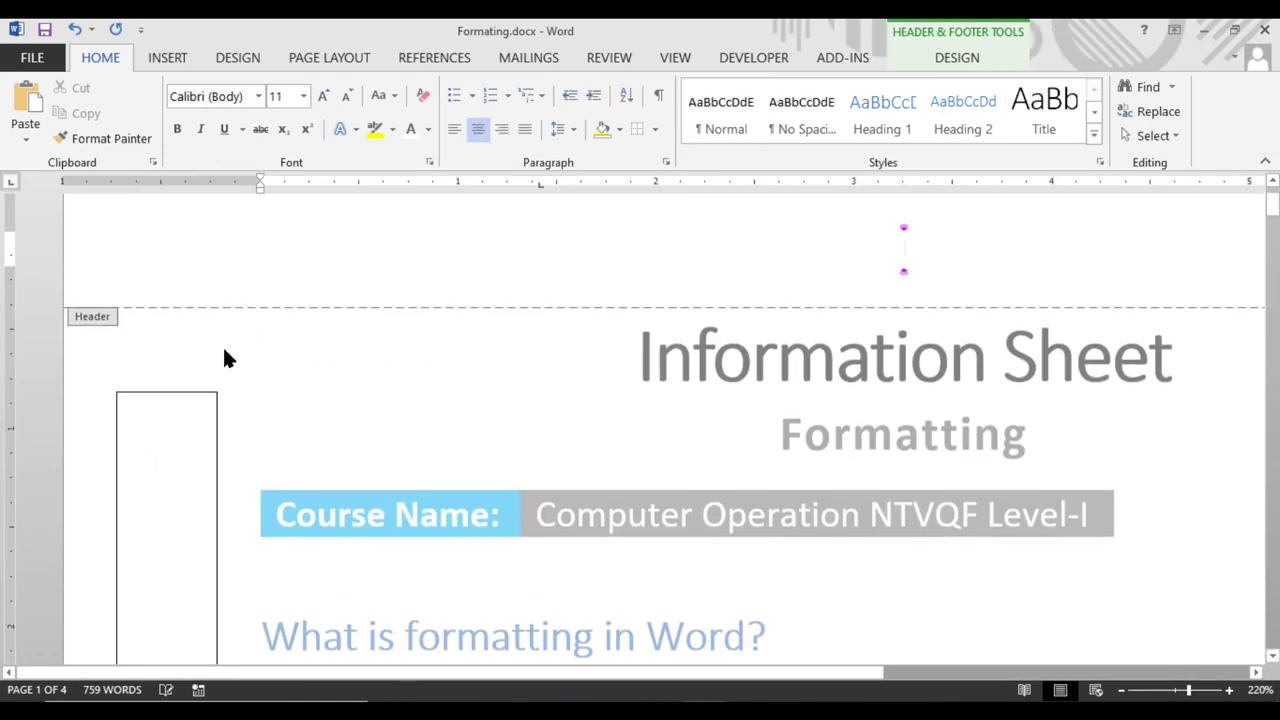
pyautogui.click(174, 391)
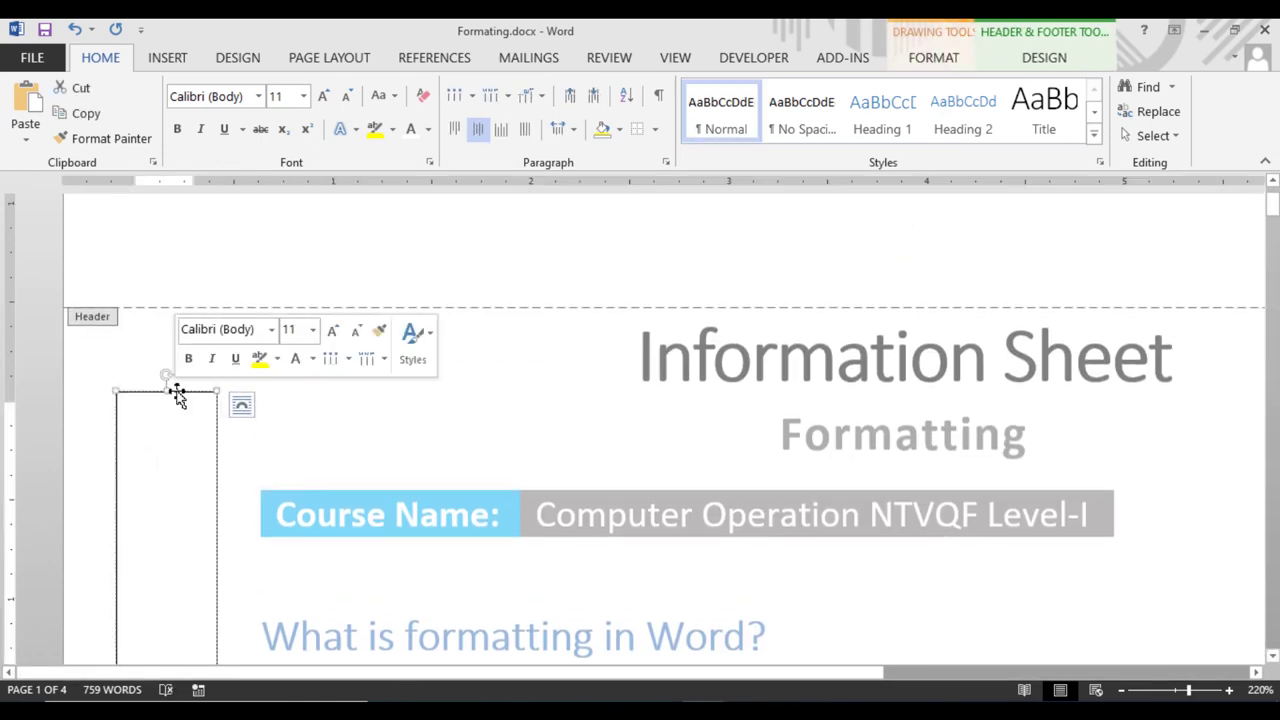
pyautogui.scroll(-3, 220, 400)
pyautogui.scroll(-2, 222, 405)
pyautogui.scroll(5, 226, 415)
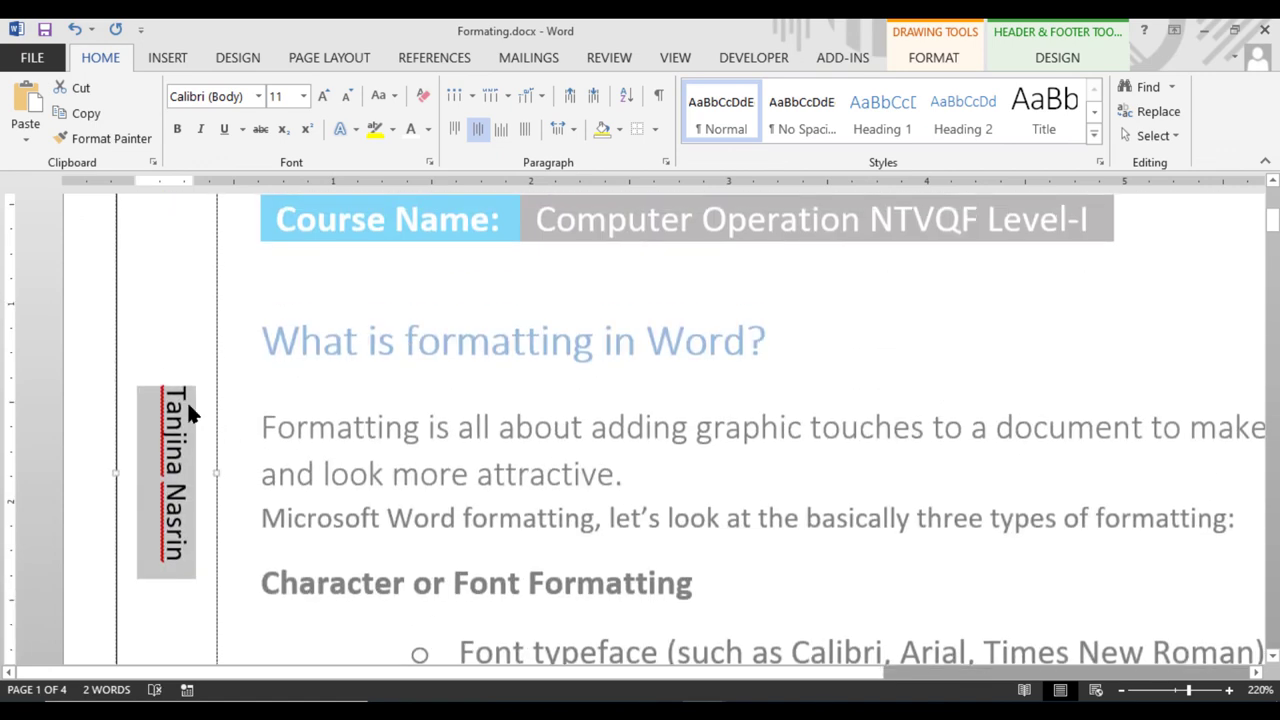
pyautogui.click(190, 414)
pyautogui.click(218, 350)
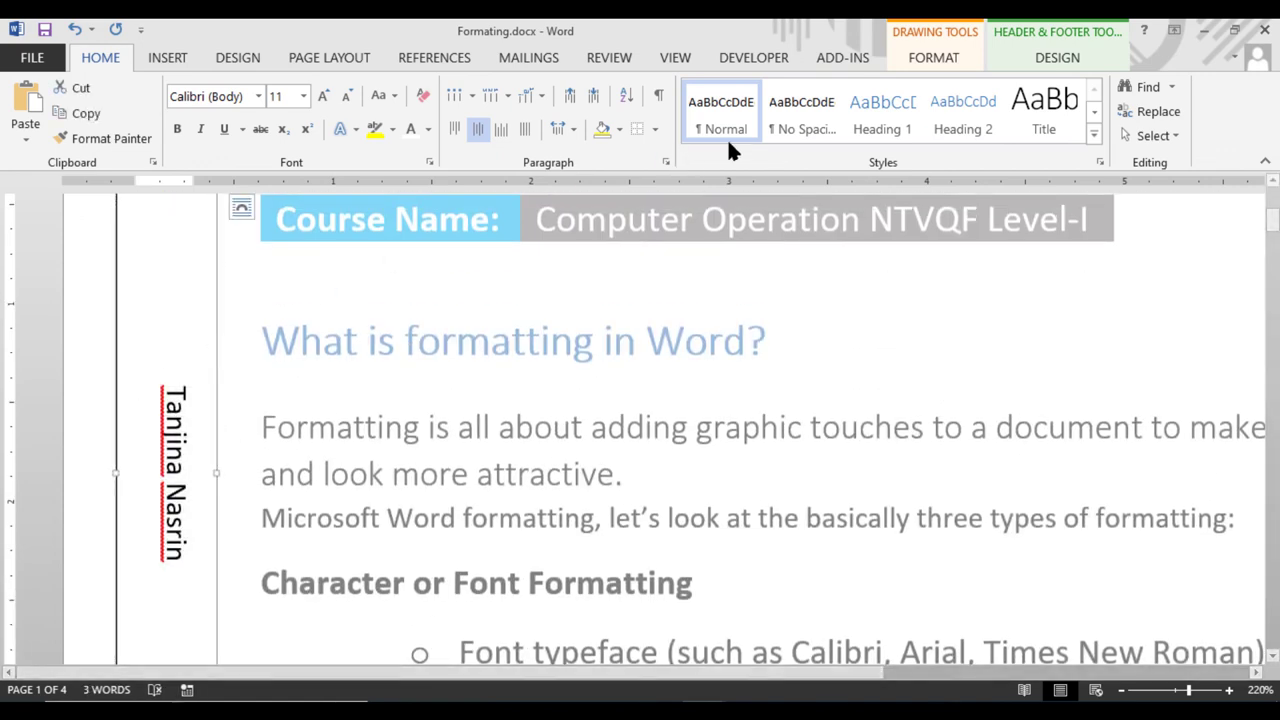
pyautogui.click(925, 57)
pyautogui.click(482, 111)
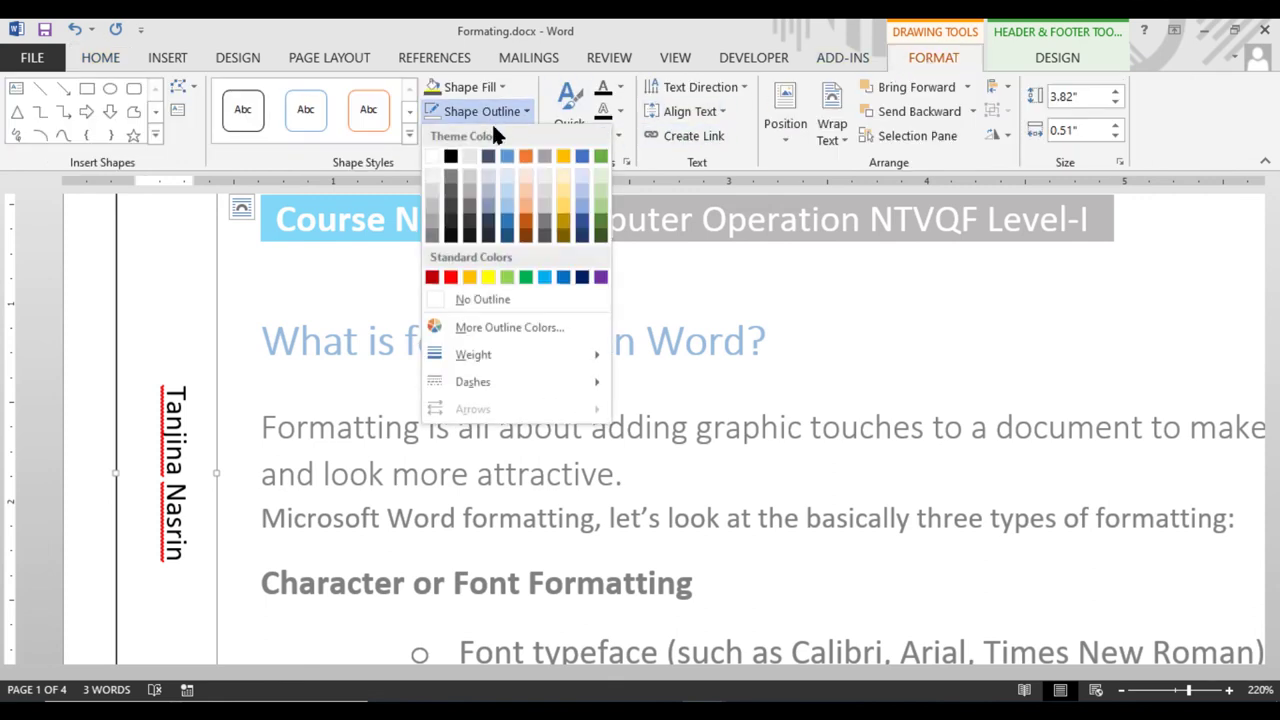
pyautogui.click(468, 296)
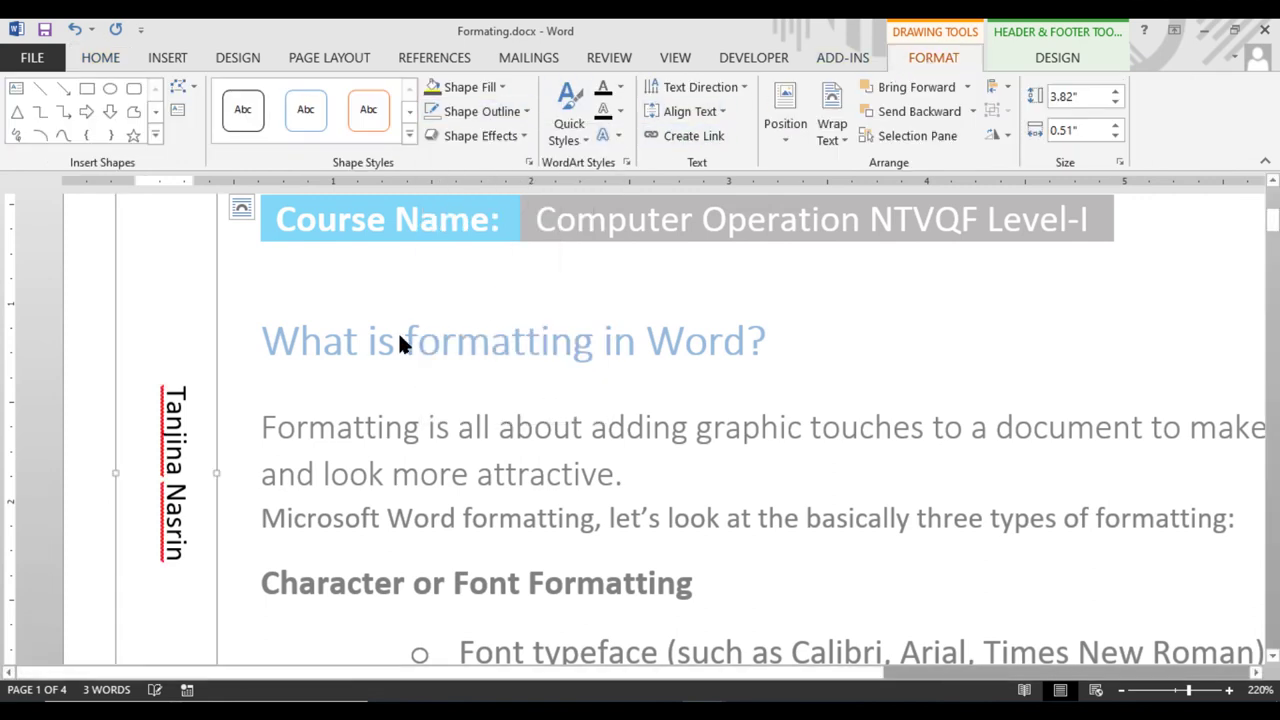
pyautogui.click(1062, 54)
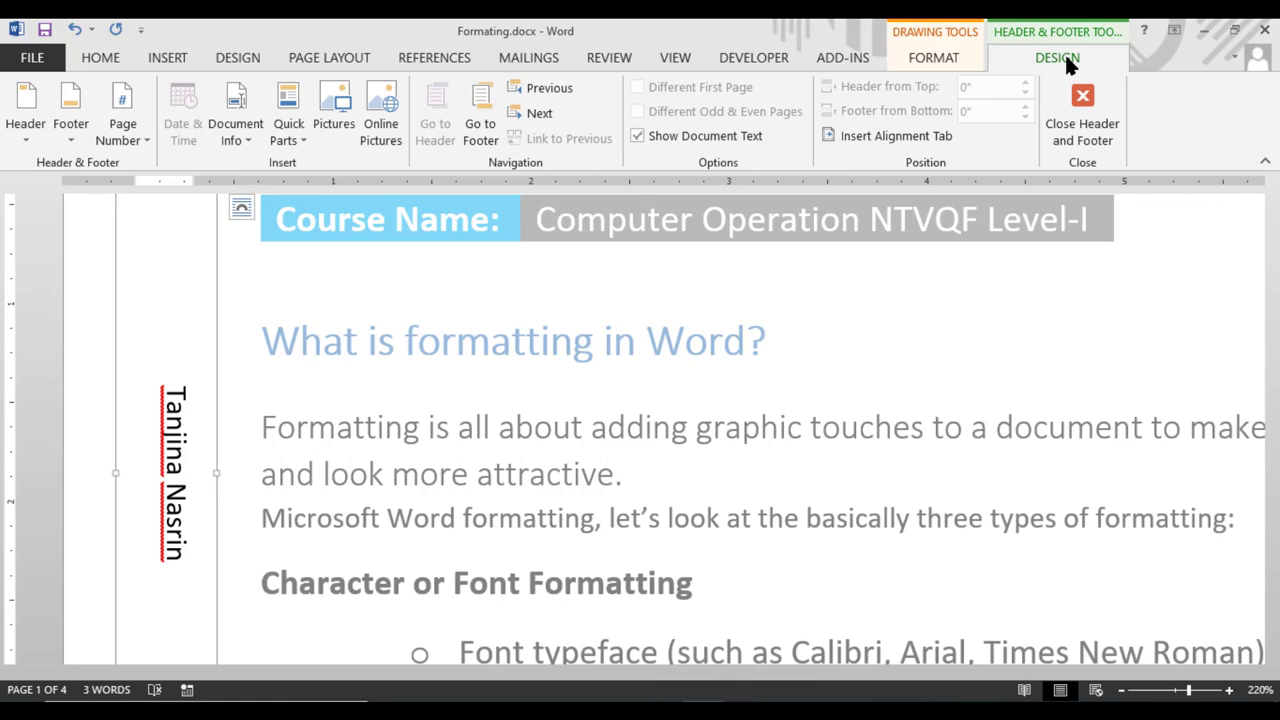
pyautogui.click(1083, 114)
pyautogui.scroll(-4, 943, 286)
pyautogui.scroll(3, 923, 300)
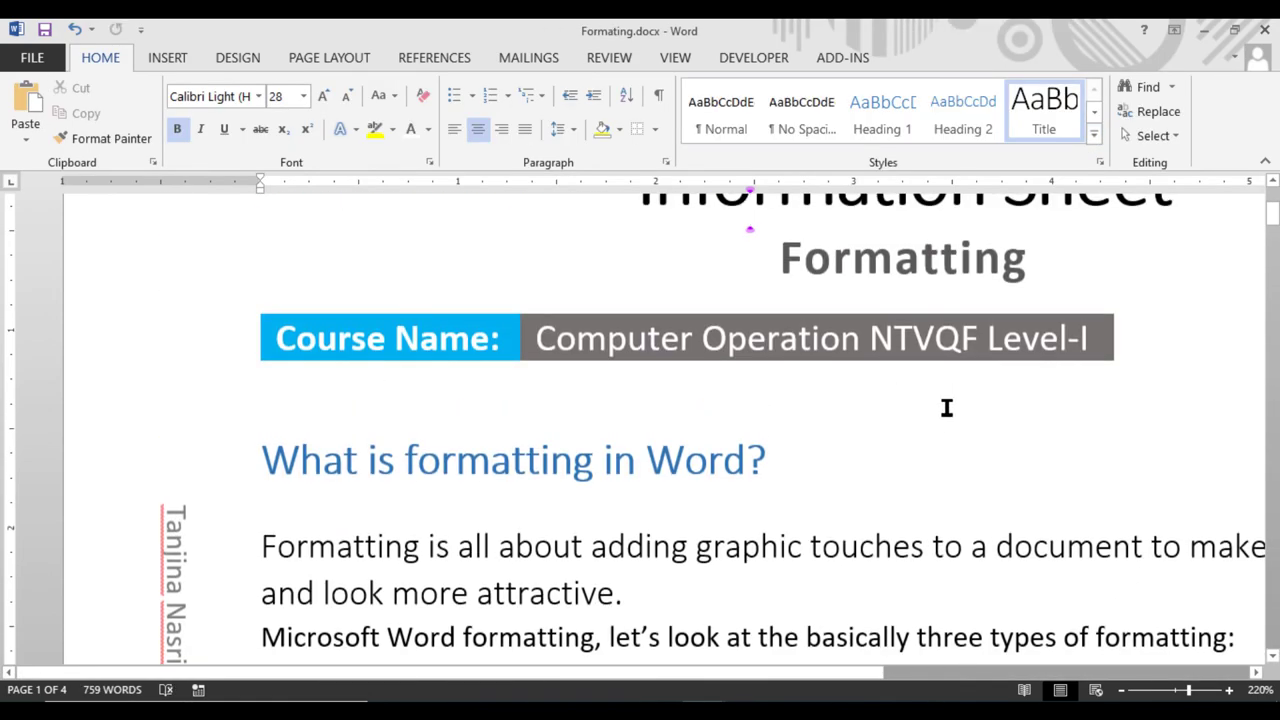
pyautogui.scroll(-15, 866, 289)
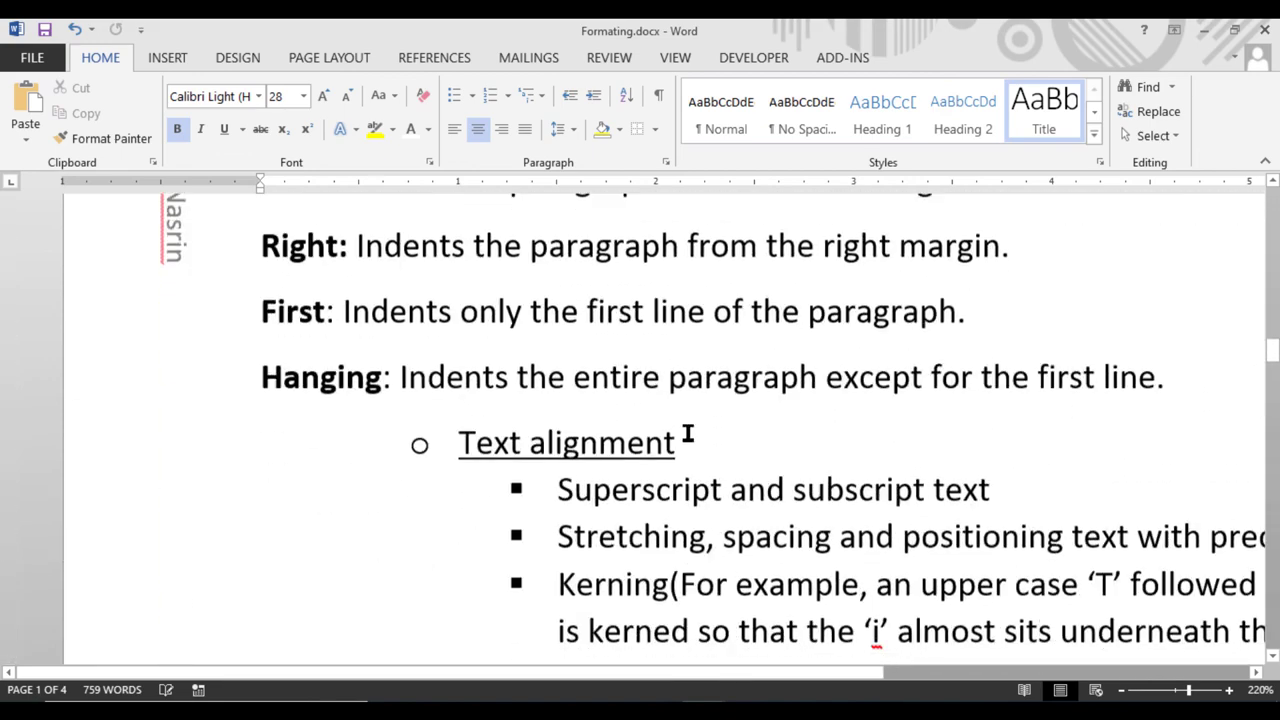
pyautogui.scroll(3, 688, 436)
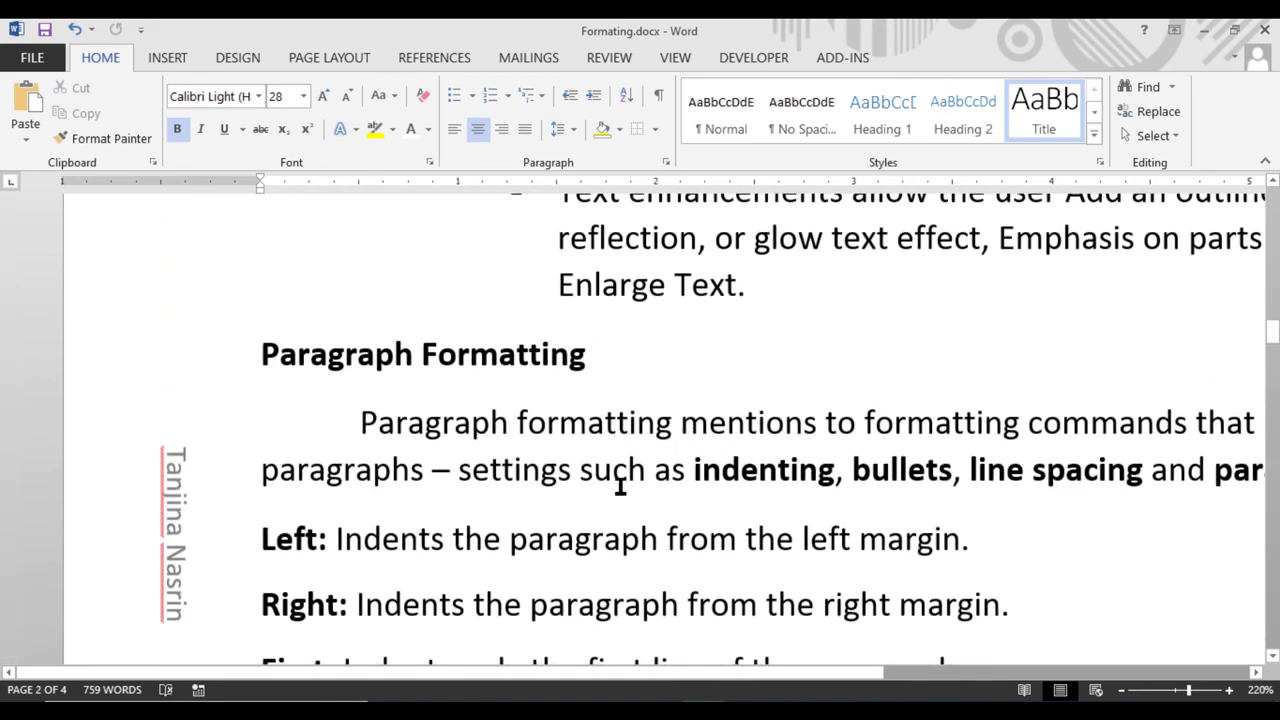
pyautogui.scroll(-3, 620, 487)
pyautogui.scroll(3, 654, 489)
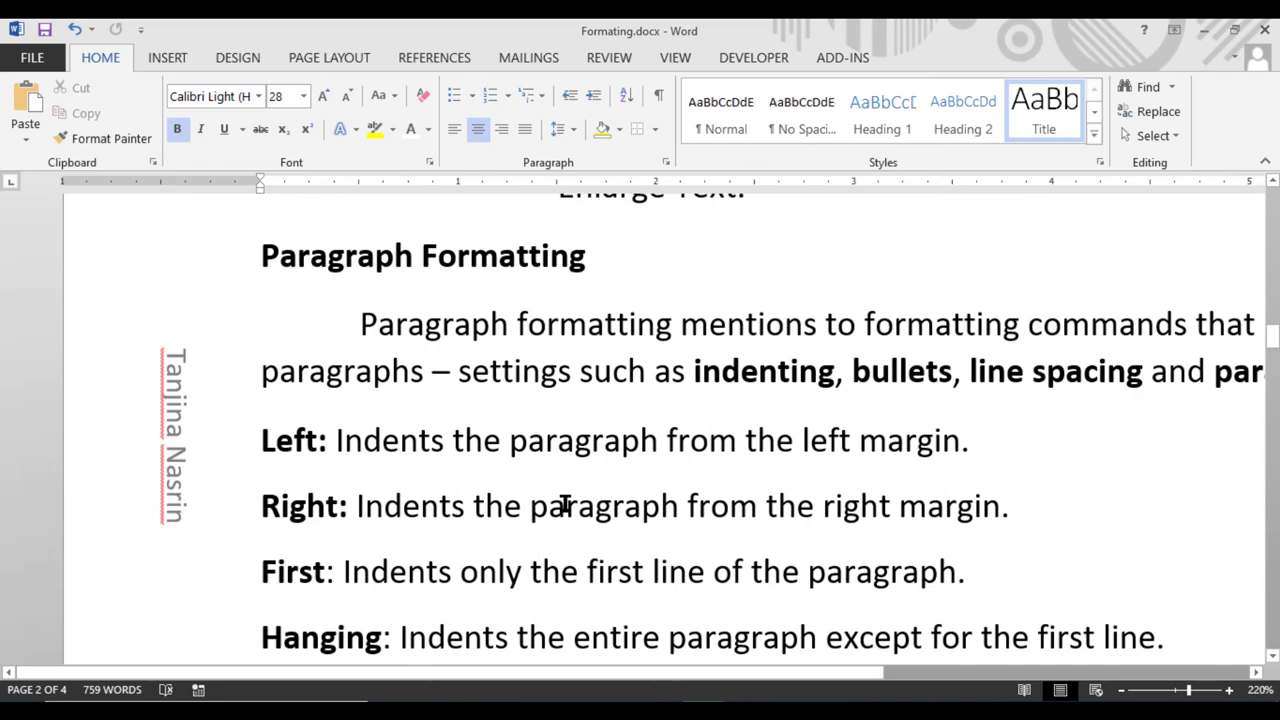
pyautogui.scroll(15, 565, 505)
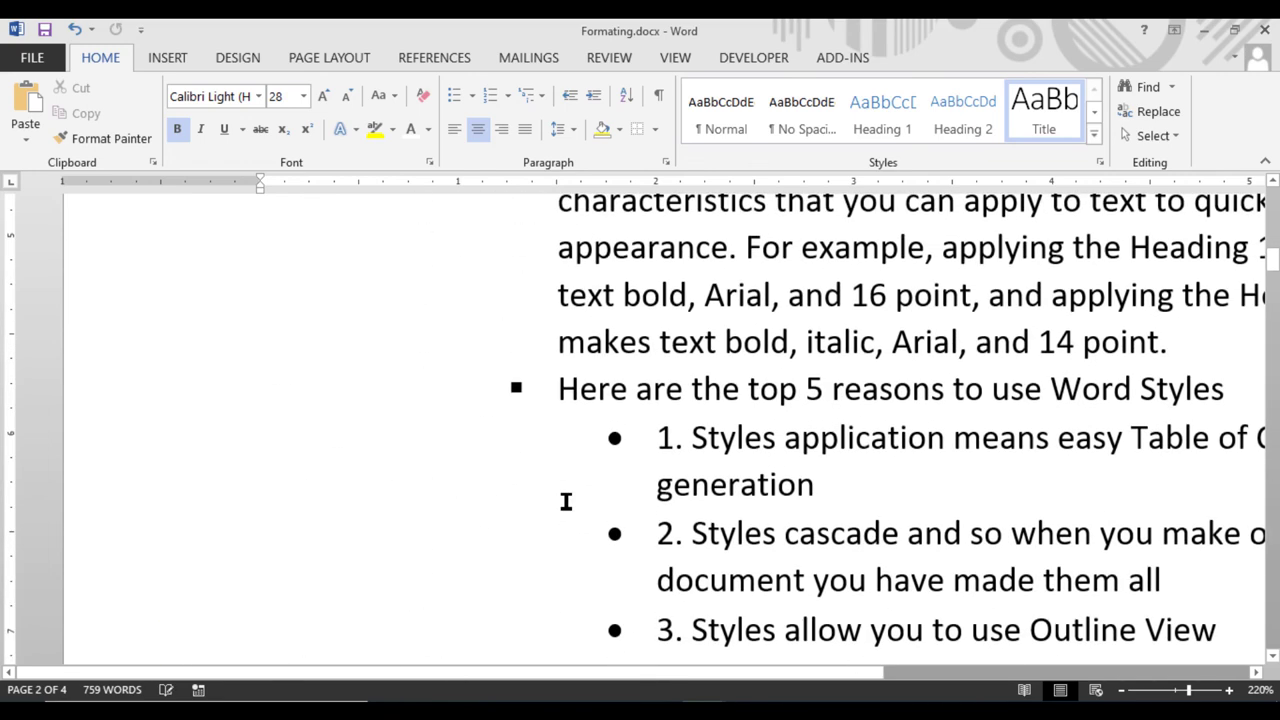
pyautogui.scroll(4, 566, 502)
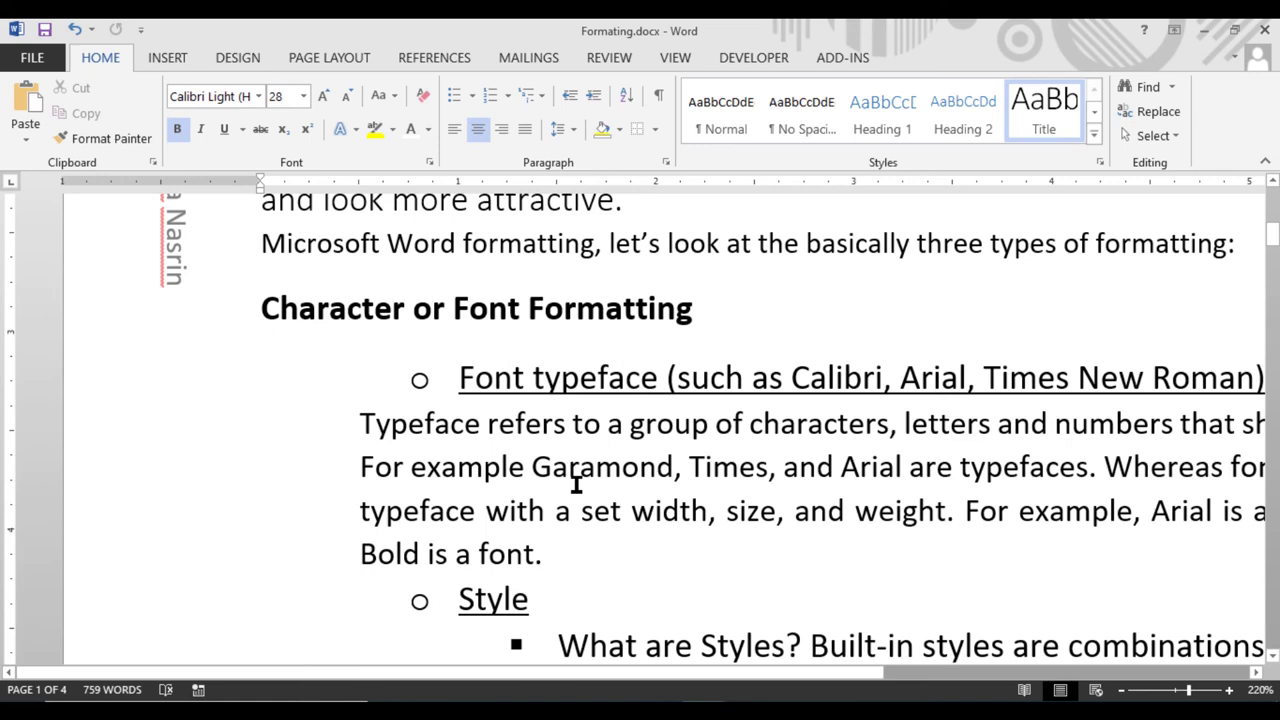
pyautogui.scroll(6, 576, 485)
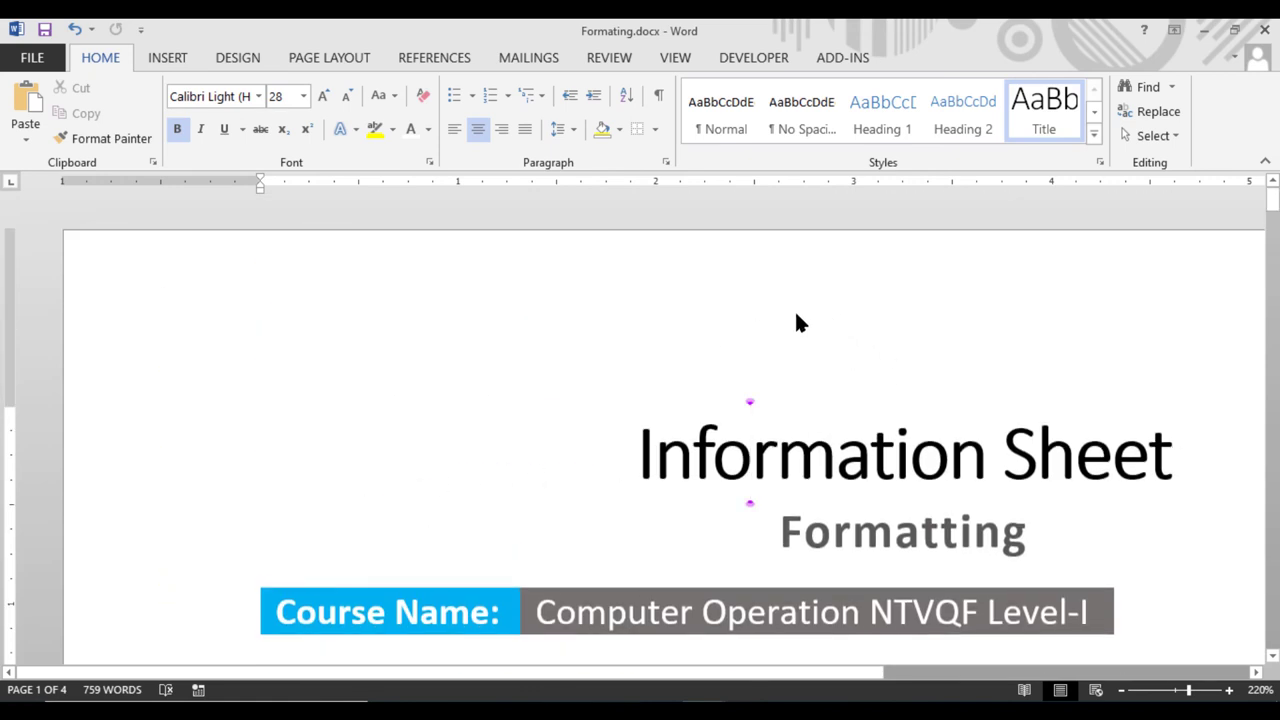
pyautogui.scroll(-6, 796, 312)
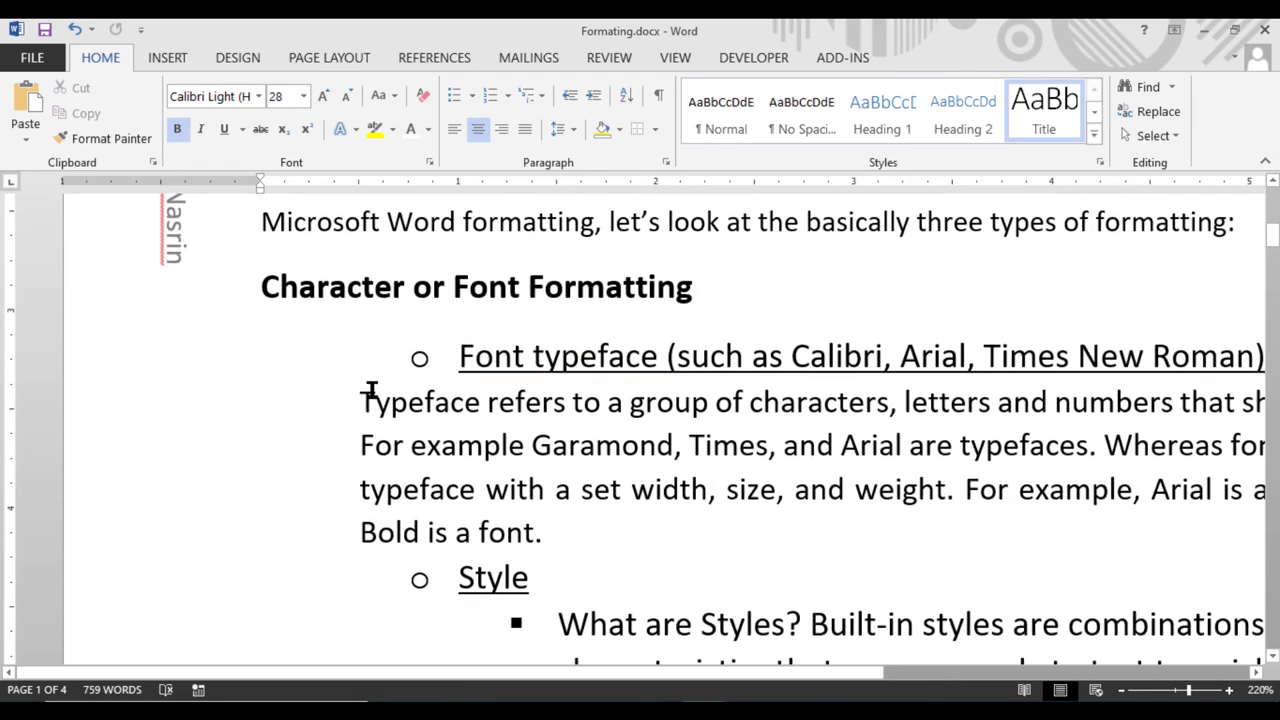
pyautogui.scroll(3, 389, 372)
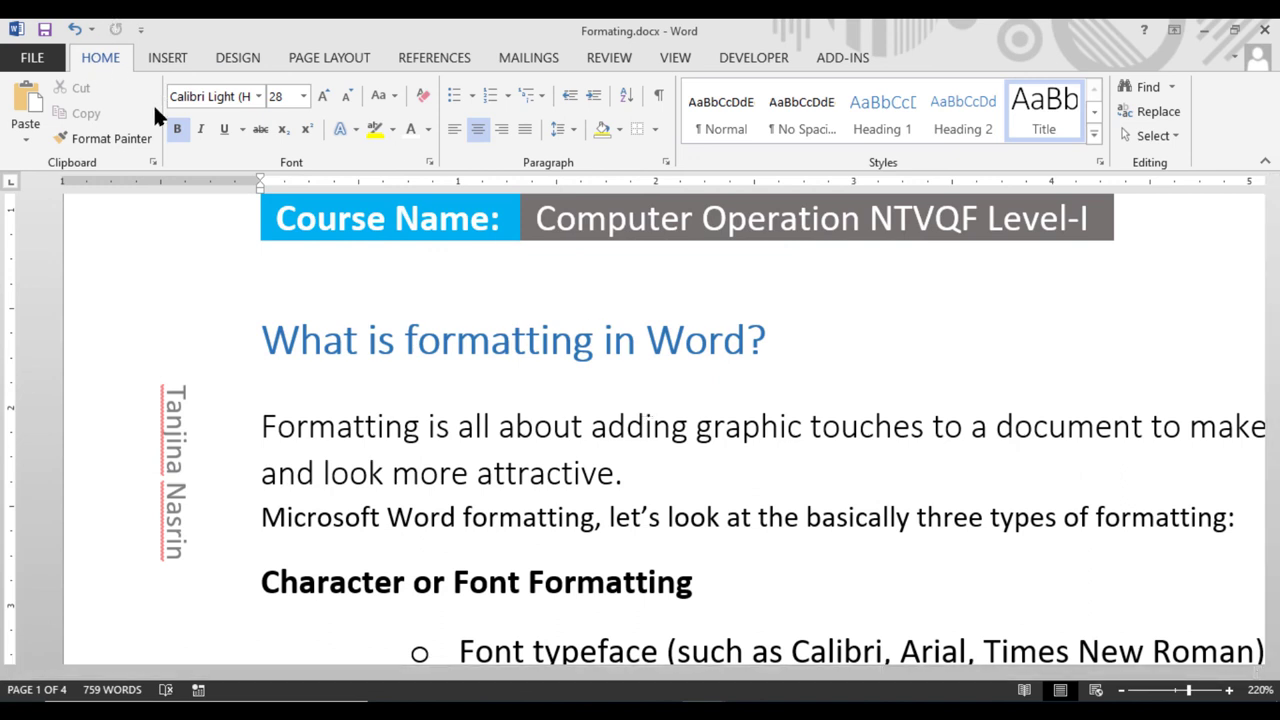
# Apply the Normal 1-inch margin preset from Page Layout > Margins
pyautogui.click(330, 58)
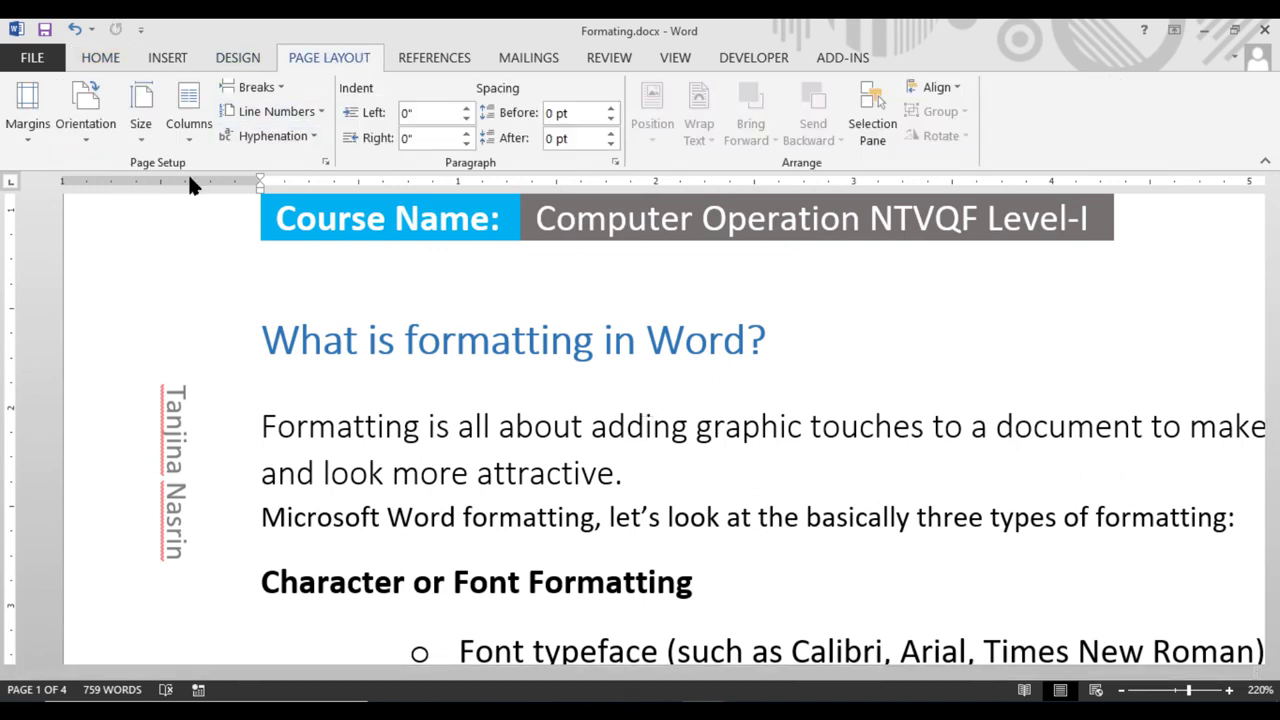
pyautogui.click(26, 131)
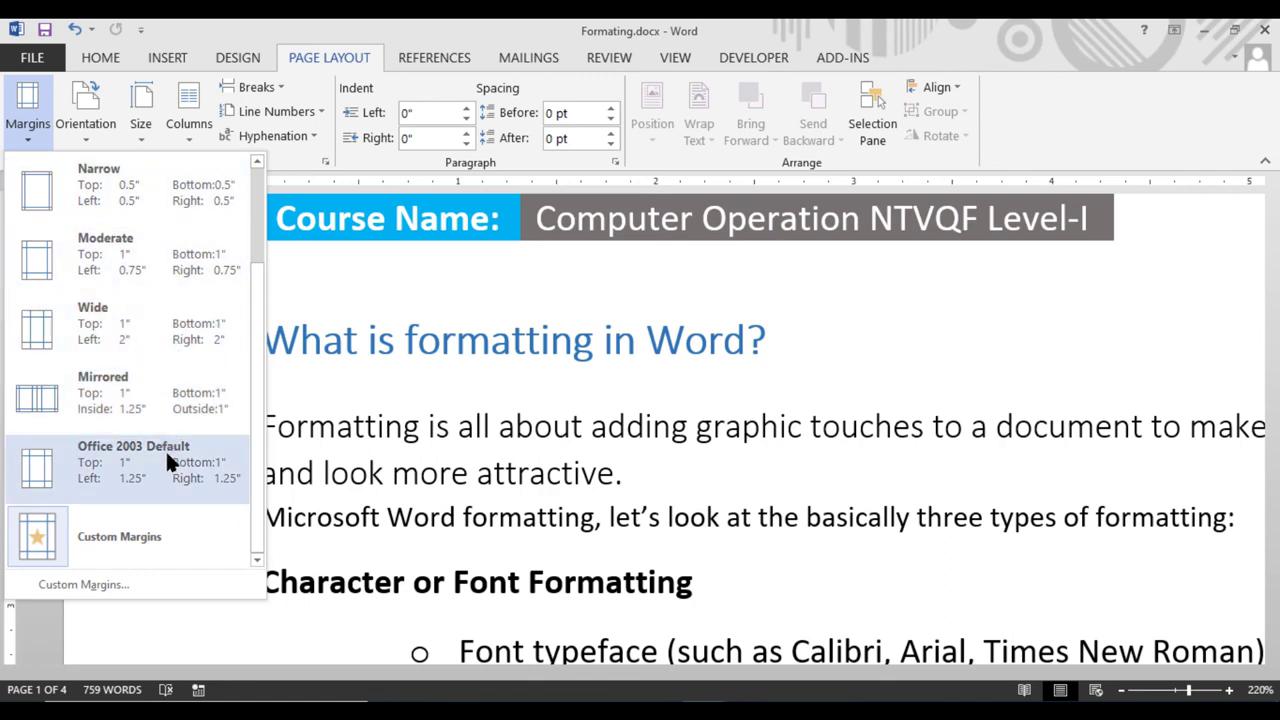
pyautogui.scroll(2, 160, 300)
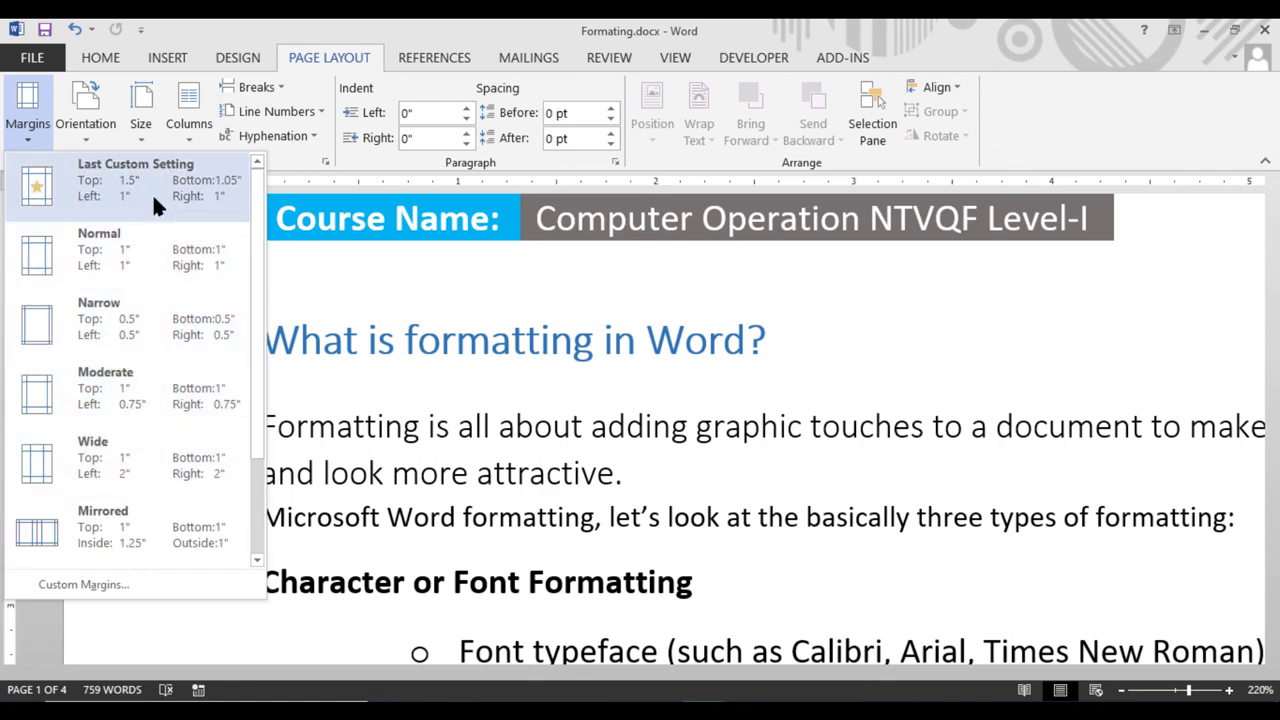
pyautogui.click(141, 250)
pyautogui.scroll(1, 135, 258)
pyautogui.scroll(-2, 249, 237)
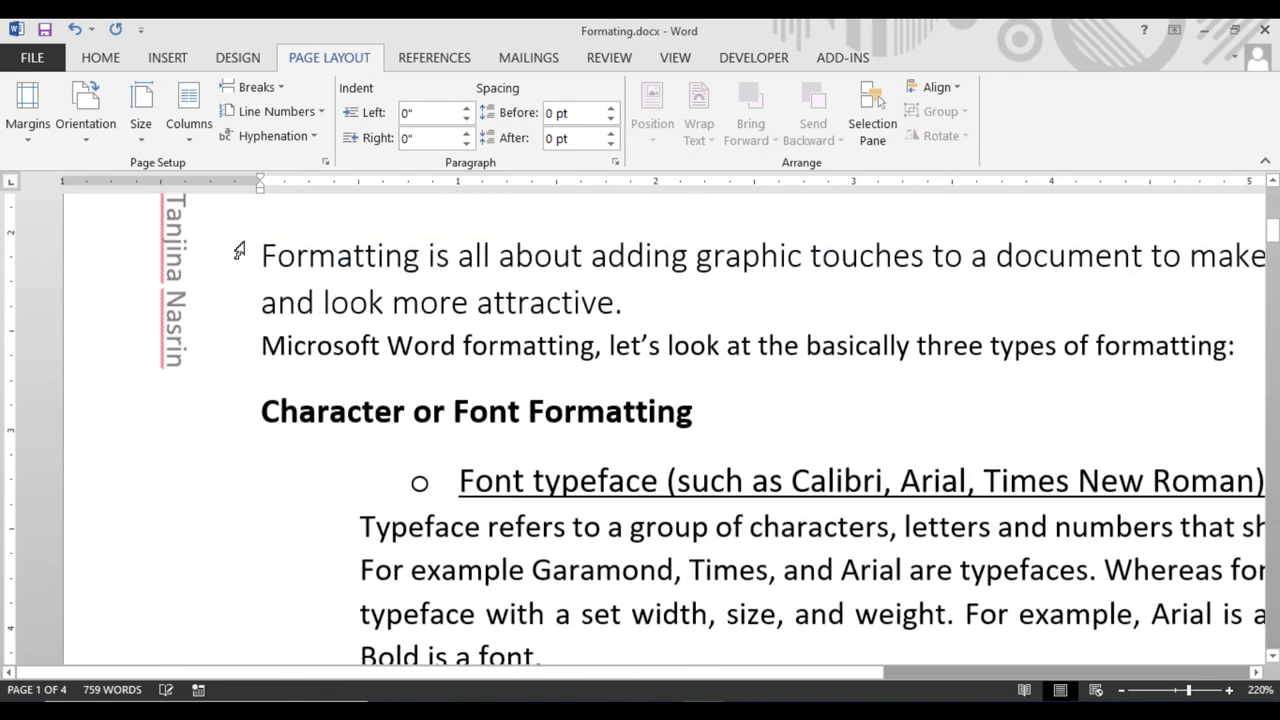
pyautogui.scroll(1, 235, 350)
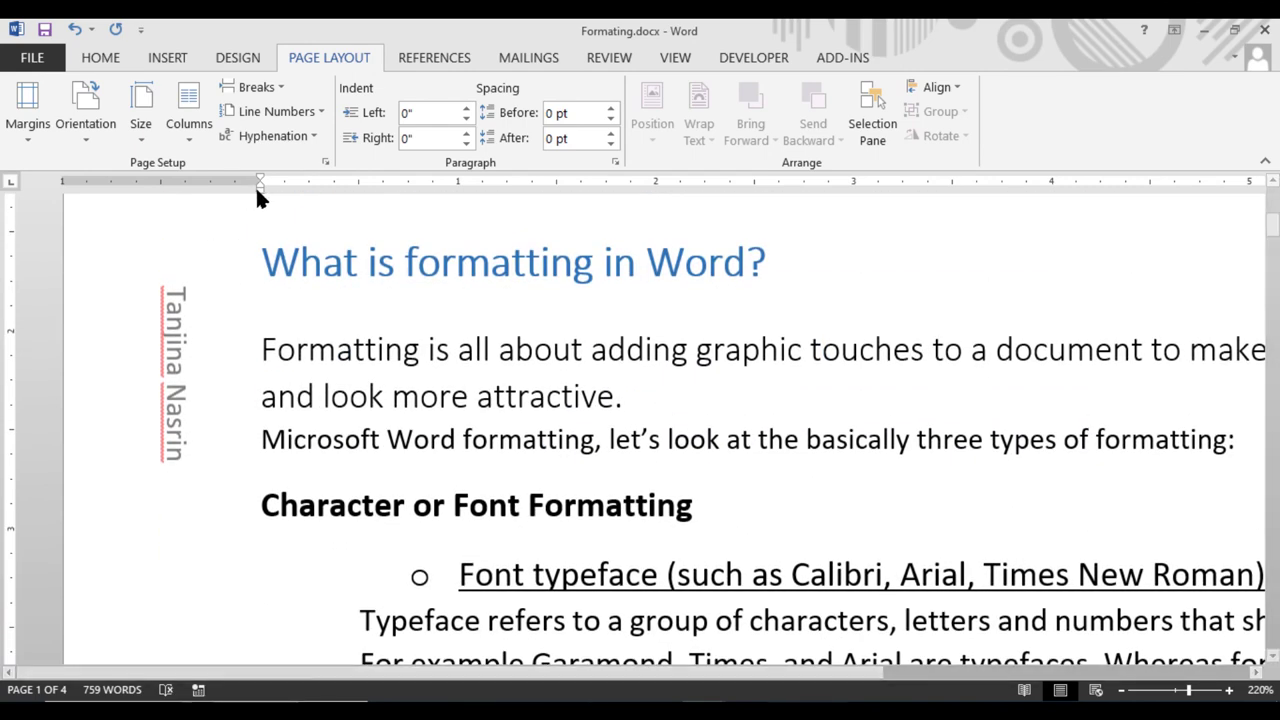
# Drag the left indent marker on the ruler out to -0.19"
pyautogui.moveTo(257, 185)
pyautogui.mouseDown()
pyautogui.moveTo(160, 187)
pyautogui.moveTo(194, 191)
pyautogui.mouseUp()
pyautogui.scroll(-15, 277, 423)
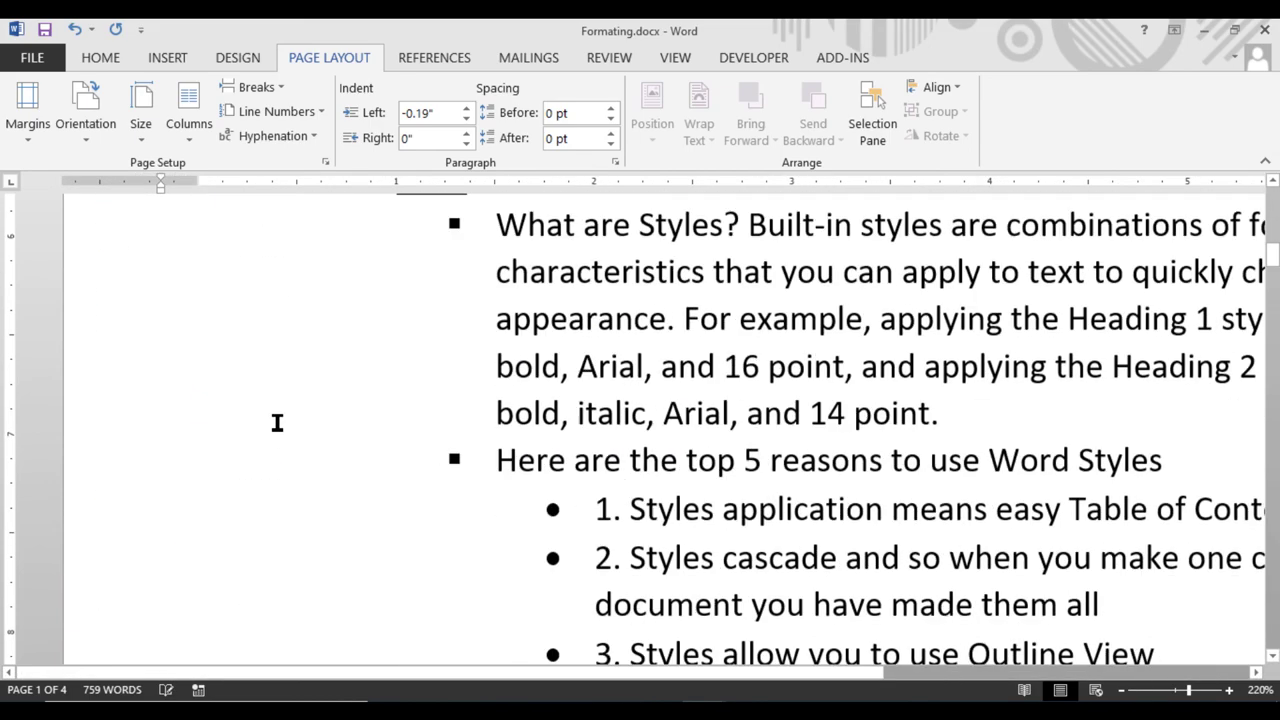
pyautogui.scroll(-1, 271, 431)
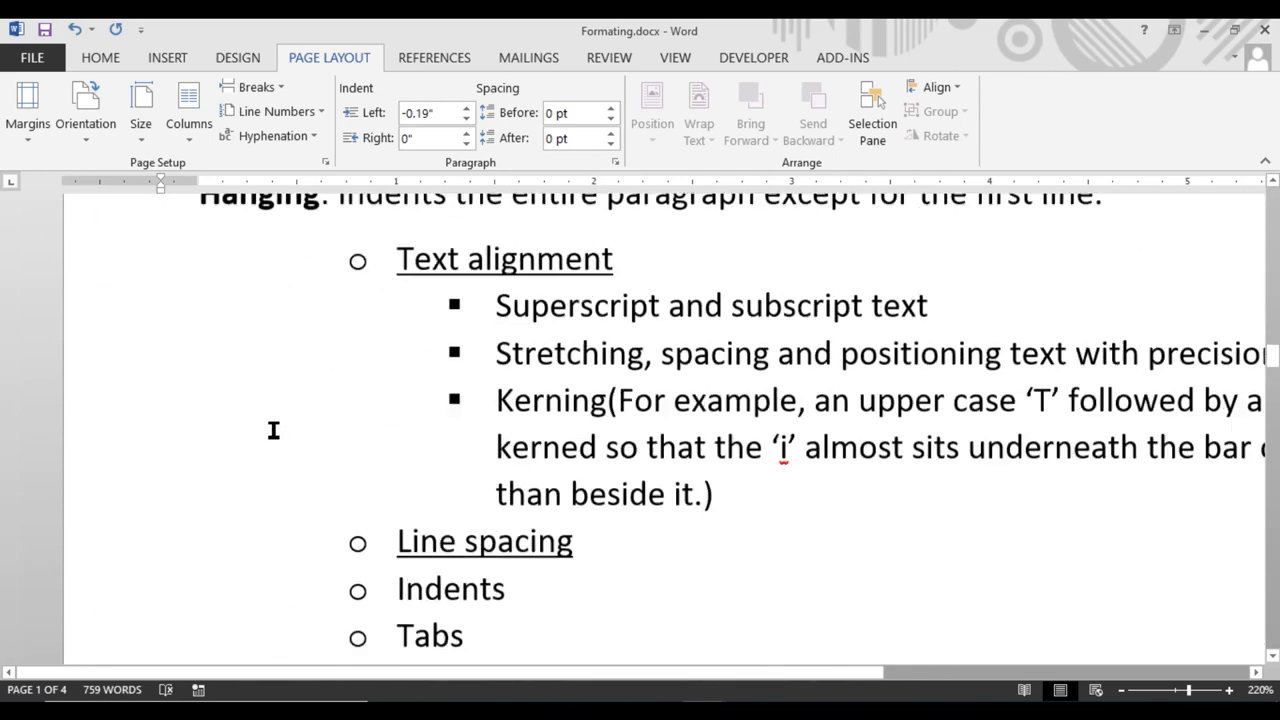
pyautogui.scroll(5, 271, 431)
# Preview the document's pages in File > Print, then return to the document
pyautogui.click(32, 57)
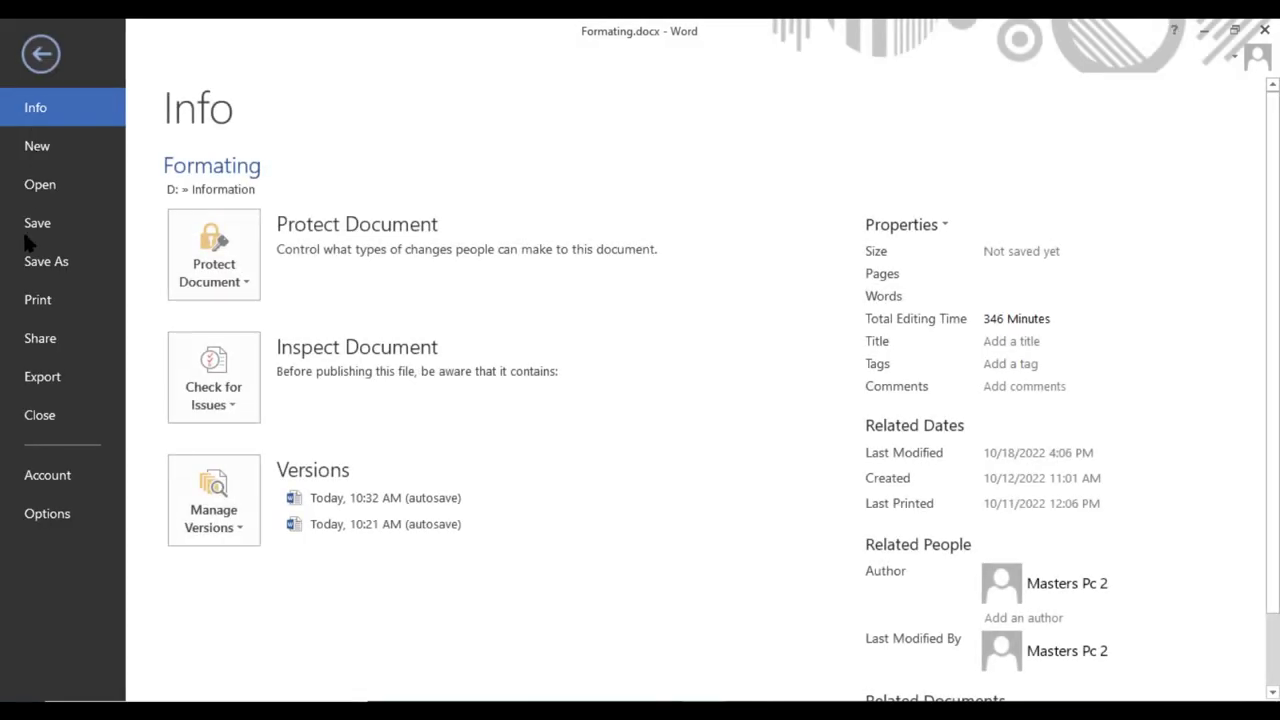
pyautogui.click(52, 296)
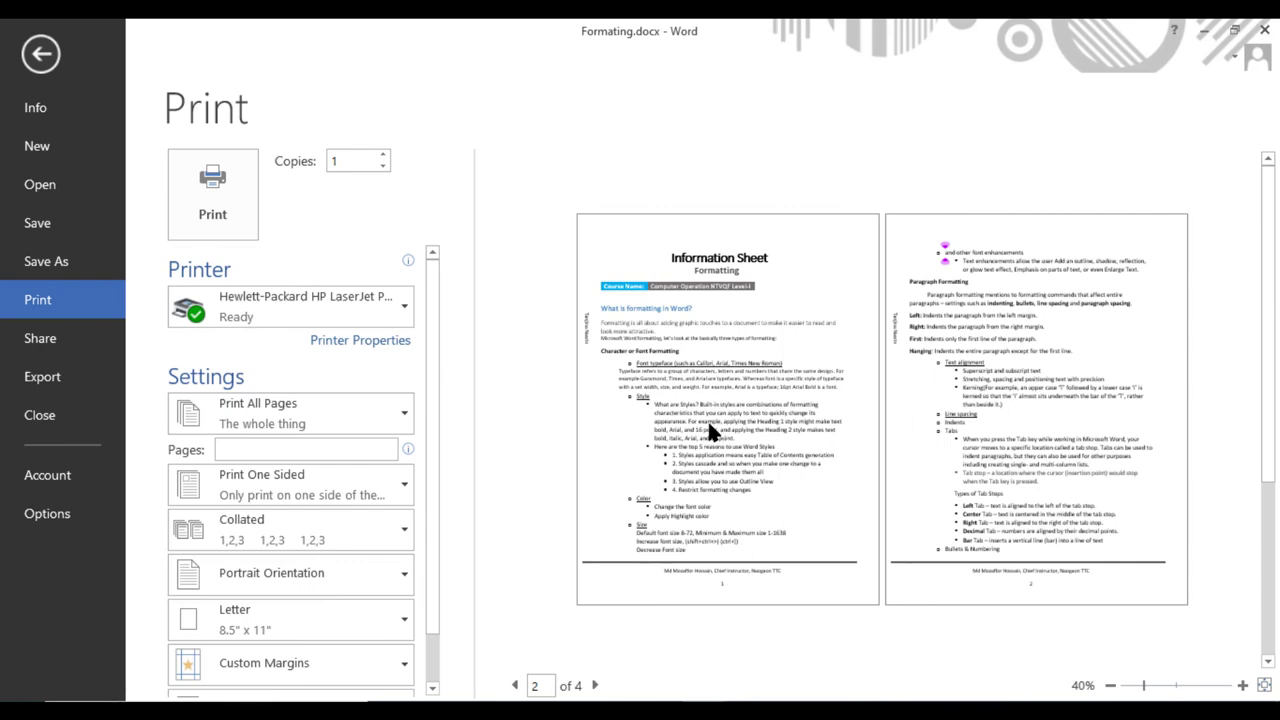
pyautogui.press('Escape')
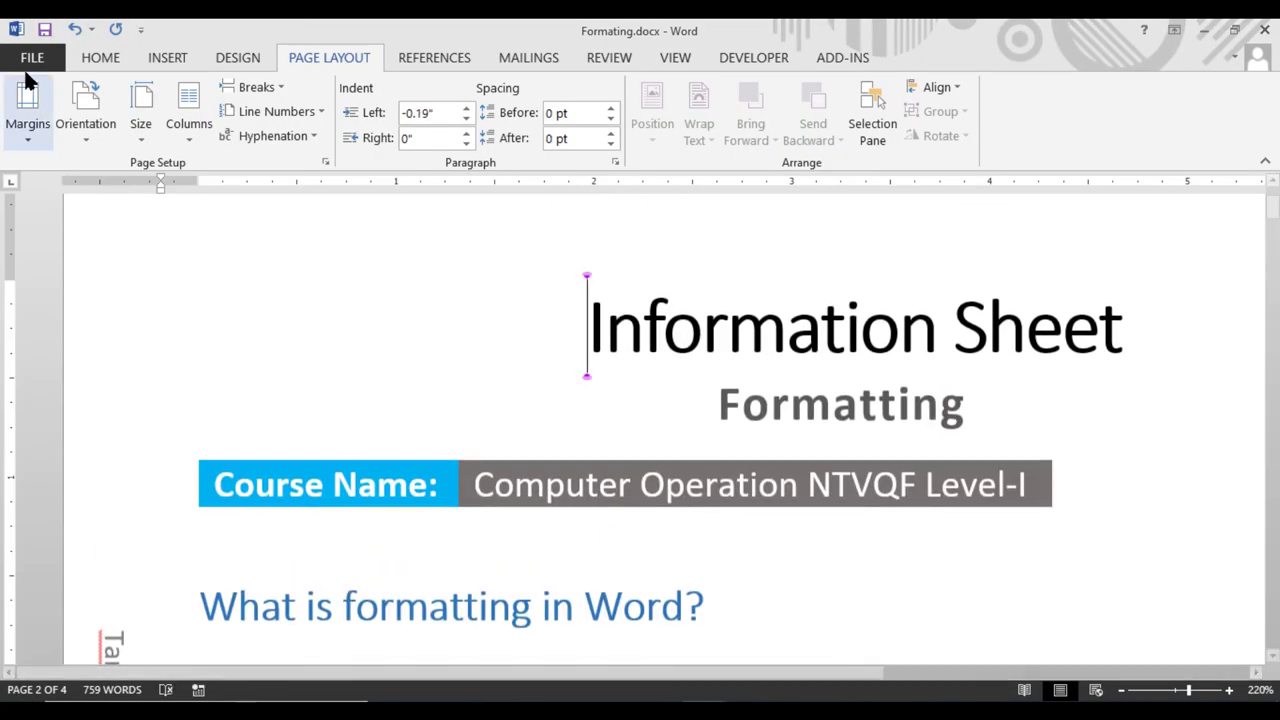
# Print only page 1 by entering 1 in the Pages box
pyautogui.click(32, 57)
pyautogui.click(40, 299)
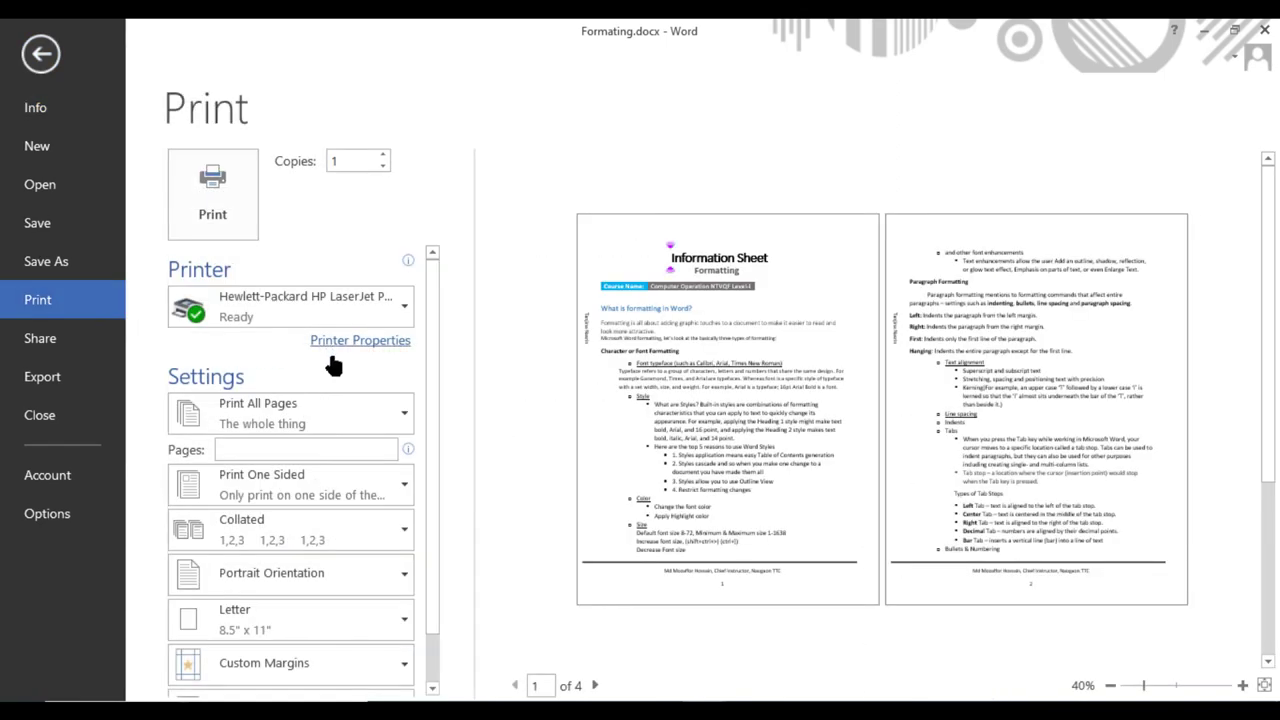
pyautogui.write('1')
pyautogui.click(216, 210)
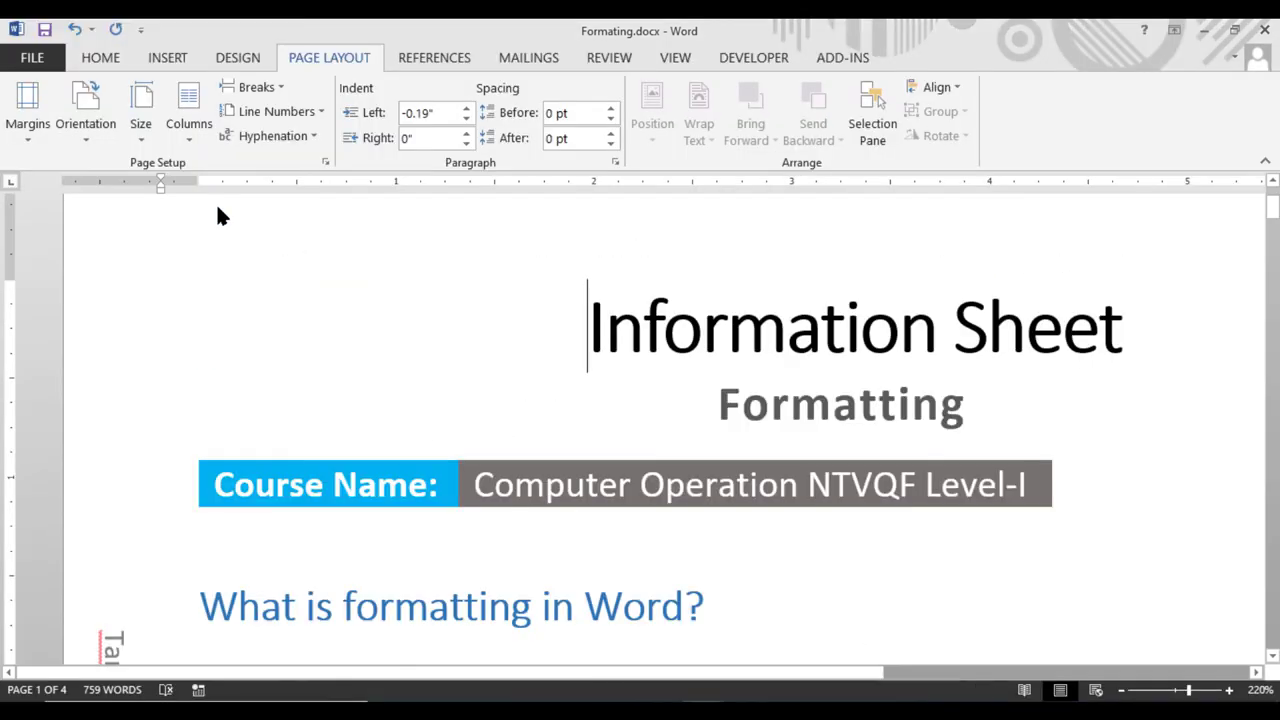